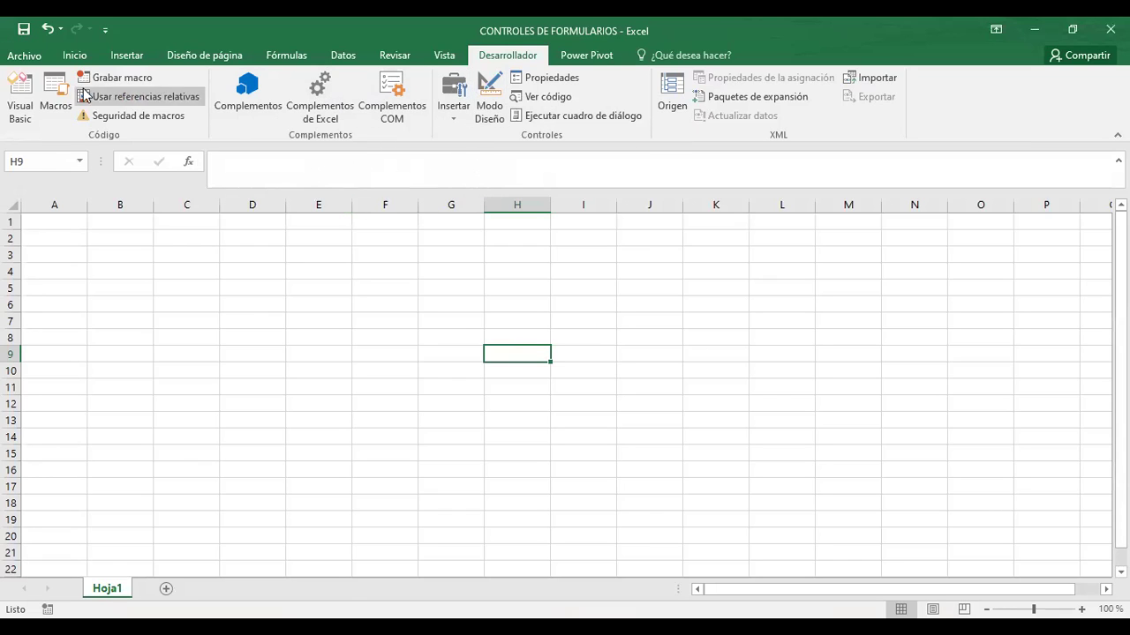
Step: Look at the form's code in the VBA editor, then return to the workbook
click(14, 99)
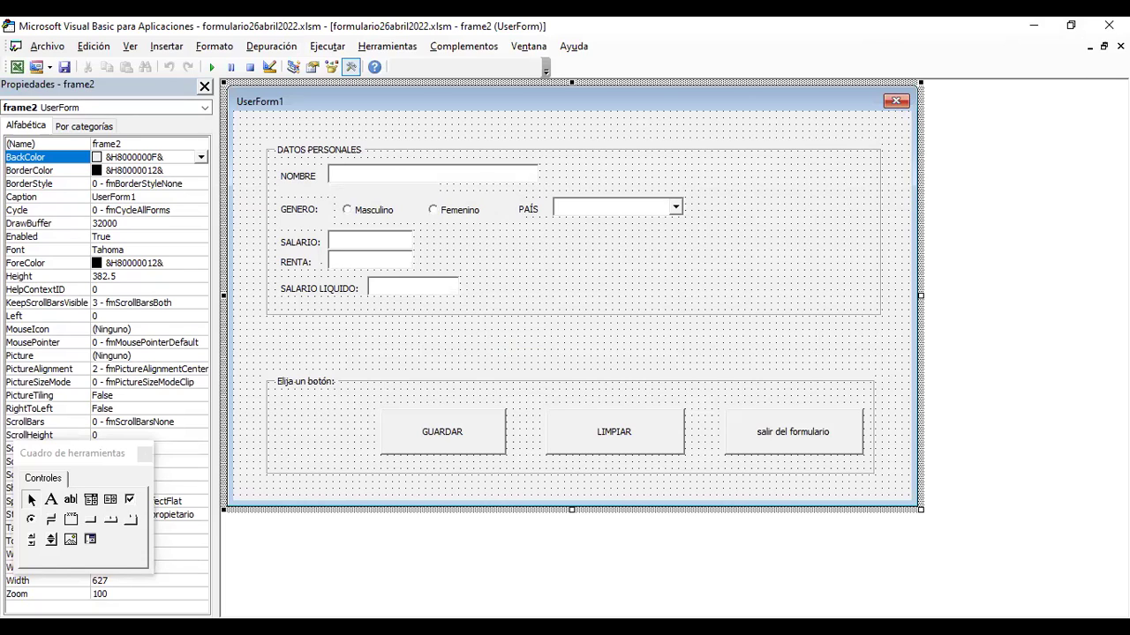
key(F7)
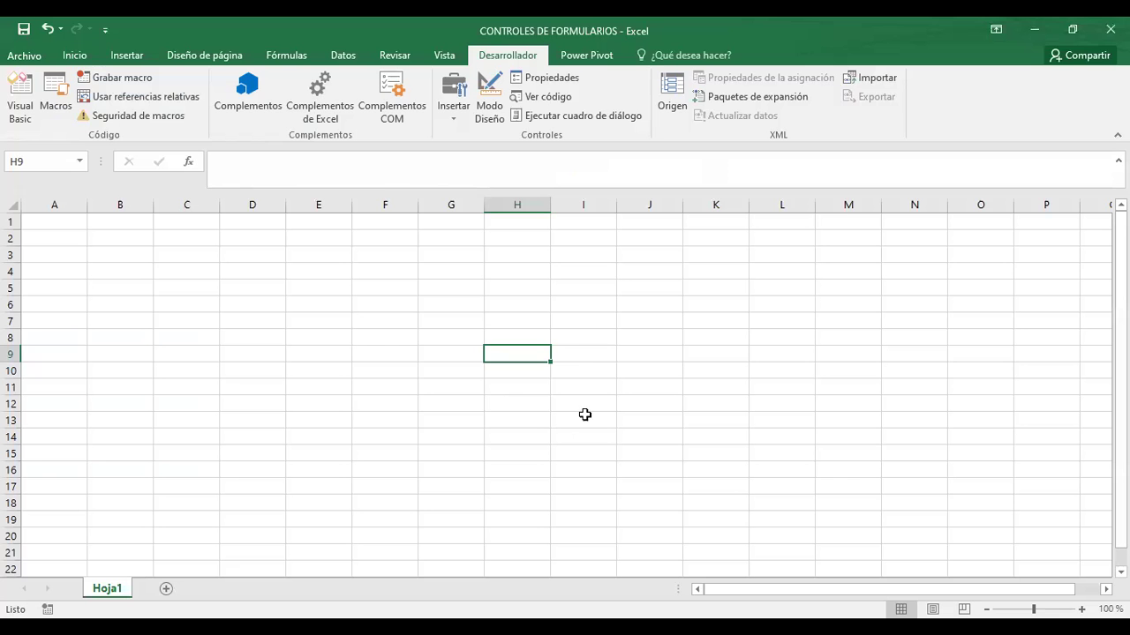
click(1034, 26)
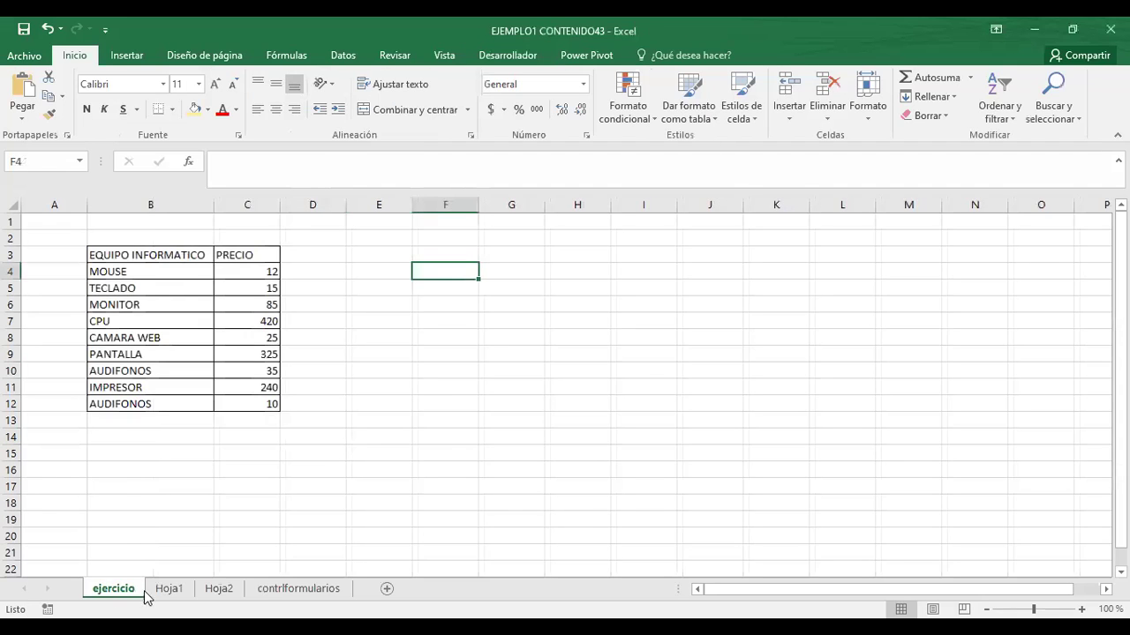
Step: Switch to the empty contrlformularios sheet, browse the Desarrollador Insertar gallery, and select cell C4
click(167, 587)
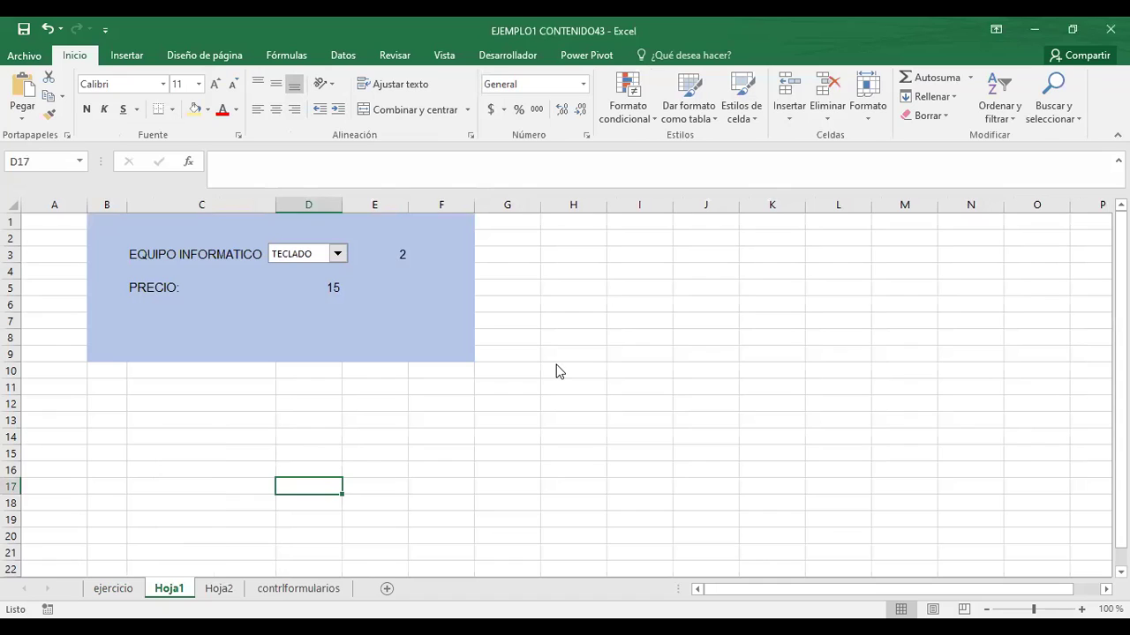
click(292, 588)
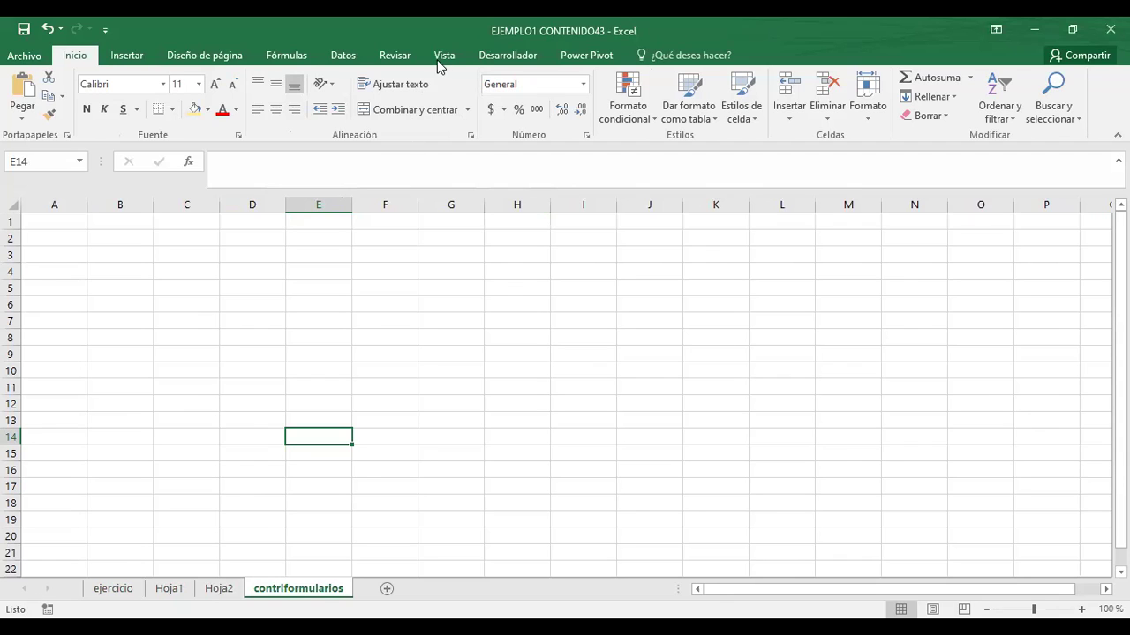
click(493, 57)
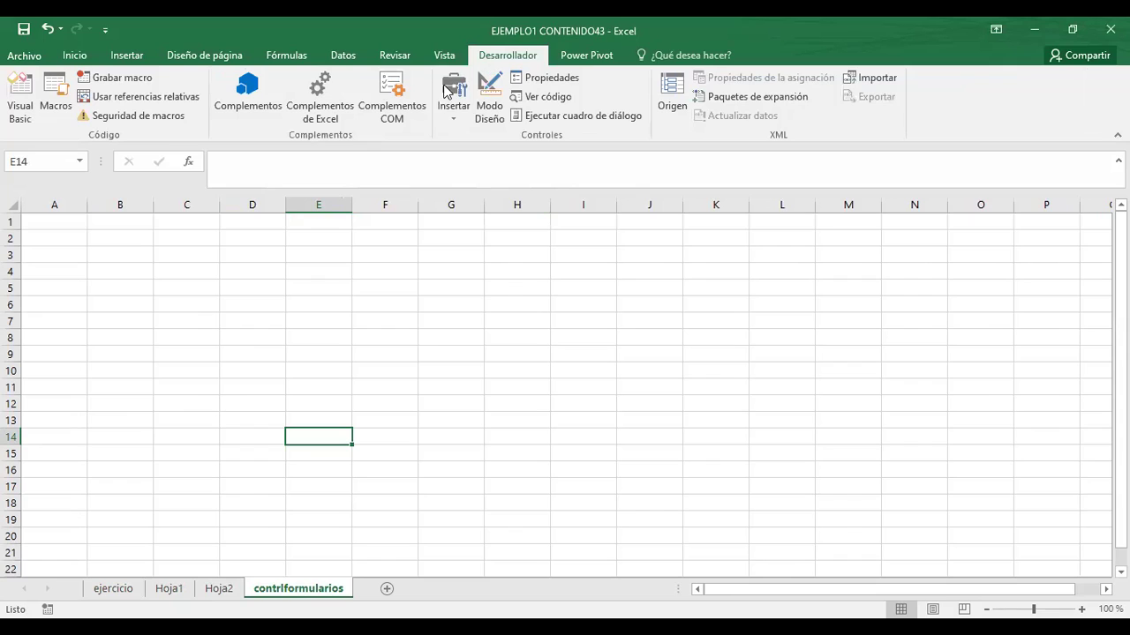
click(453, 119)
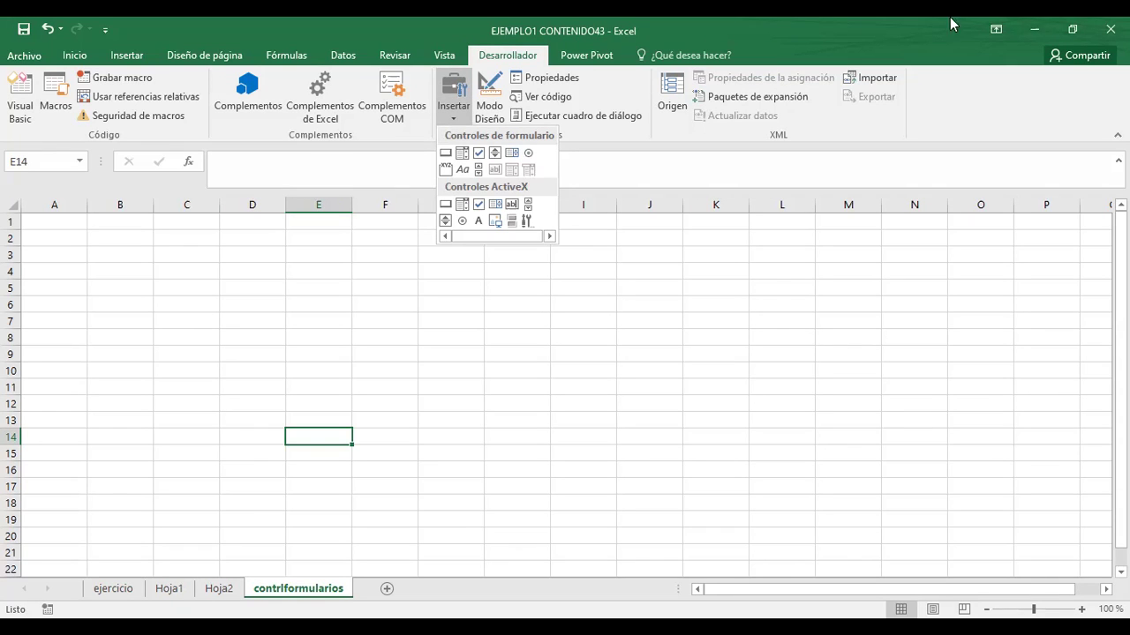
key(Escape)
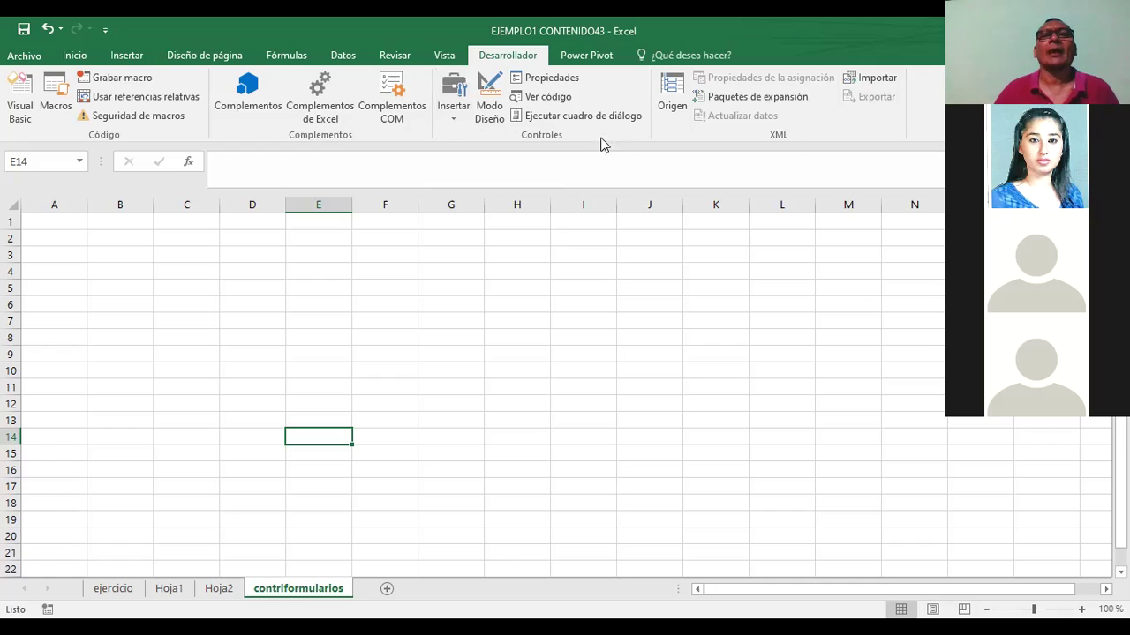
click(451, 115)
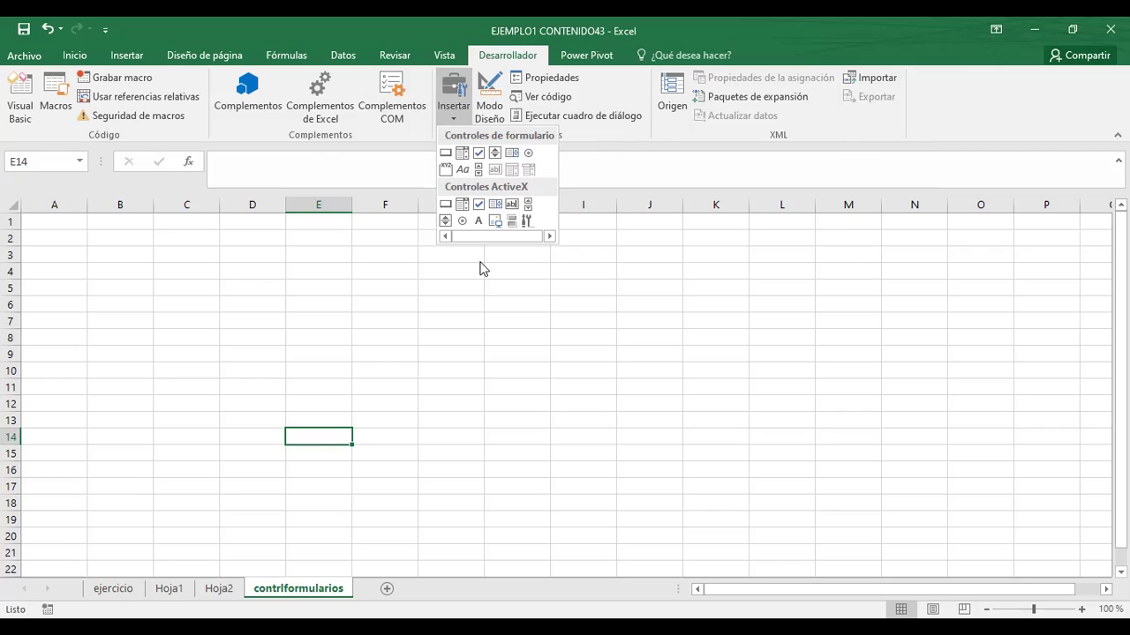
click(168, 269)
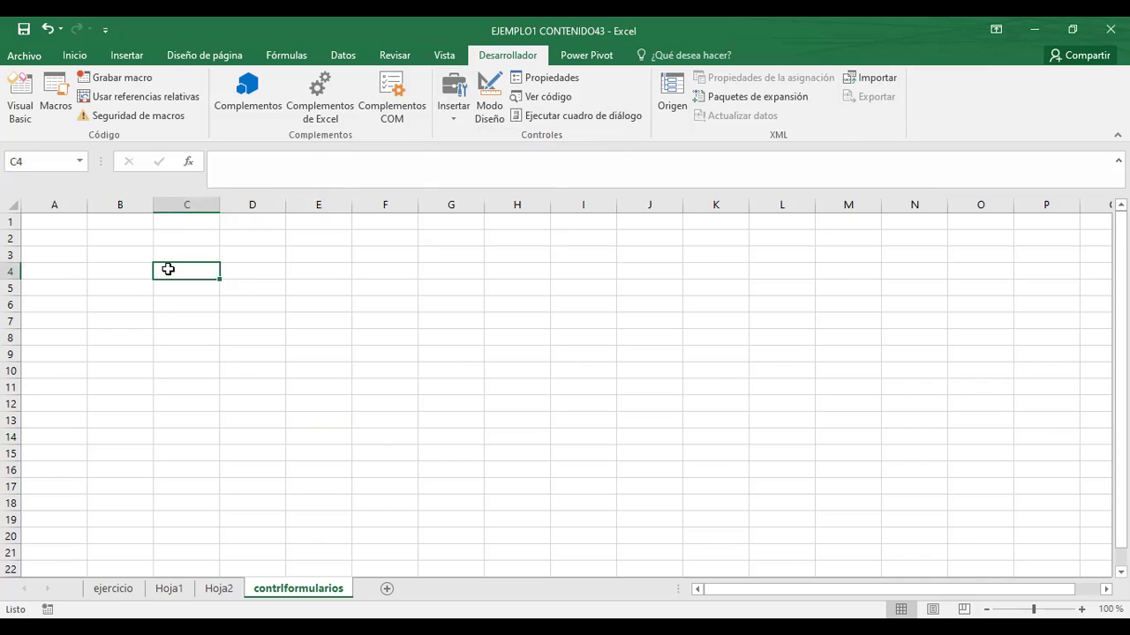
Step: Enter PRODUCTO in C4, PAPEL BOND in C5 and PRECIOS in E4, widening column C
text(PRODUCTO)
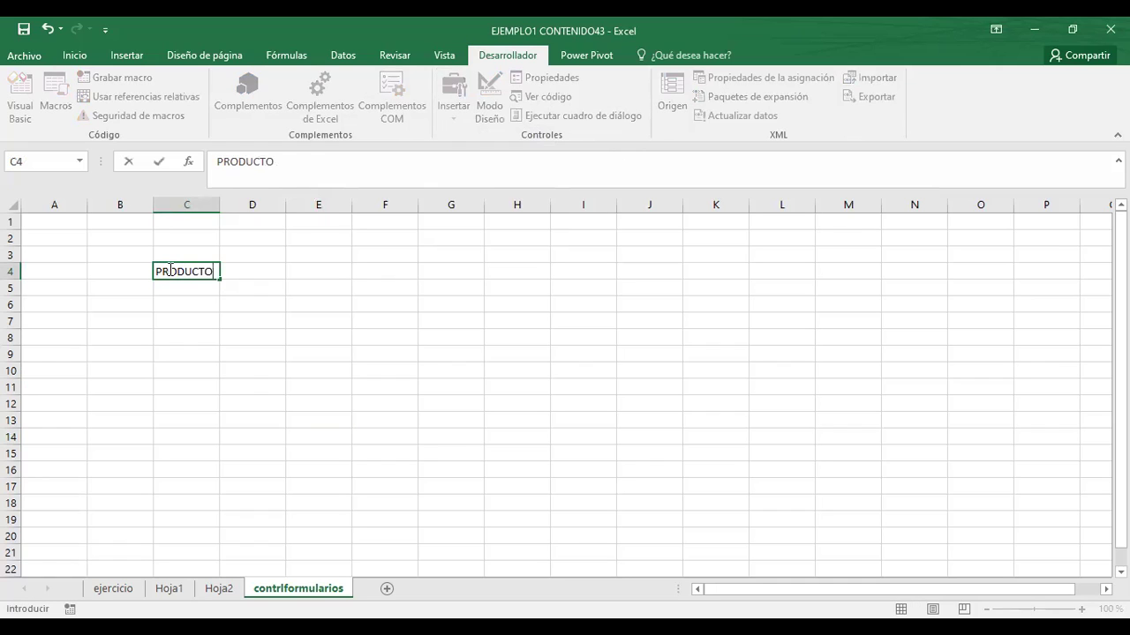
key(Return)
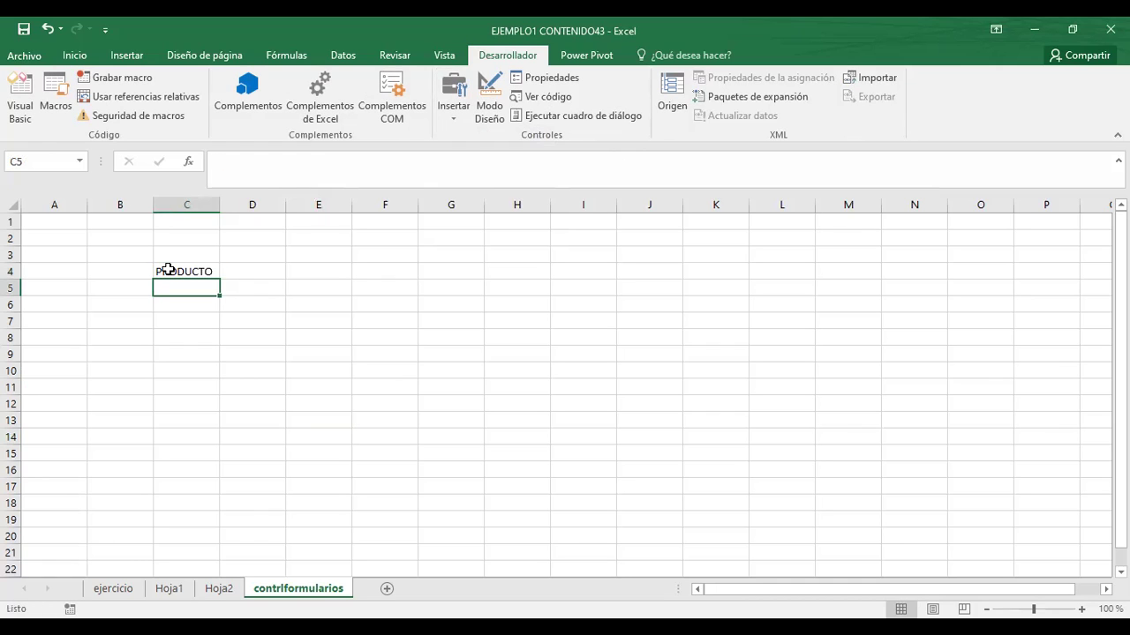
text(PAPEL BOND)
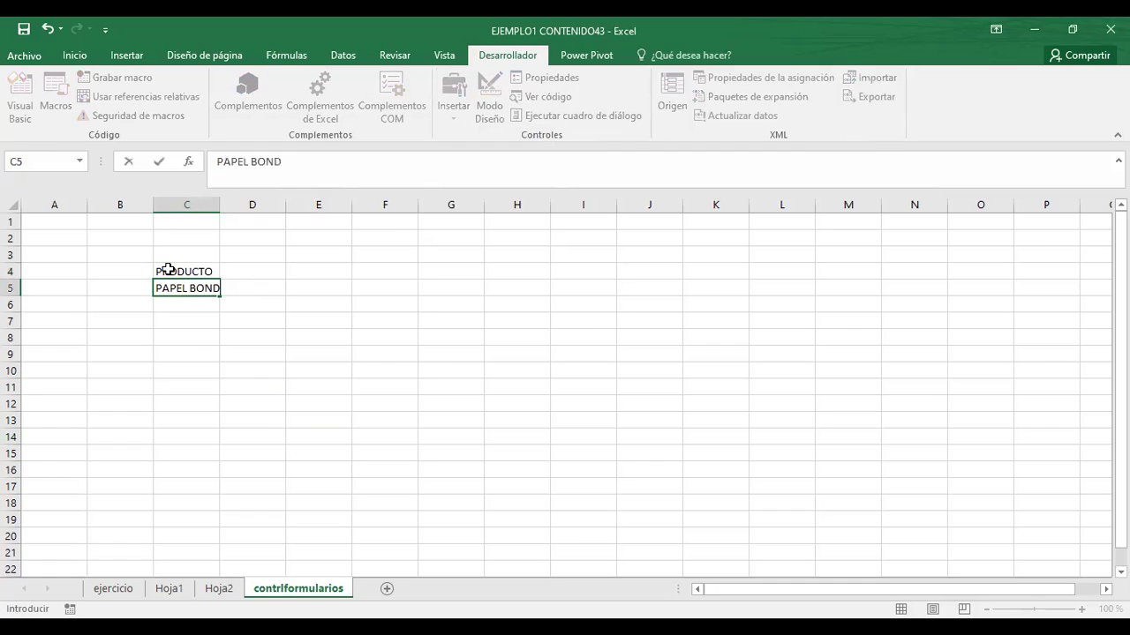
click(264, 274)
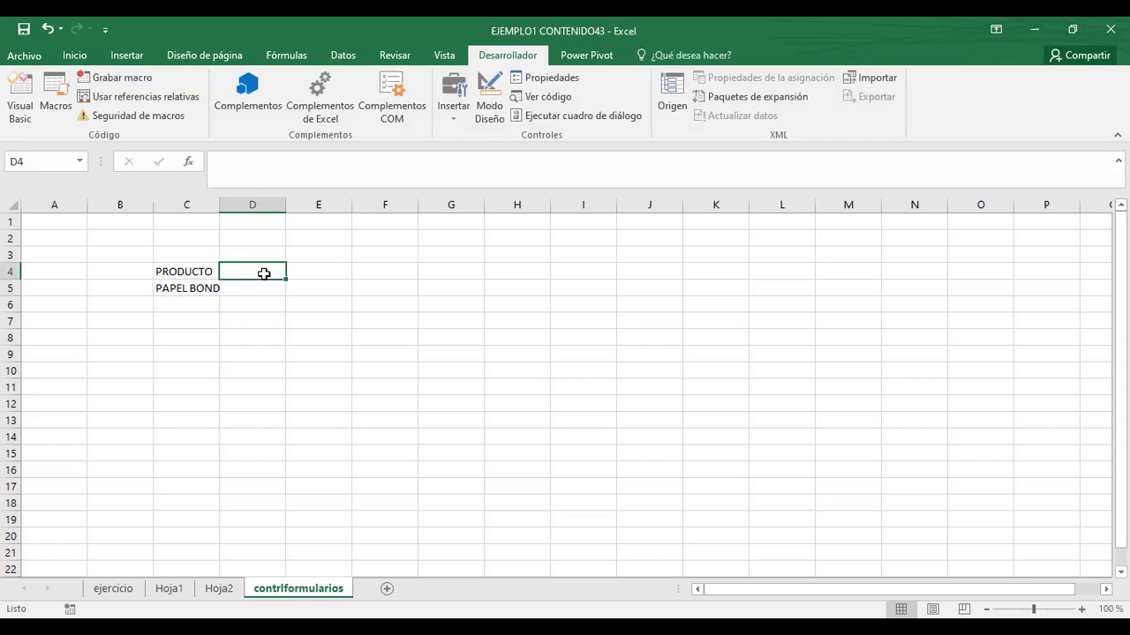
text(PRECIOS)
click(408, 281)
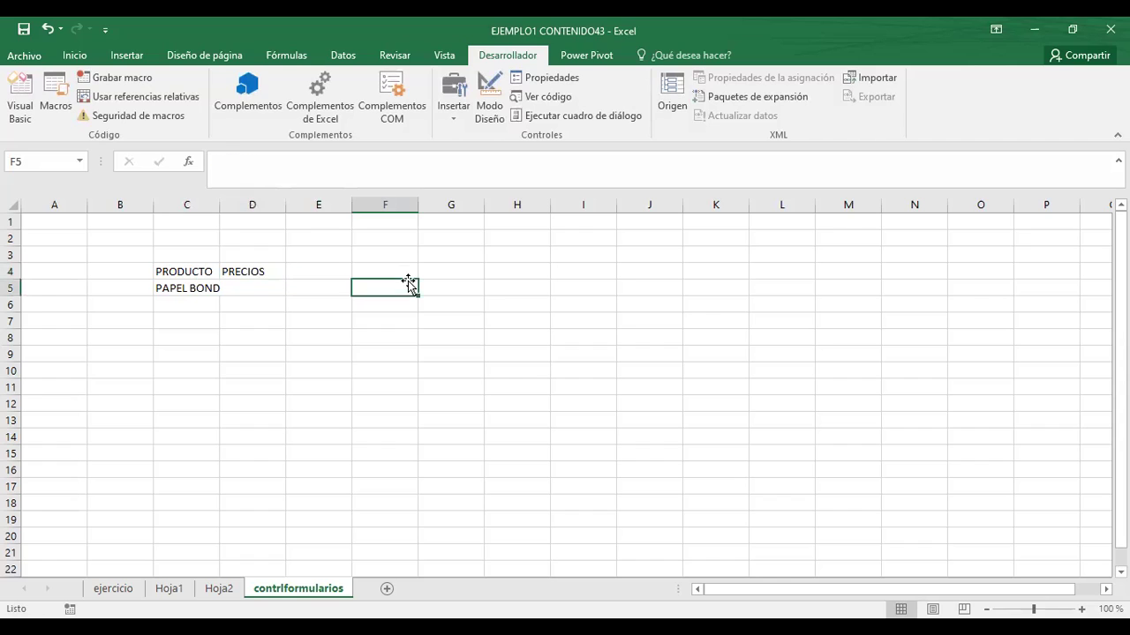
click(244, 273)
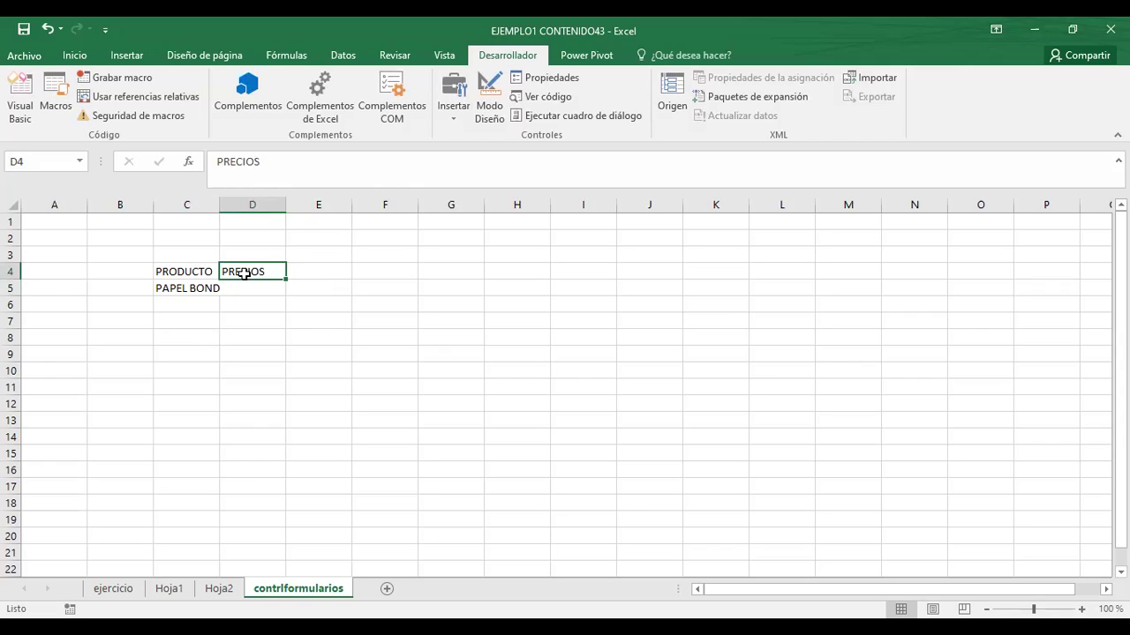
key(Delete)
key(Right)
text(PRECIOS)
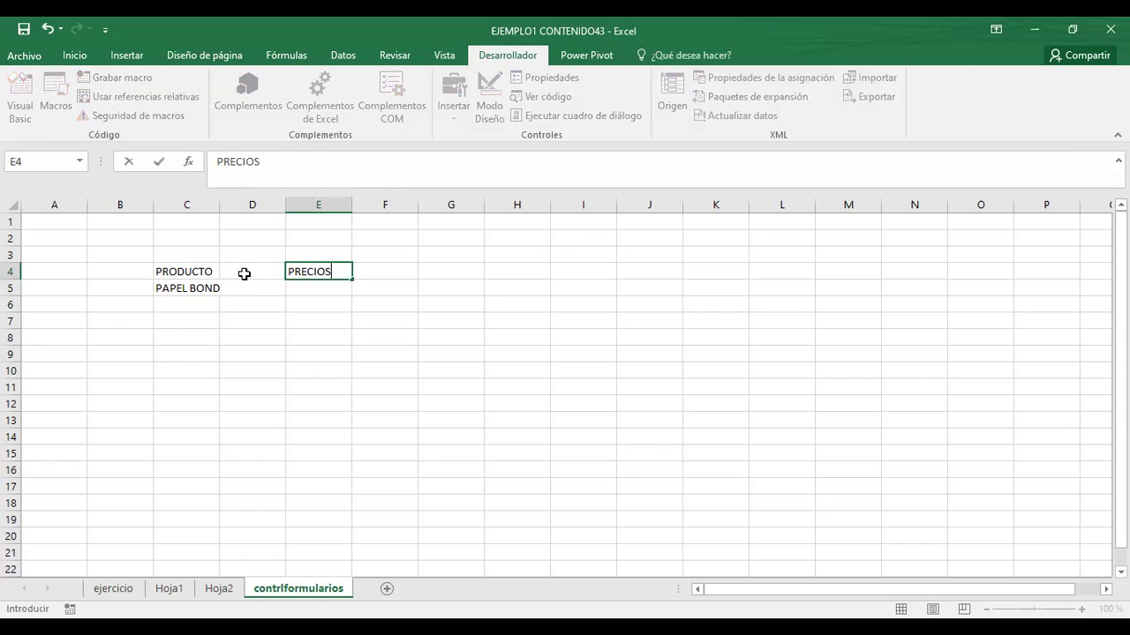
click(244, 275)
key(Down)
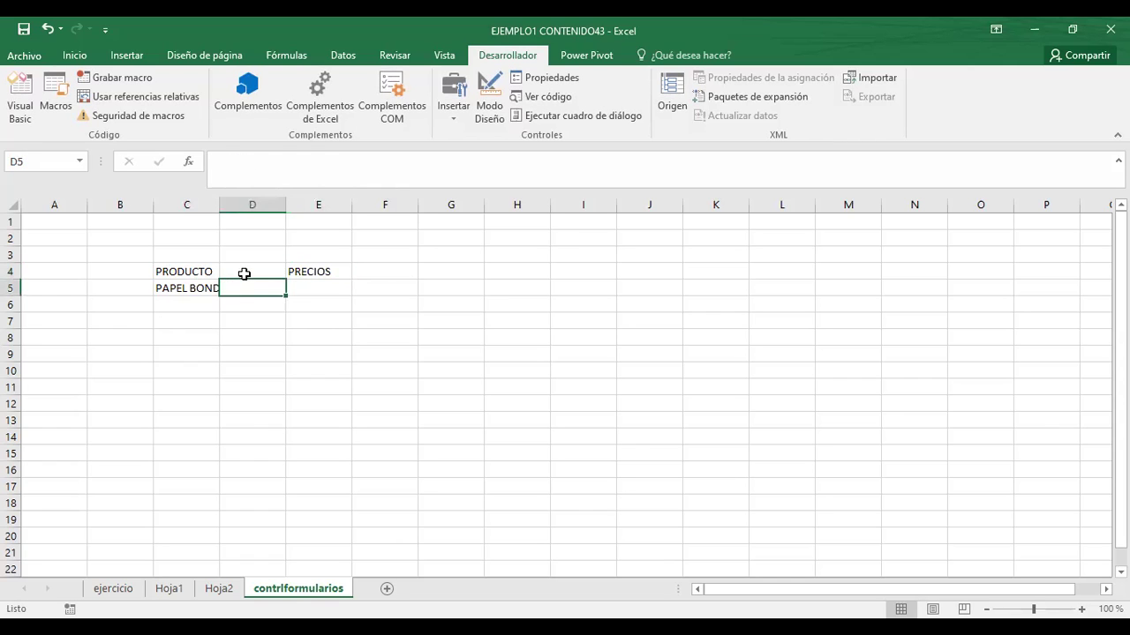
key(Left)
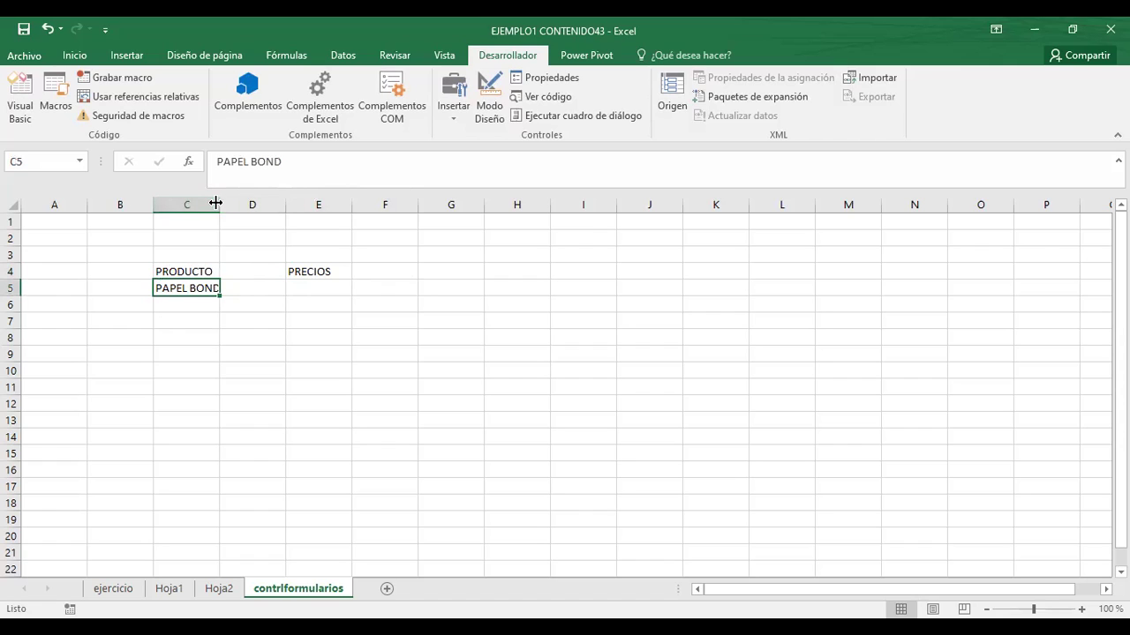
drag(216, 204, 243, 212)
click(171, 303)
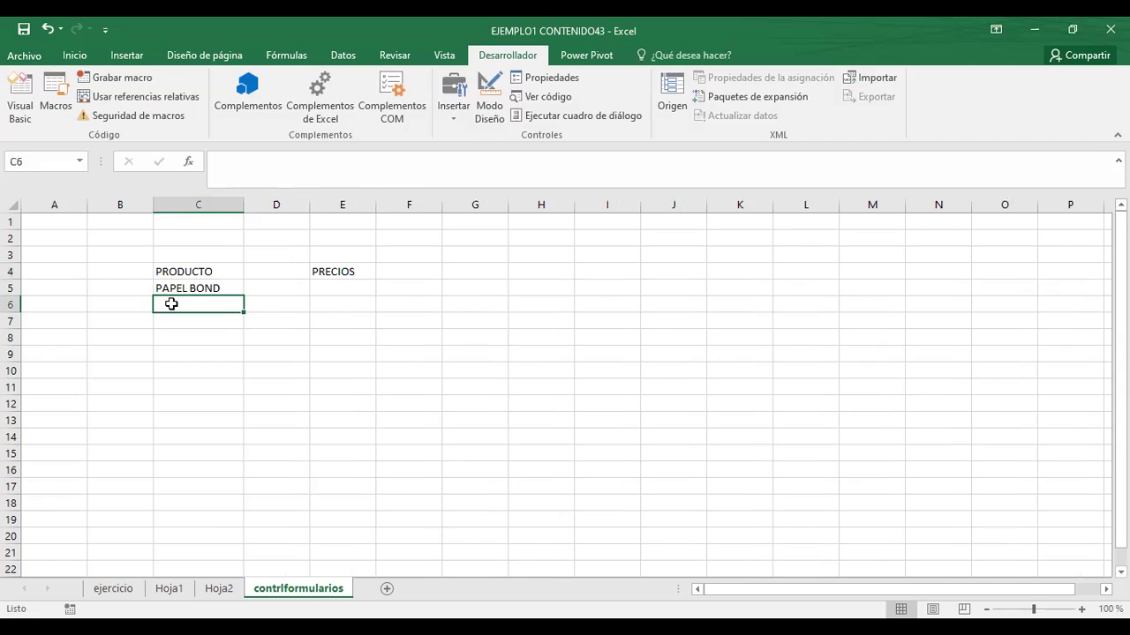
Step: Add TIJERAS, CUADERNOS, TINTAS, FOLDER and COMPUTADORAS down column C
text(TIJERAS)
key(Return)
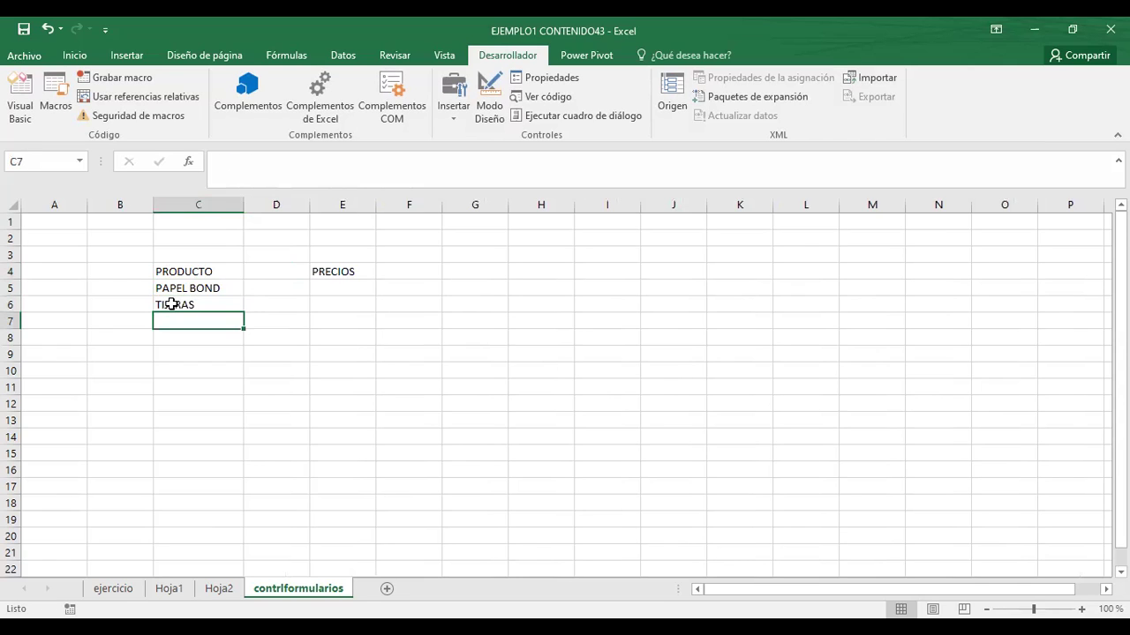
text(CUADERNOS)
key(Return)
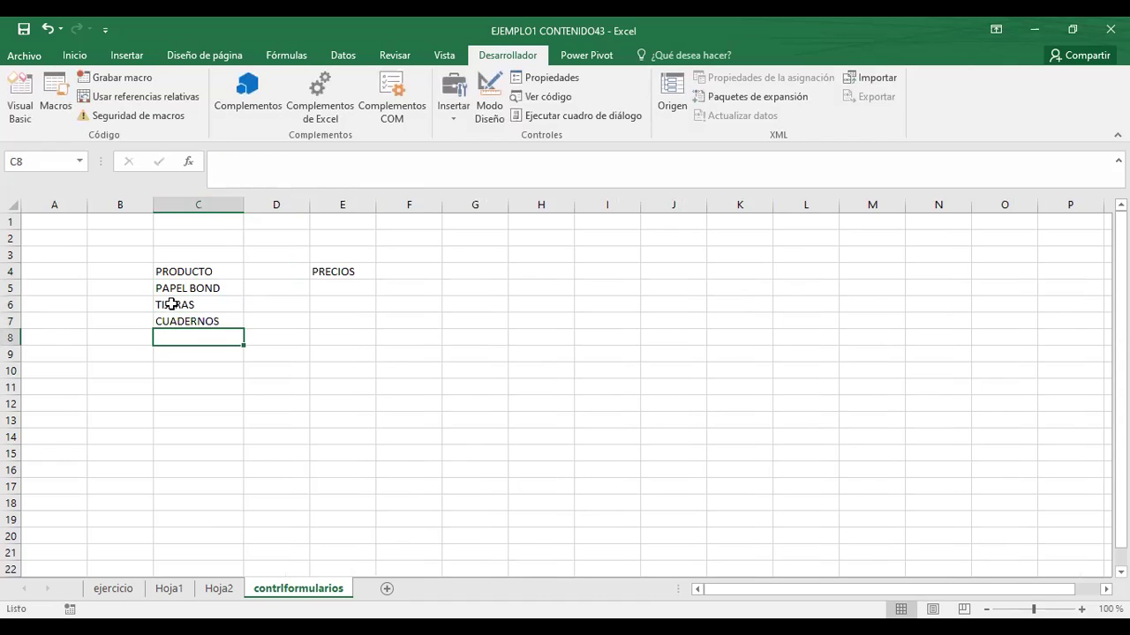
text(TINTAS)
key(Return)
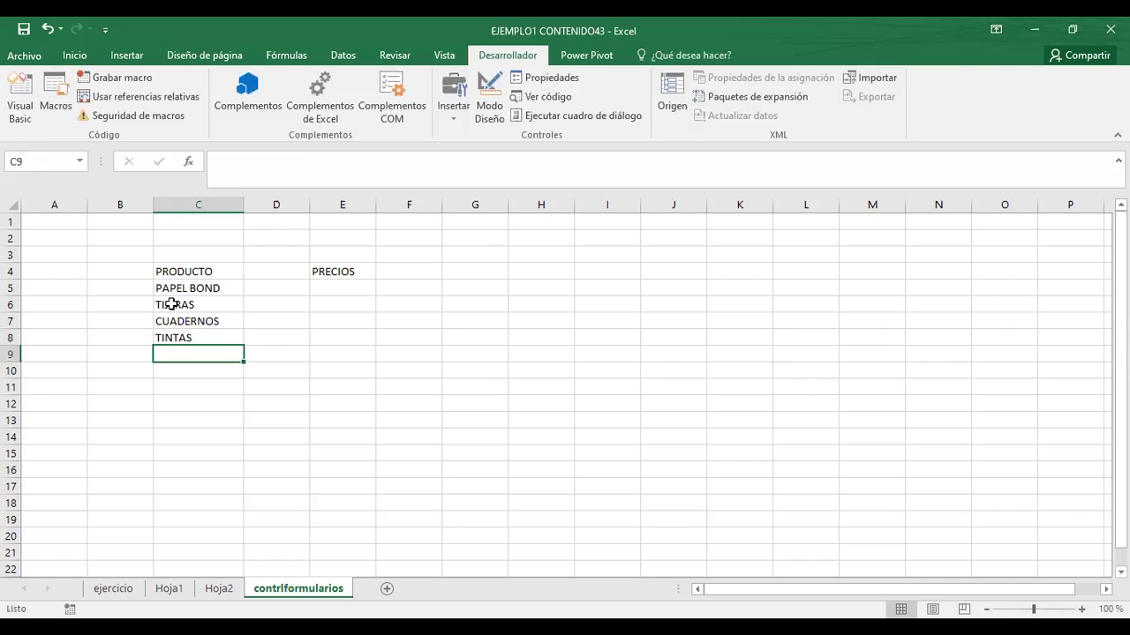
text(FOLDER)
key(Return)
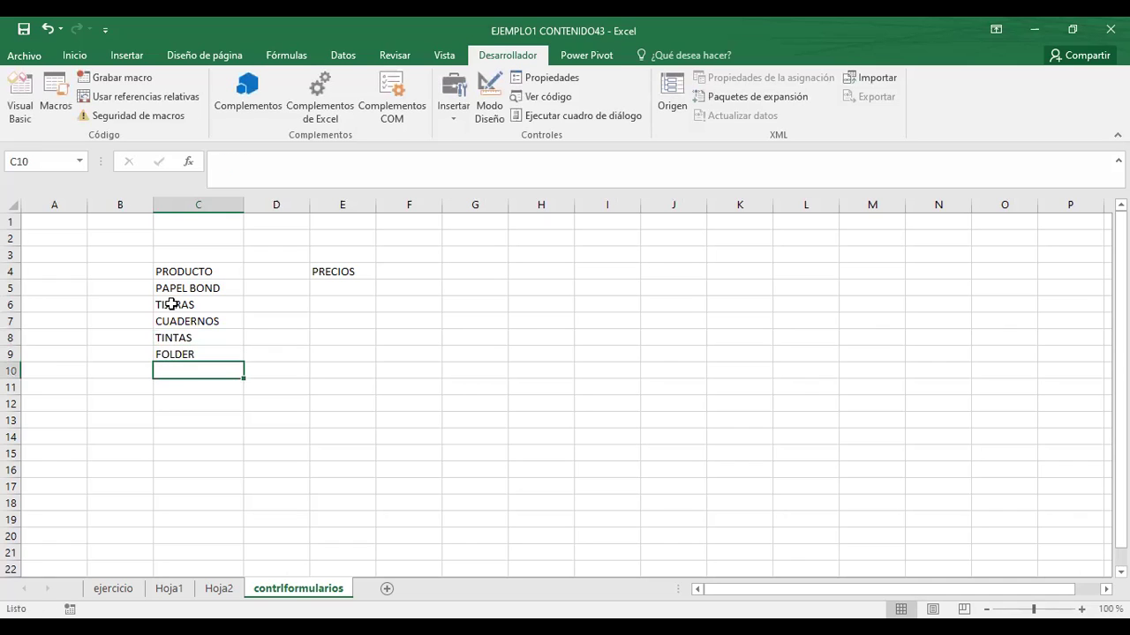
text(COMPUTdo)
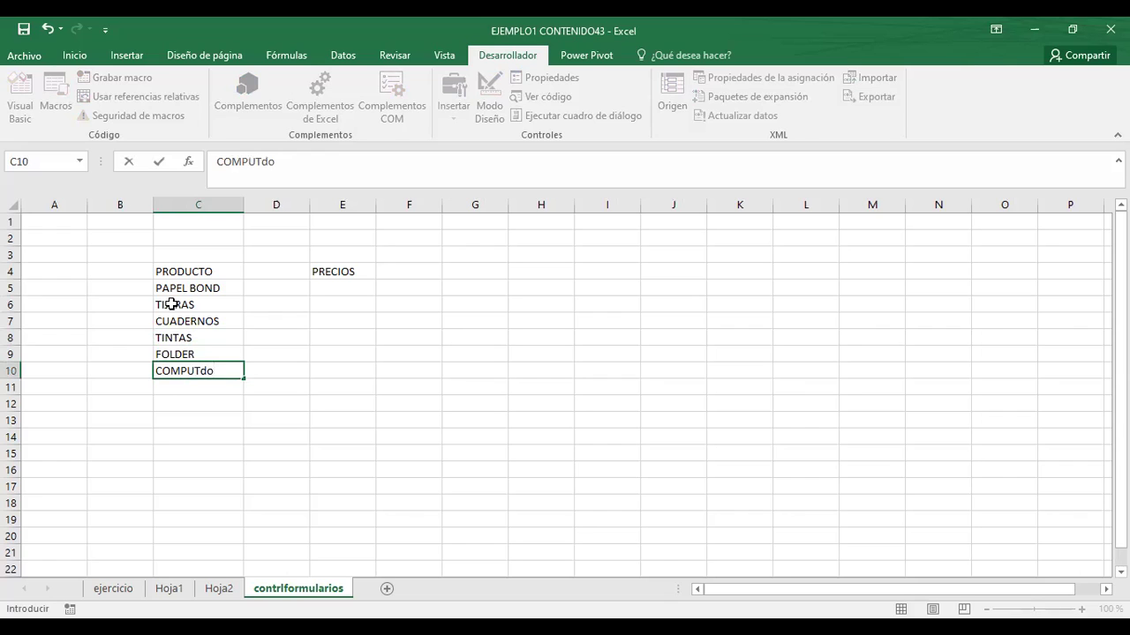
key(BackSpace)
key(BackSpace)
text(ADORAS)
key(Return)
Step: Add MONITORES, TV, VENTILADORES and CELULARES, ending on the first price cell E5
text(MONITORES)
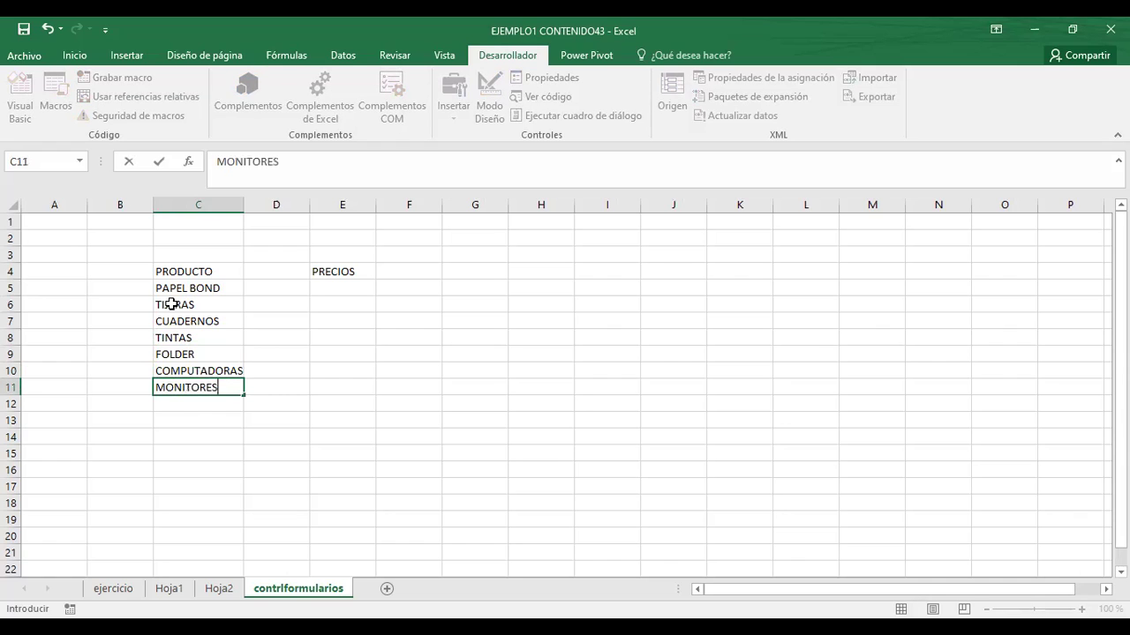
key(Return)
text(TV)
key(Return)
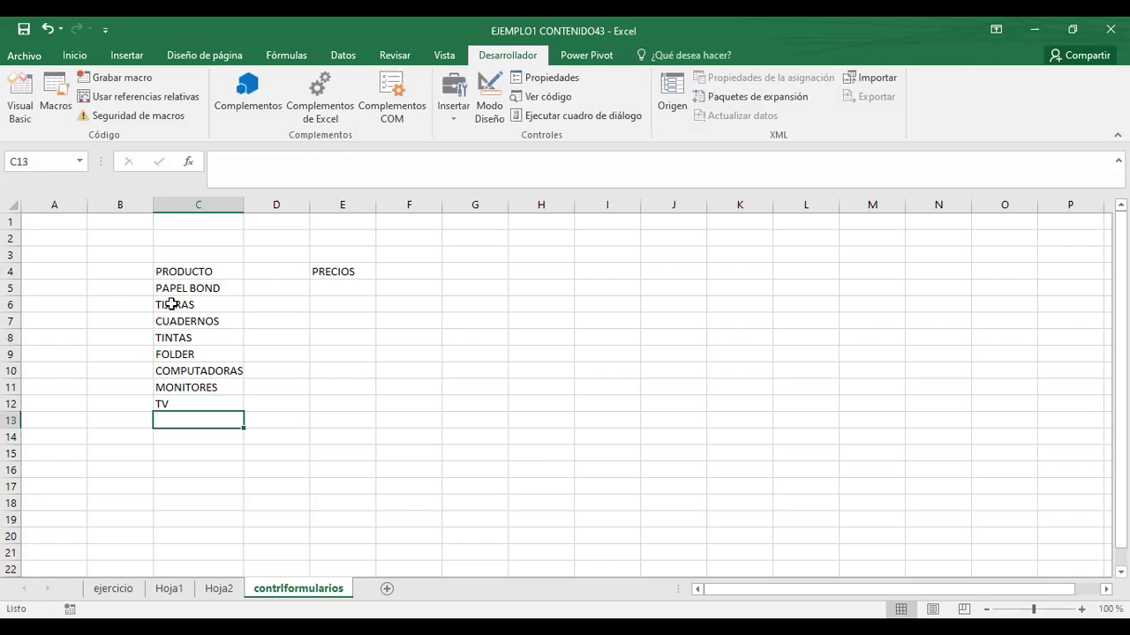
text(VENTILdores)
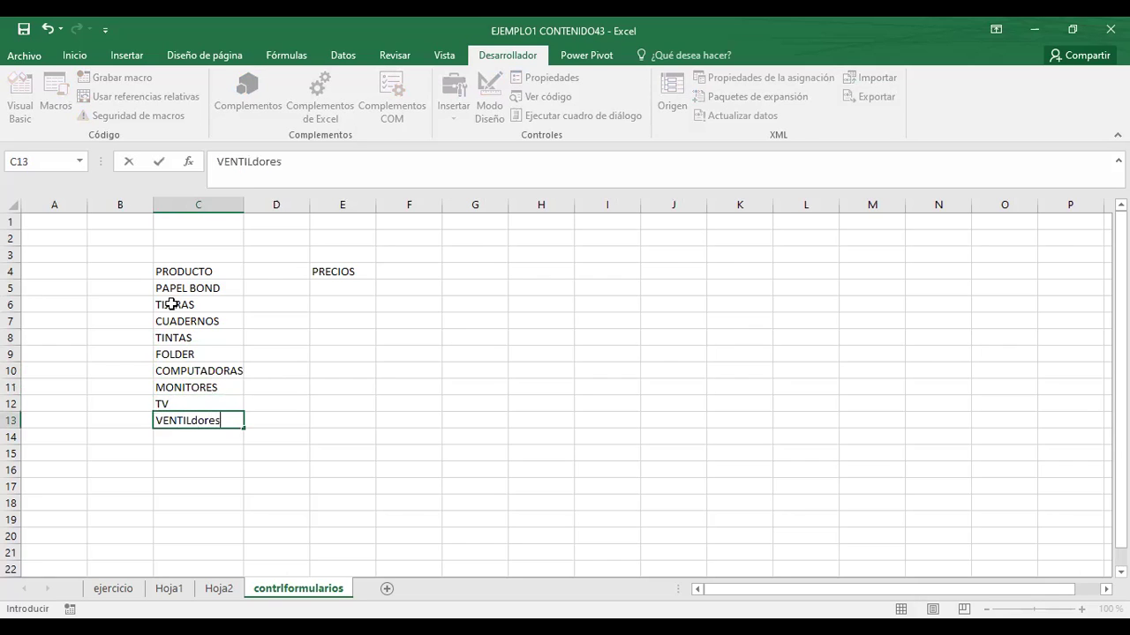
key(BackSpace)
key(BackSpace)
key(BackSpace)
key(BackSpace)
key(BackSpace)
text(ADORES)
key(Return)
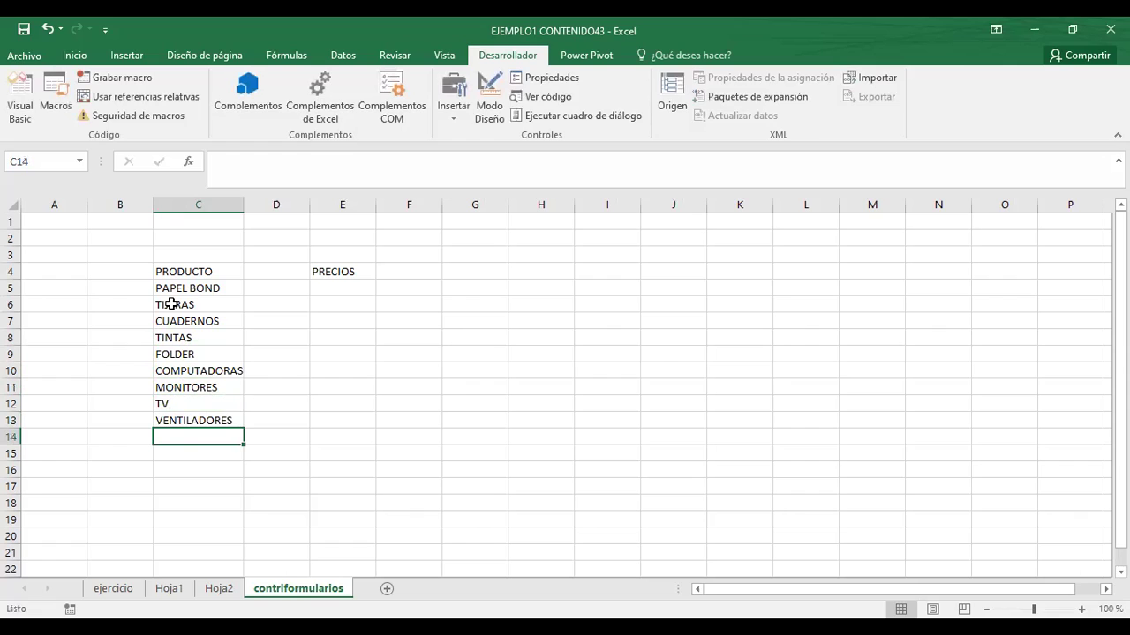
text(CELUL)
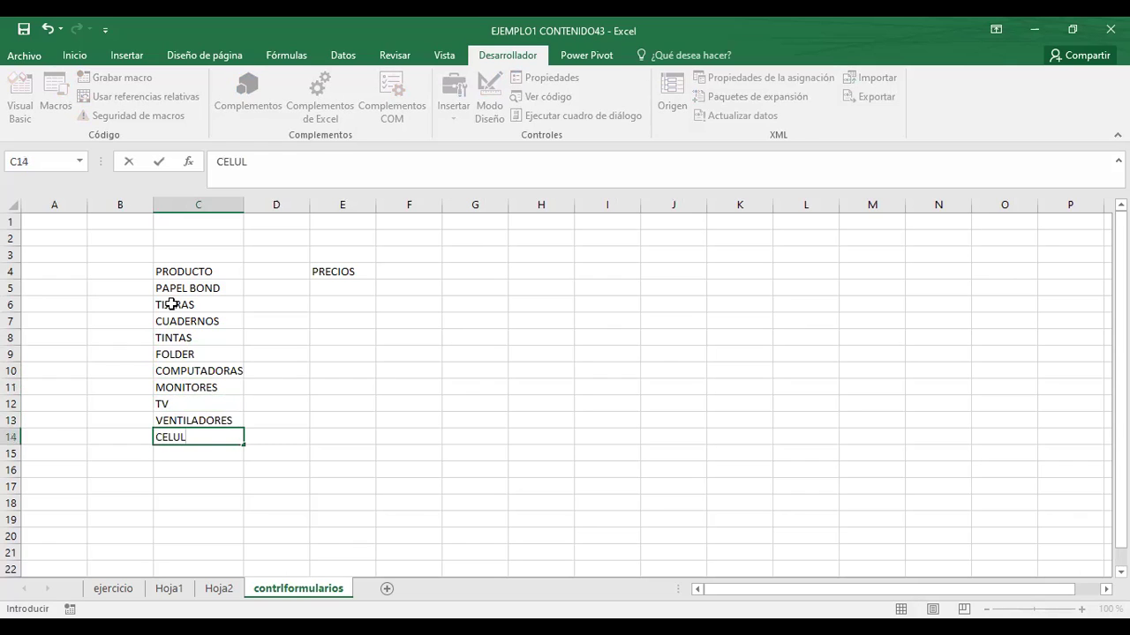
text(ARES)
key(Tab)
key(Up)
key(Up)
key(Up)
key(Up)
key(Up)
key(Up)
key(Up)
key(Up)
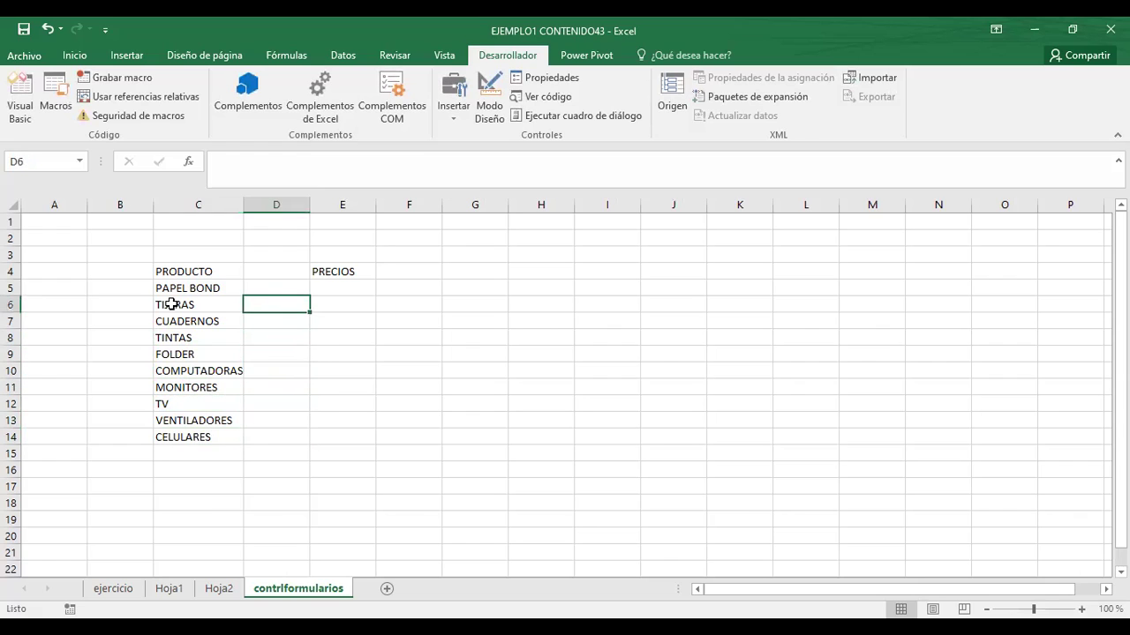
key(Right)
key(Up)
key(Up)
key(Down)
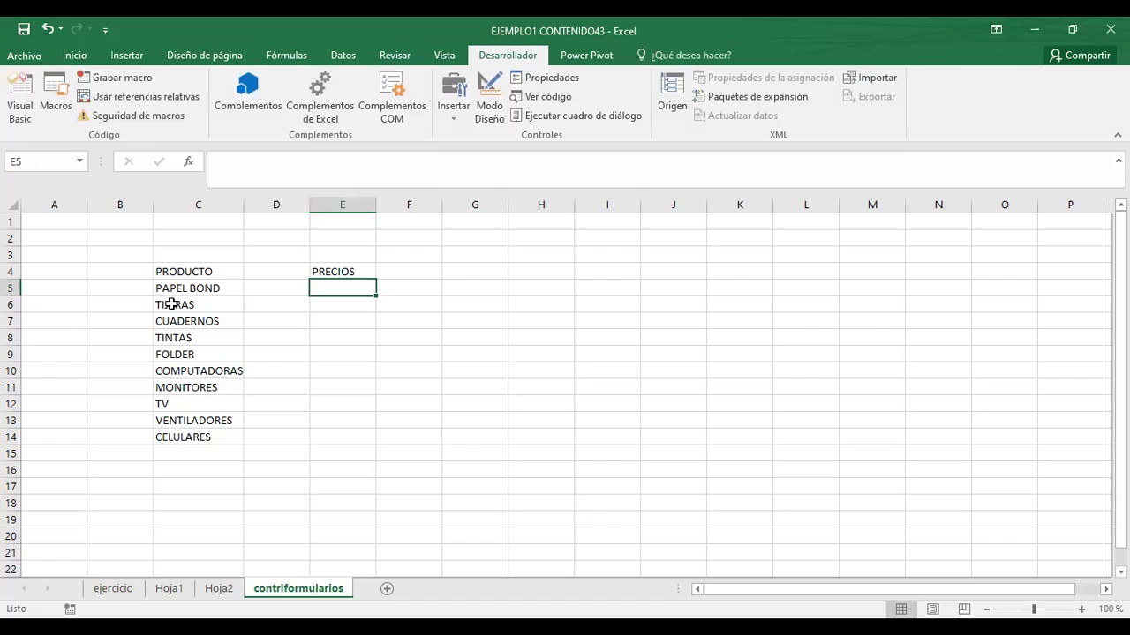
Step: Enter prices 4.75, 1.50, 3.75, 23 and 0.25 for the first five products
text(4.)
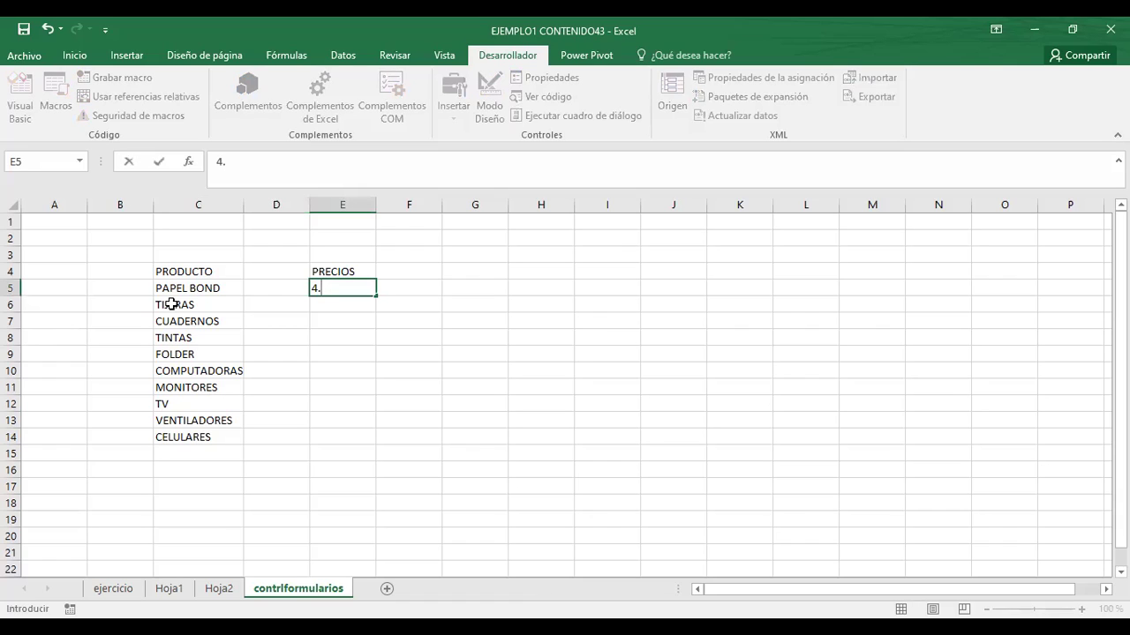
text(75)
key(Return)
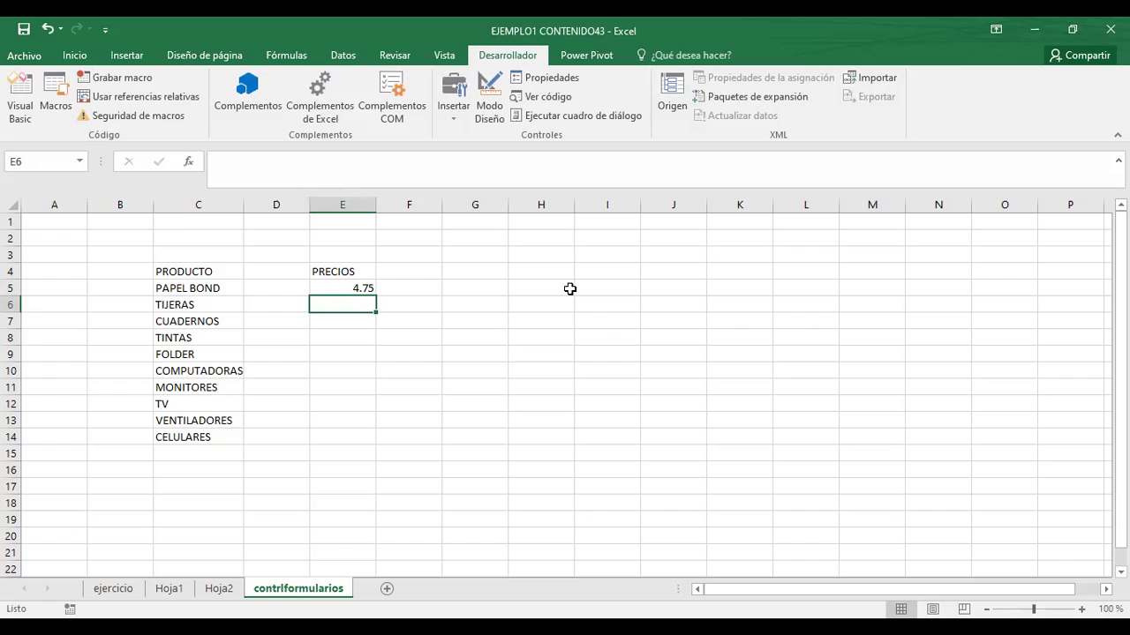
text(1.50)
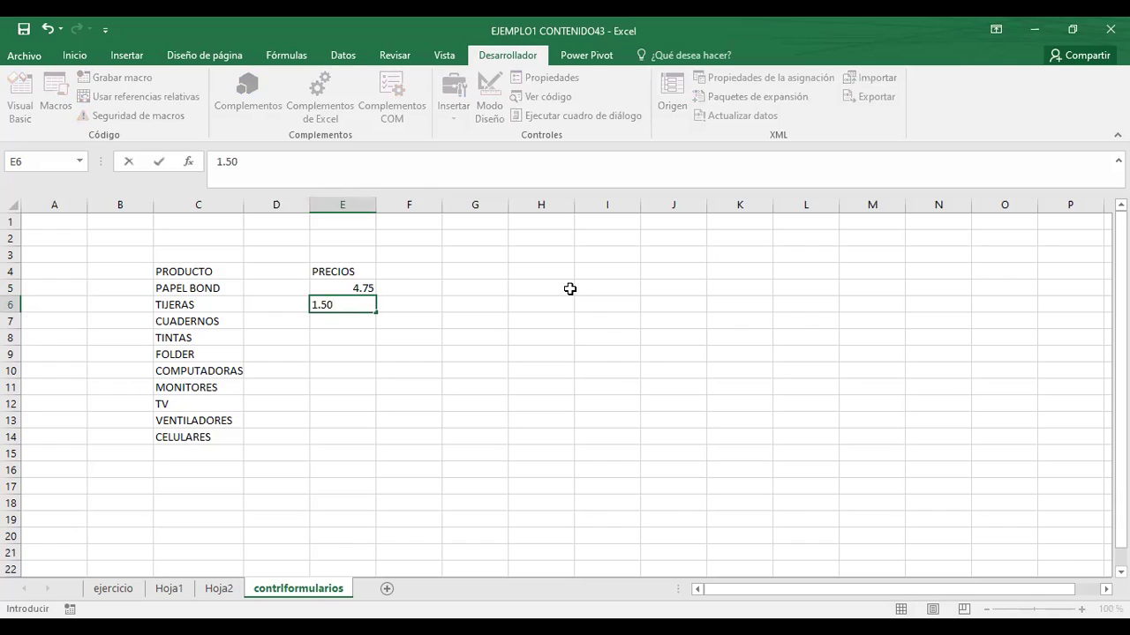
key(Return)
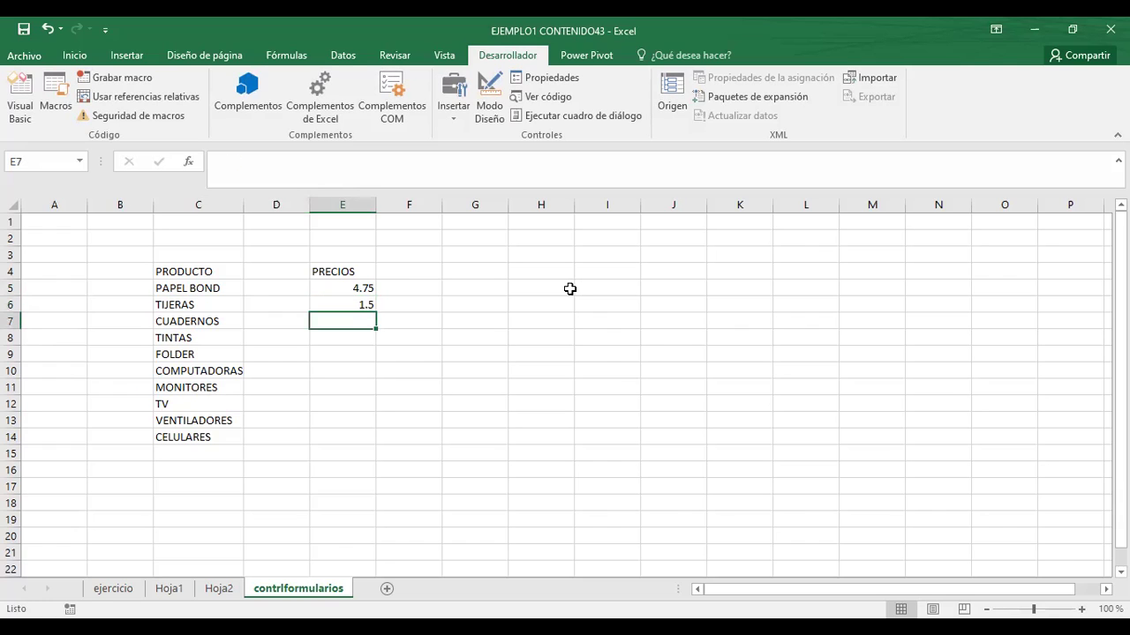
text(3.75)
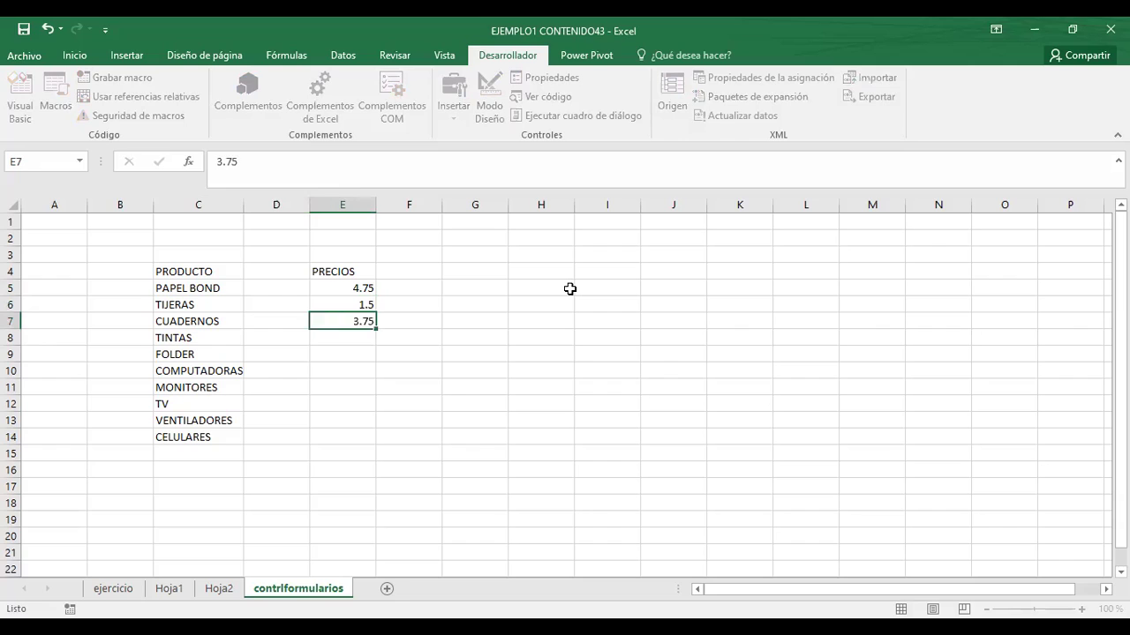
key(Return)
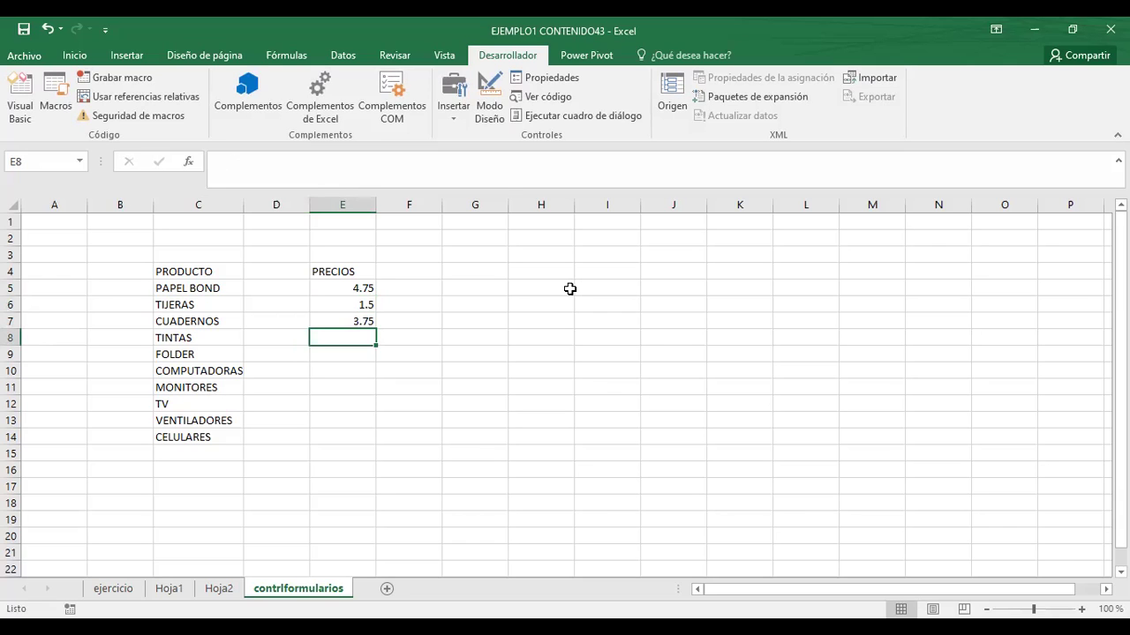
text(23)
key(Return)
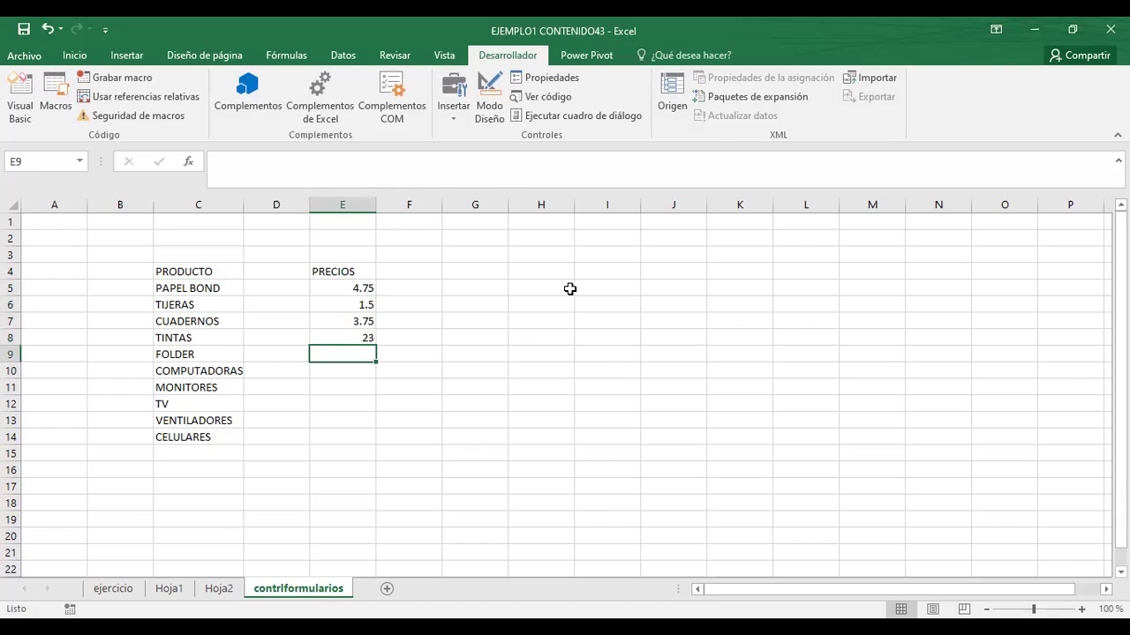
text(0.25)
key(Return)
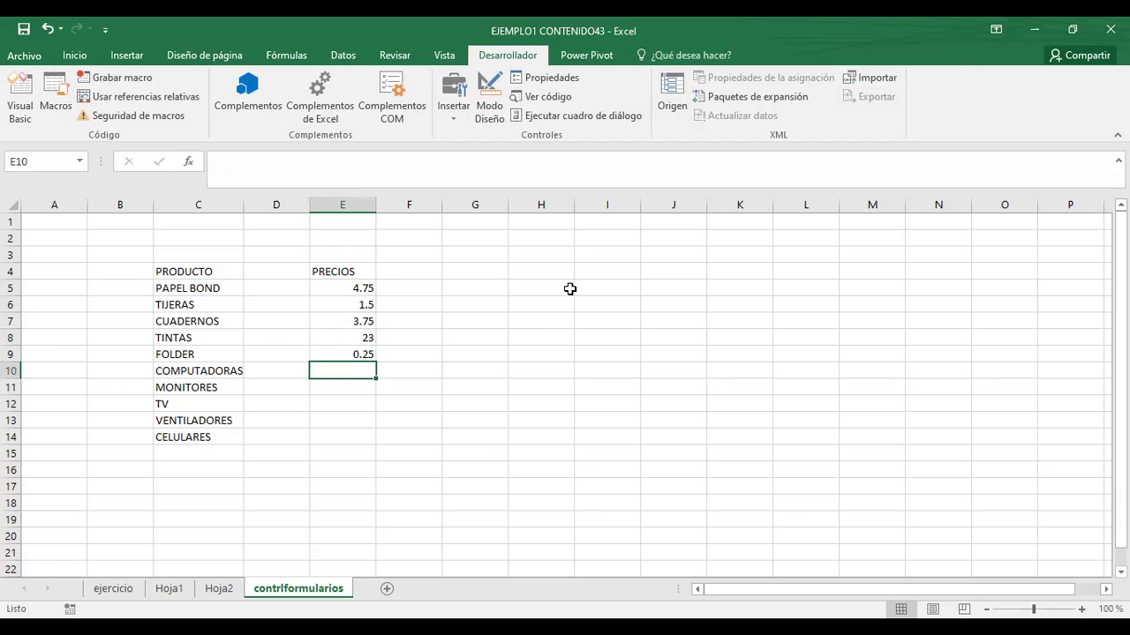
Step: Enter prices 450, 145, 450, 35 and 180 for the rest, then select C4:C14
text(450)
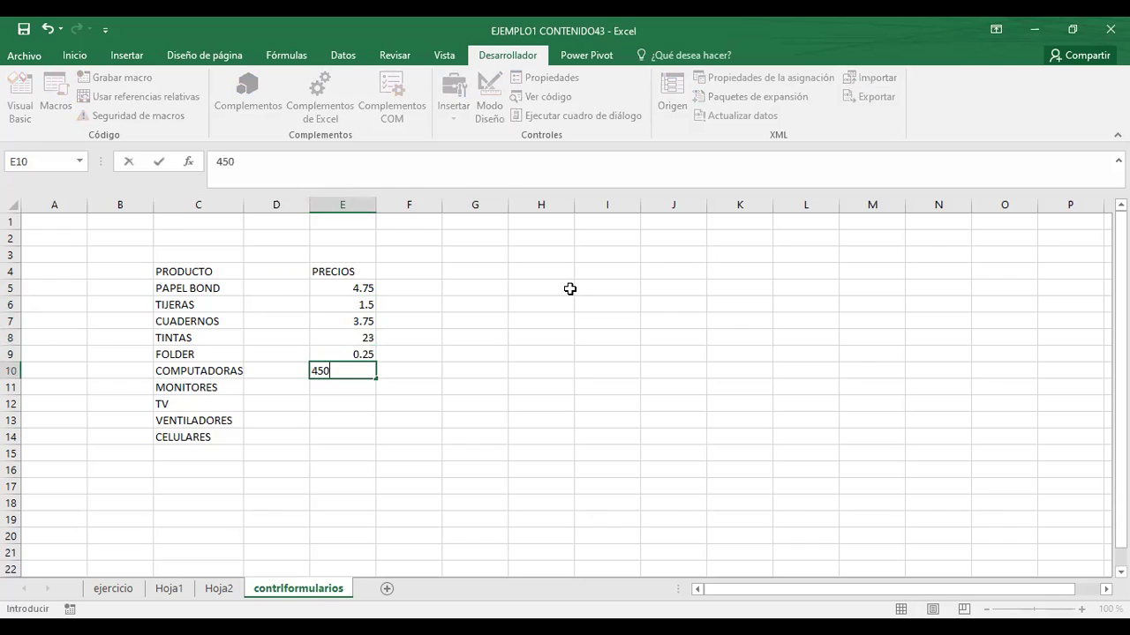
key(Return)
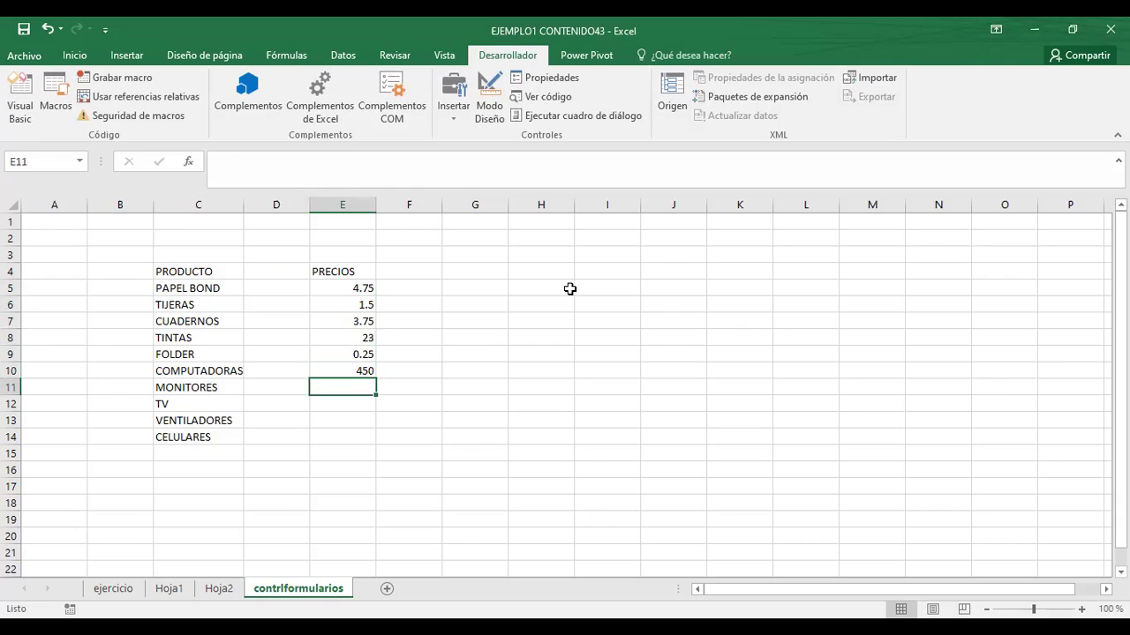
text(145)
key(Return)
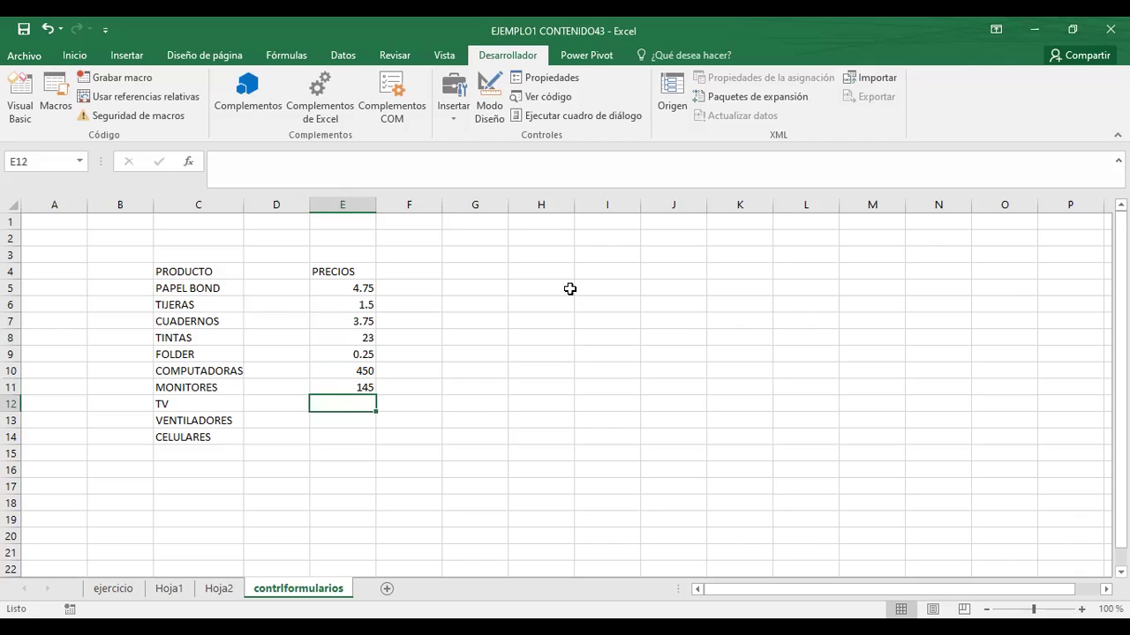
text(450)
key(Return)
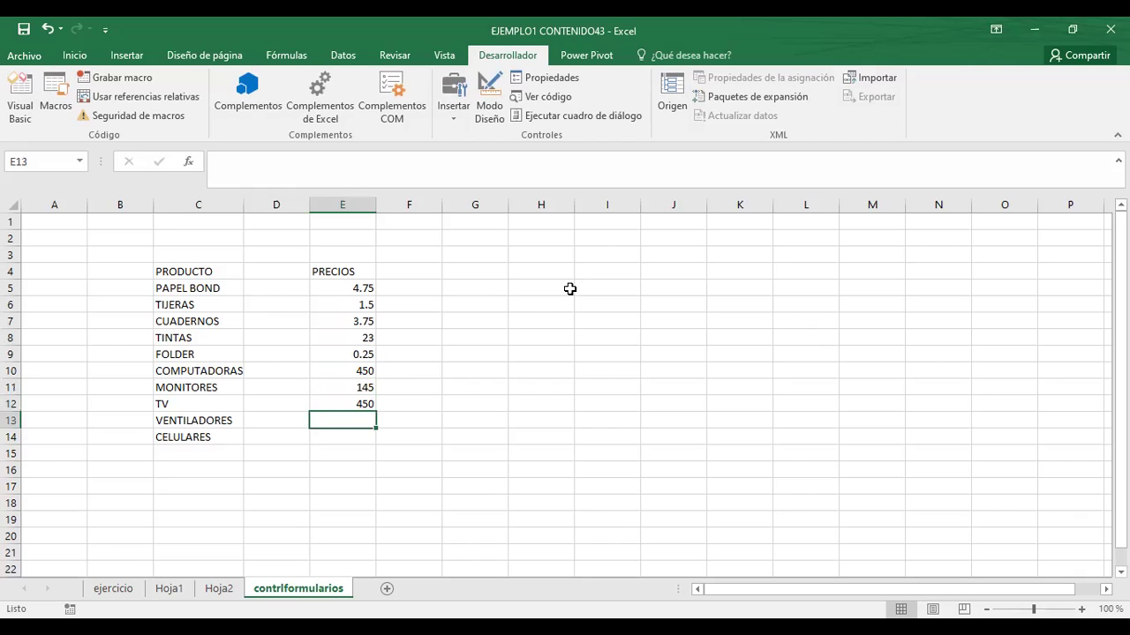
text(35)
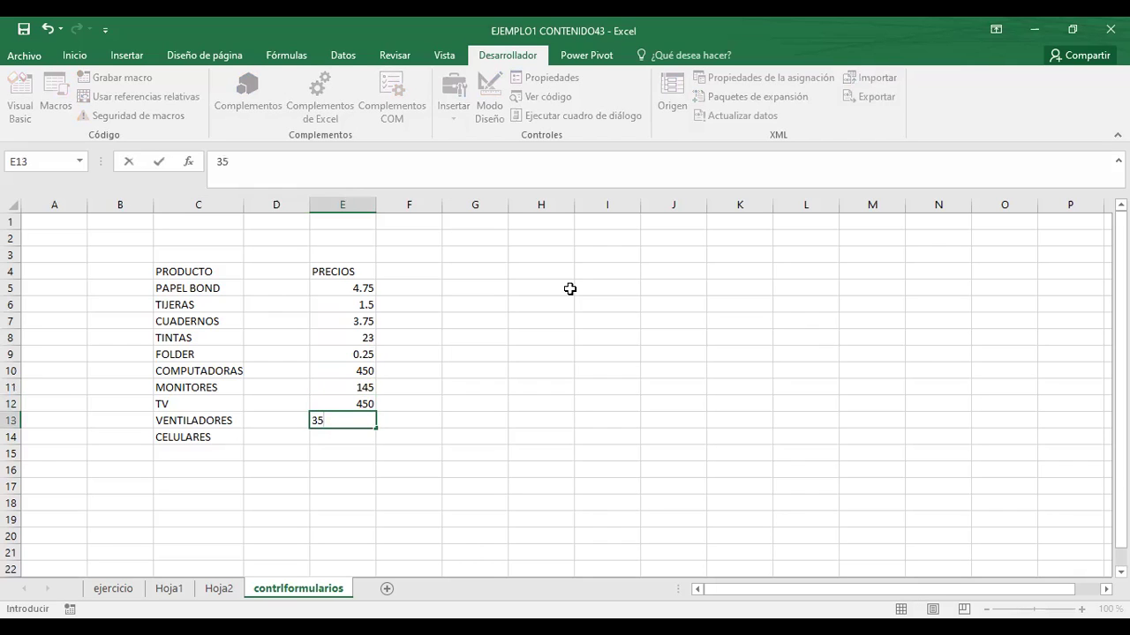
key(Return)
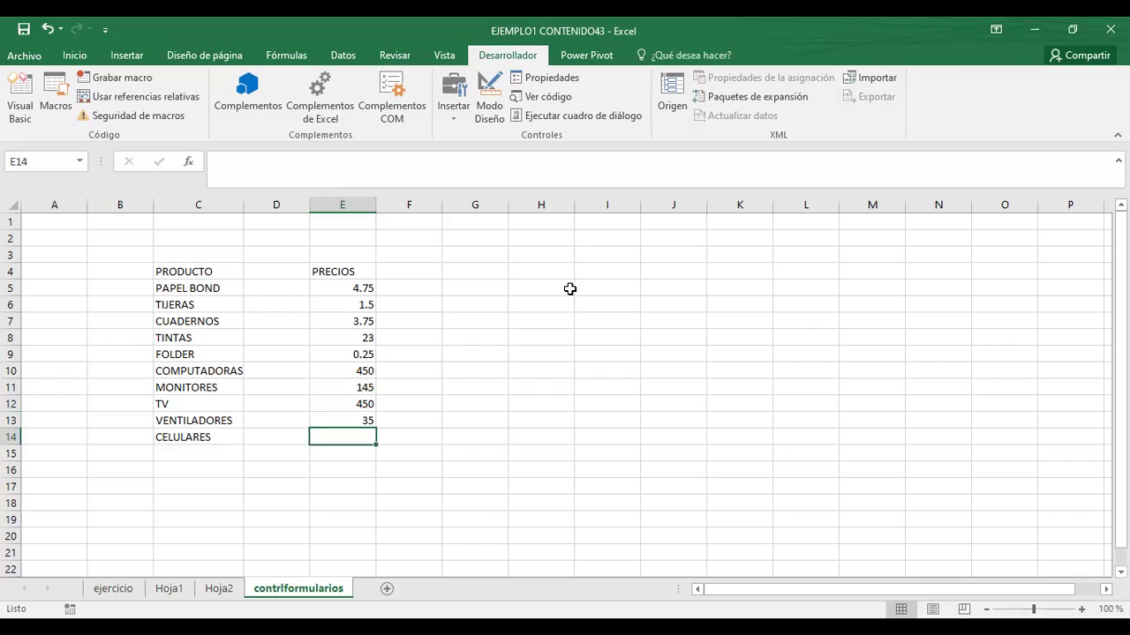
text(180)
key(Return)
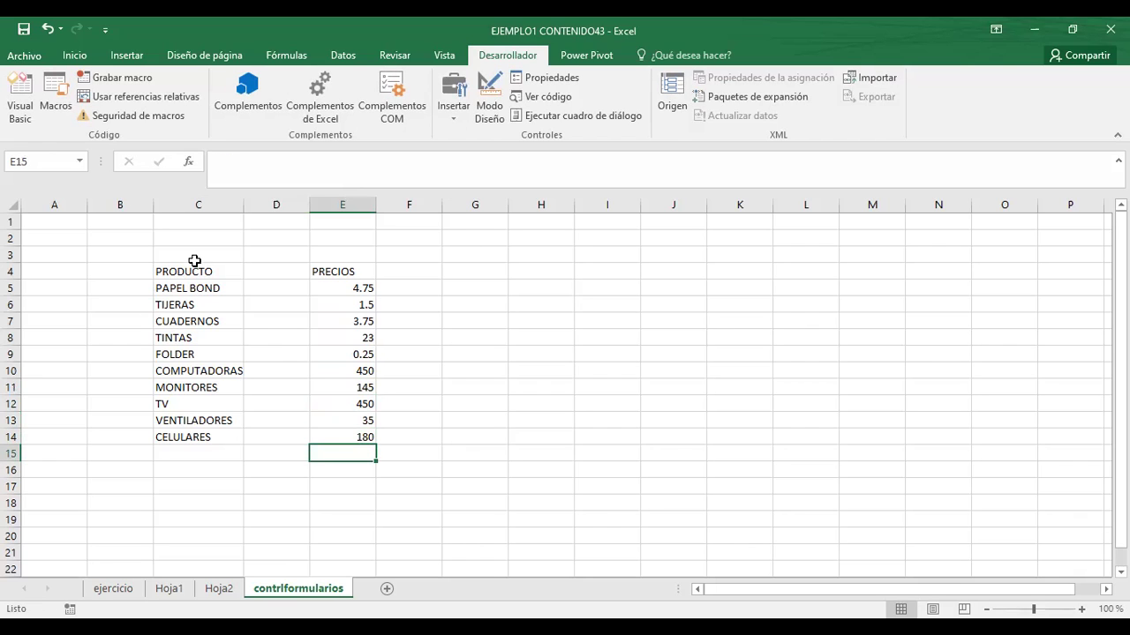
drag(192, 270, 186, 411)
drag(188, 434, 188, 434)
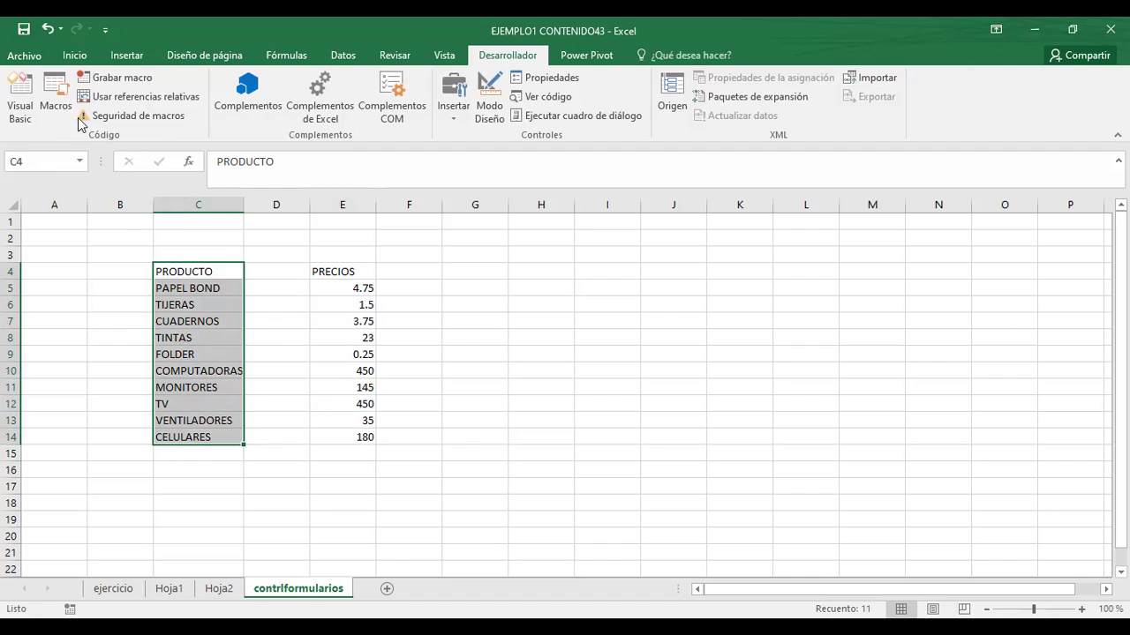
Step: Put all borders on the product list and delete the empty column D
click(75, 55)
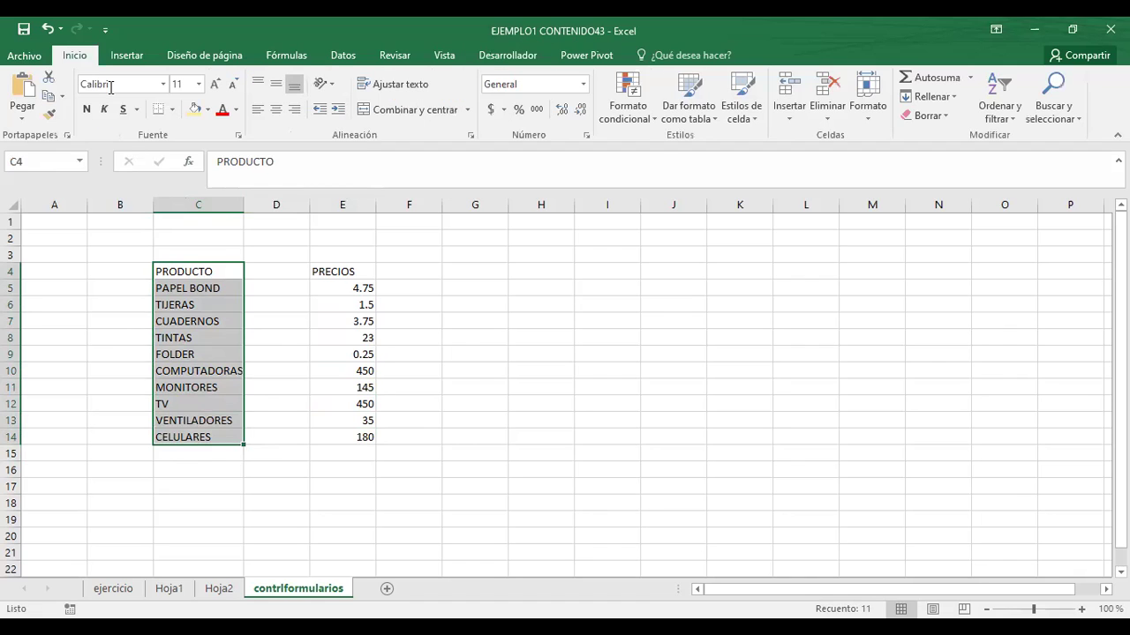
click(173, 109)
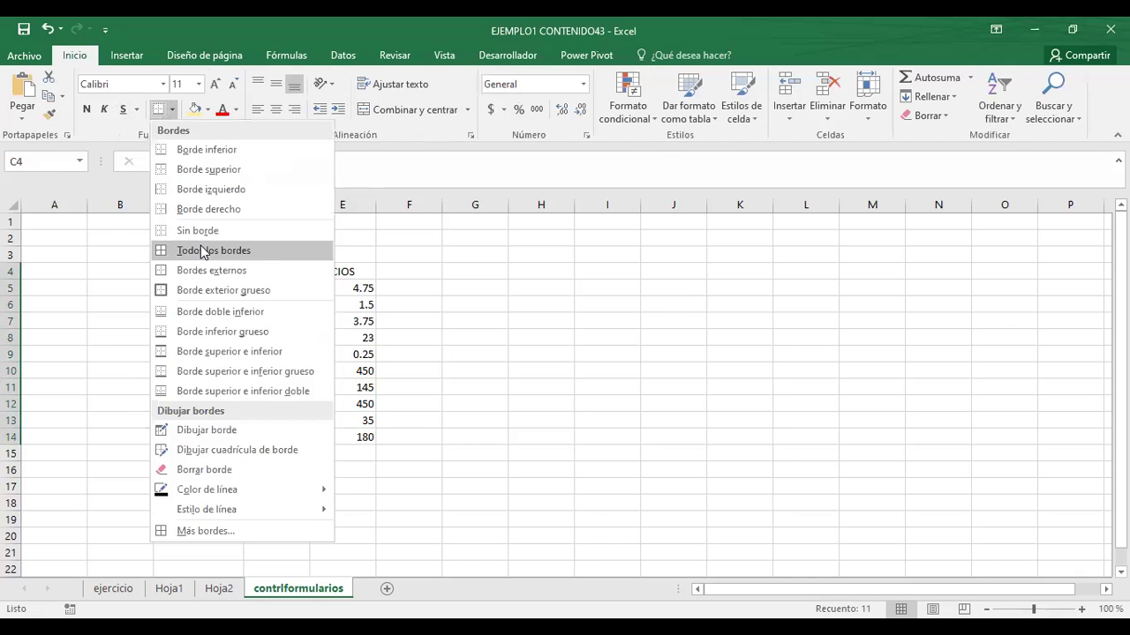
click(222, 251)
click(330, 270)
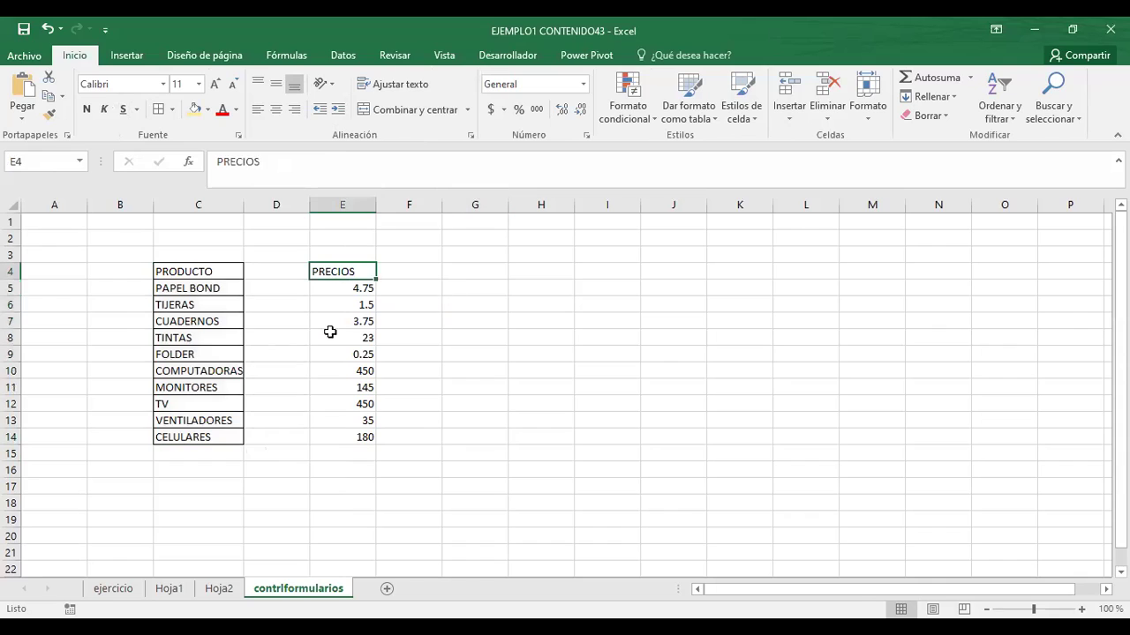
drag(330, 331, 345, 448)
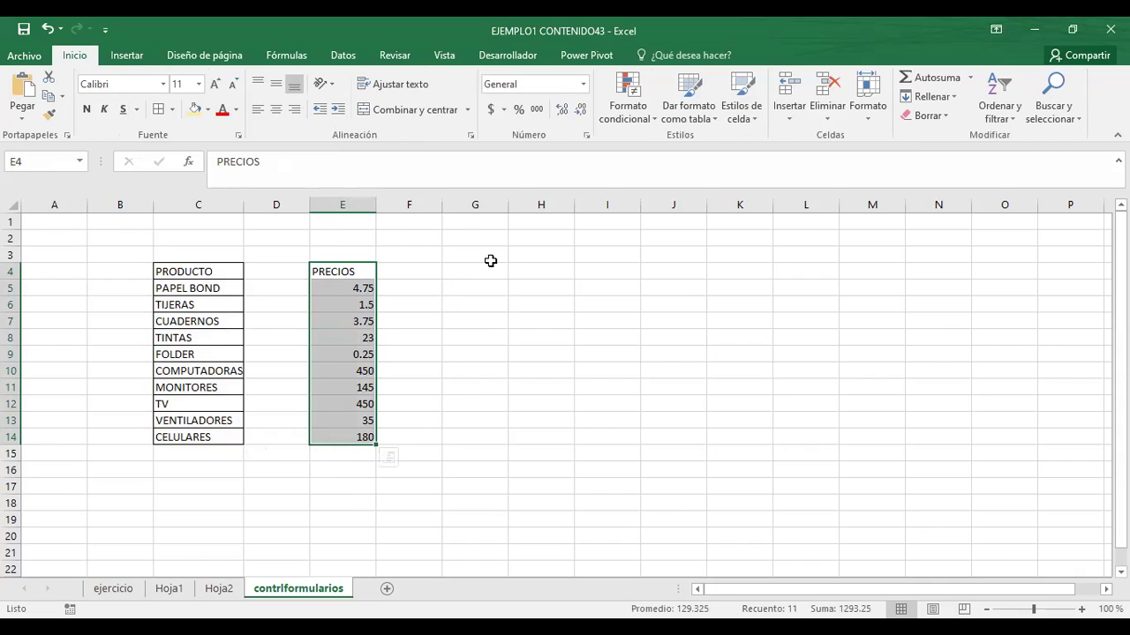
right_click(284, 205)
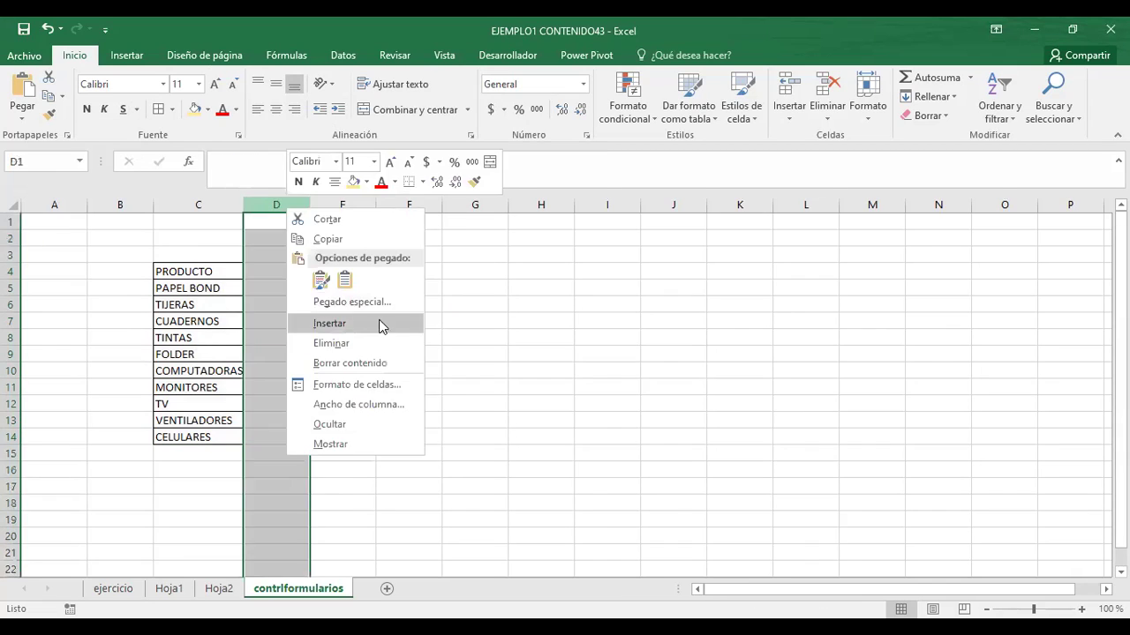
click(338, 344)
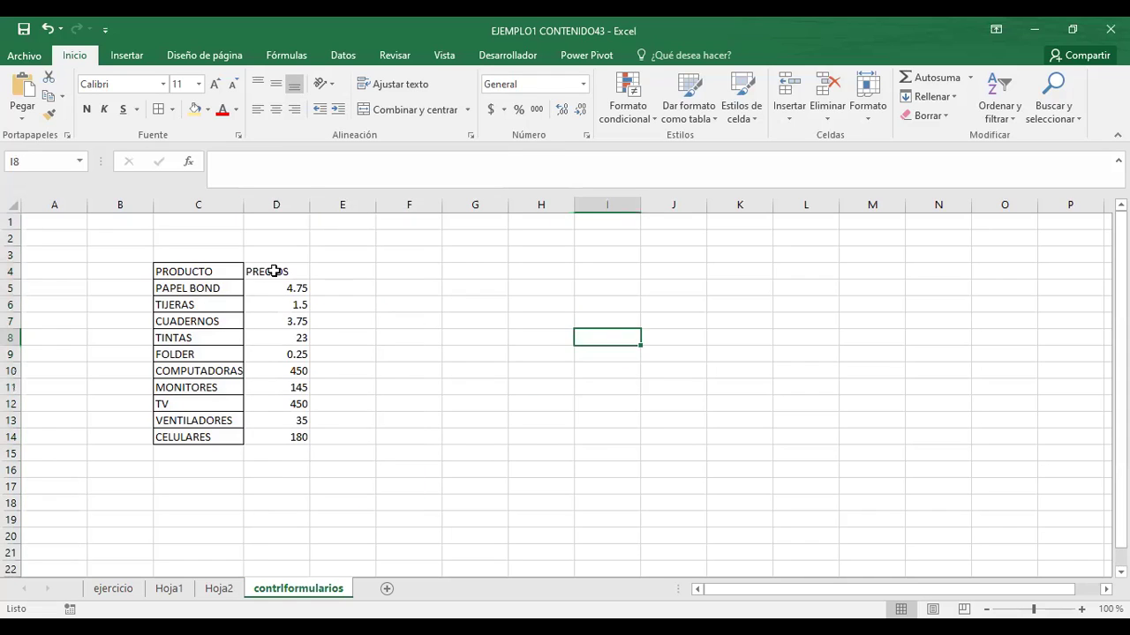
Step: Put all borders on the PRECIOS column and both heading cells
drag(270, 274, 256, 438)
click(158, 110)
click(436, 356)
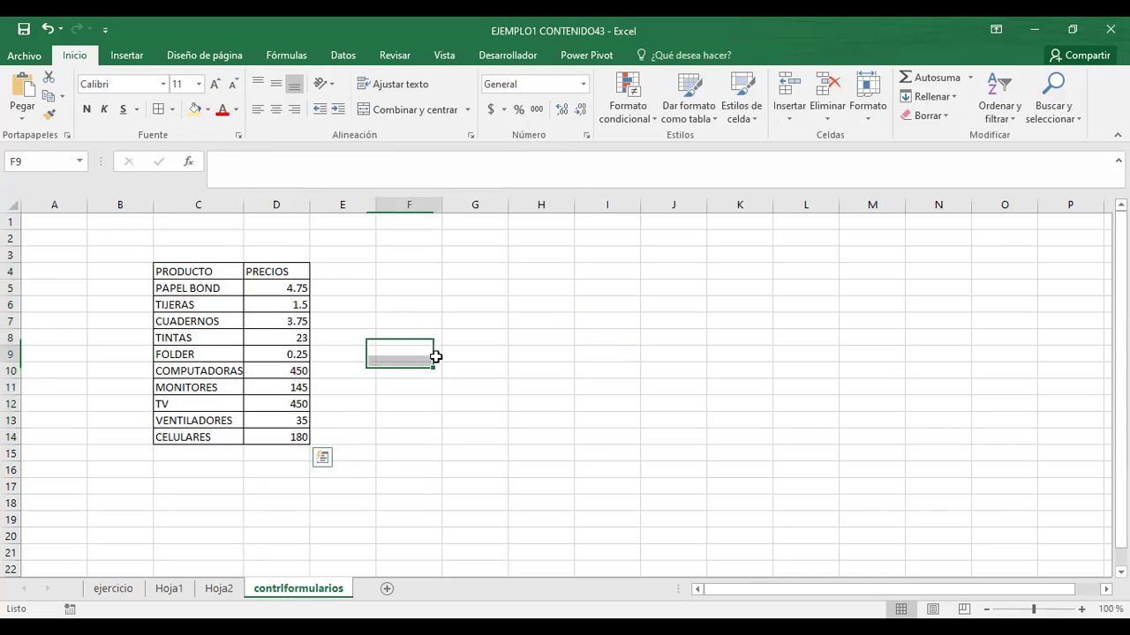
click(168, 273)
drag(167, 273, 260, 272)
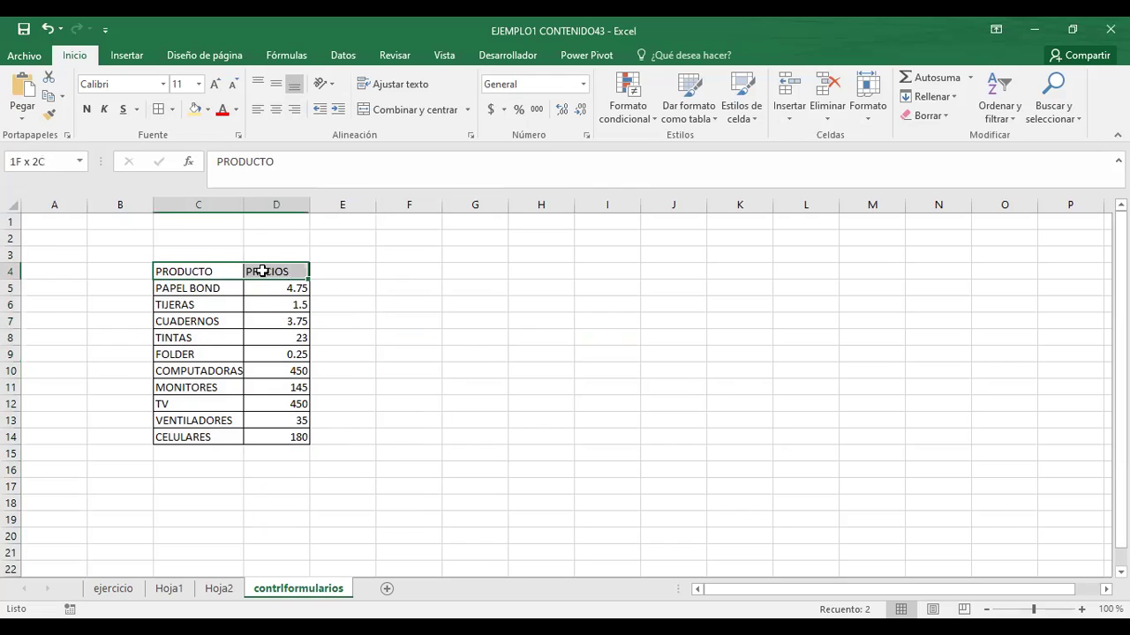
click(172, 109)
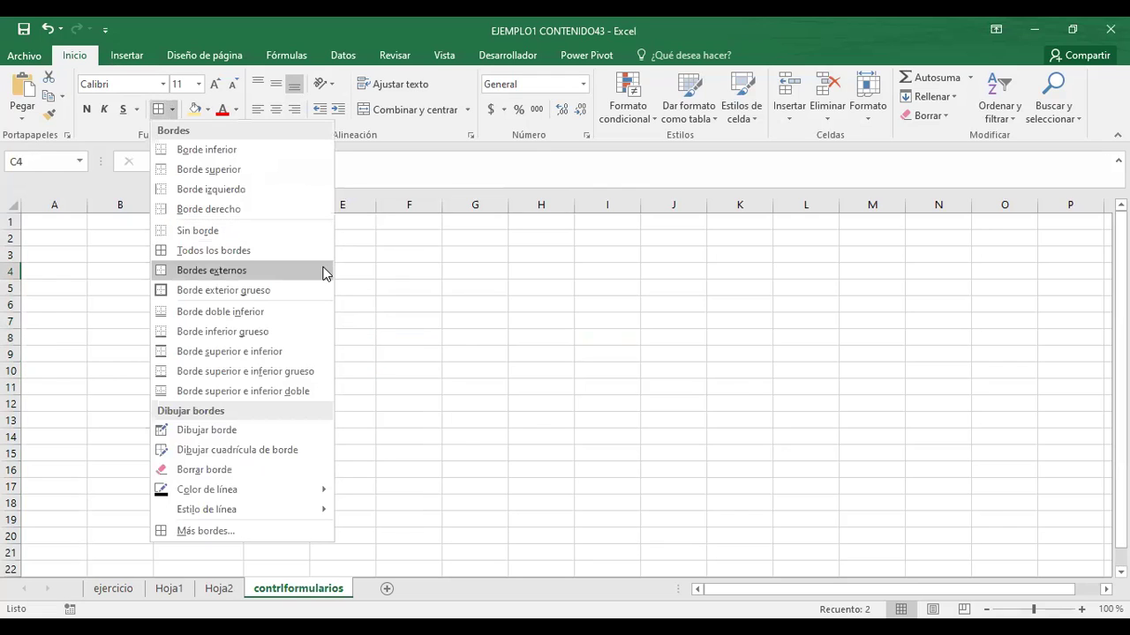
click(459, 281)
Step: Turn off the sheet gridlines from the Vista tab and select cell E4
click(131, 58)
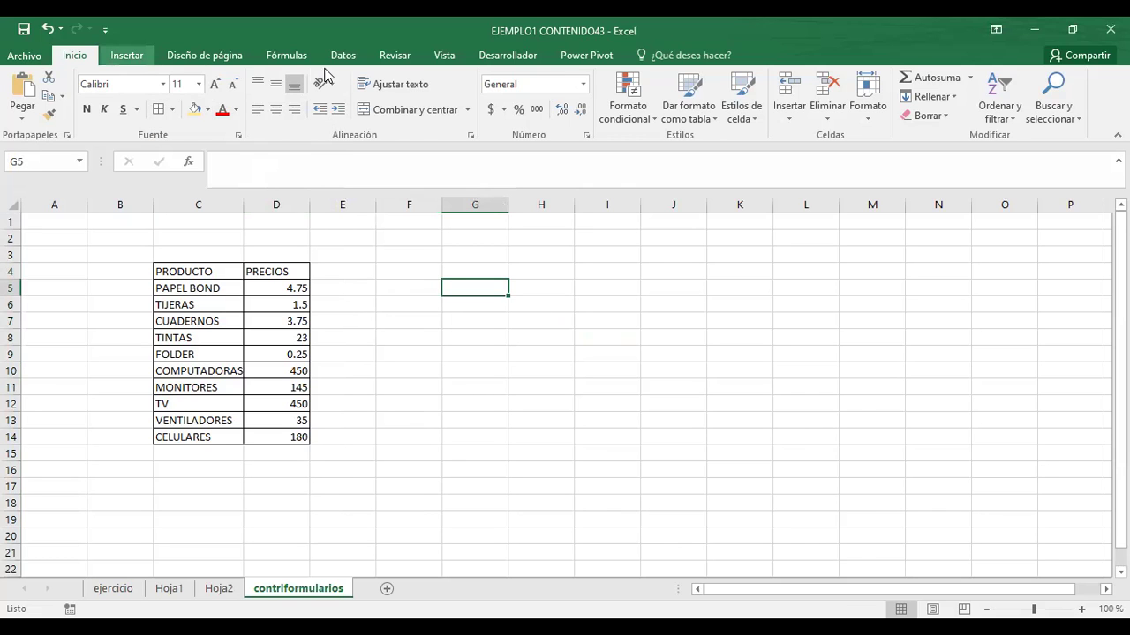
click(444, 55)
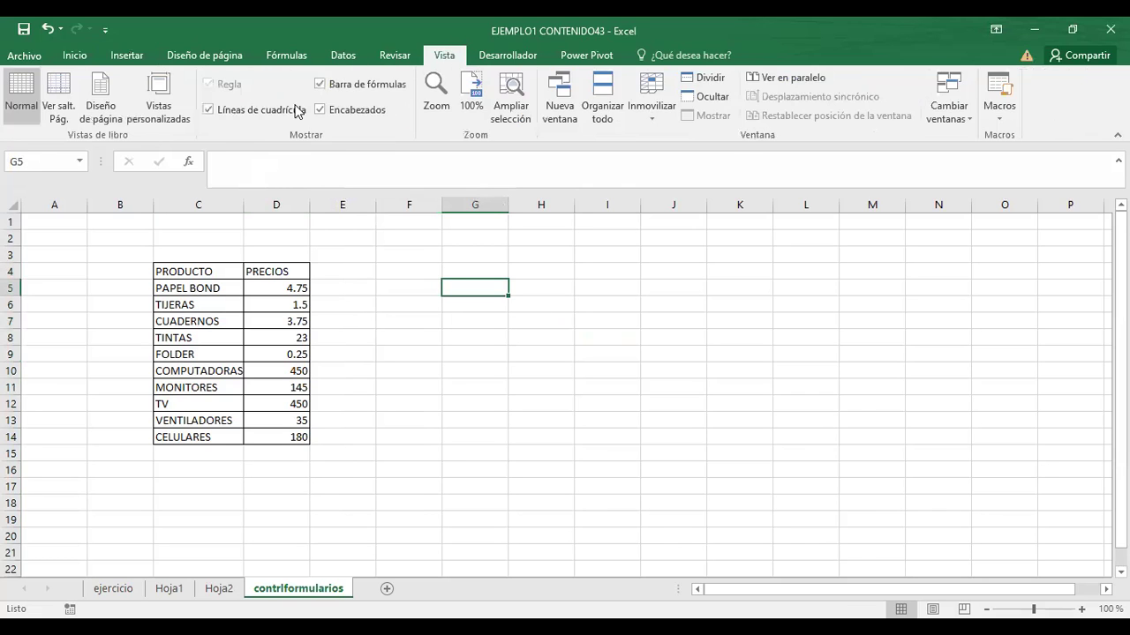
click(208, 110)
click(398, 272)
click(407, 306)
click(371, 271)
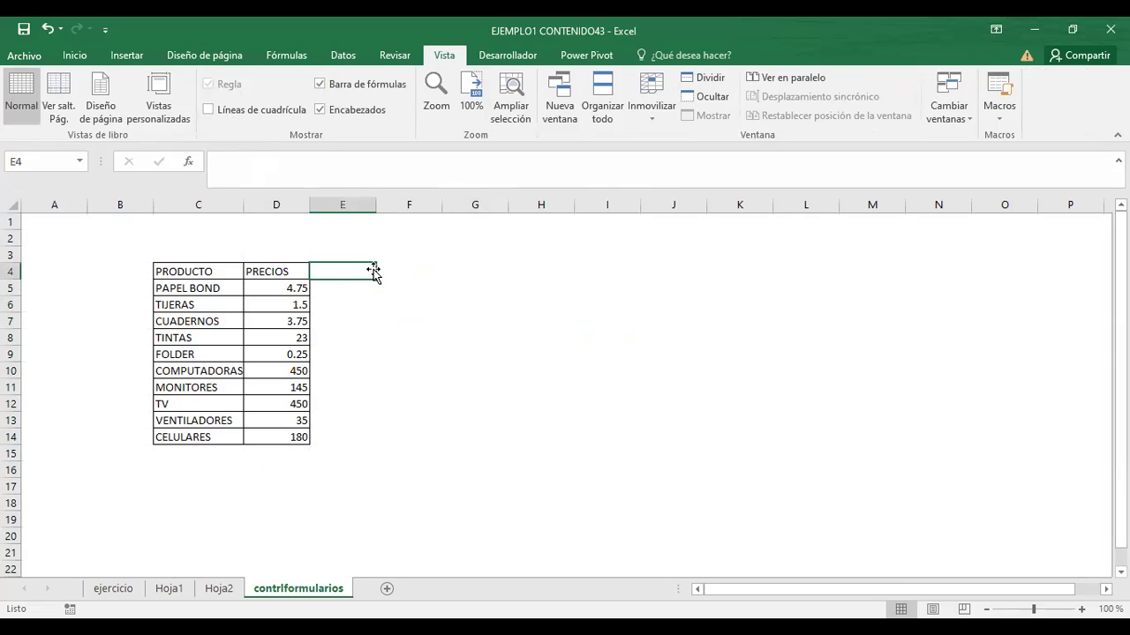
Step: Draw a Cuadro combinado form control at F4 from Desarrollador > Insertar and select it
click(487, 57)
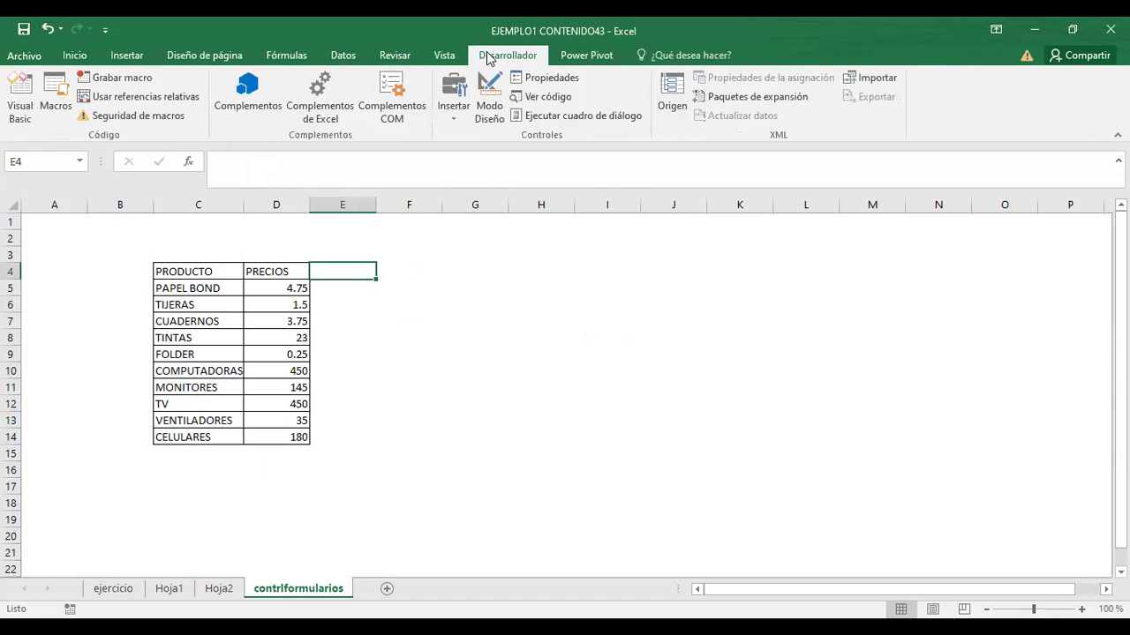
click(451, 120)
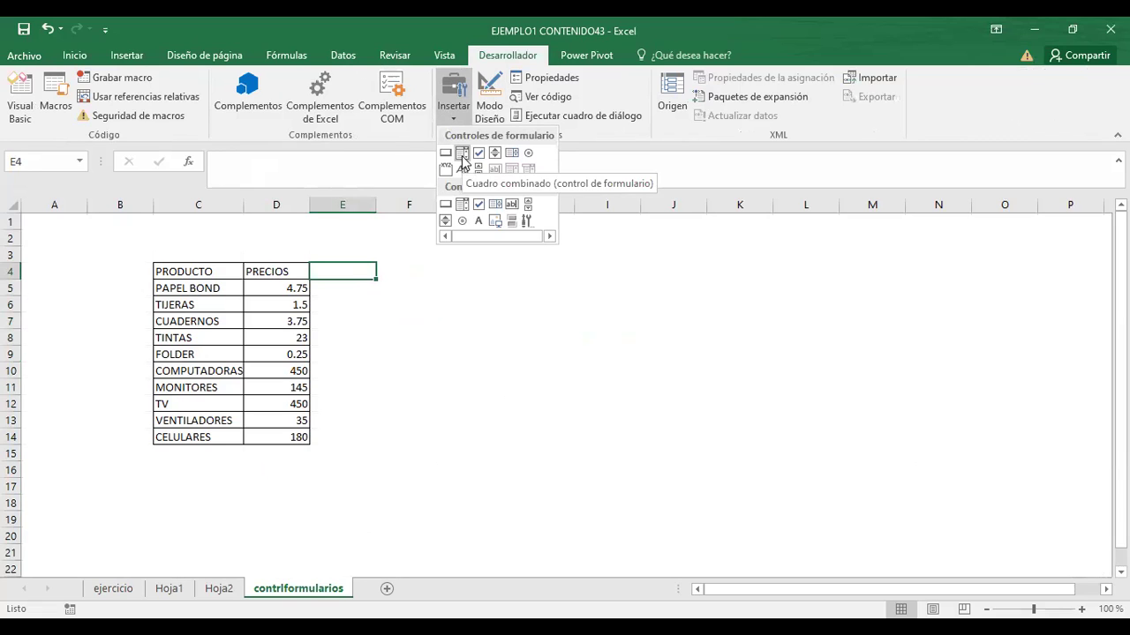
click(462, 160)
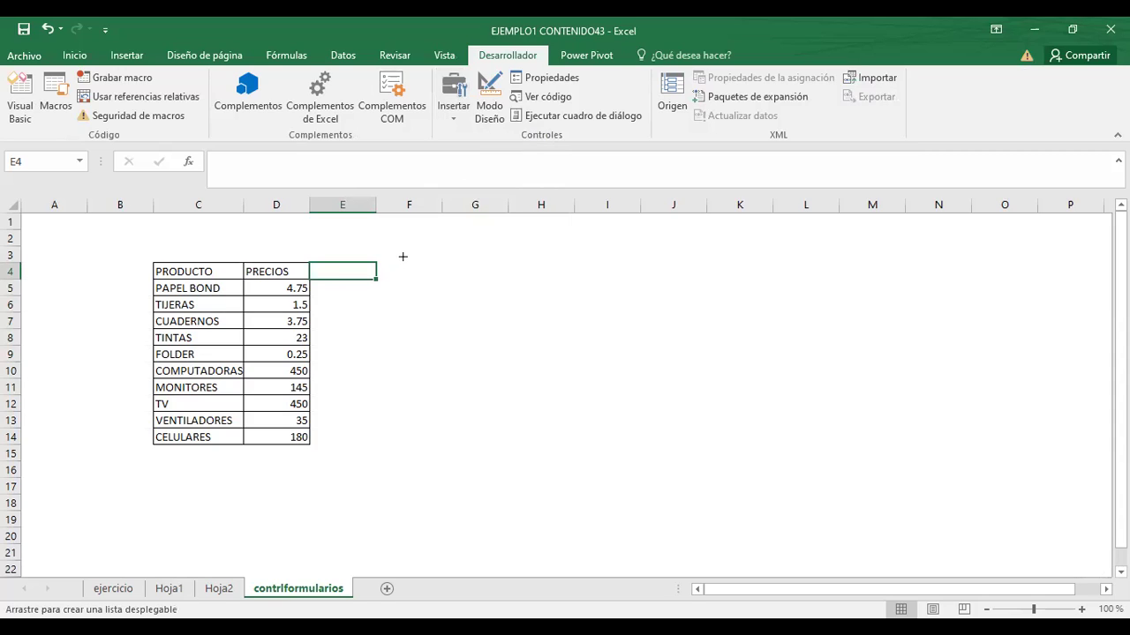
mouse_move(398, 260)
mouse_down()
mouse_move(488, 287)
mouse_move(473, 278)
mouse_up()
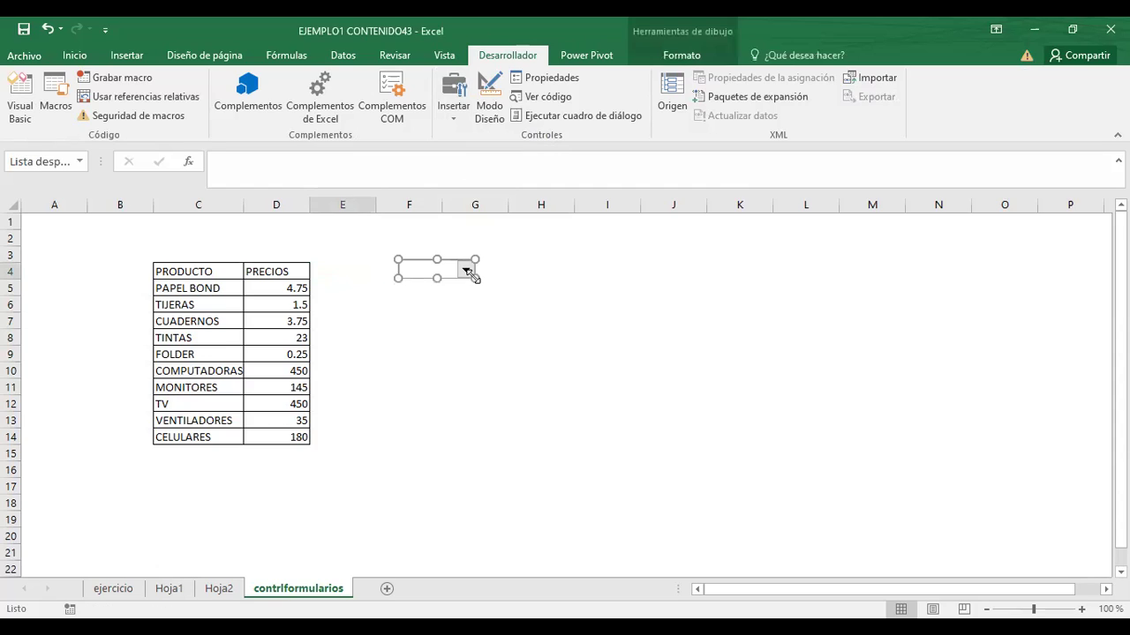
click(576, 291)
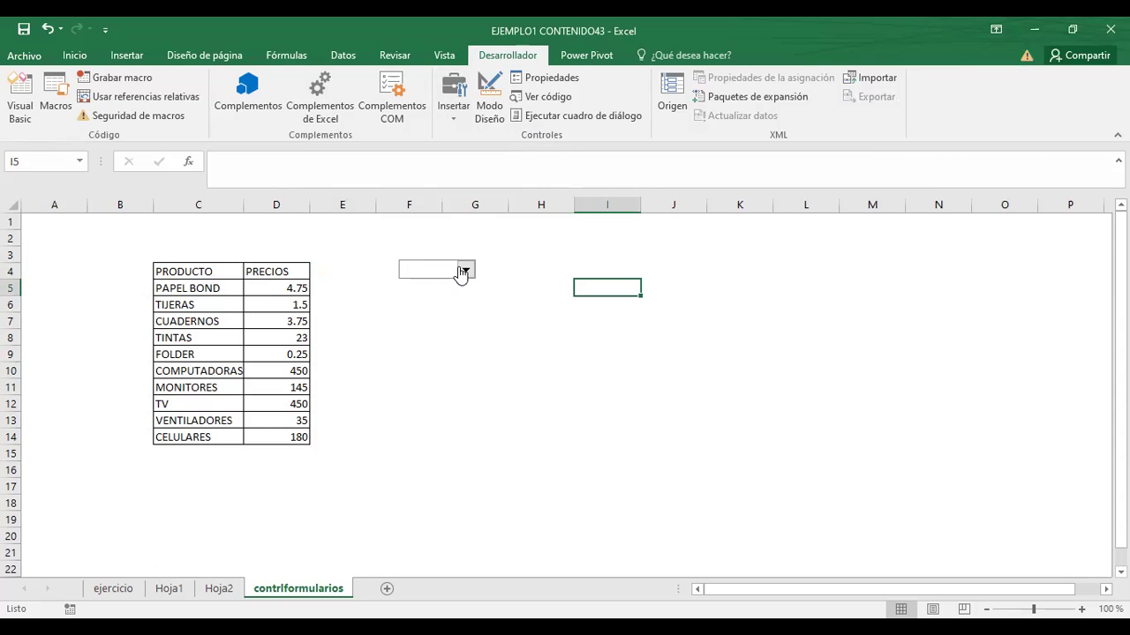
ctrl+click(434, 269)
Step: Set the combo box's input range to $C$5:$C$14 and its cell link to $B$4
right_click(433, 275)
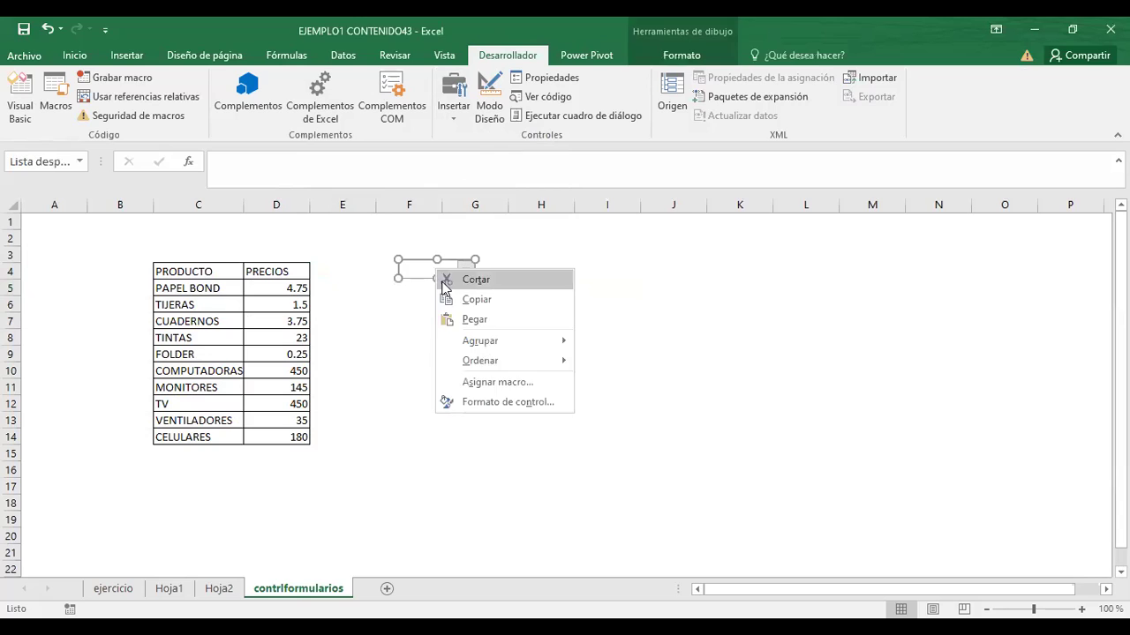
click(504, 403)
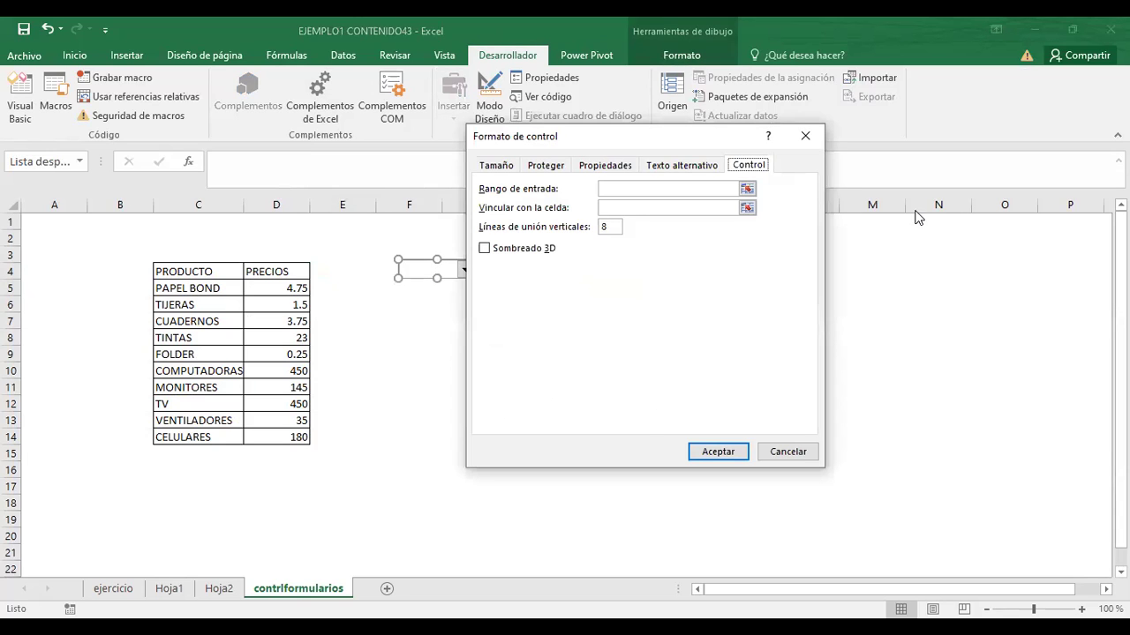
click(746, 190)
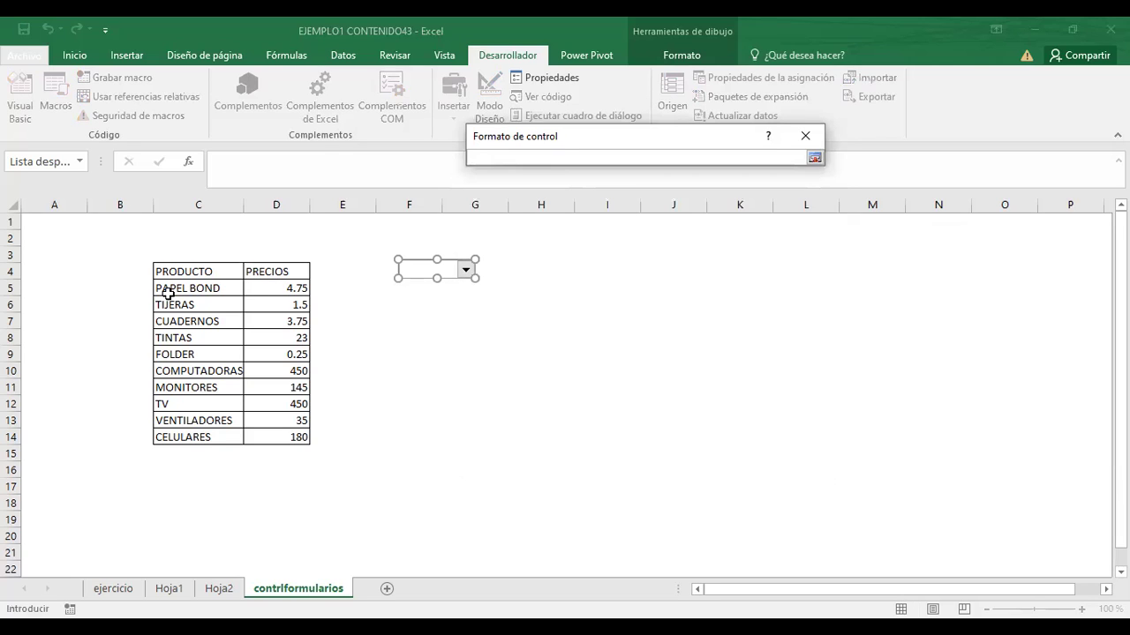
drag(178, 290, 179, 296)
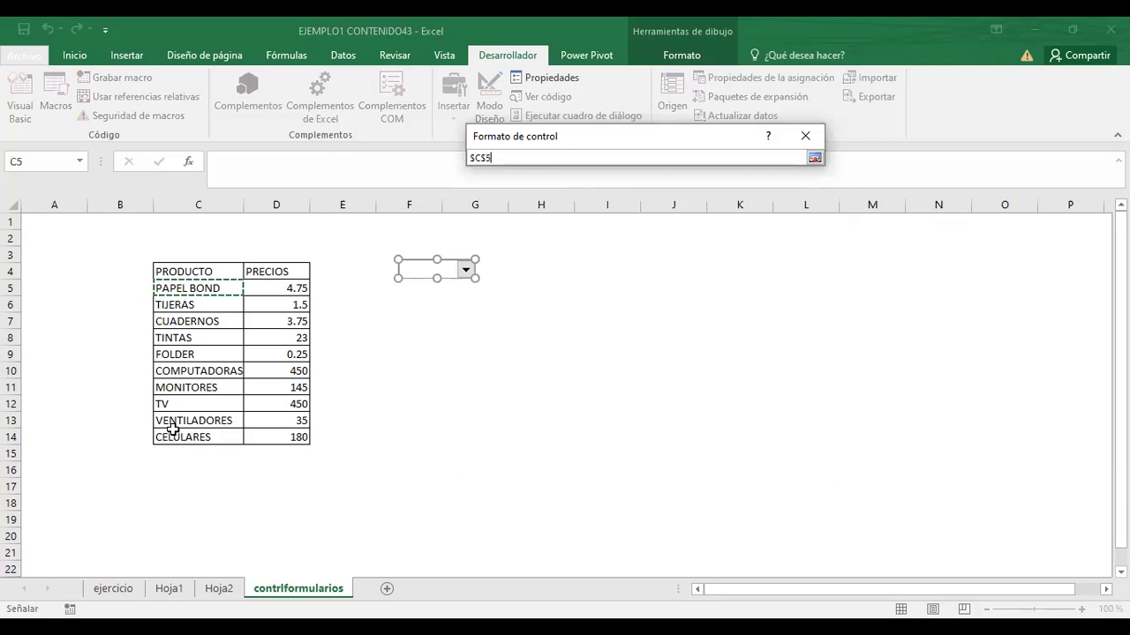
drag(172, 430, 174, 437)
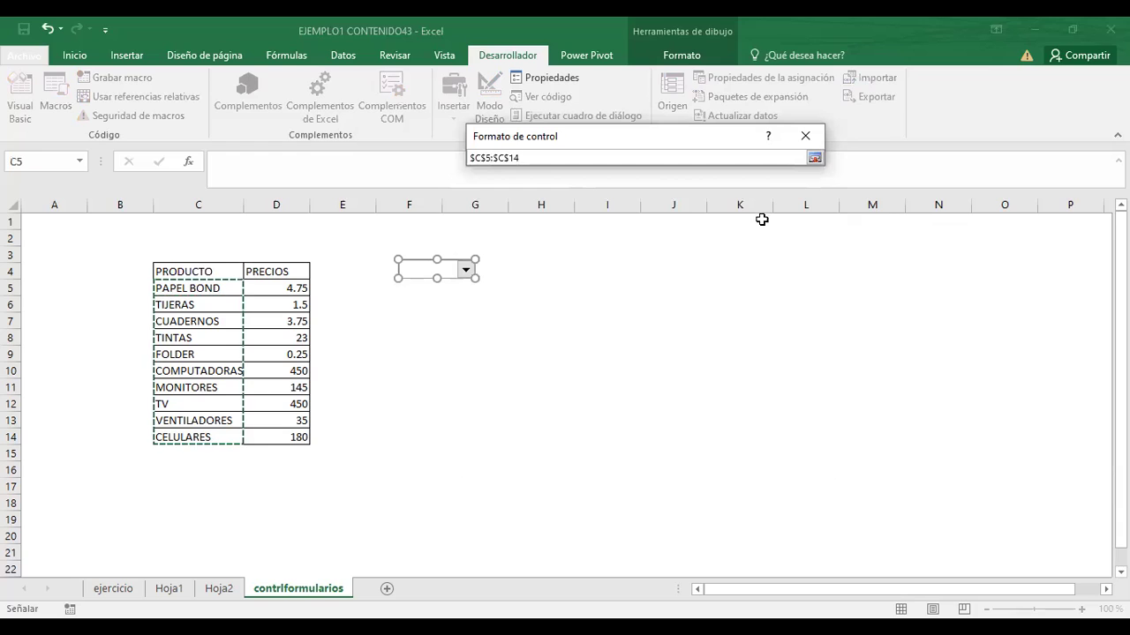
click(813, 157)
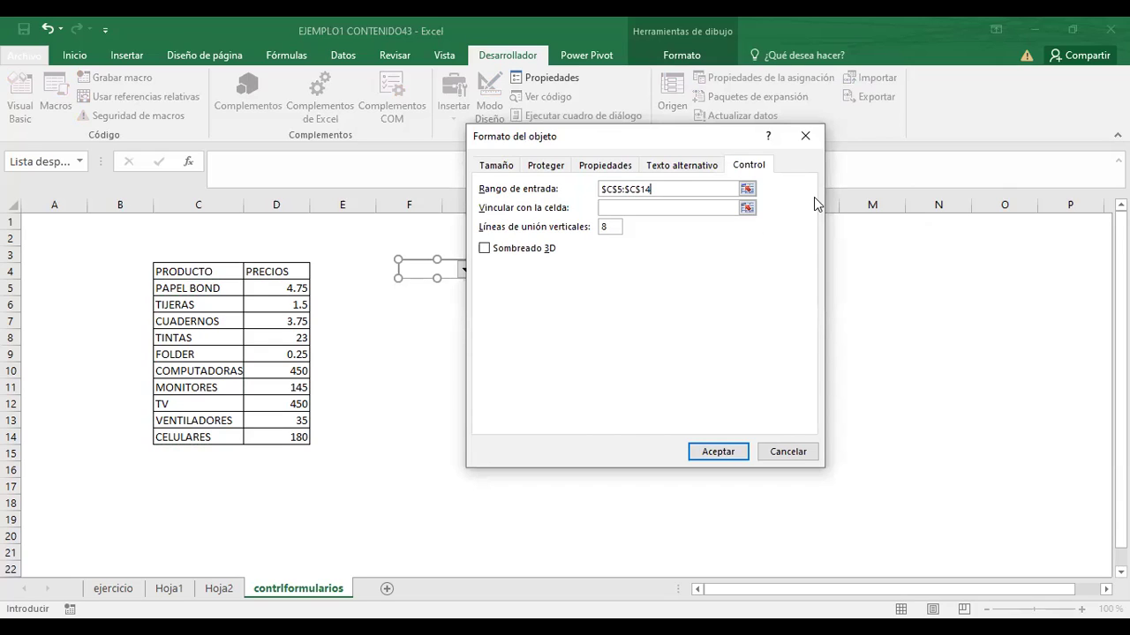
click(747, 207)
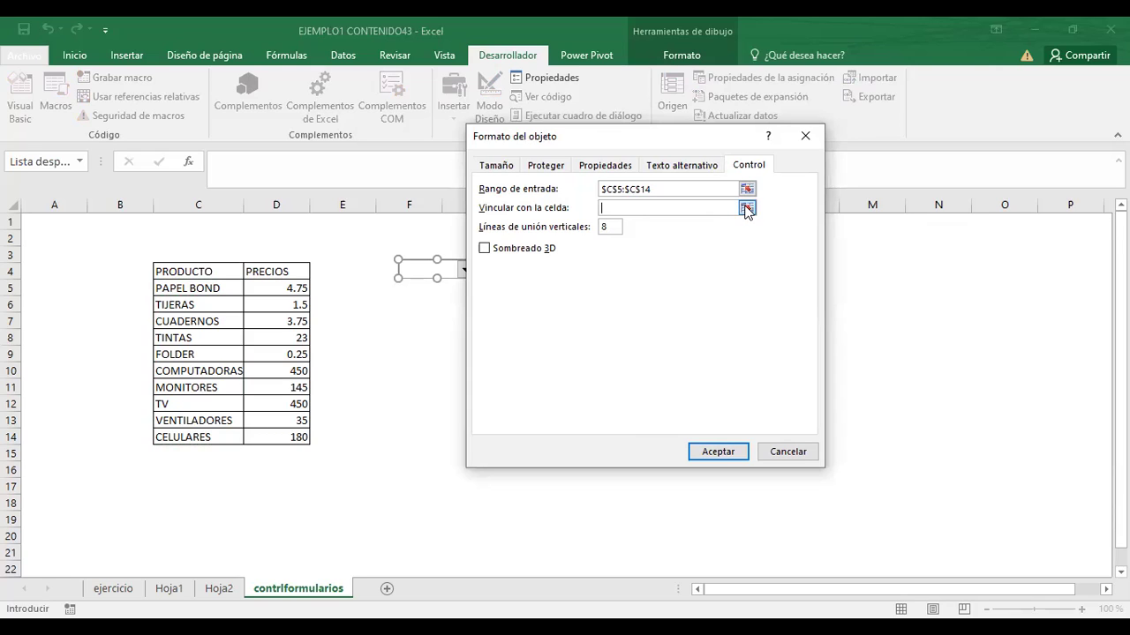
click(133, 272)
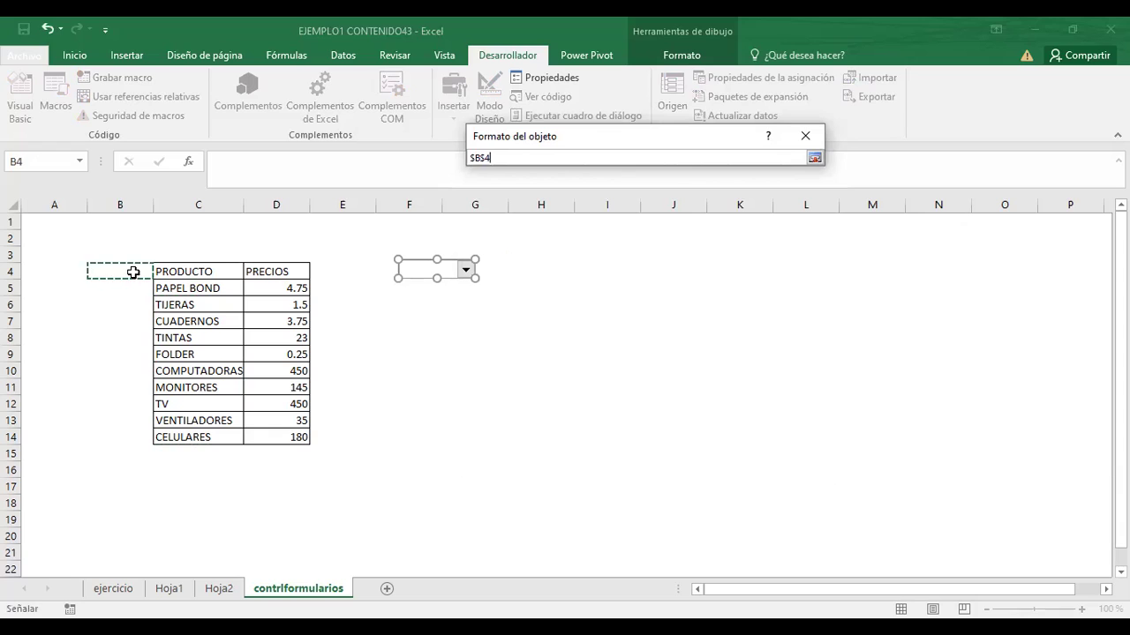
click(814, 157)
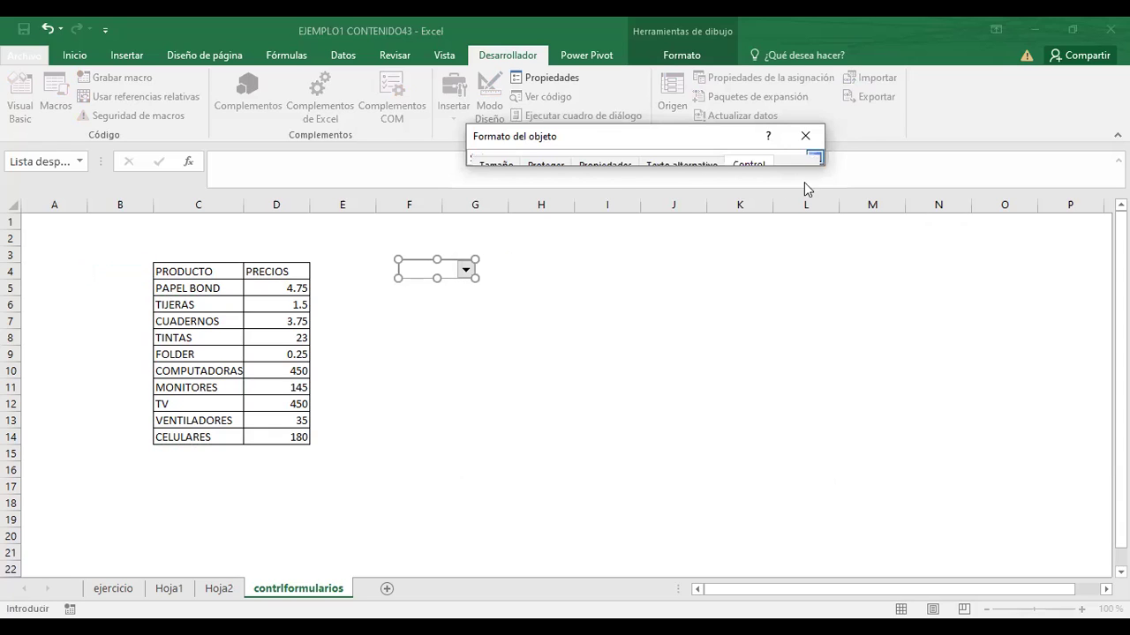
click(717, 452)
click(448, 369)
click(120, 272)
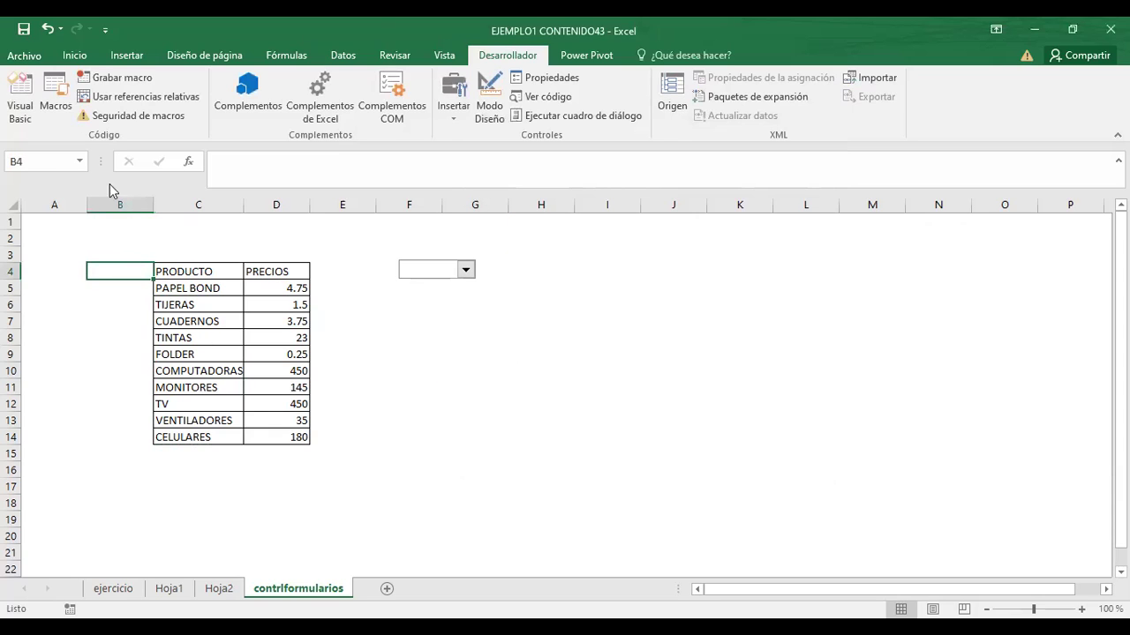
Step: Give cell B4 a yellow fill and change its font to Arial
click(72, 57)
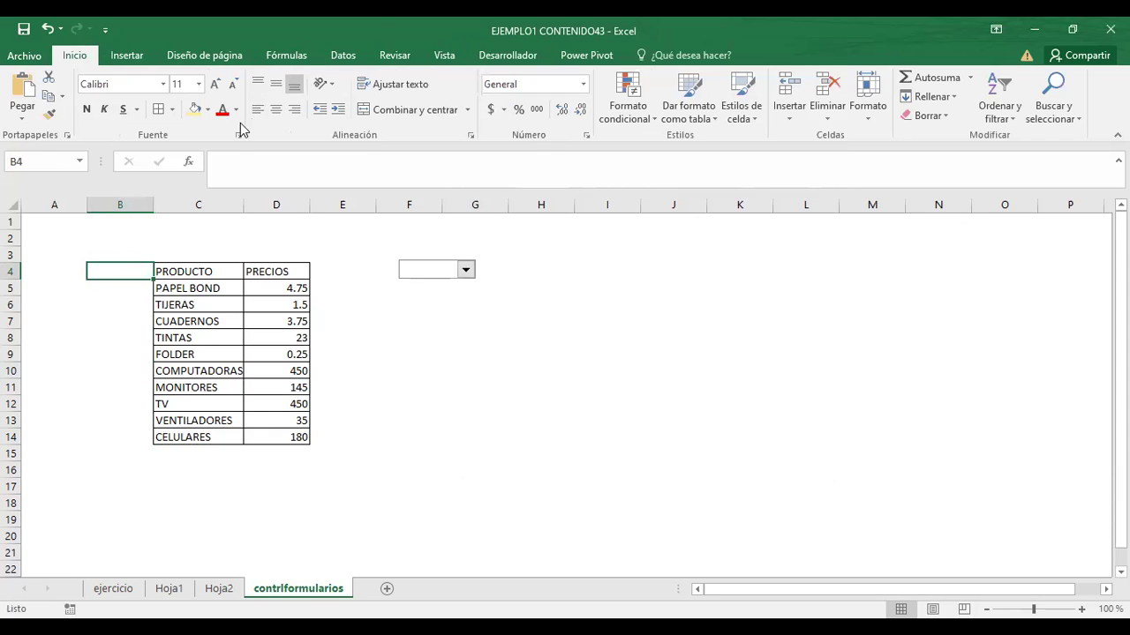
click(194, 109)
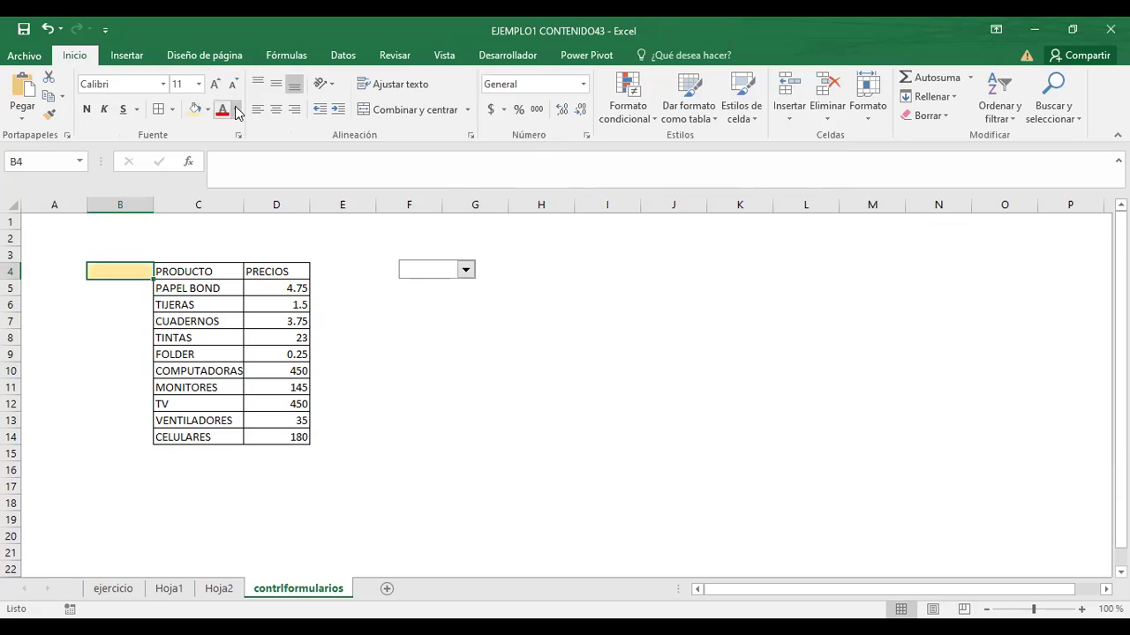
click(162, 84)
key(Down)
key(Down)
key(Down)
key(Down)
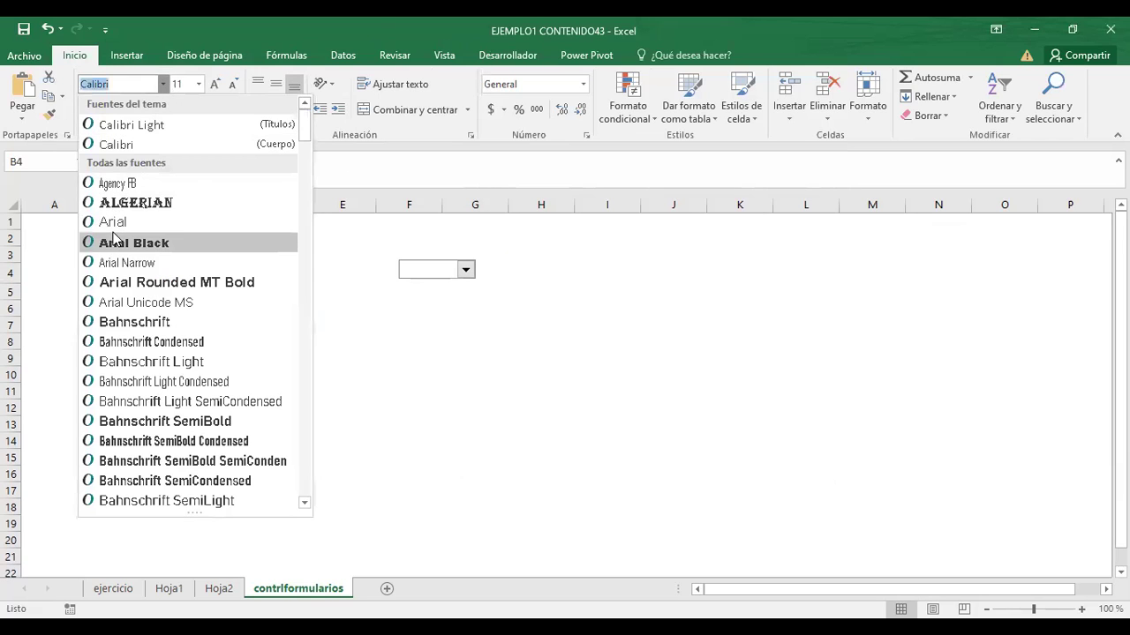
key(Return)
click(164, 84)
key(Up)
key(Up)
key(Down)
key(Return)
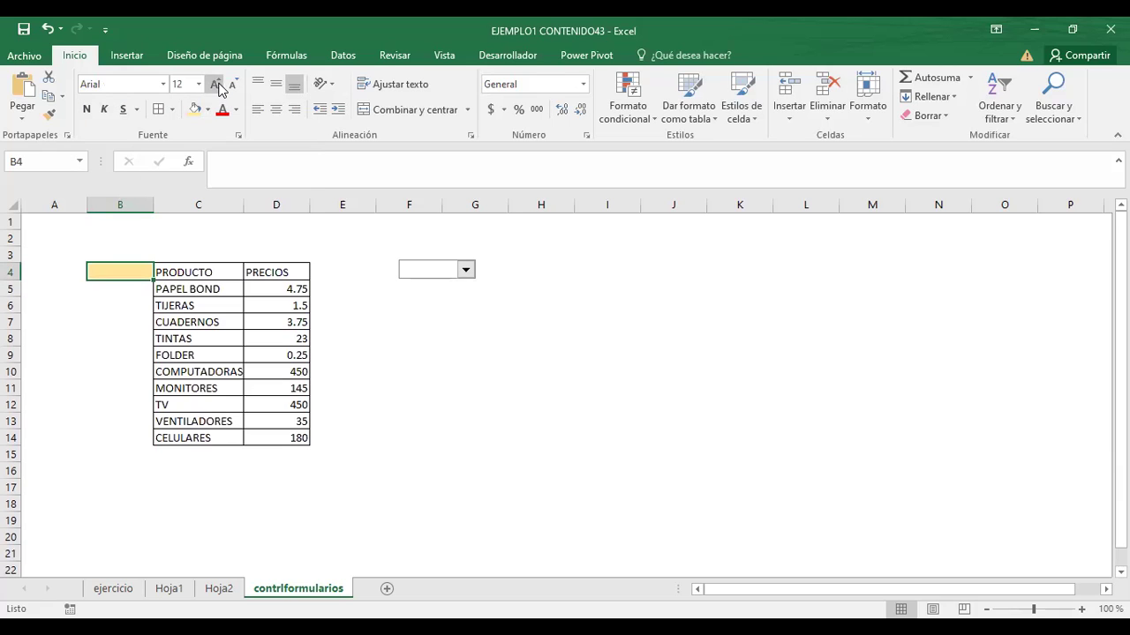
click(423, 320)
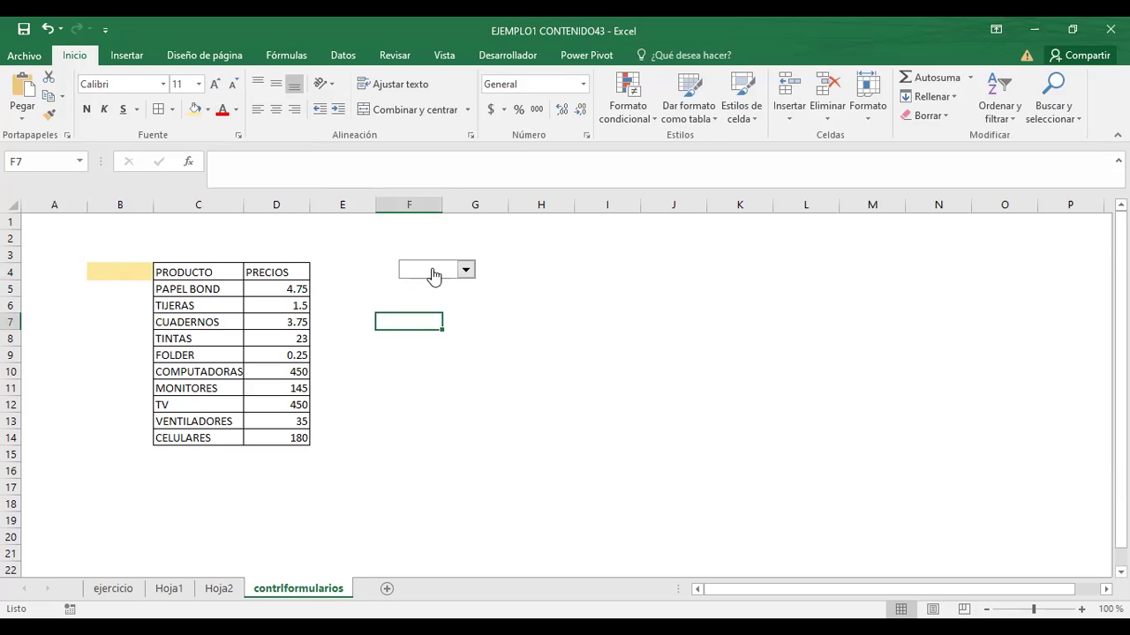
Step: Open the drop-down list to check its products, then close it without choosing
click(468, 273)
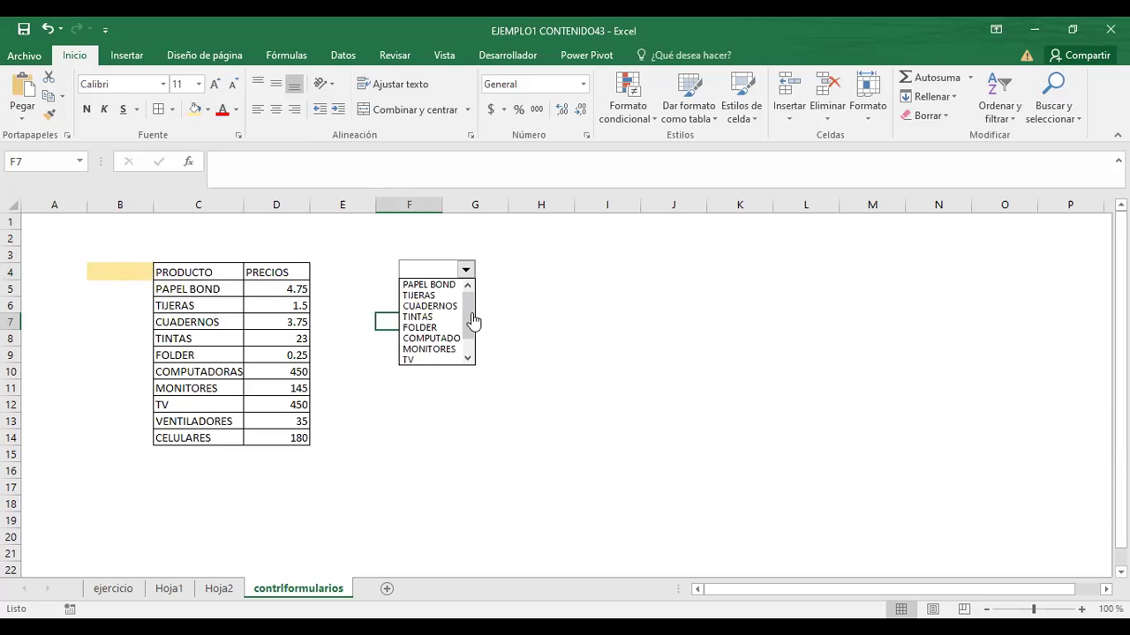
scroll(469, 323, down, 2)
scroll(471, 328, up, 2)
scroll(468, 321, down, 2)
scroll(468, 295, up, 2)
click(598, 258)
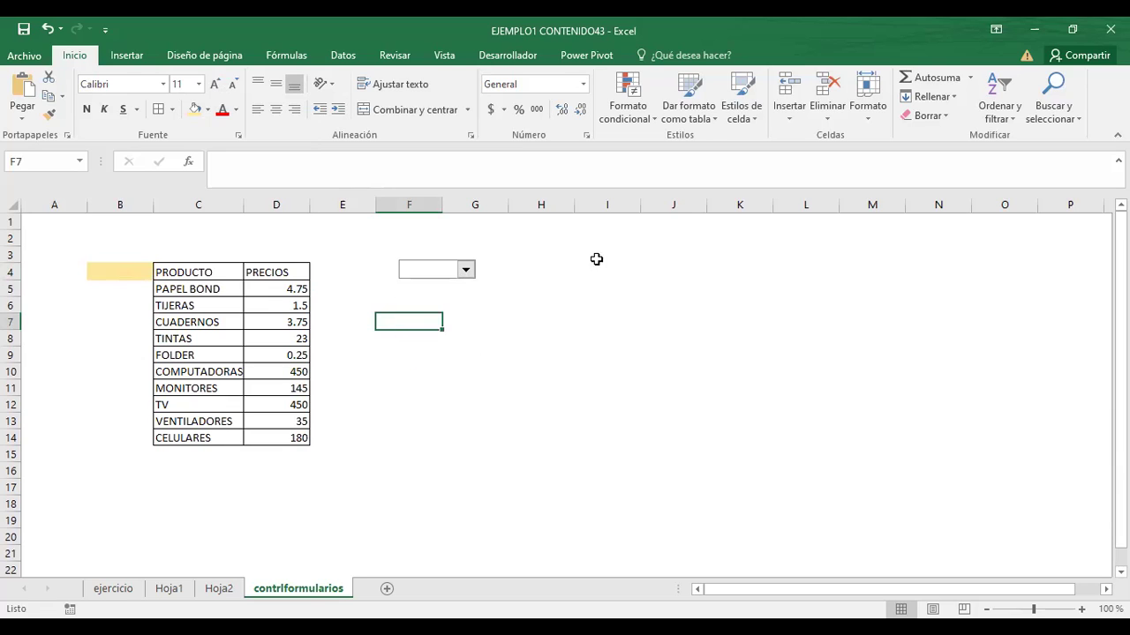
Step: Label E4 as PRODUCTO: and E5 as PRECIO:
click(349, 273)
text(PROSU)
key(BackSpace)
text(DUCTO)
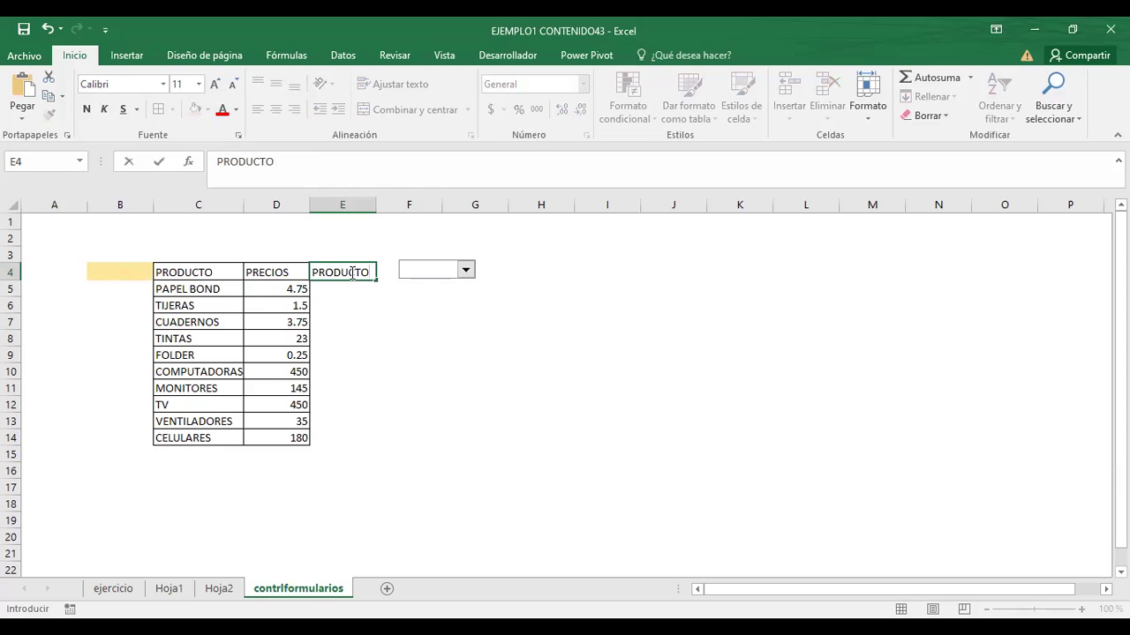
key(Return)
text(PRECIO:)
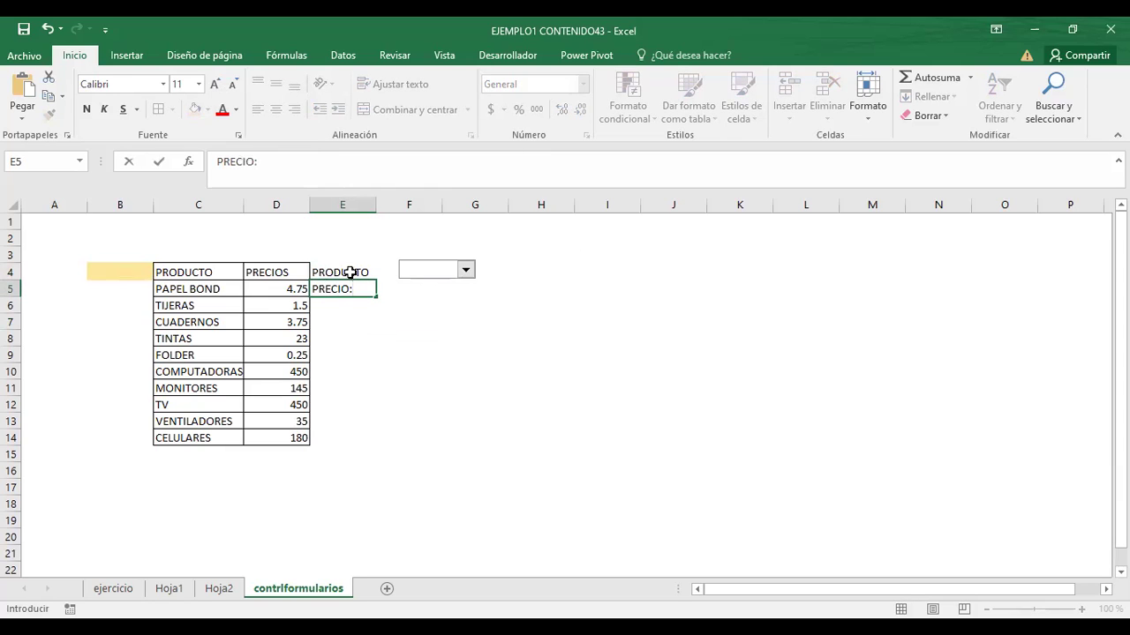
key(Return)
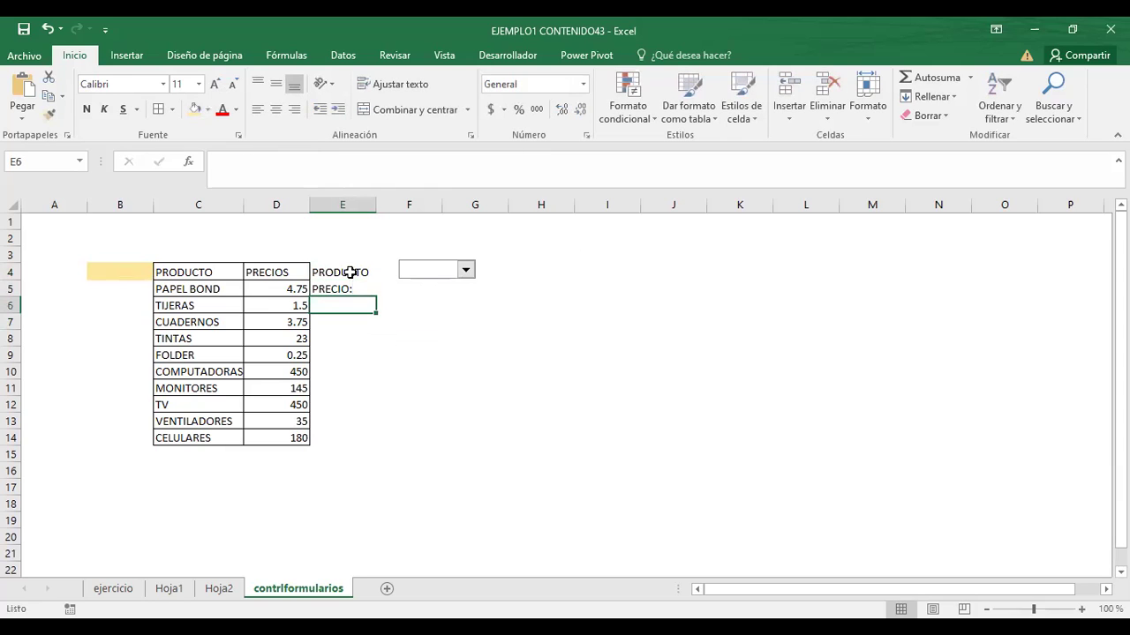
click(350, 273)
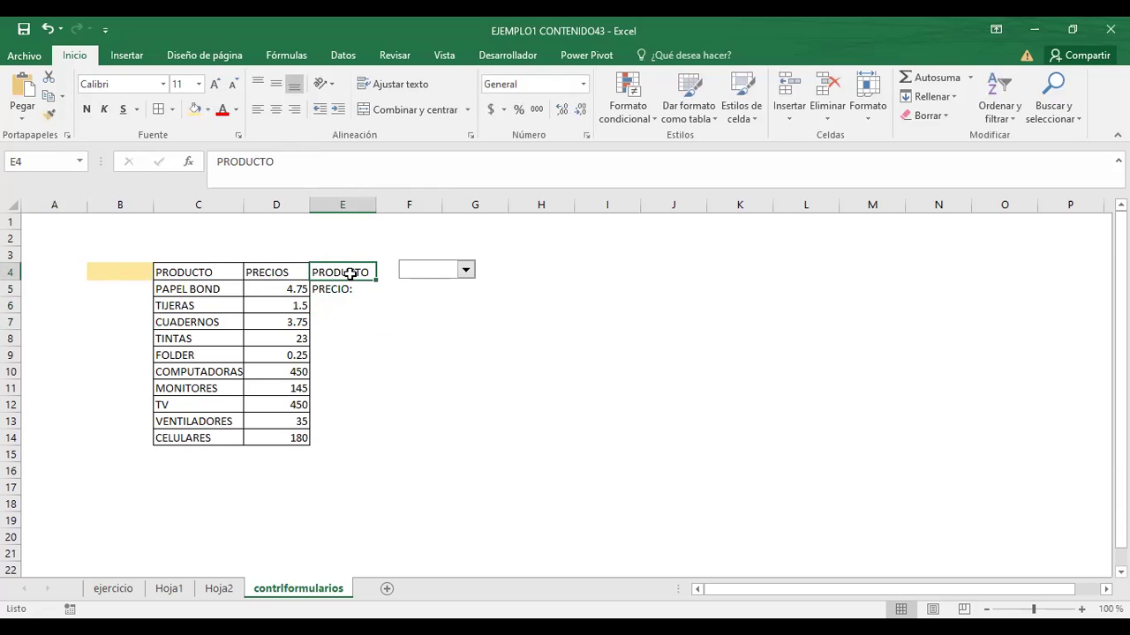
key(F2)
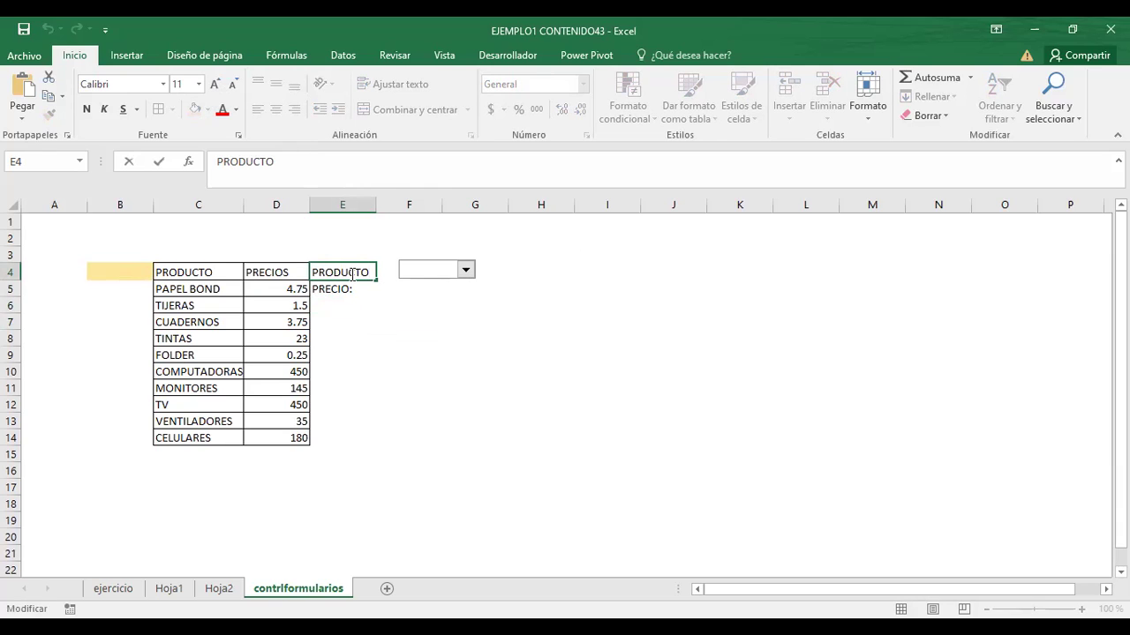
text(:)
key(Return)
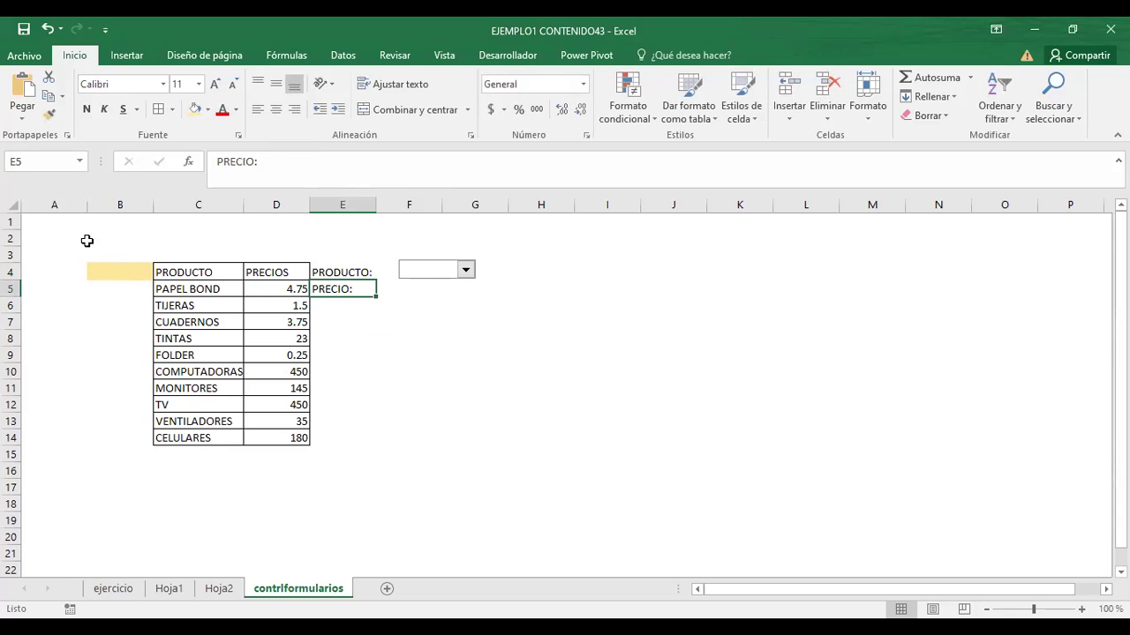
Step: Give the block A2:G15 a light yellow background fill
drag(84, 240, 500, 457)
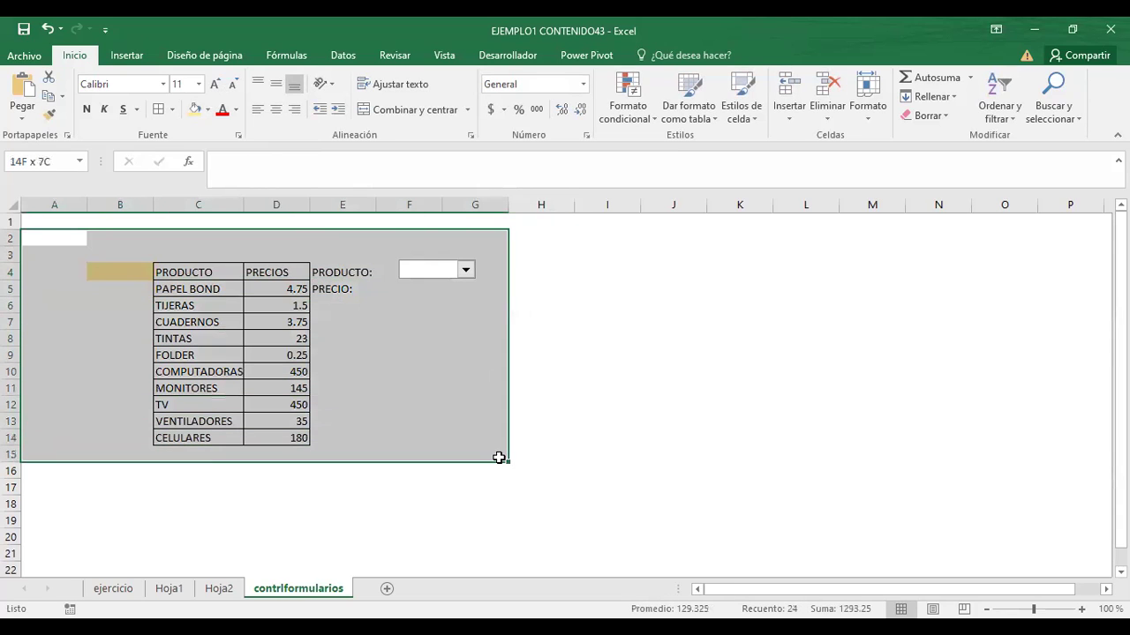
click(197, 113)
click(710, 324)
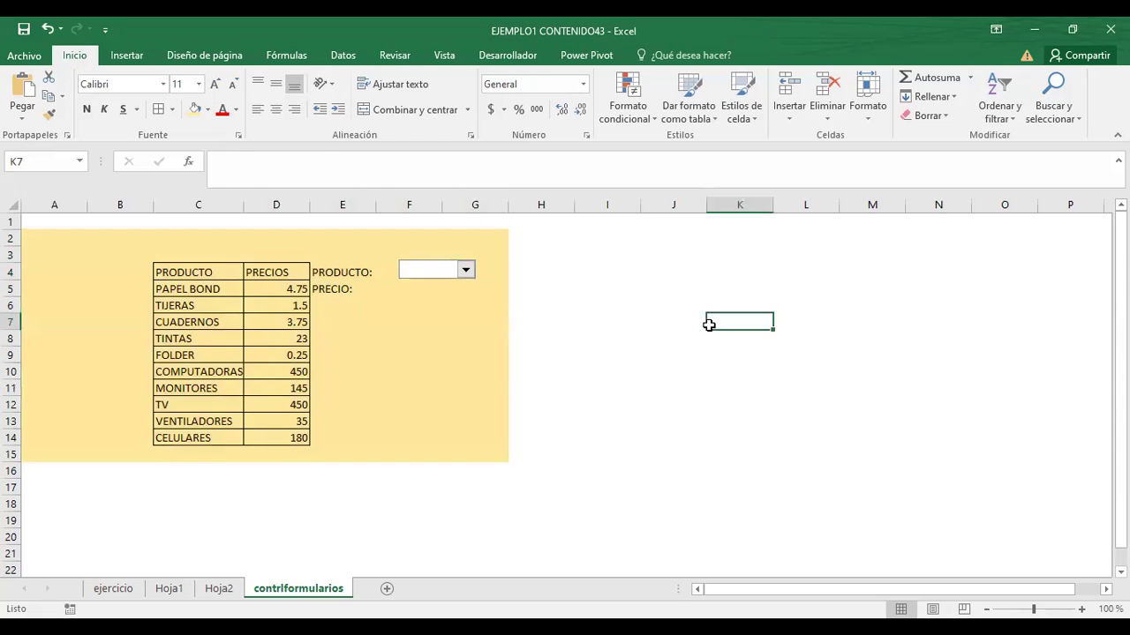
Step: Fill cell B4 with standard green
click(132, 275)
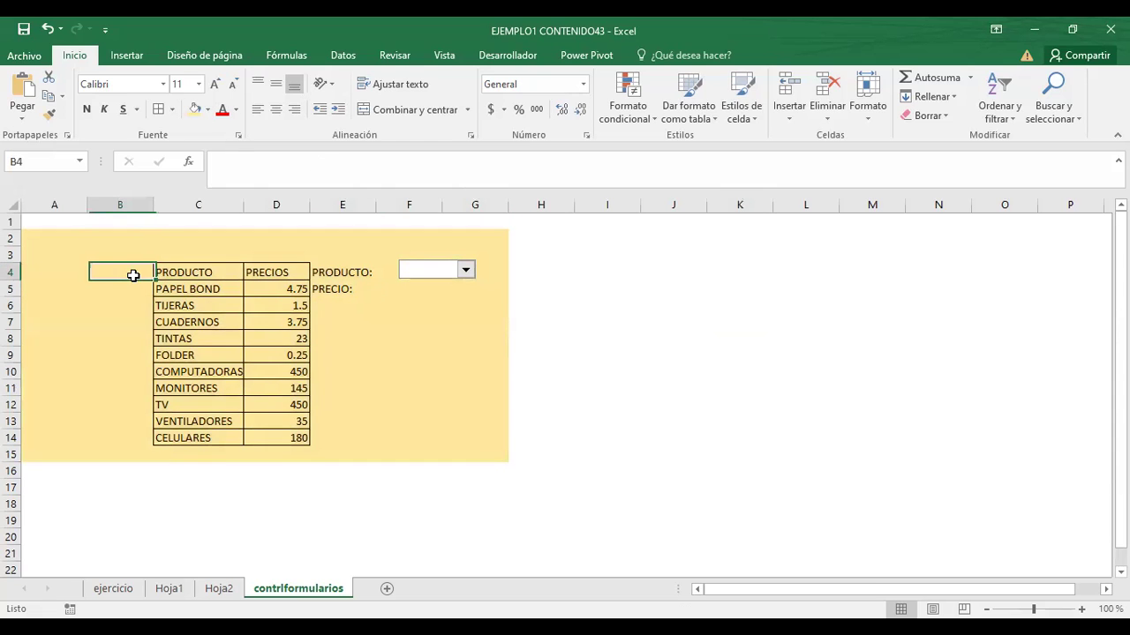
click(208, 110)
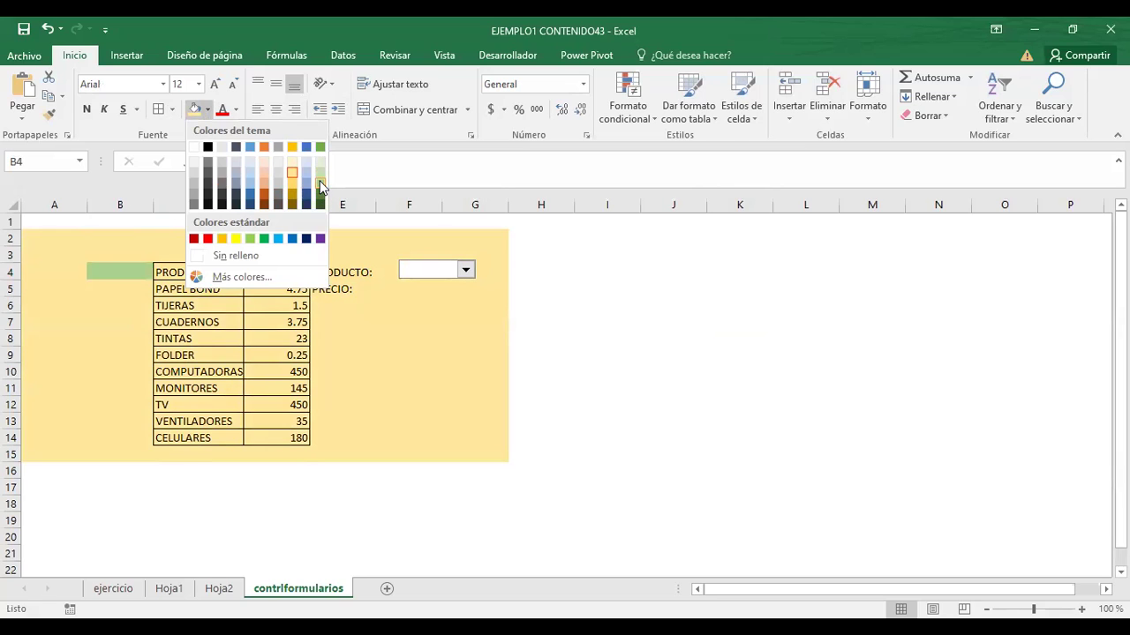
click(265, 238)
click(650, 315)
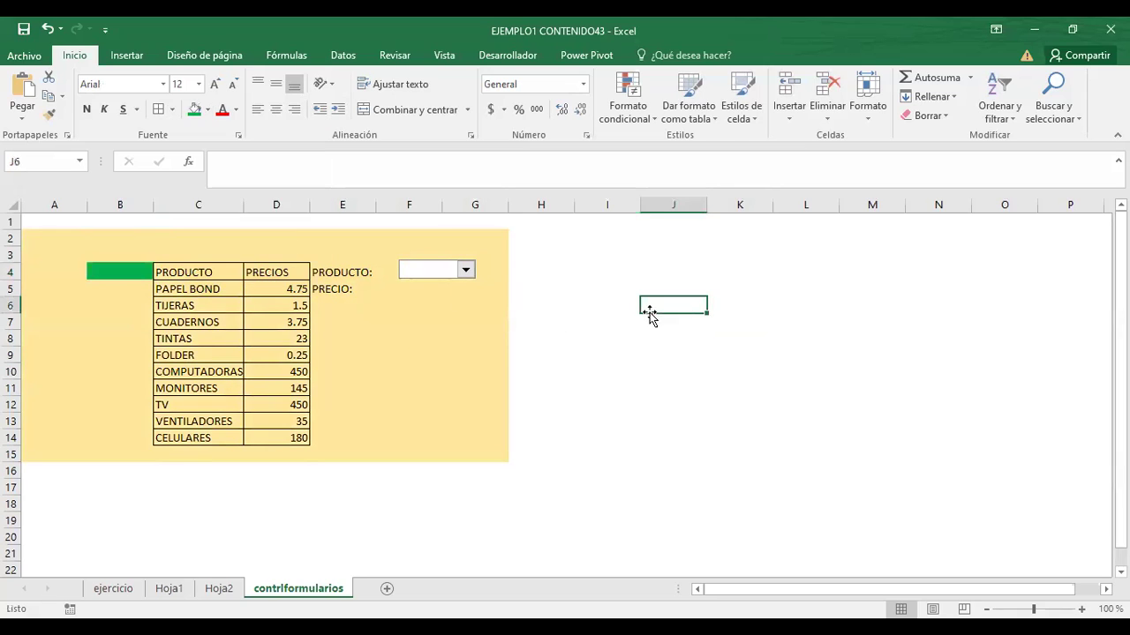
click(416, 290)
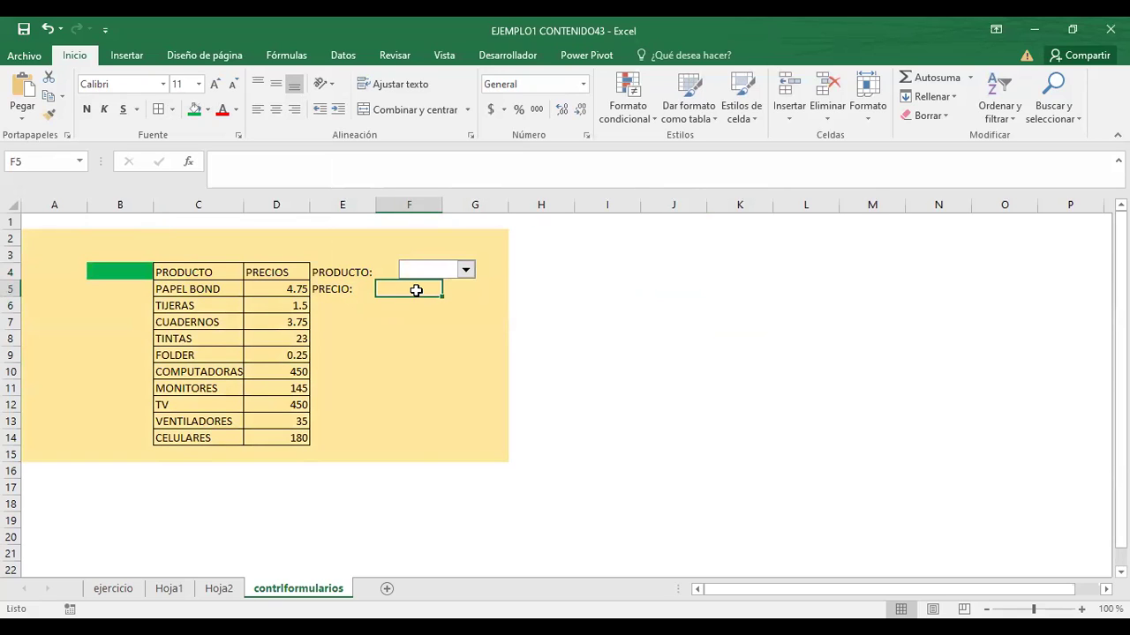
Step: In F5, type the price lookup =INDICE(C5:D14;B4;2) using B4 as the row number
text(=I)
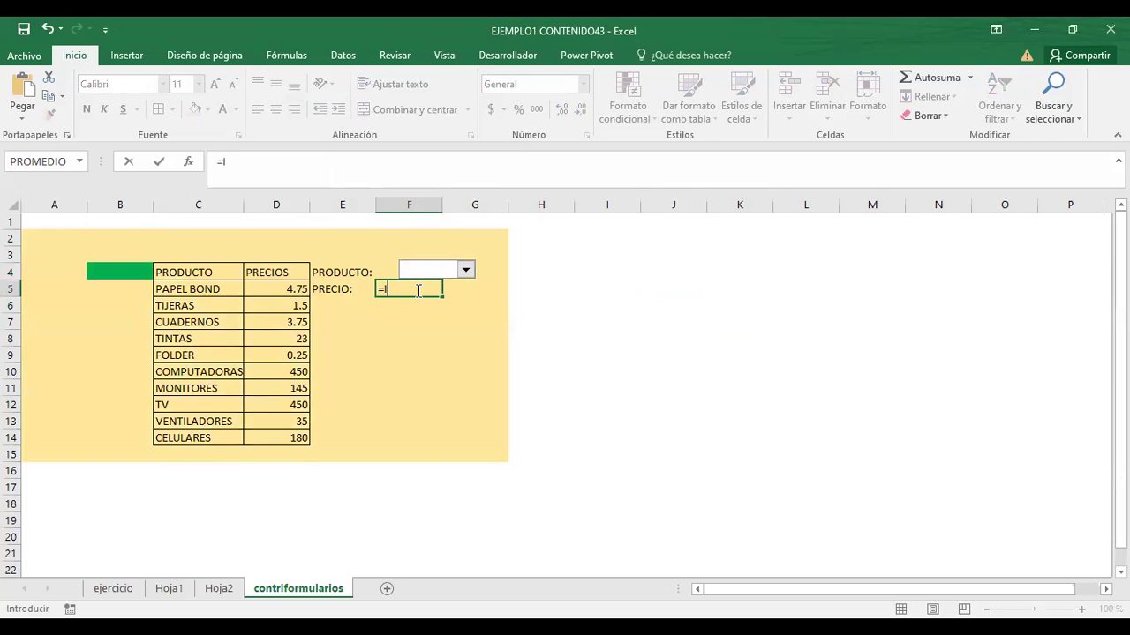
text(NDICE)
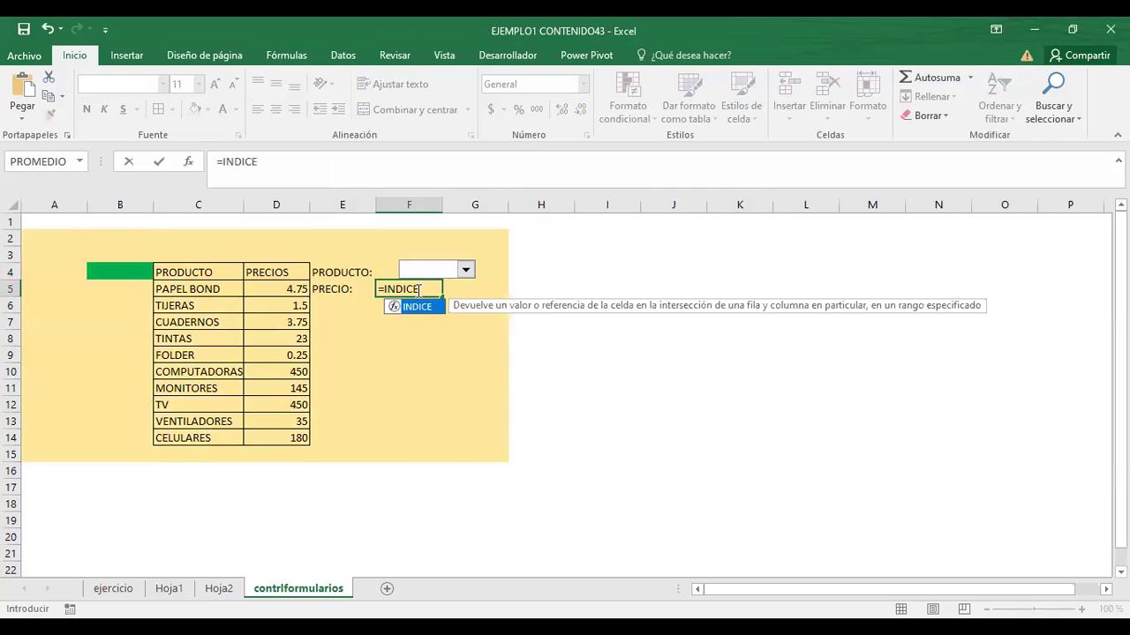
text(()
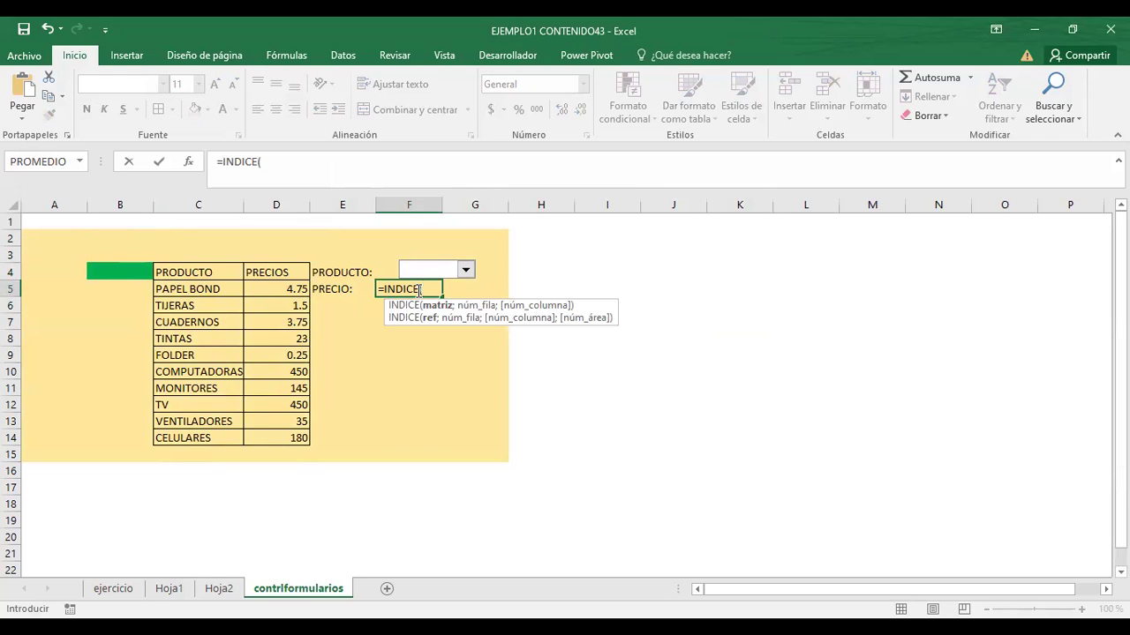
click(220, 297)
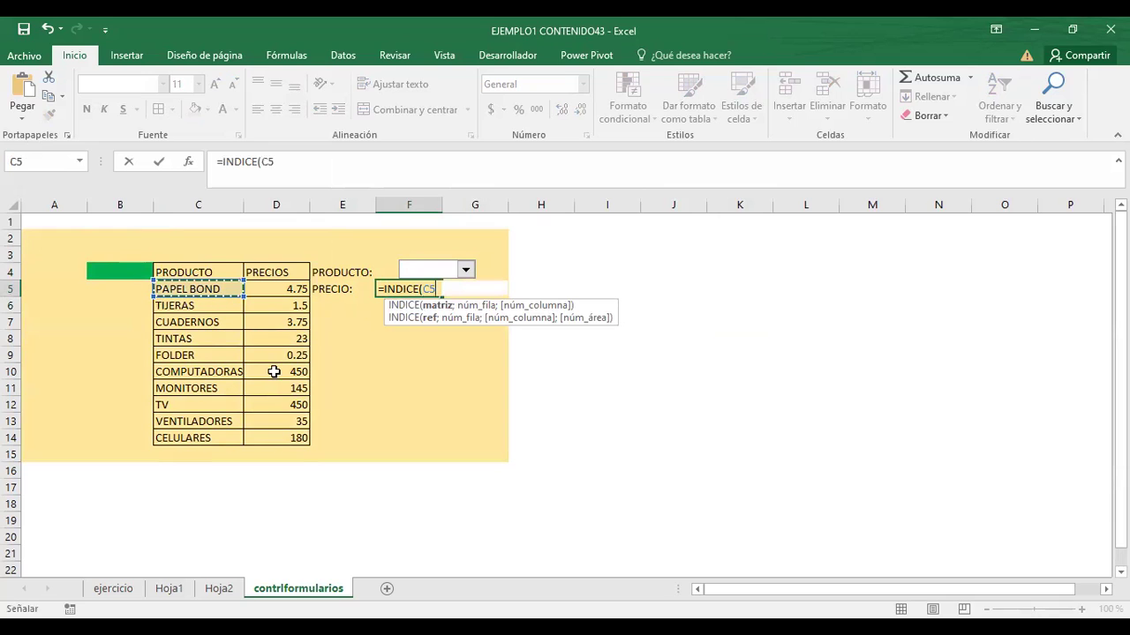
shift+click(278, 438)
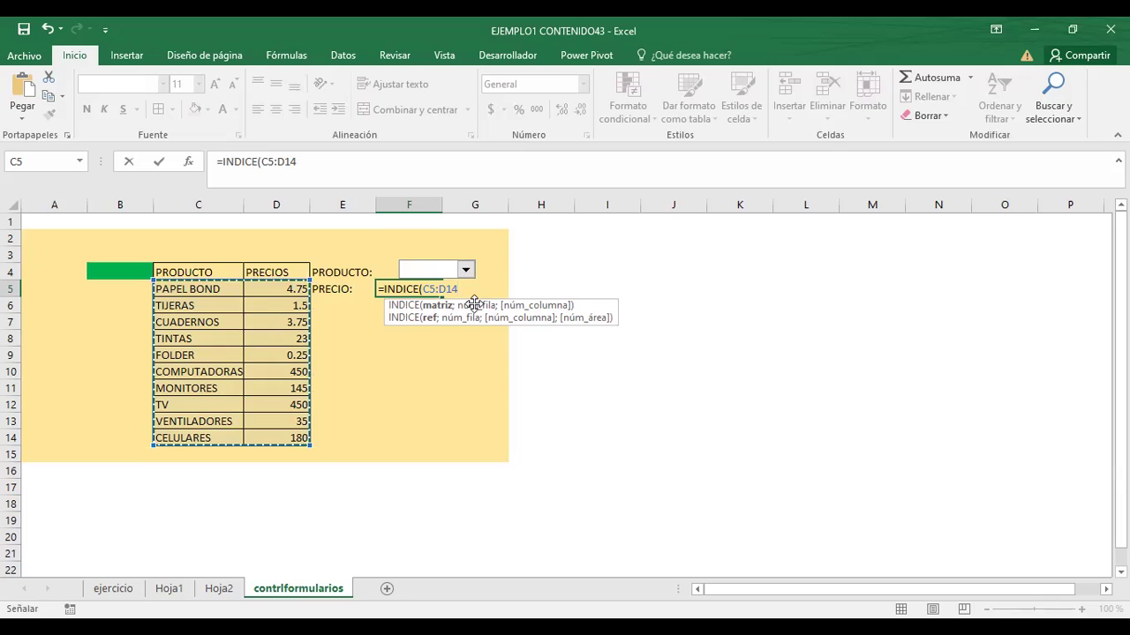
text(;)
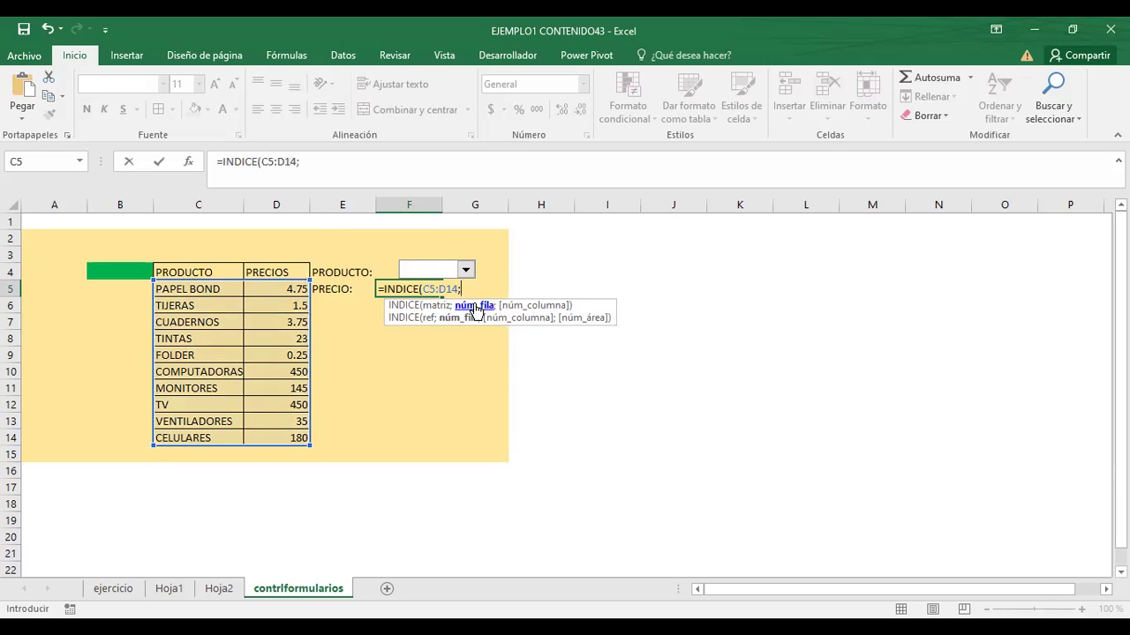
click(120, 271)
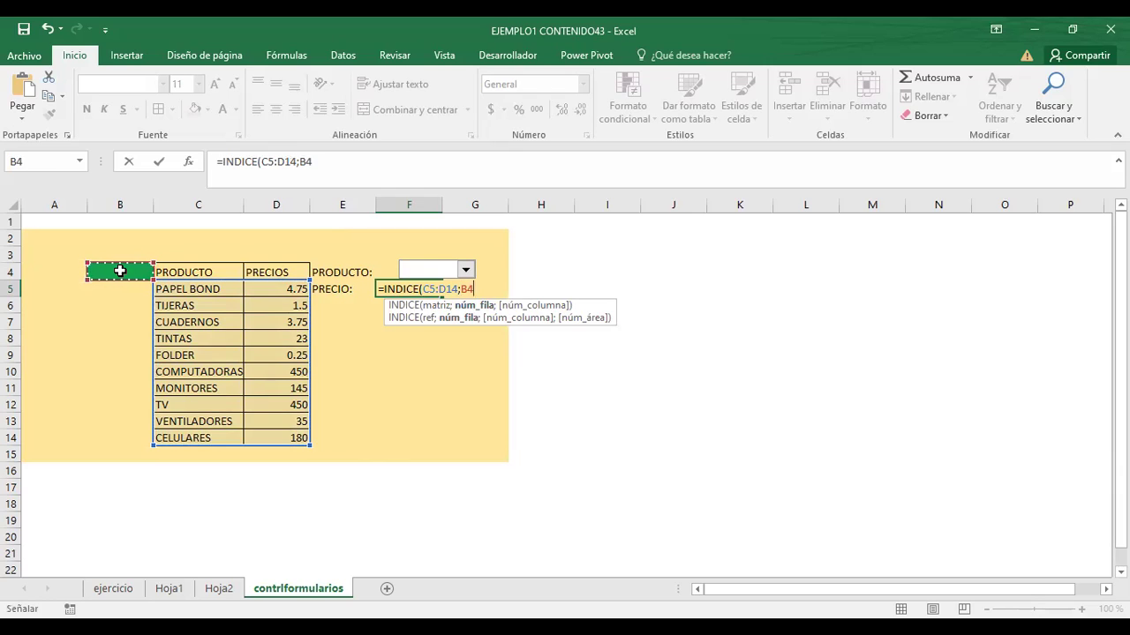
text(;)
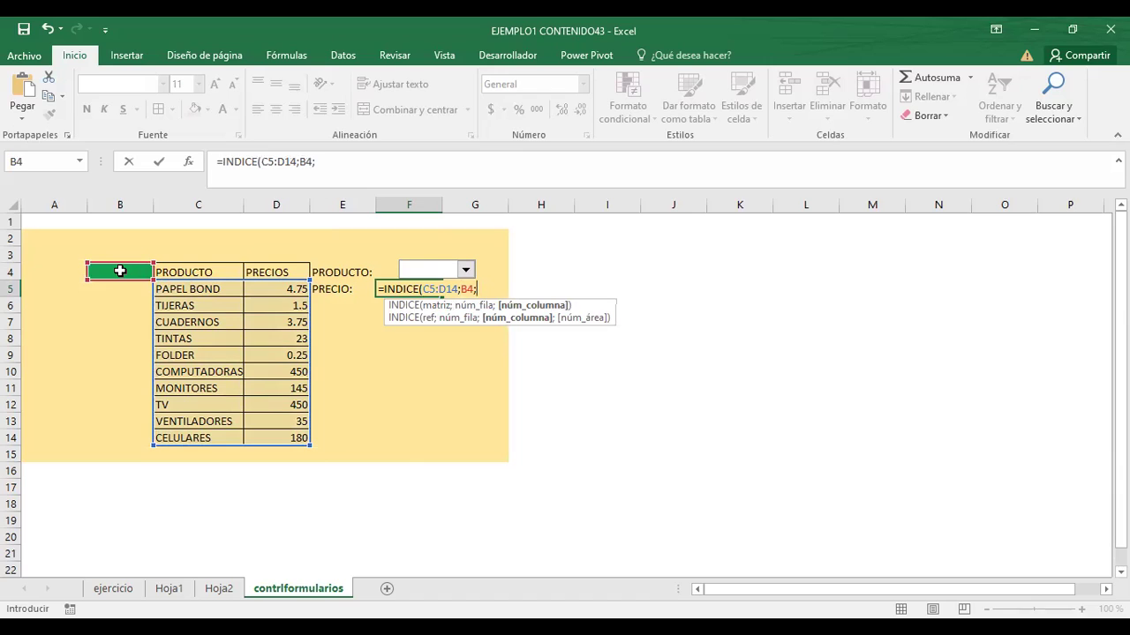
text(2)
text())
Step: Commit the F5 formula and pick PAPEL BOND in the combo box, so PRECIO shows 4.75
key(Return)
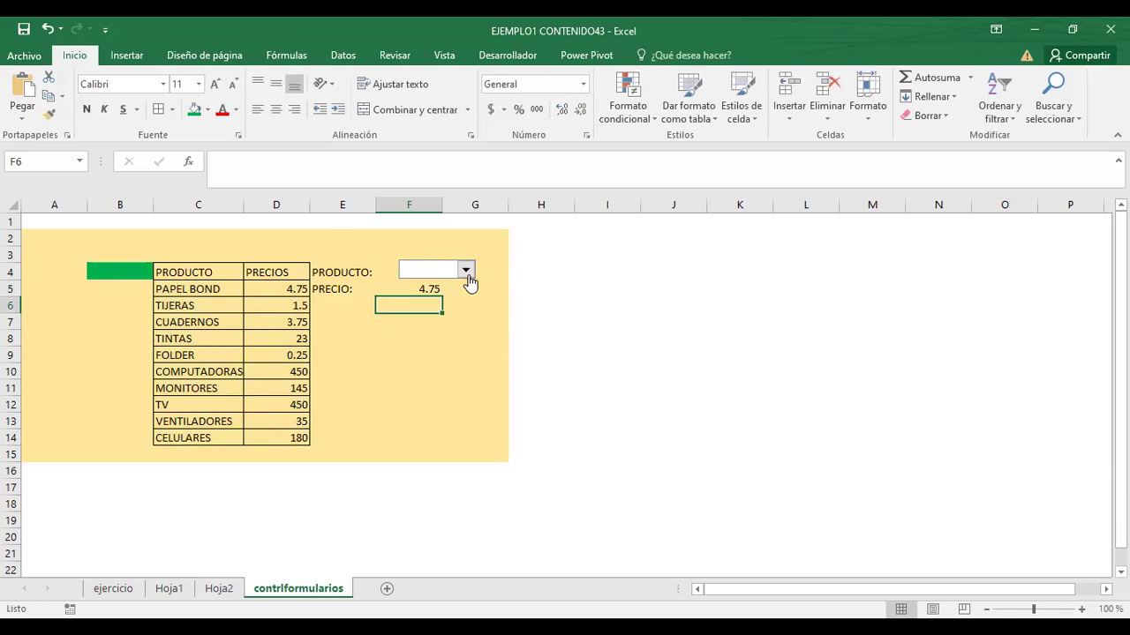
click(467, 276)
click(441, 283)
Step: Fill the price cell F5 with yellow
click(410, 291)
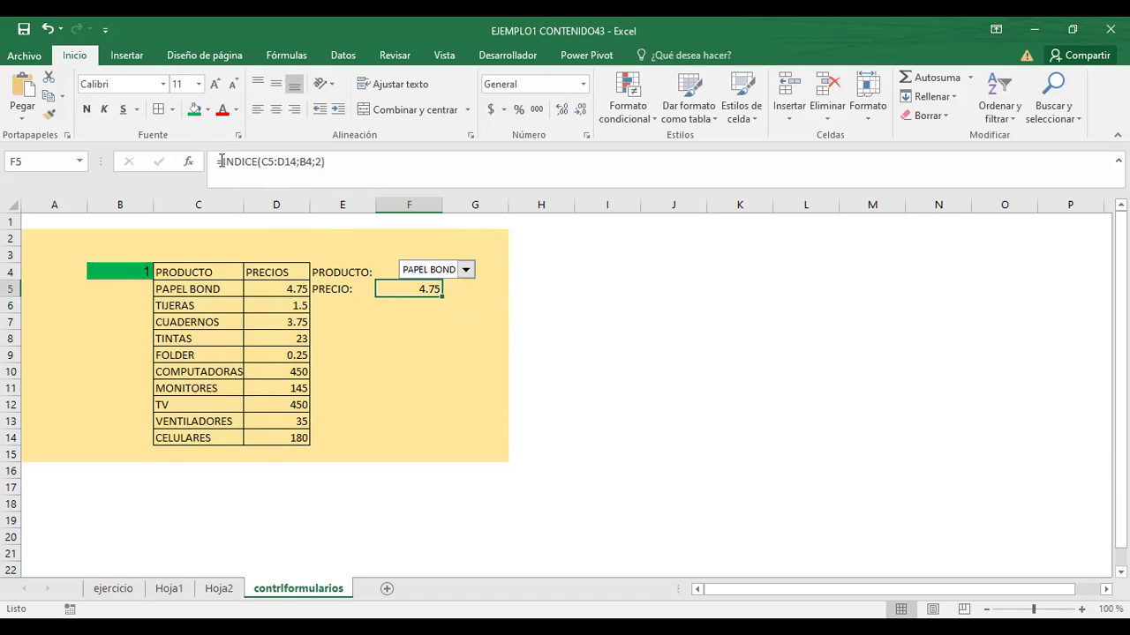
click(209, 109)
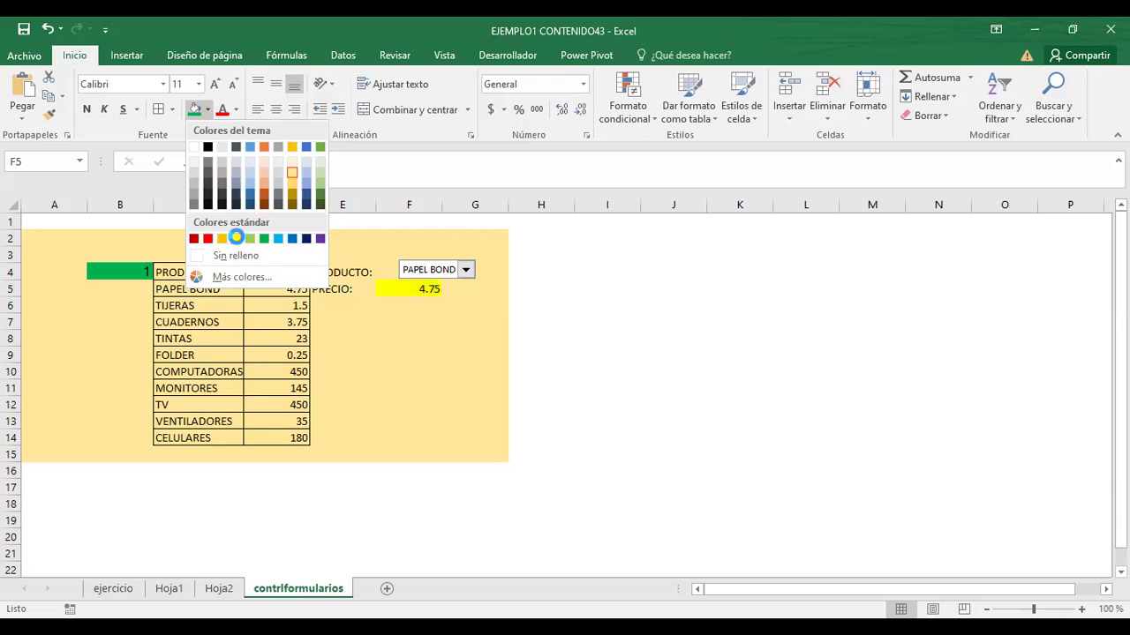
click(237, 237)
click(620, 289)
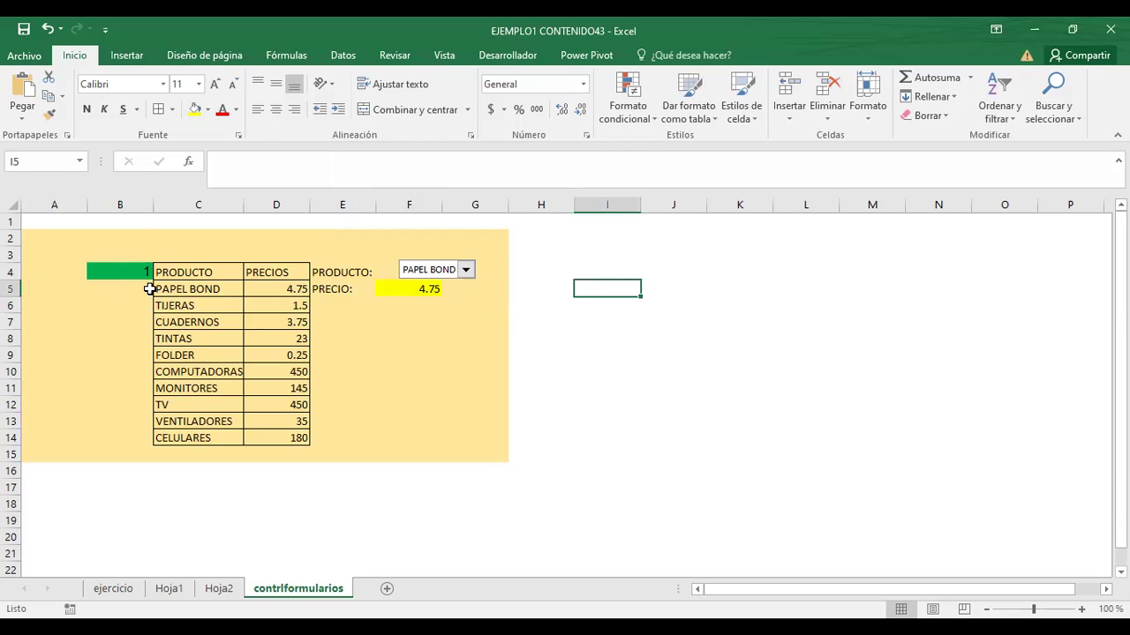
Step: Pick TIJERAS, TINTAS, FOLDER and then CELULARES in the combo box, checking each price
click(466, 271)
click(418, 294)
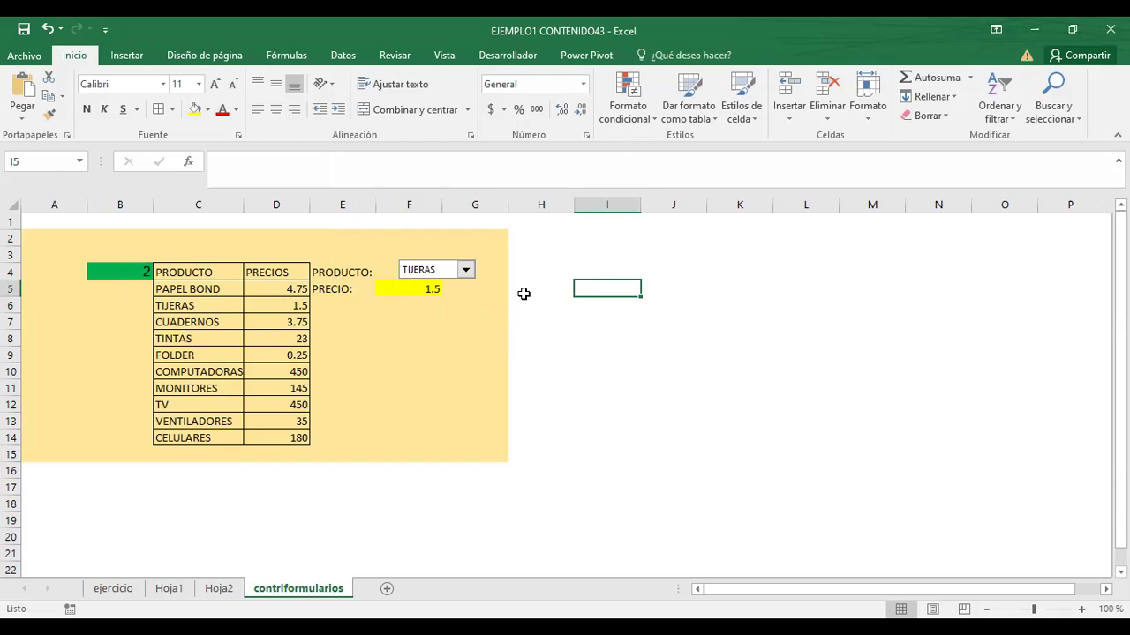
click(464, 272)
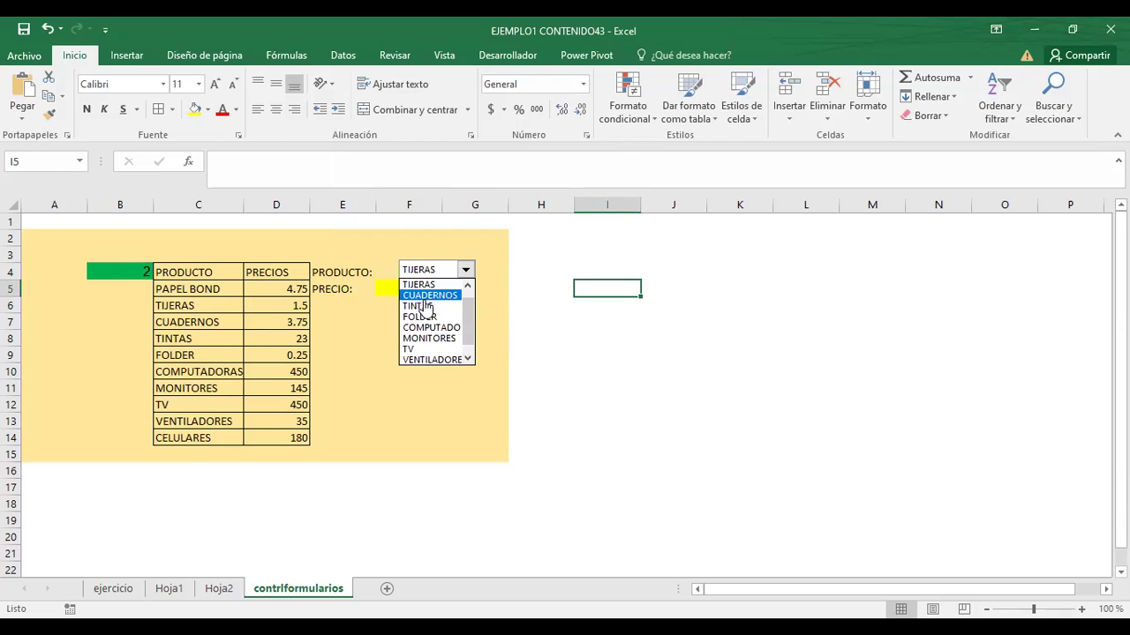
click(423, 305)
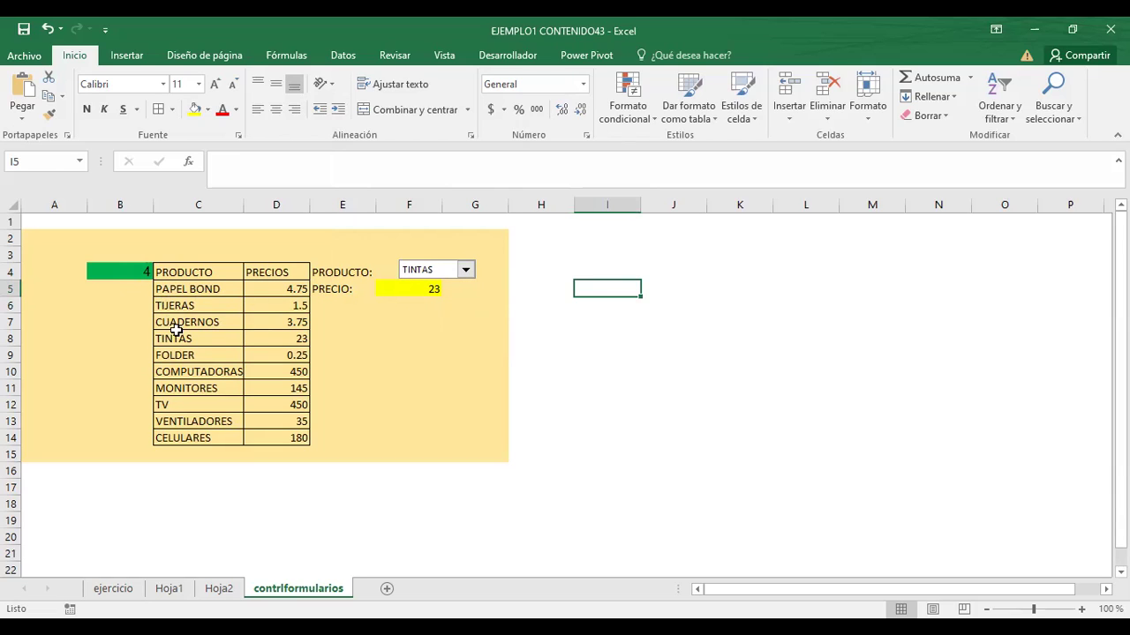
click(139, 340)
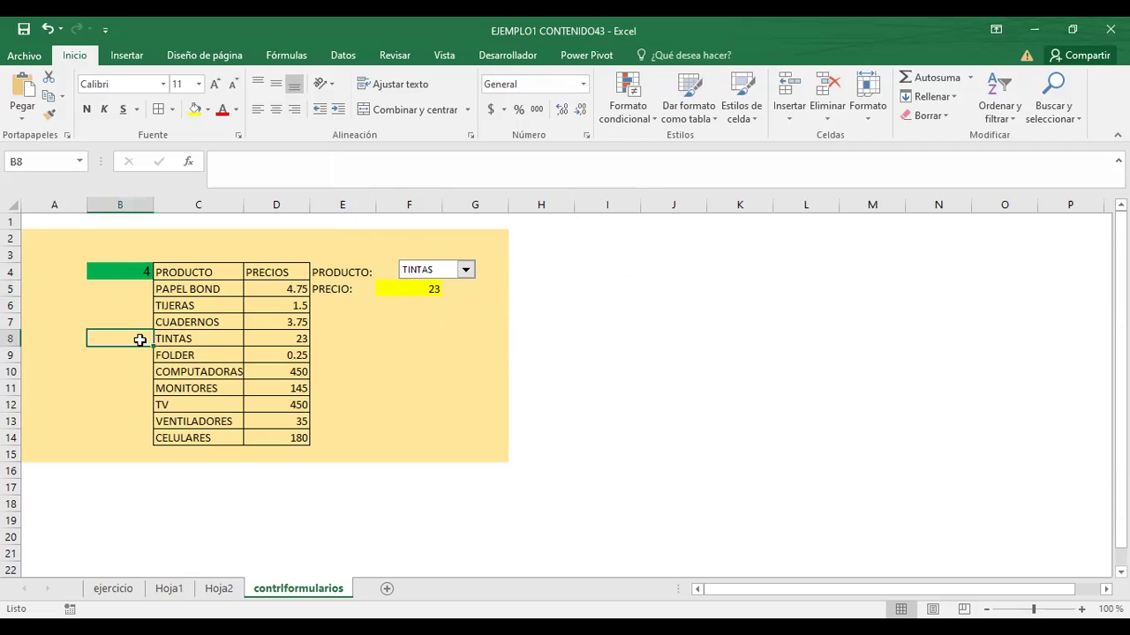
click(466, 270)
click(440, 307)
click(467, 273)
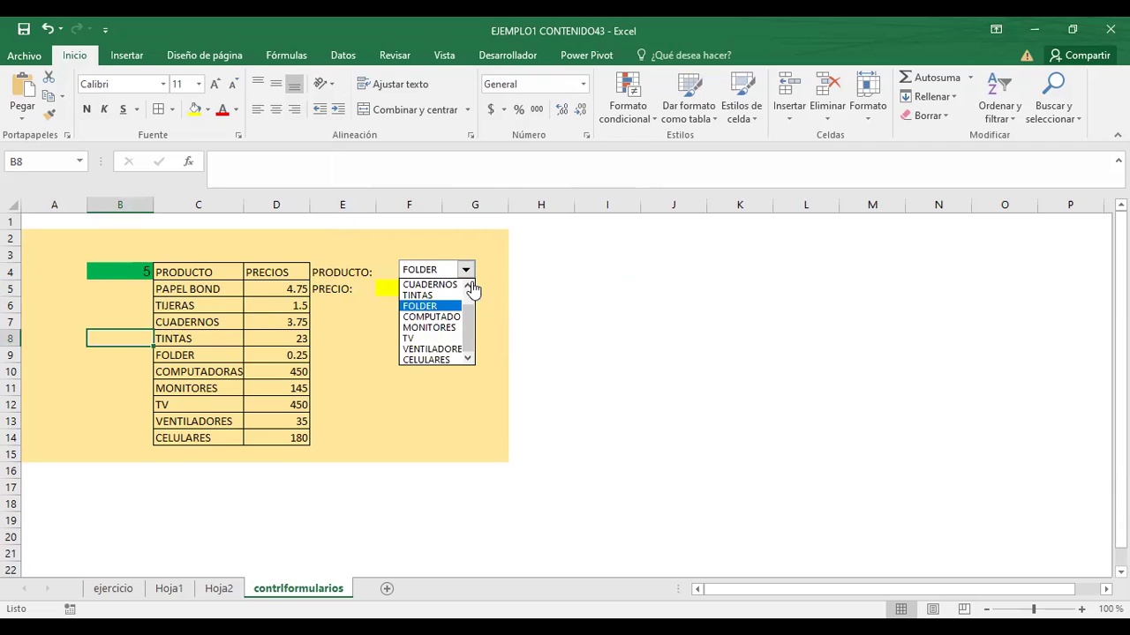
click(433, 360)
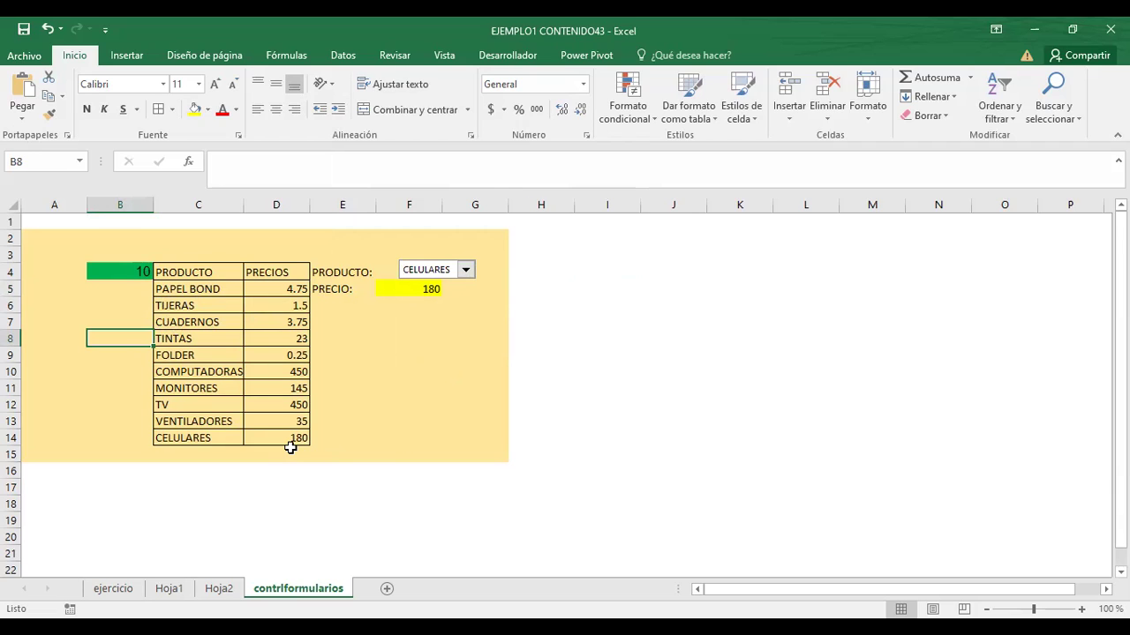
Step: Step through the product names in C5:C14, from PAPEL BOND down to CELULARES
click(174, 293)
click(172, 311)
click(173, 323)
click(182, 340)
click(188, 356)
click(190, 372)
click(192, 390)
click(183, 406)
click(188, 425)
click(189, 436)
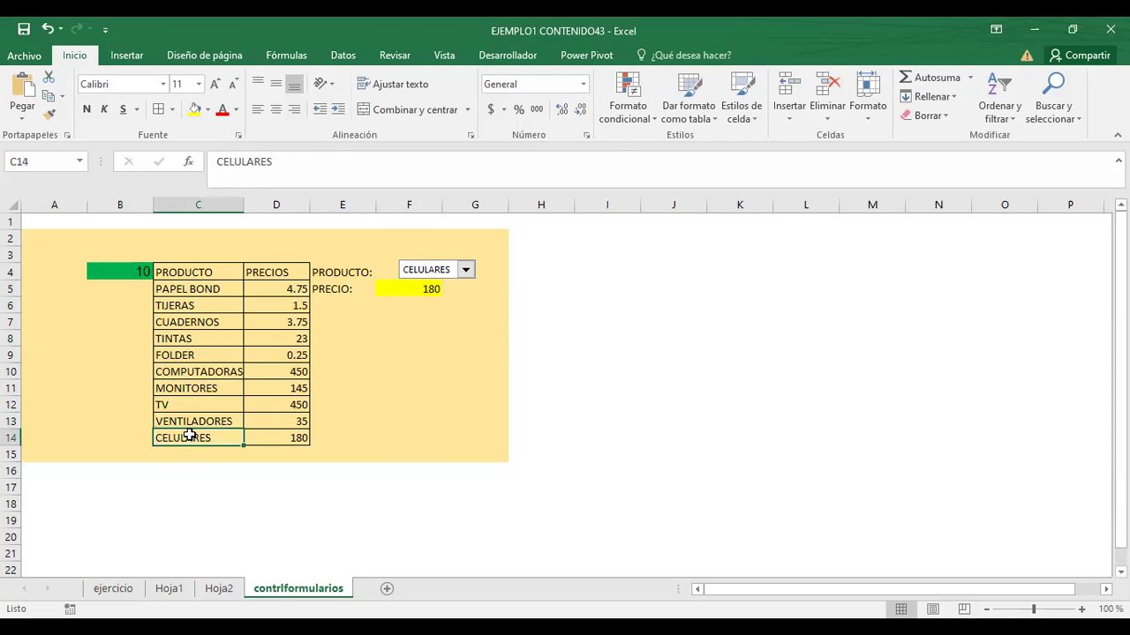
click(412, 384)
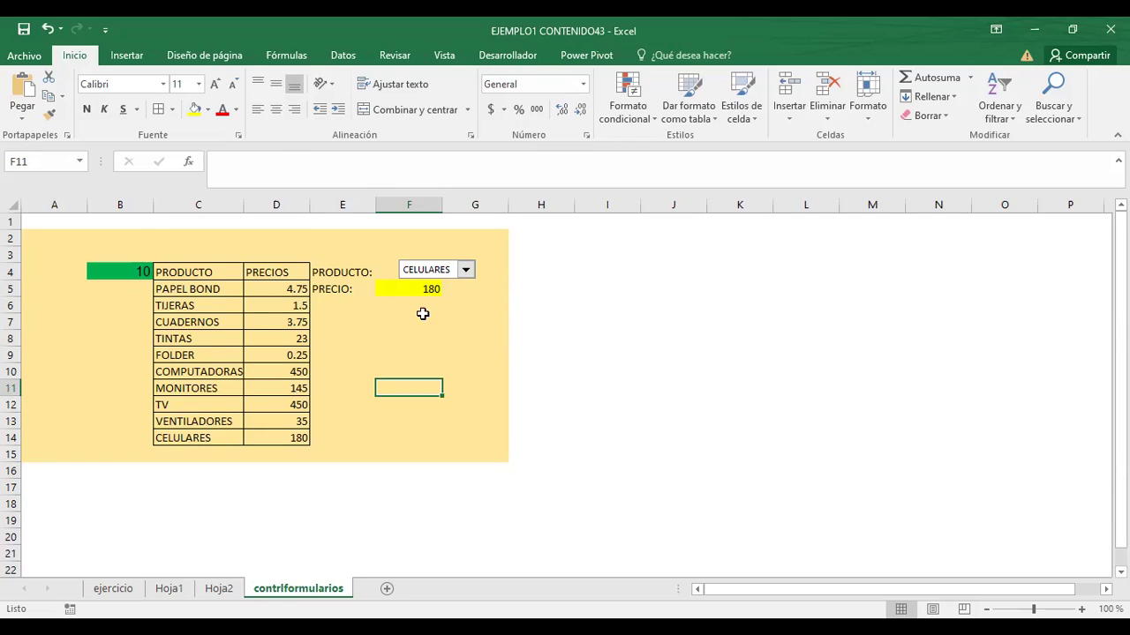
Step: Glance at the Desarrollador tab's Insertar controls, then minimize Excel to show the PowerPoint slide
click(535, 58)
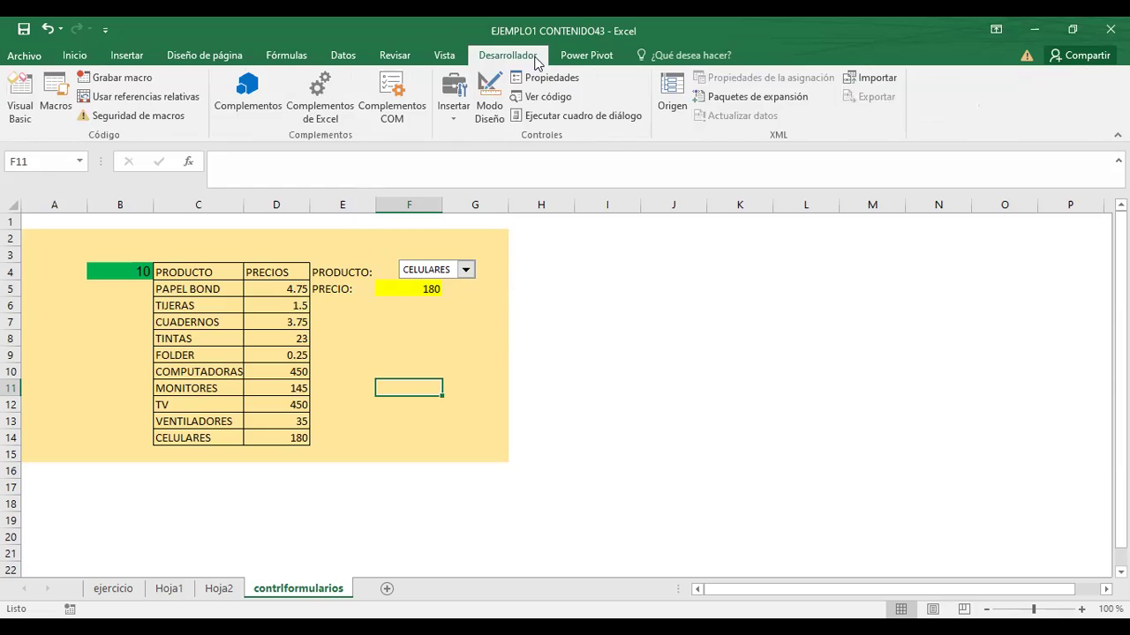
click(458, 115)
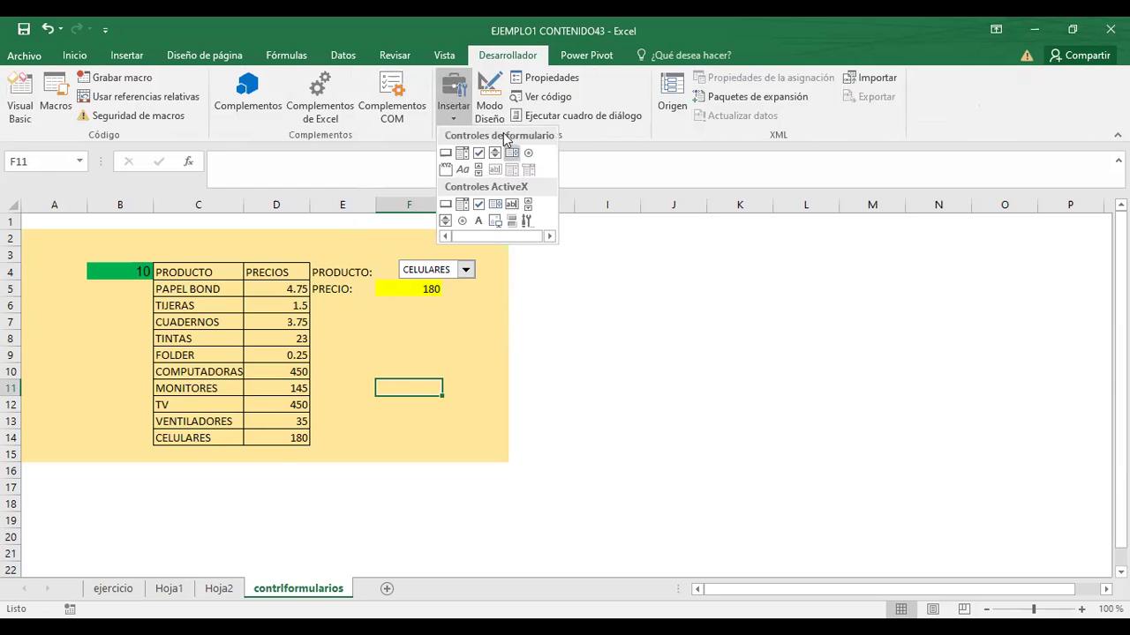
click(549, 288)
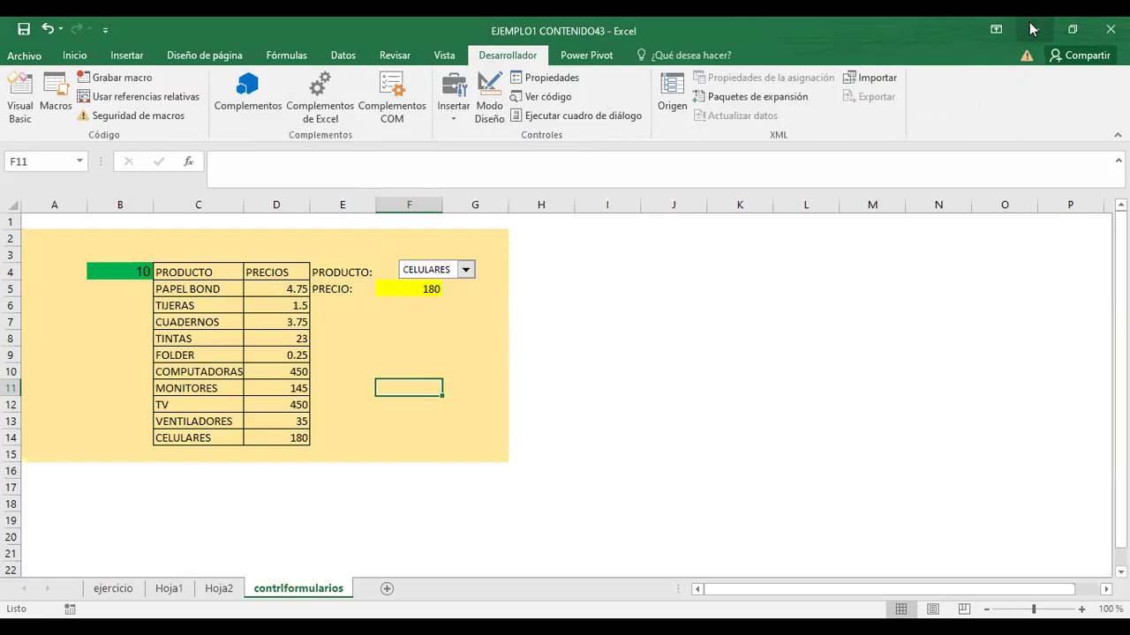
click(1032, 29)
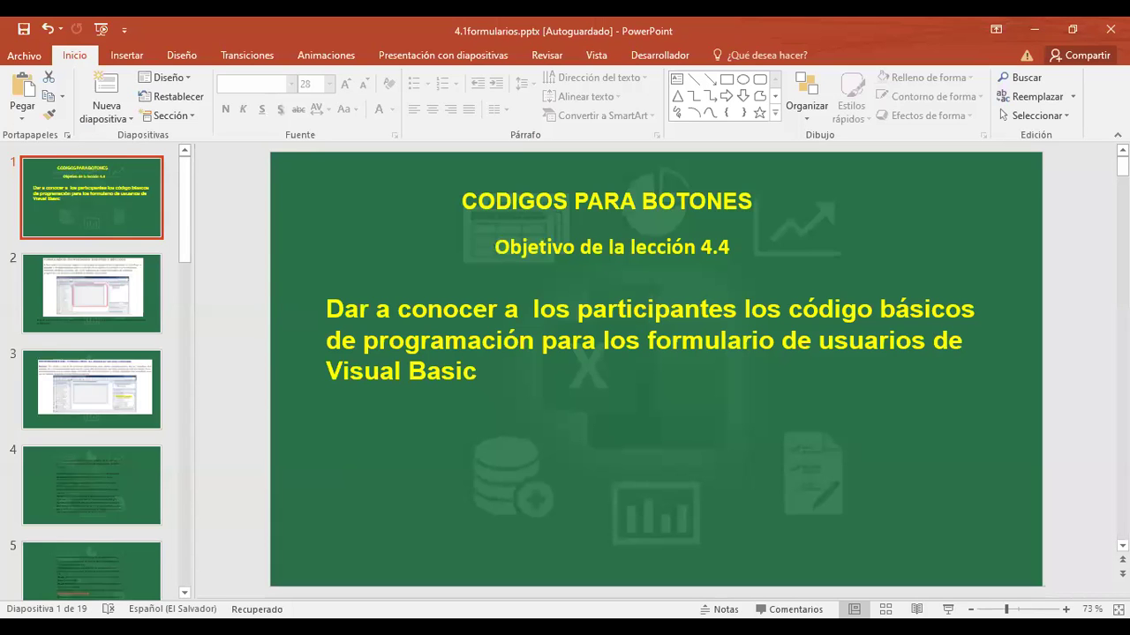
Step: Run the lesson objective slide as a full-screen slideshow, end it, and switch to frame2's VBA code
key(F5)
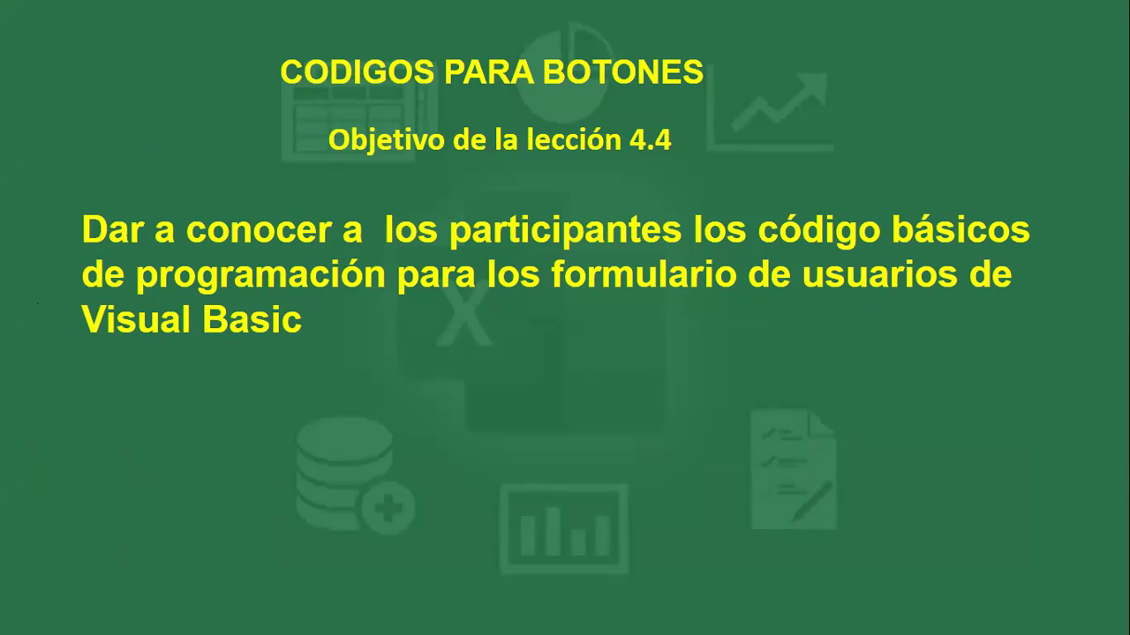
key(Escape)
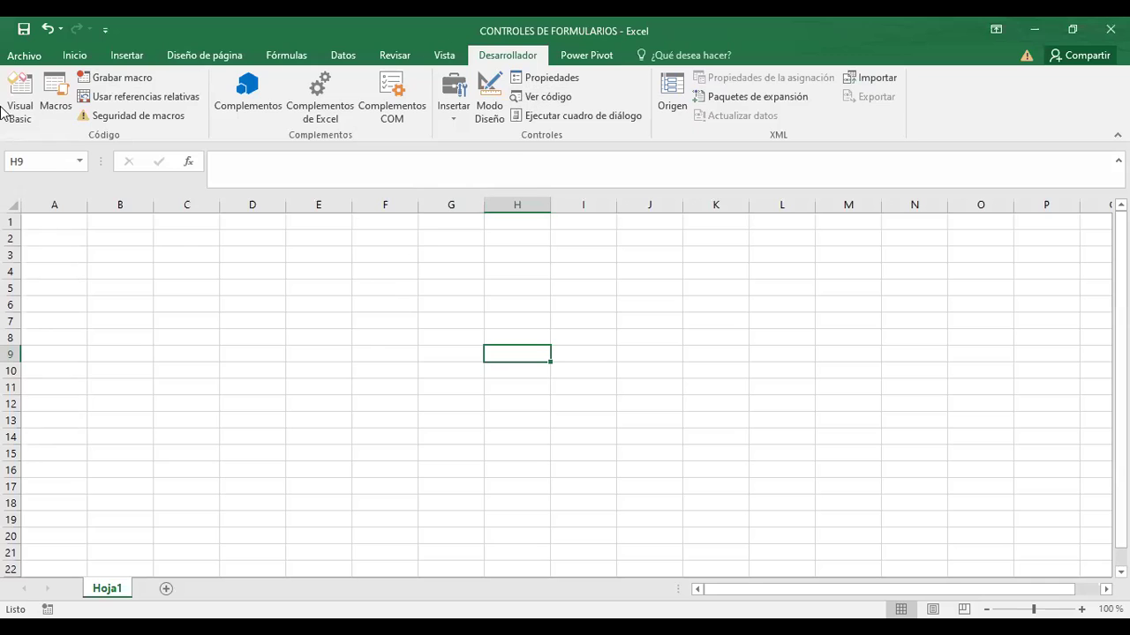
click(7, 108)
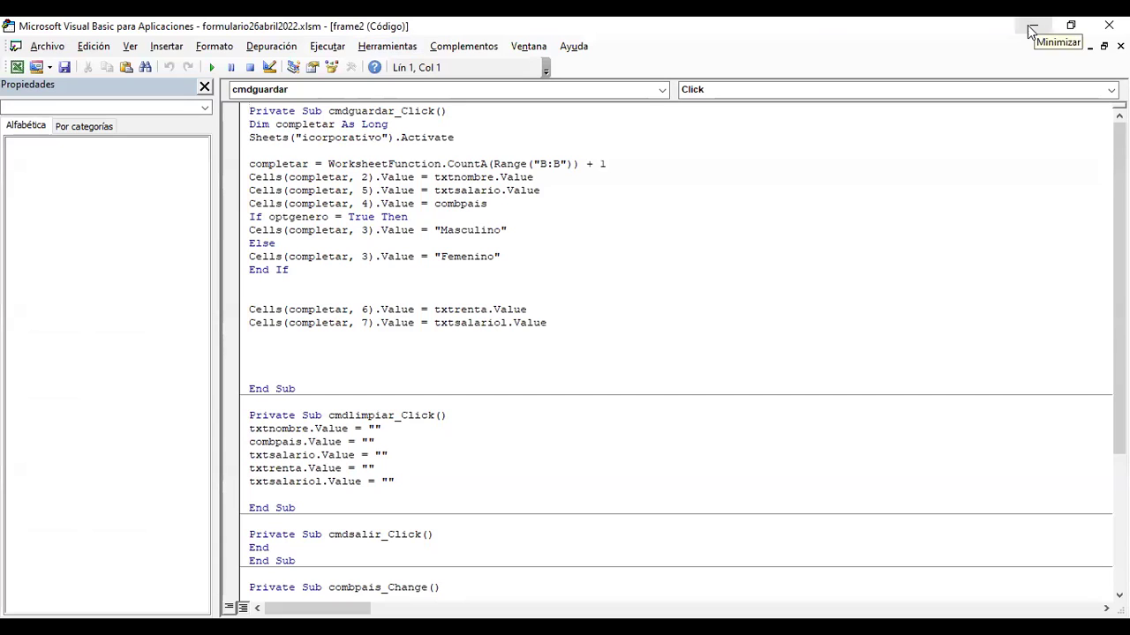
Step: Minimize the VBA editor, reopen it from Visual Basic twice, and minimize it back to EJEMPLO1 CONTENIDO43
click(1030, 31)
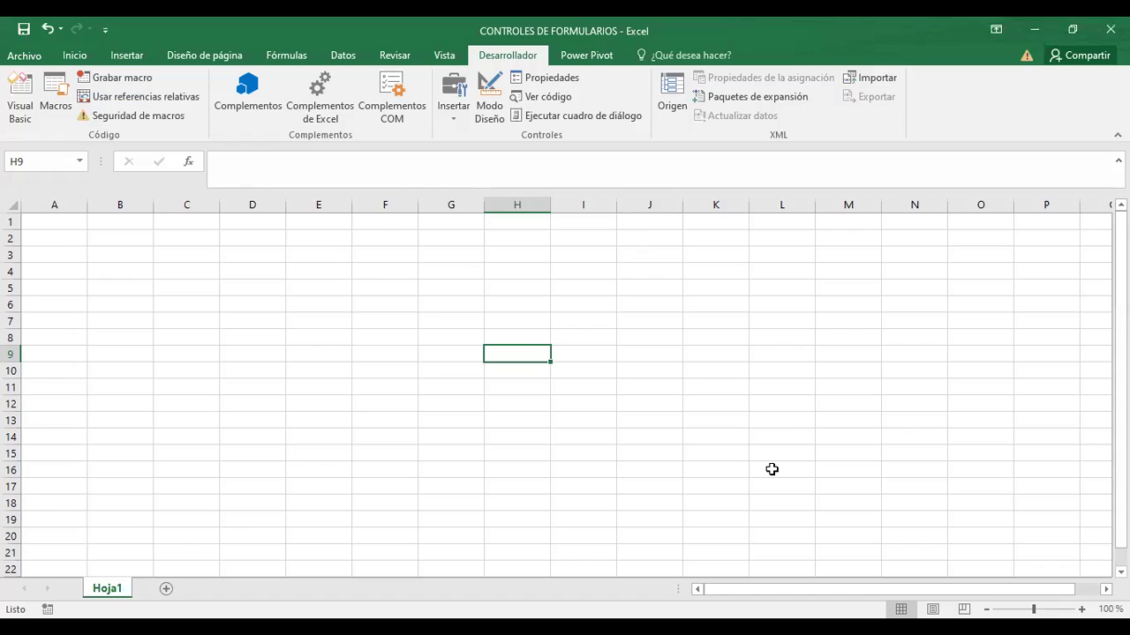
key(alt+F11)
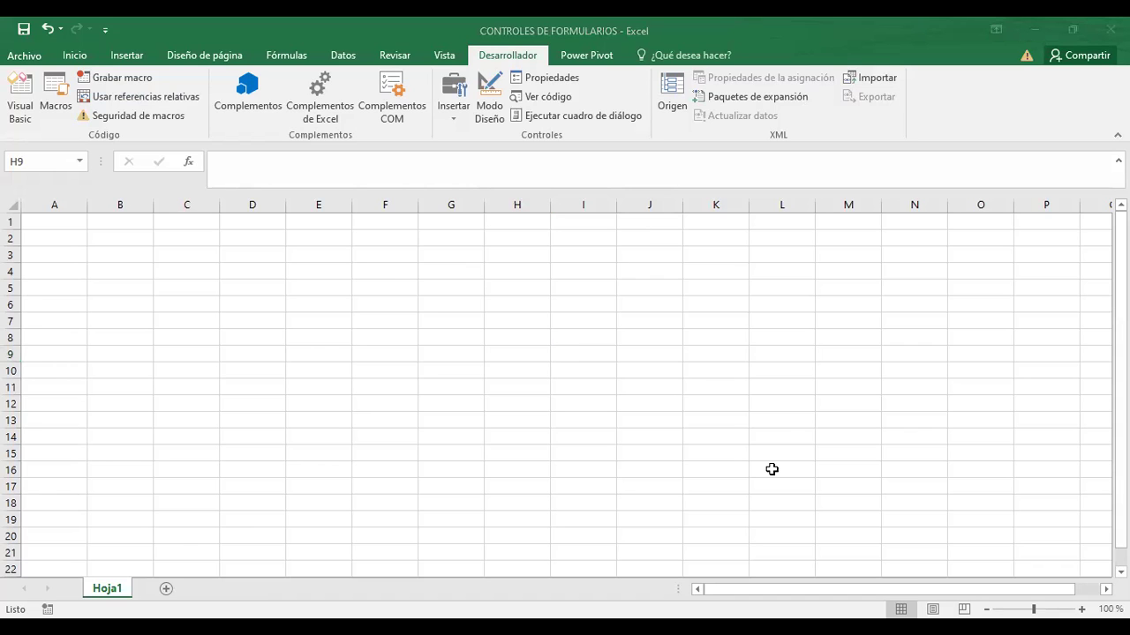
click(21, 79)
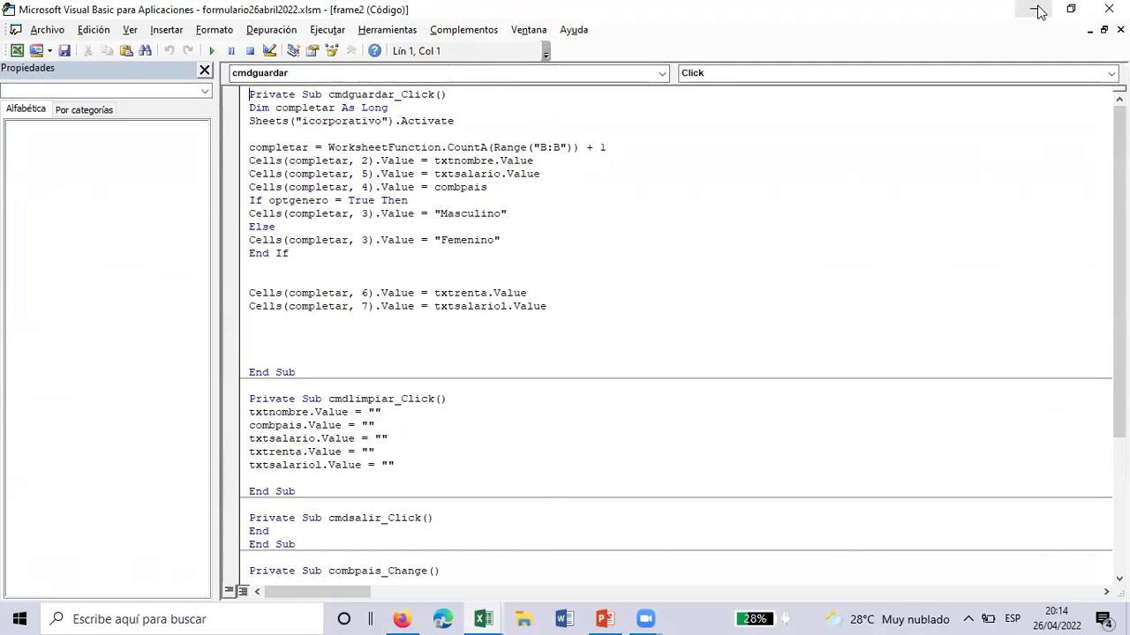
click(1034, 11)
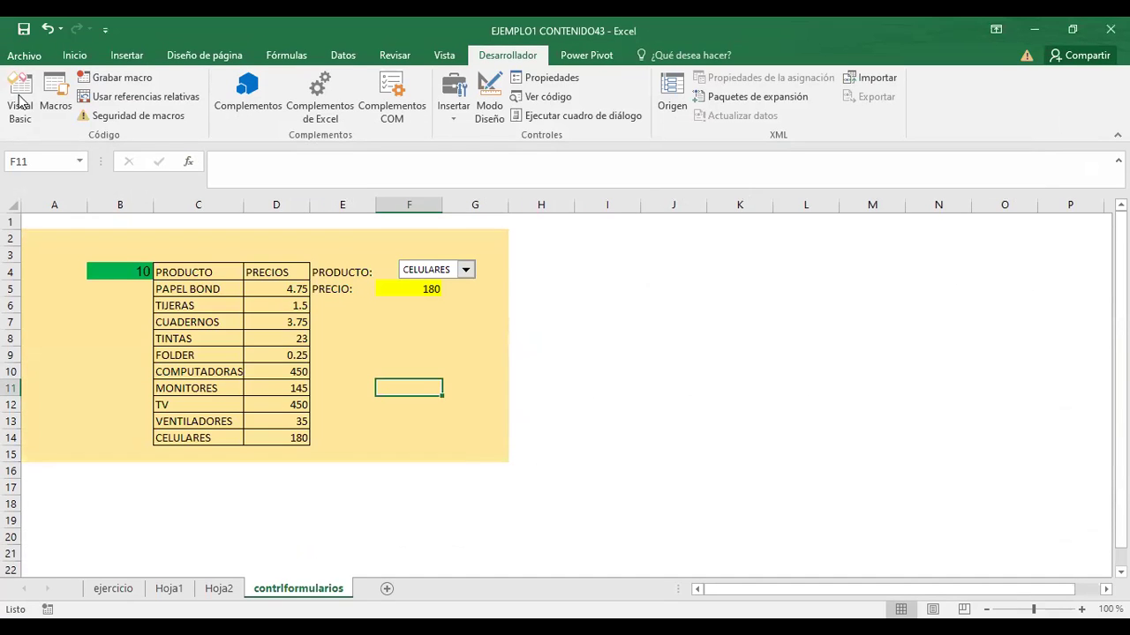
click(19, 89)
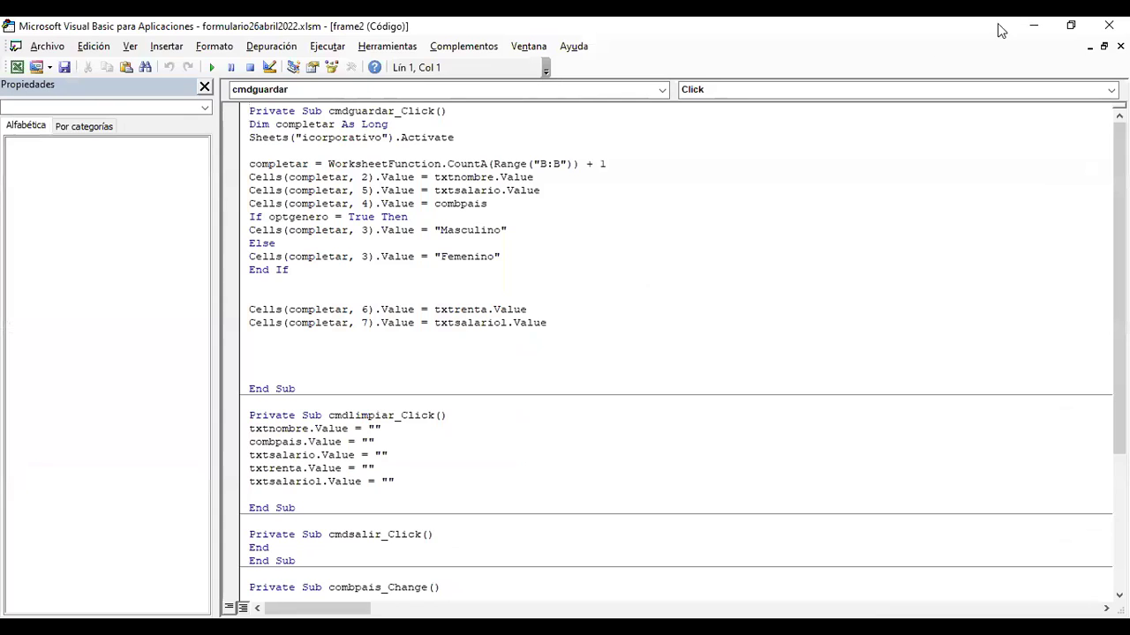
click(1037, 31)
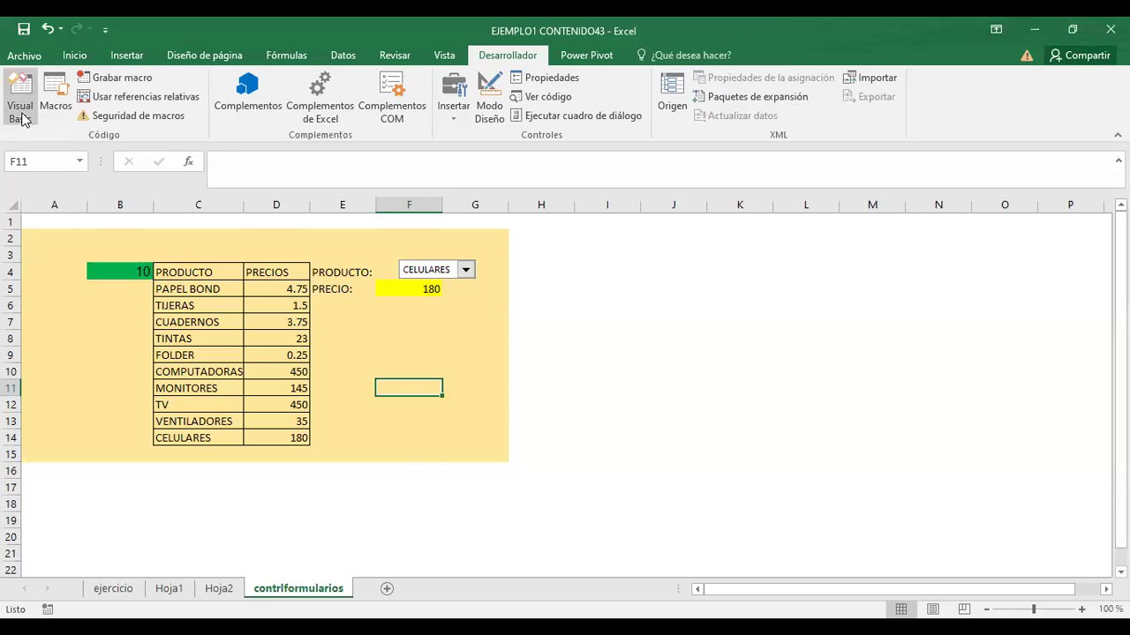
Step: Create the blank workbook Libro1 from Archivo > Nuevo and launch Visual Basic for it
click(33, 58)
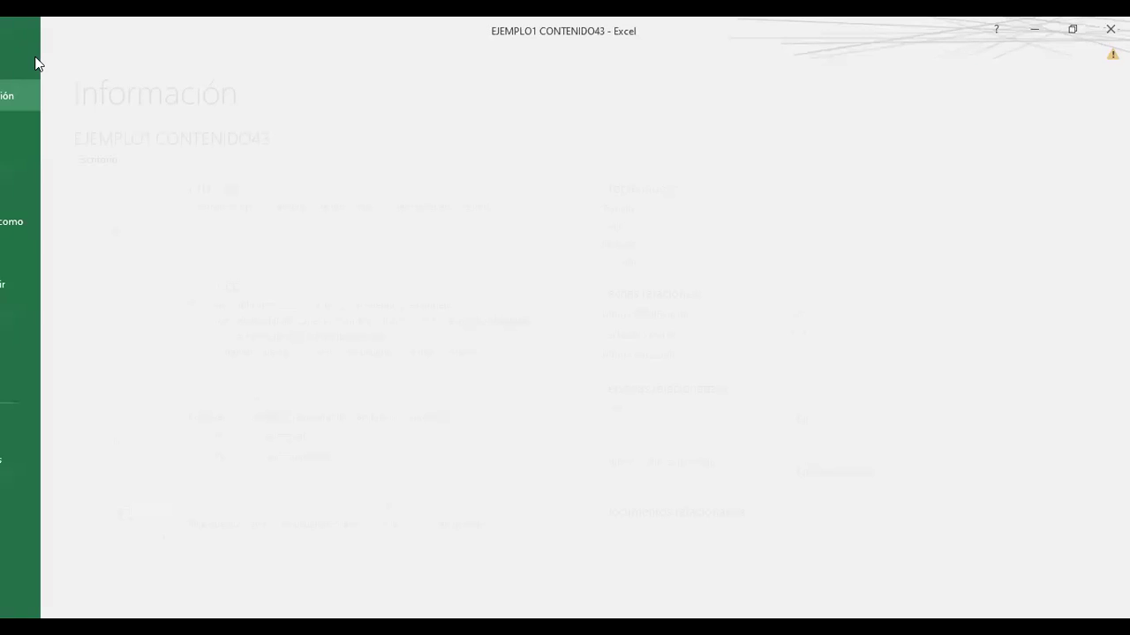
click(35, 126)
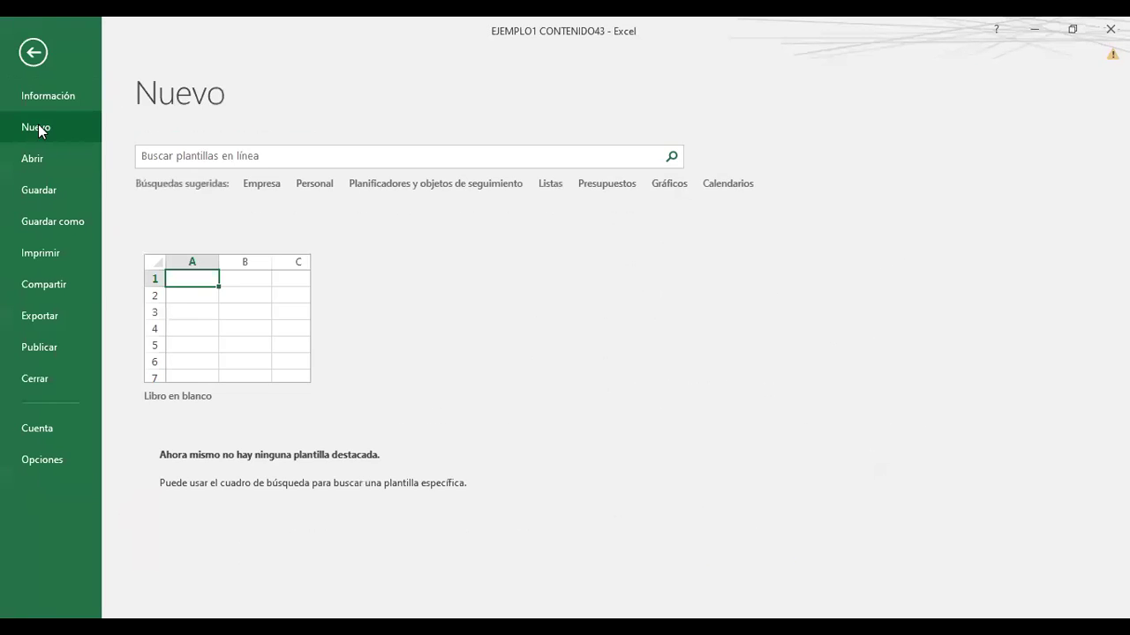
click(229, 316)
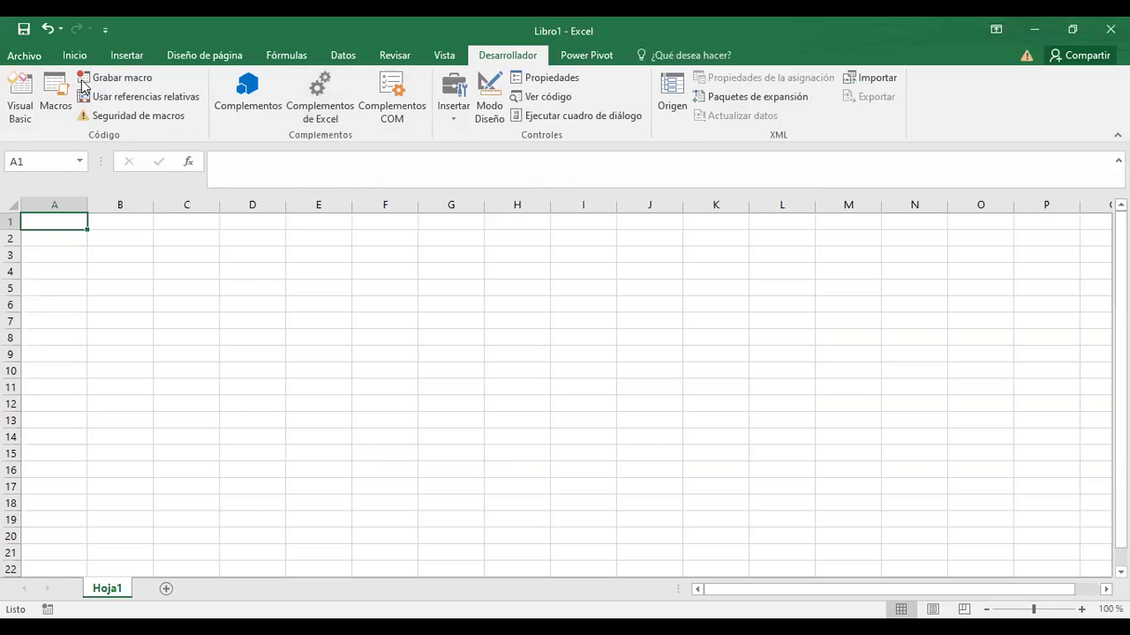
click(18, 106)
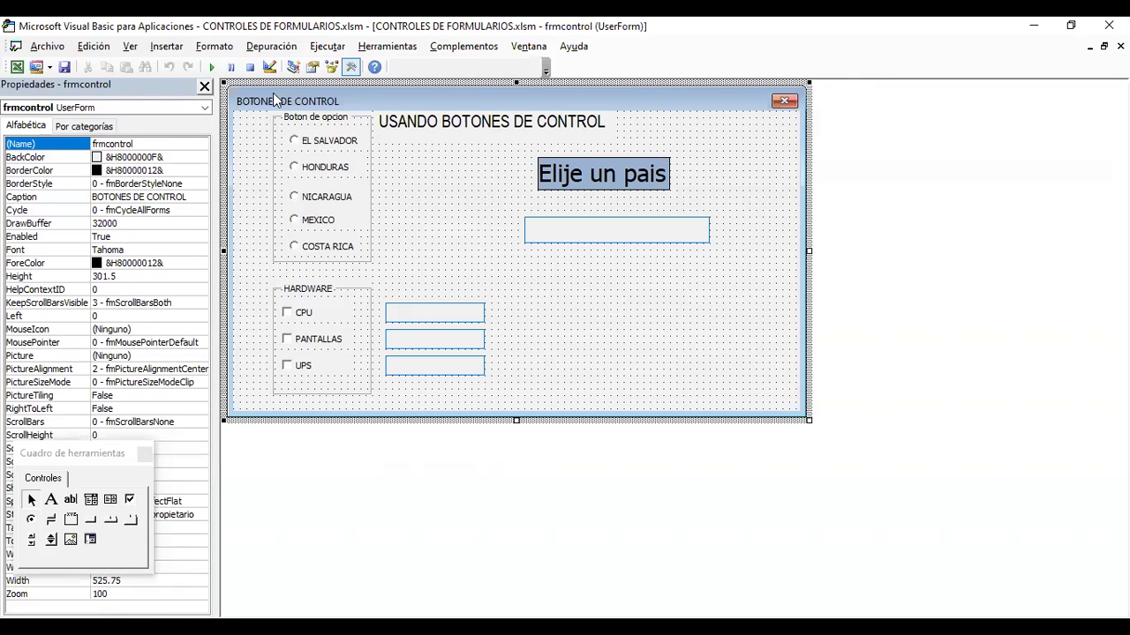
Step: Close the Propiedades panel and all three frmcontrol windows
click(204, 87)
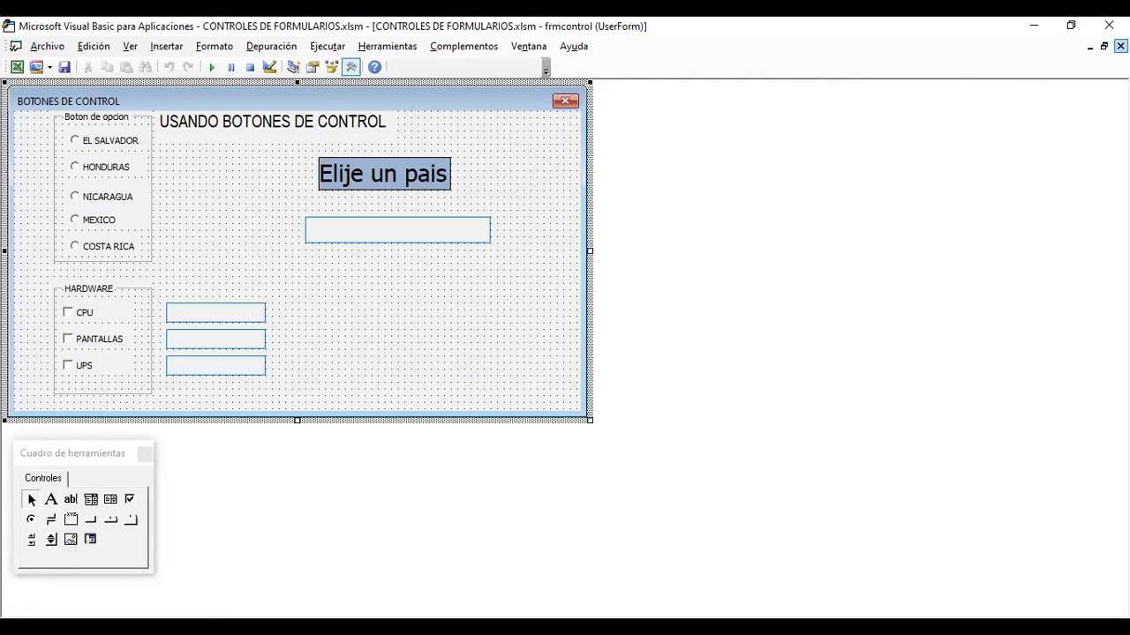
click(1119, 46)
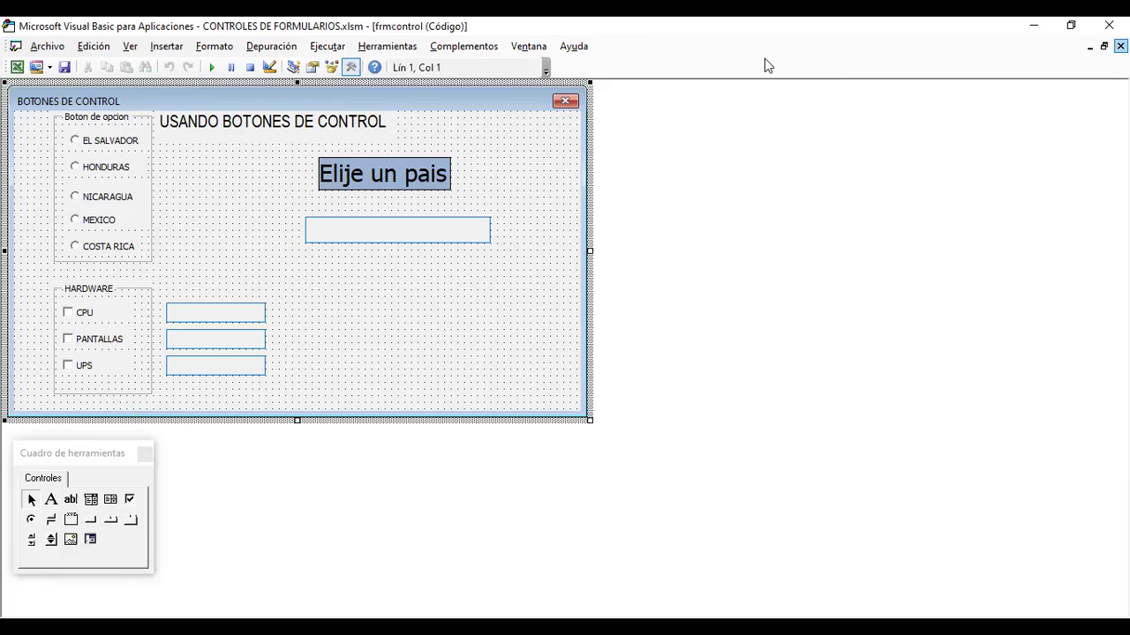
click(1119, 46)
click(1119, 46)
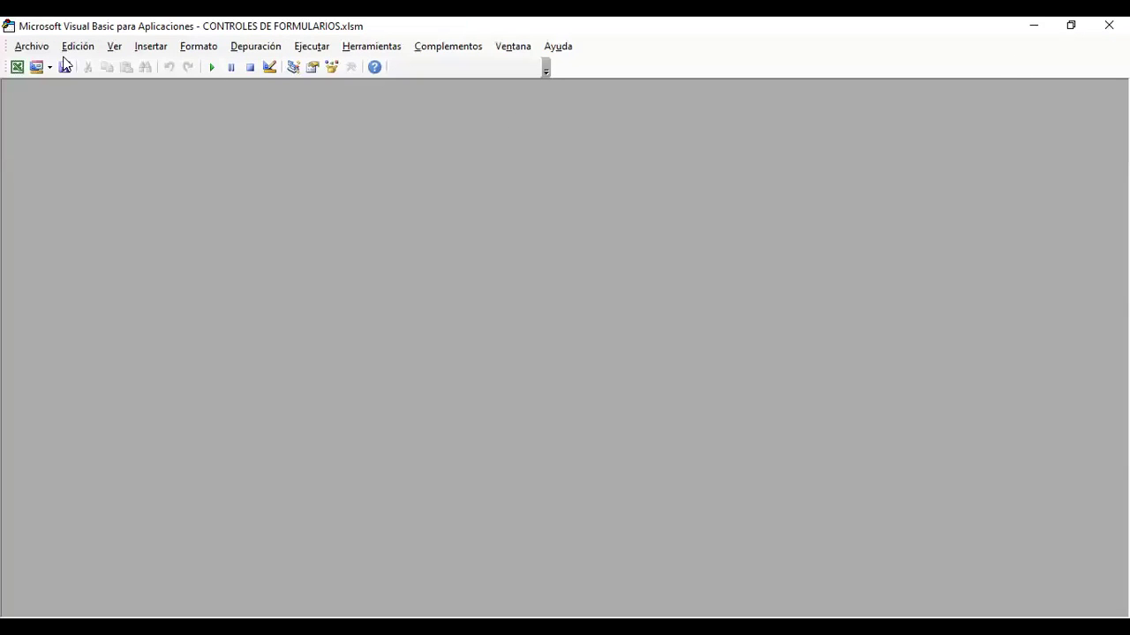
Step: Show the project explorer via Ver and open the frmcodificar form in the designer
click(116, 48)
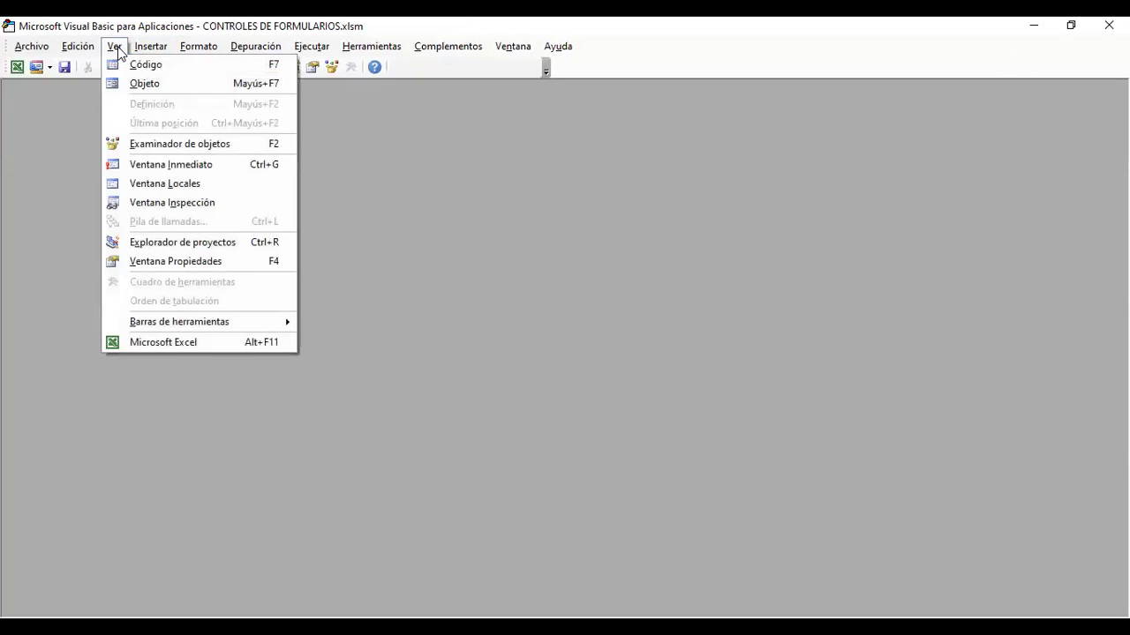
click(157, 243)
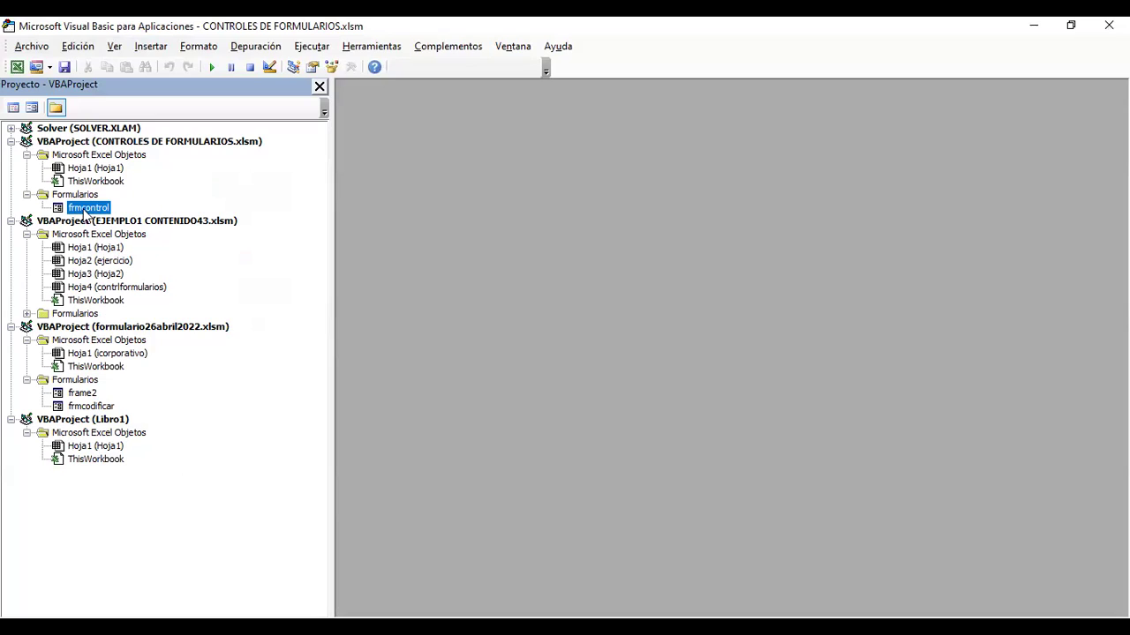
double_click(92, 407)
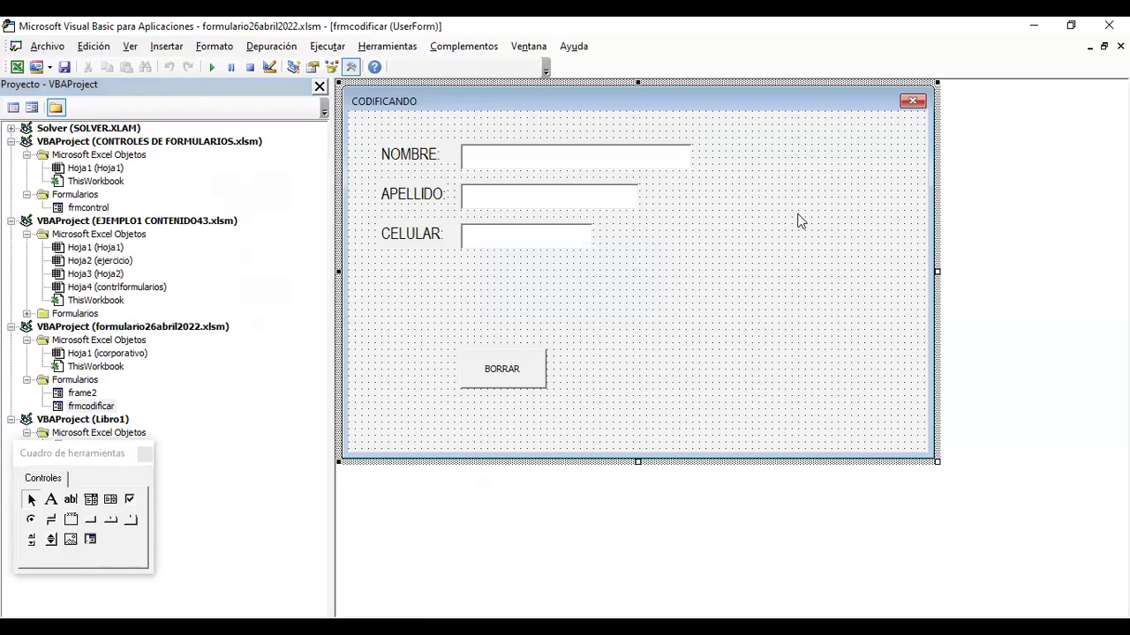
Step: Delete the CELULAR, APELLIDO and NOMBRE labels from the CODIFICANDO form
click(432, 236)
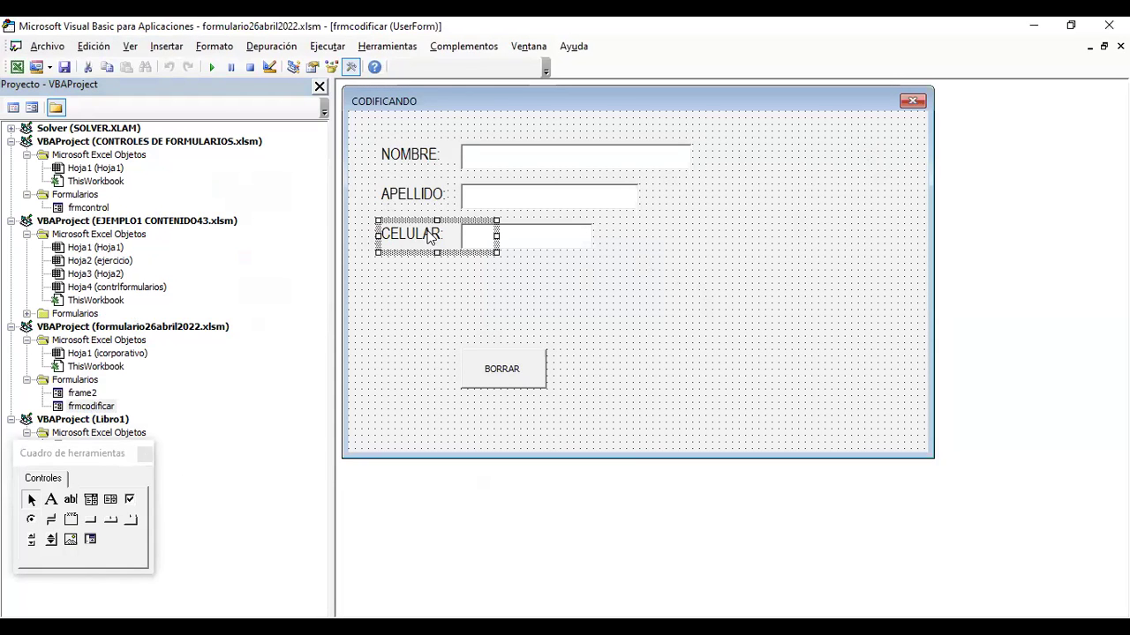
key(Delete)
click(437, 196)
key(Delete)
click(426, 153)
key(Delete)
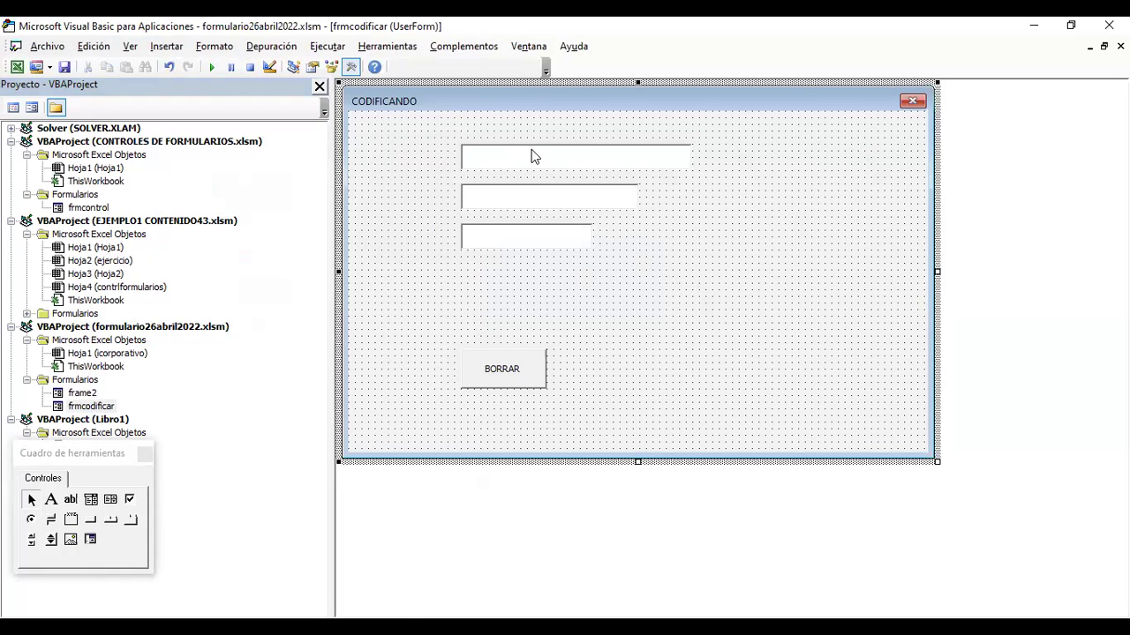
Step: Delete the form's three textboxes and the BORRAR button
click(531, 156)
key(Delete)
click(541, 198)
key(Delete)
click(539, 235)
key(Delete)
click(495, 381)
key(Delete)
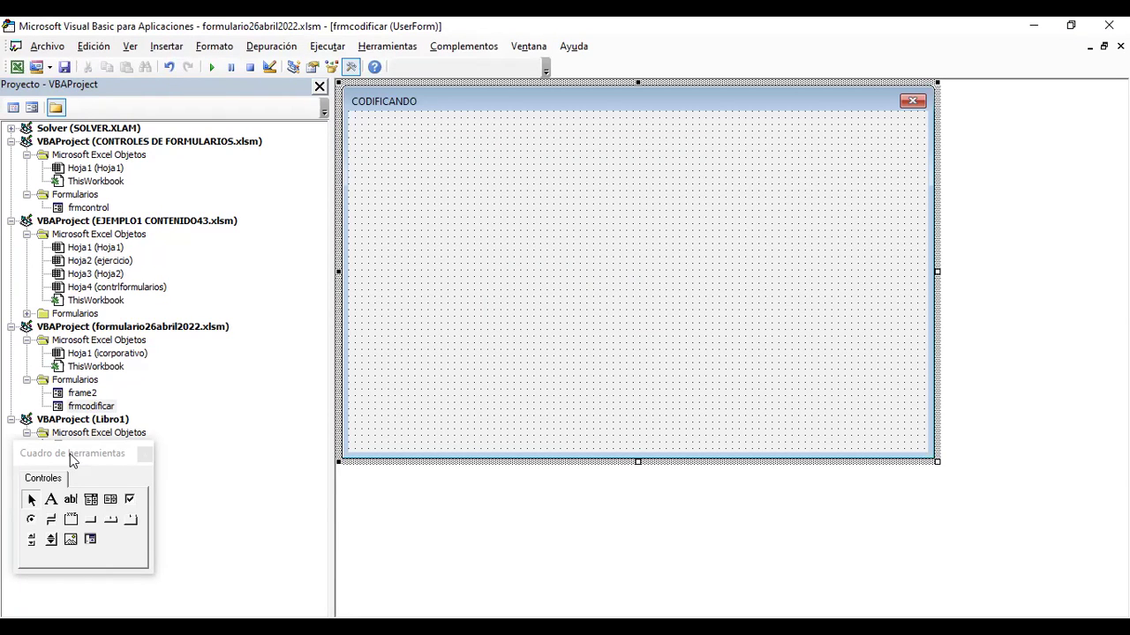
Step: Move the Toolbox up over the project tree and bring up the Ver menu
drag(70, 454, 154, 334)
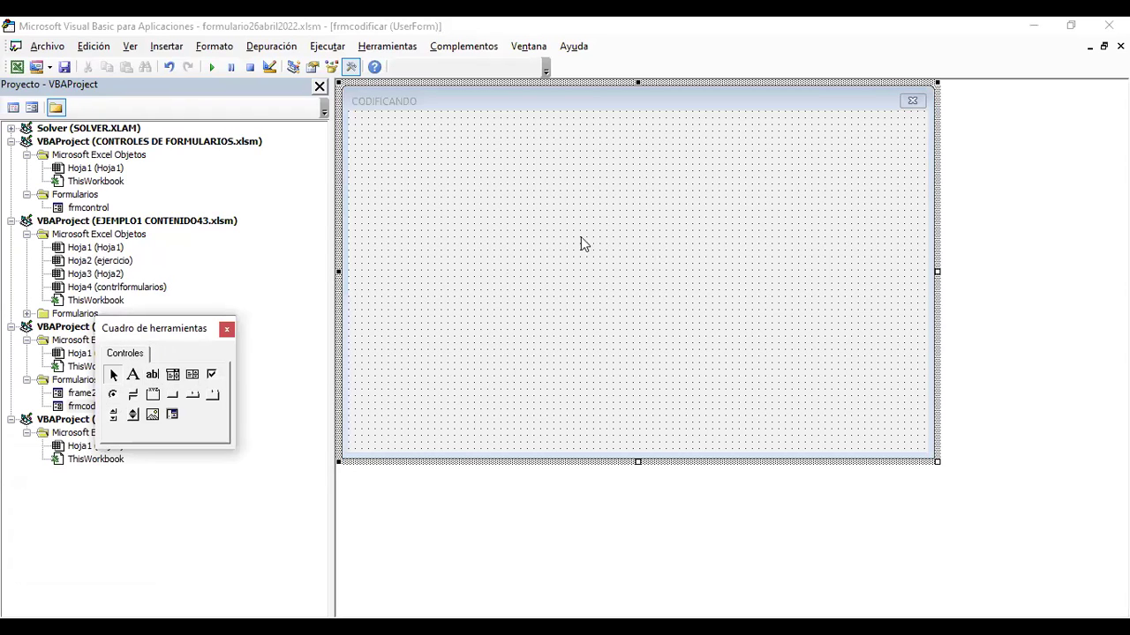
click(517, 110)
click(130, 47)
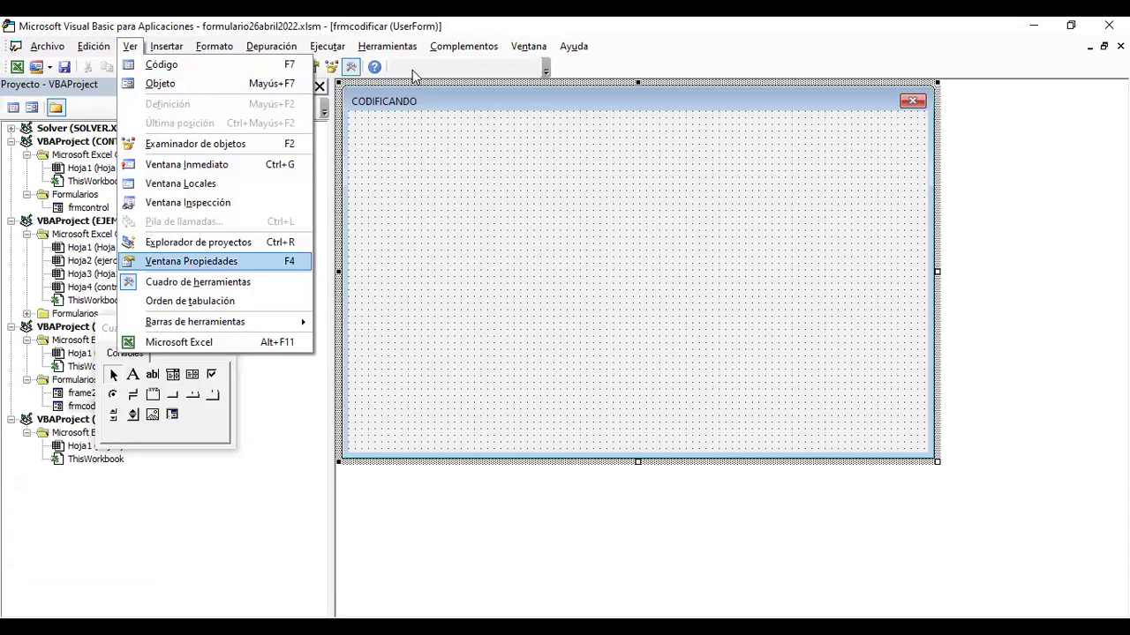
Step: Change the frmcodificar form's Caption property from CODIFICANDO to CODIGO
click(192, 263)
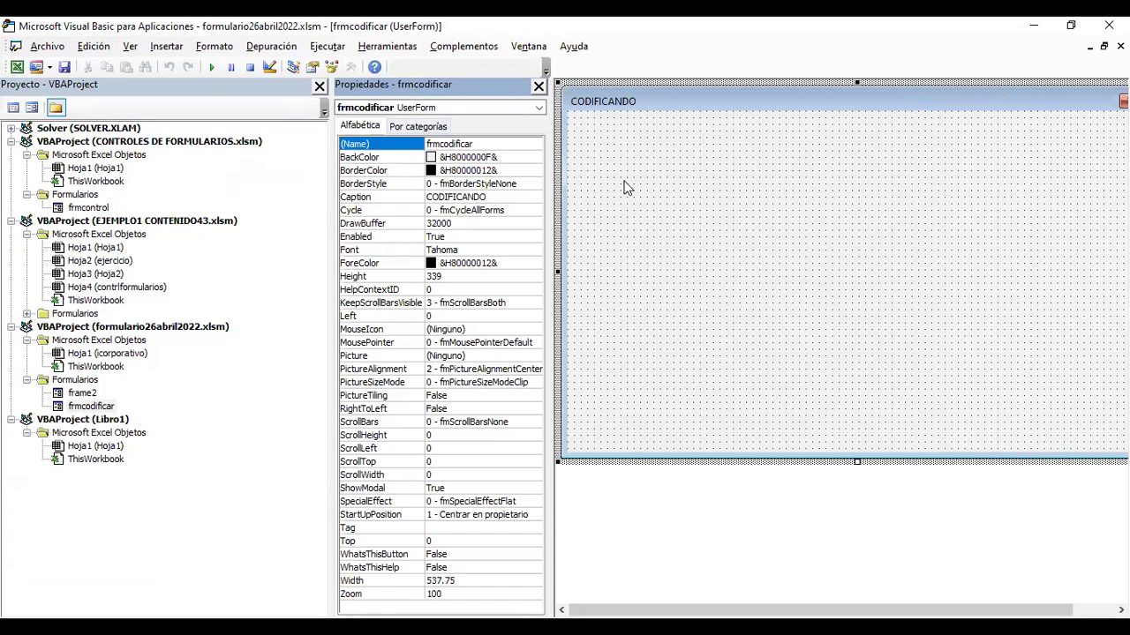
click(660, 99)
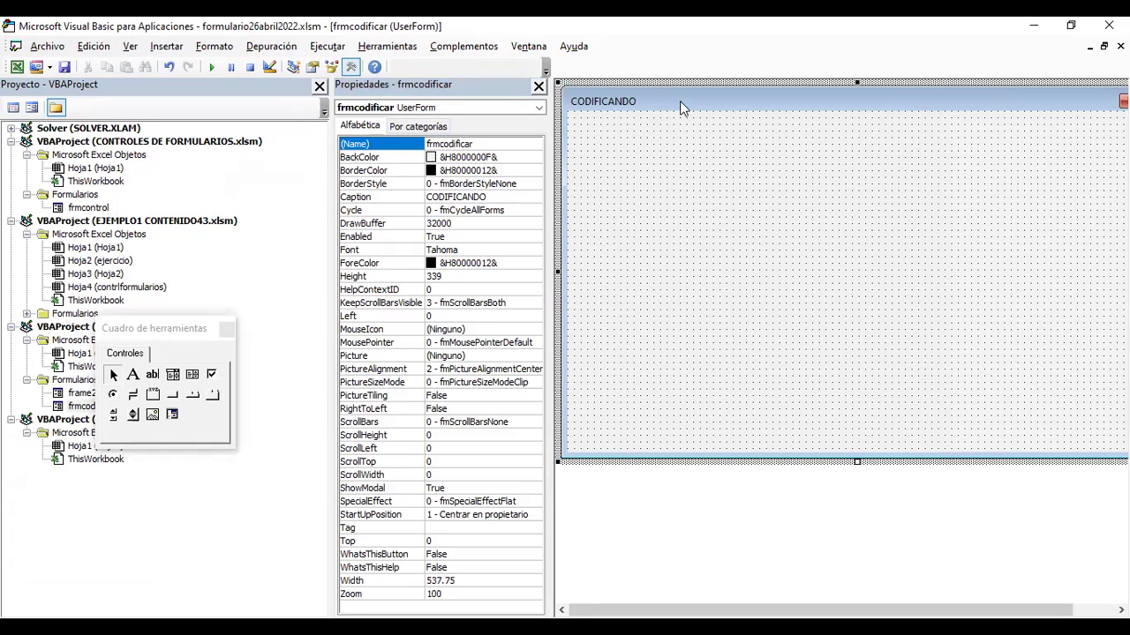
click(496, 198)
key(BackSpace)
key(BackSpace)
key(BackSpace)
key(BackSpace)
key(BackSpace)
key(BackSpace)
text(CODIGO)
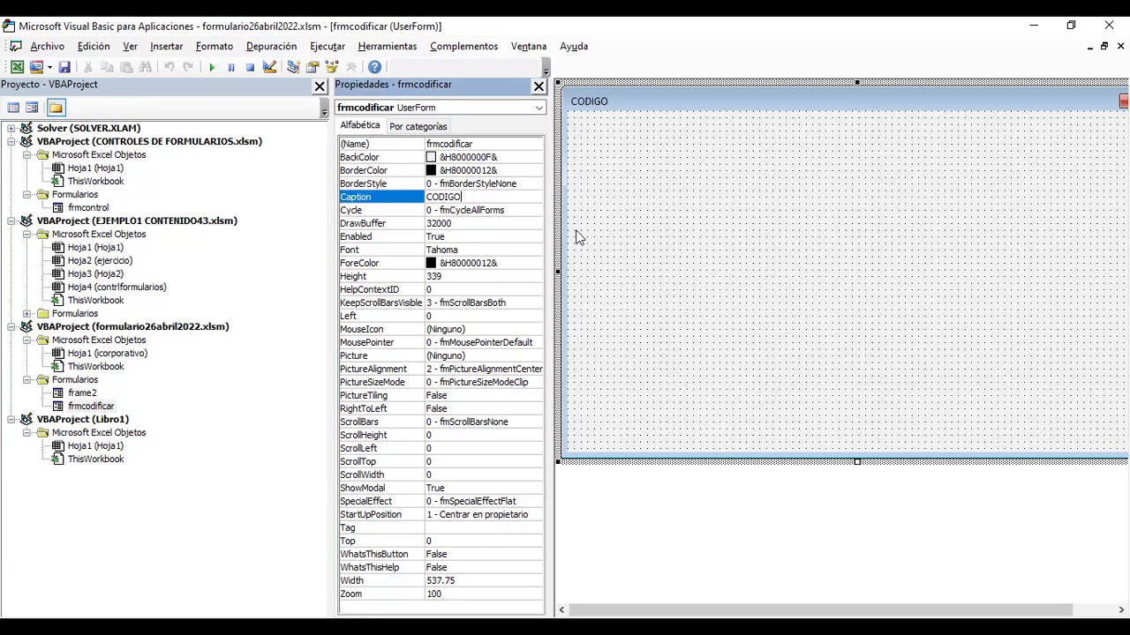
click(659, 210)
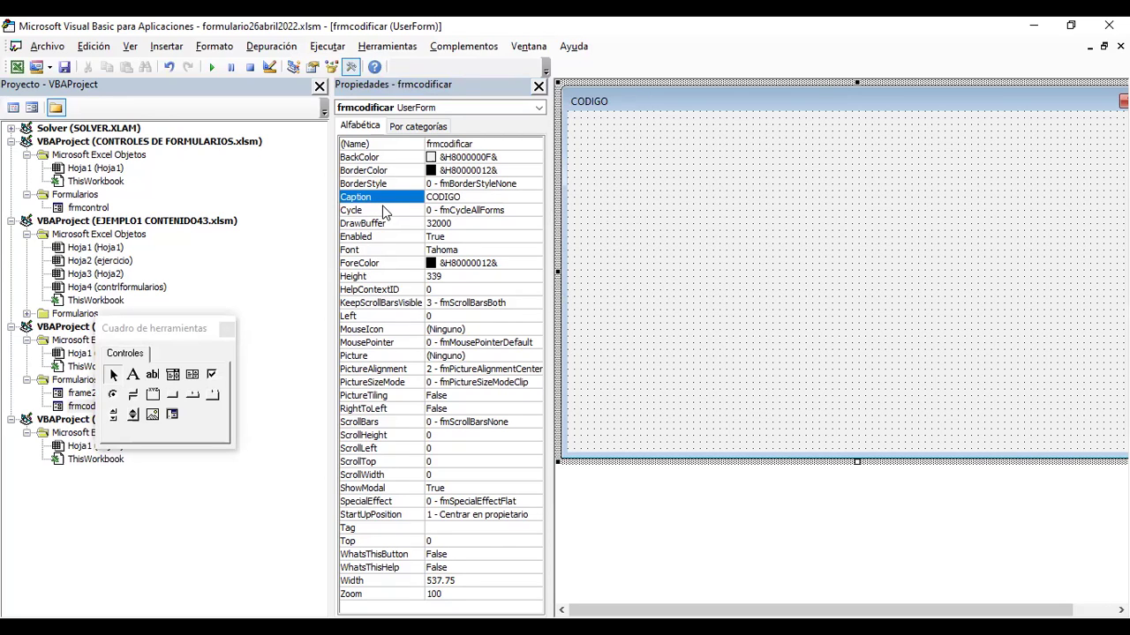
click(488, 146)
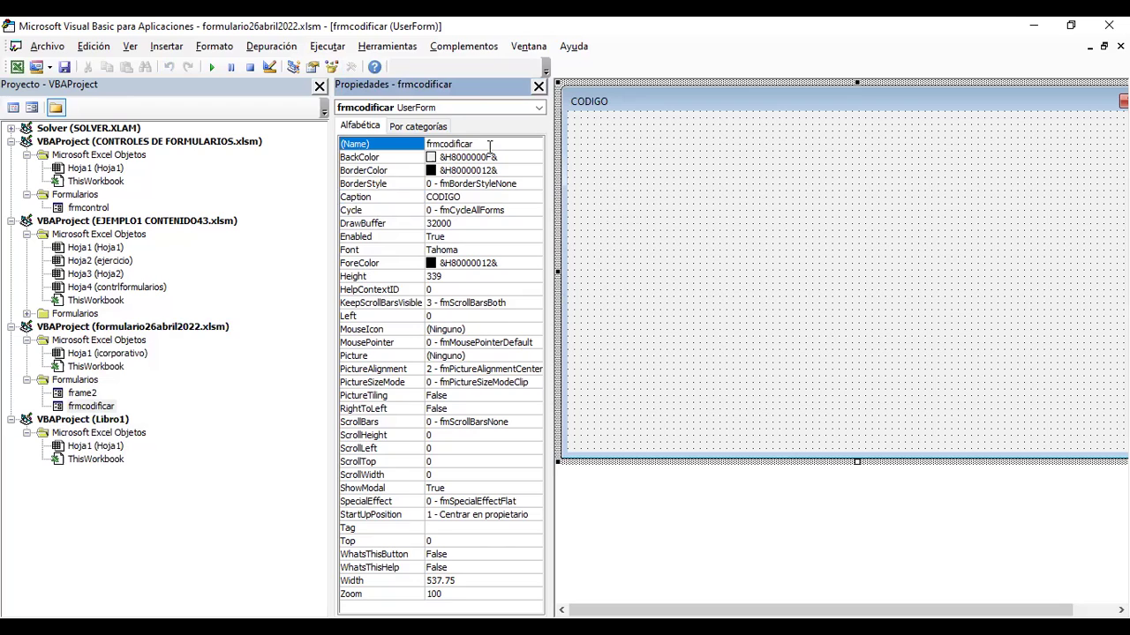
click(714, 173)
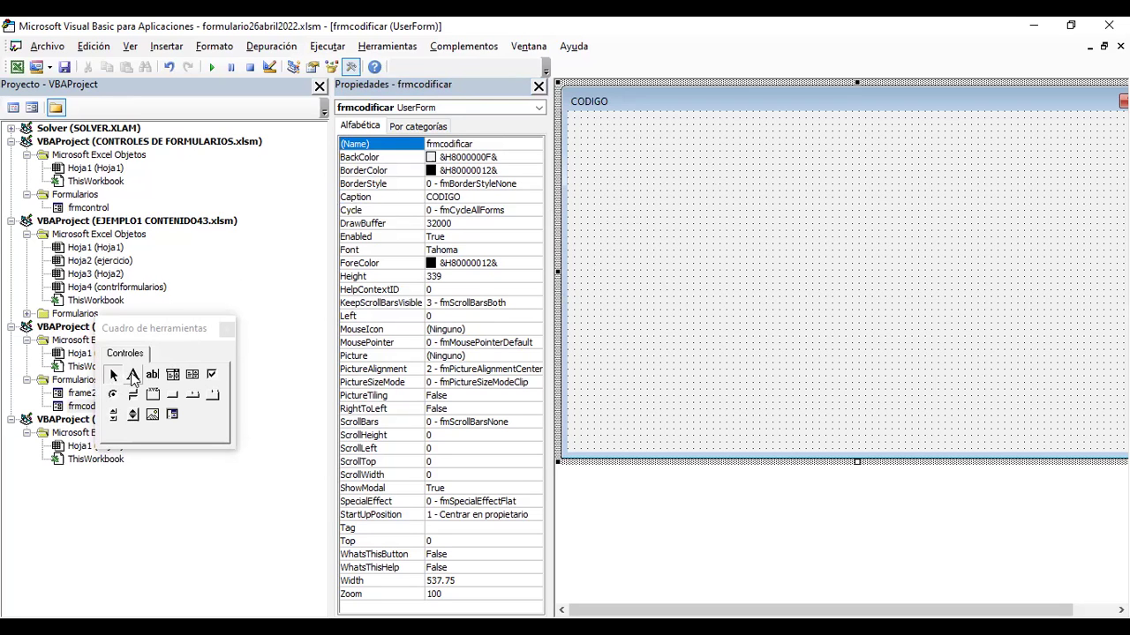
Step: Draw a label near the top of the form and caption it PROGRAMANDO
click(132, 377)
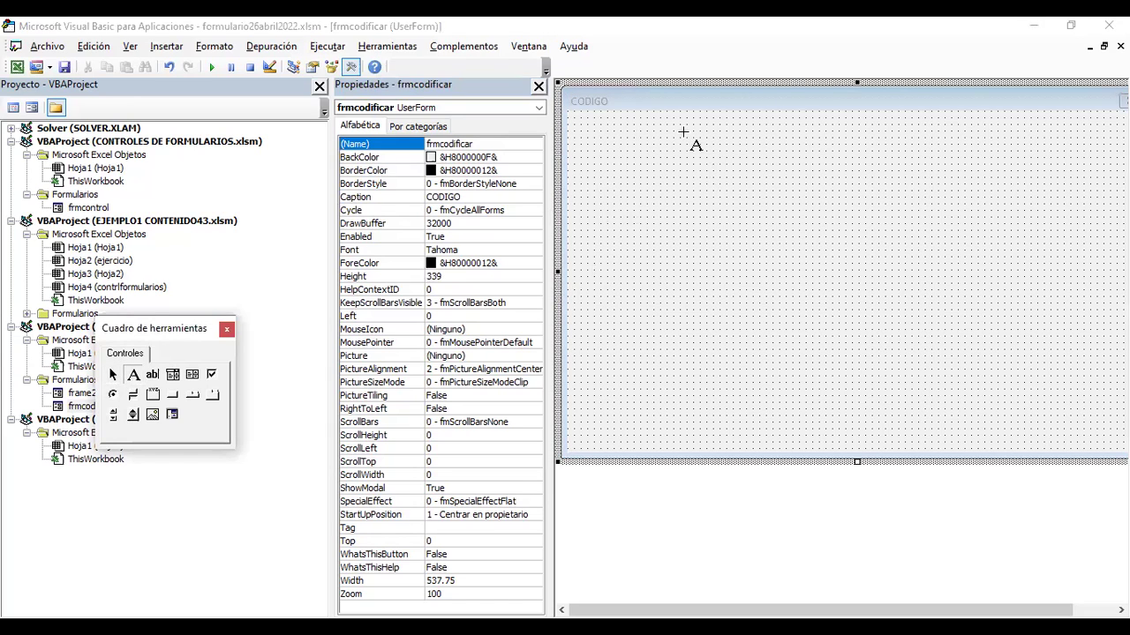
drag(682, 131, 986, 167)
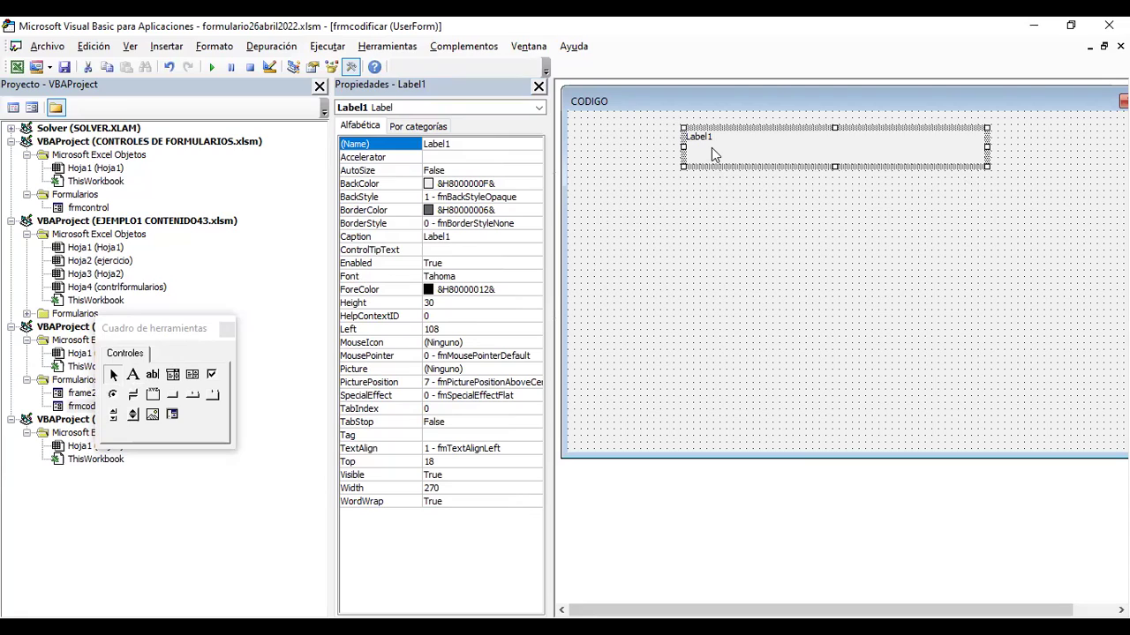
click(711, 137)
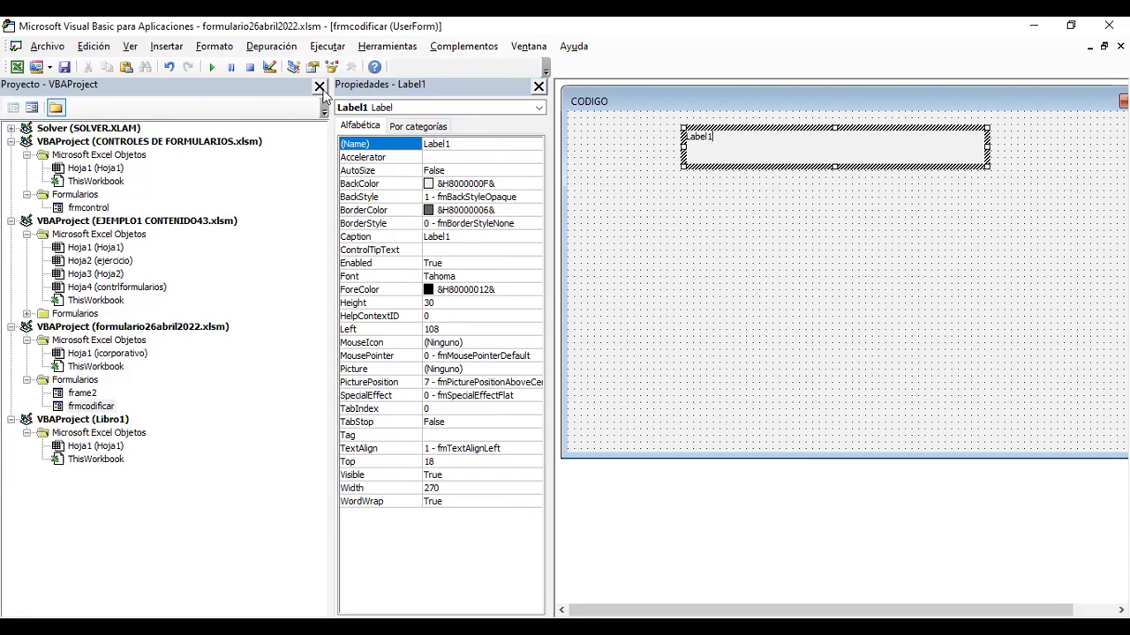
drag(715, 137, 691, 146)
text(c)
text(progra)
key(BackSpace)
key(BackSpace)
key(BackSpace)
key(BackSpace)
key(BackSpace)
key(BackSpace)
text(PROGRAMANDO)
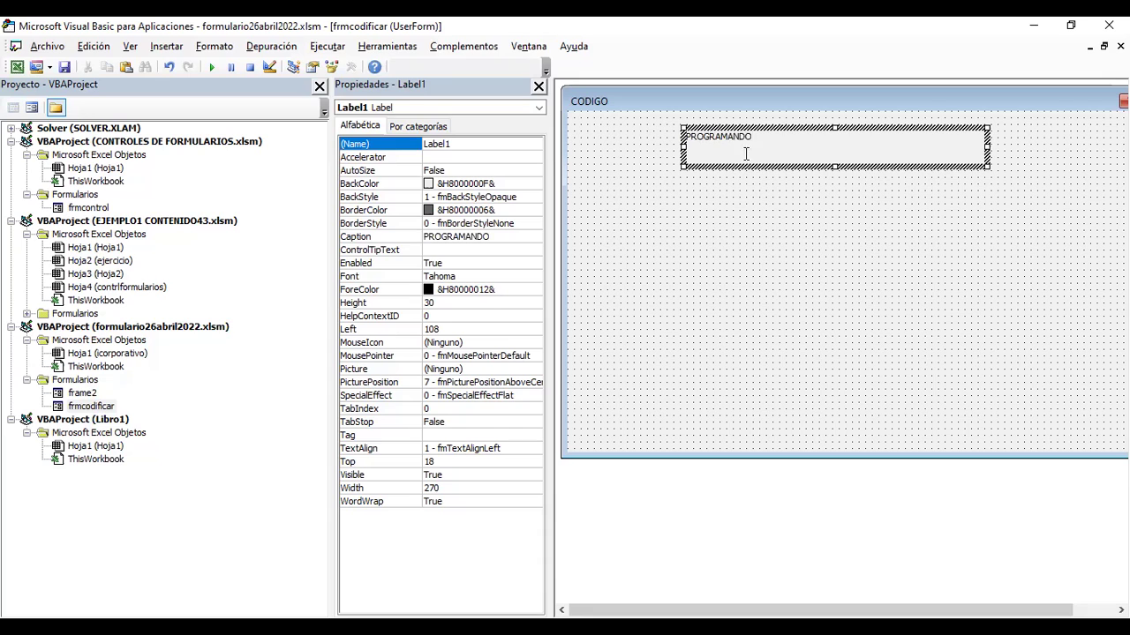
click(800, 150)
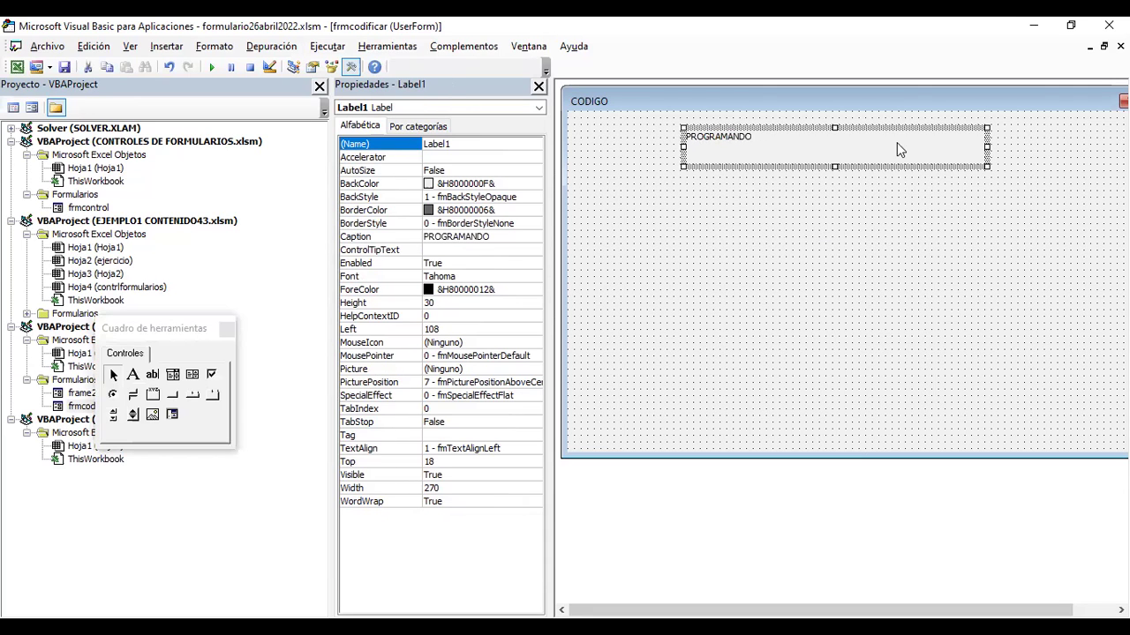
mouse_move(987, 146)
mouse_down()
mouse_move(774, 157)
mouse_move(881, 133)
mouse_up()
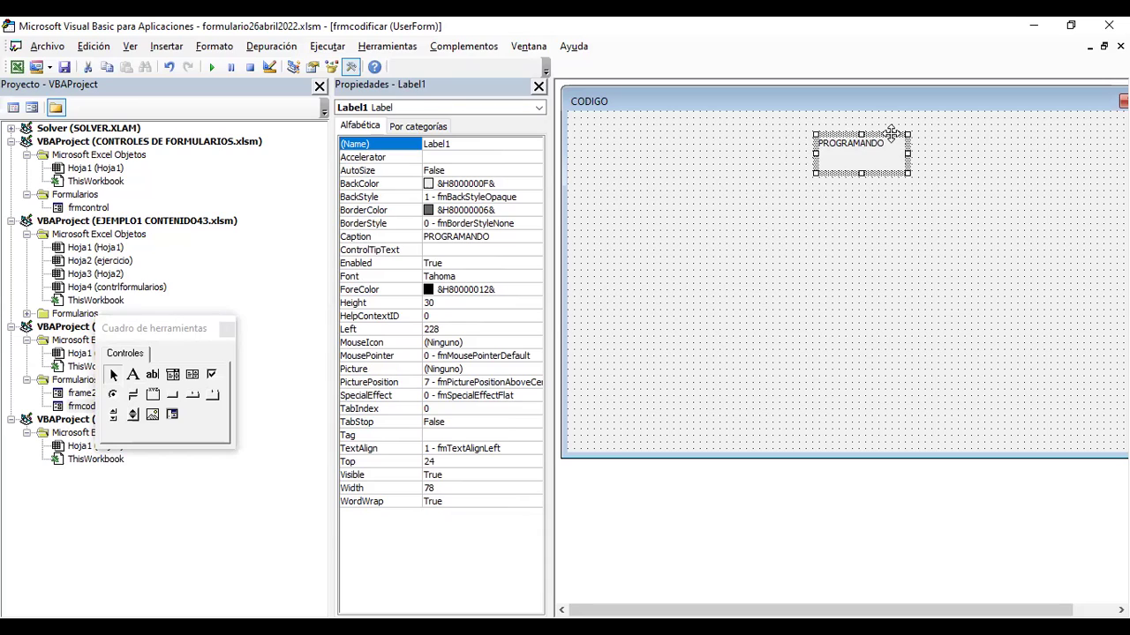
Step: Set the PROGRAMANDO label to Tempus Sans ITC size 14, fit its width, and center it
click(460, 277)
click(534, 277)
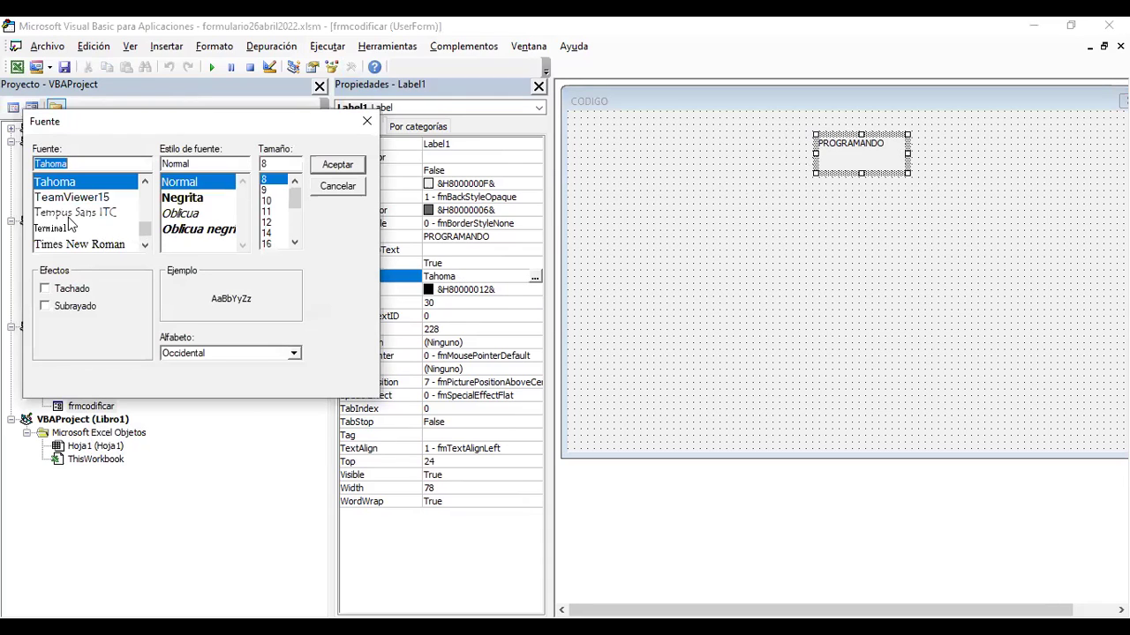
click(74, 213)
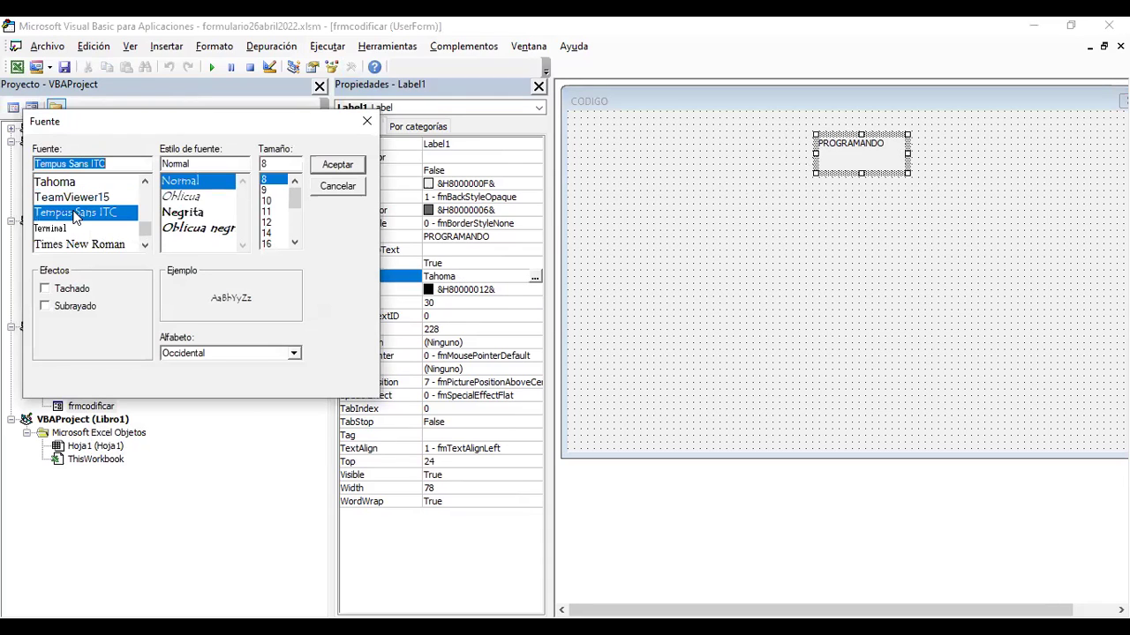
click(269, 233)
click(329, 169)
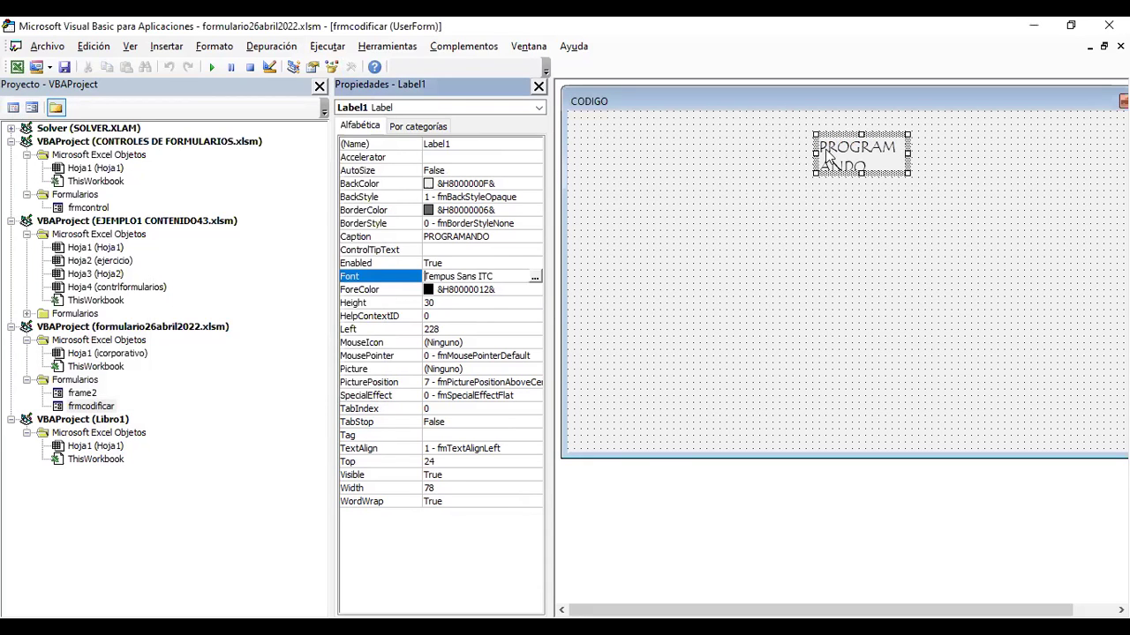
drag(813, 152, 716, 154)
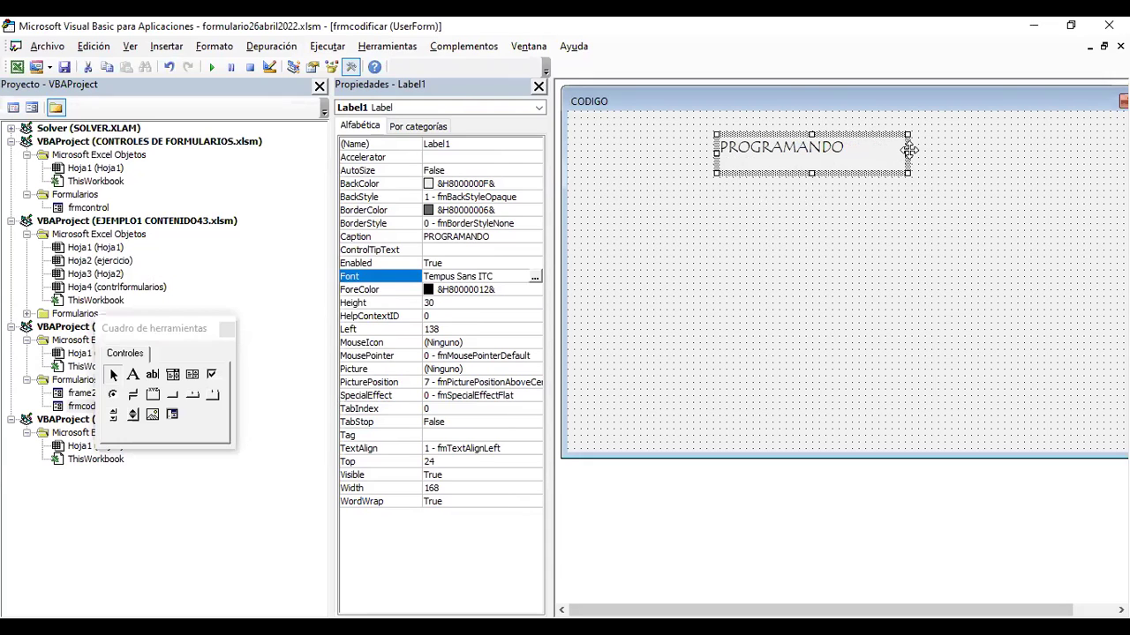
mouse_move(908, 152)
mouse_down()
mouse_move(867, 154)
mouse_move(916, 154)
mouse_up()
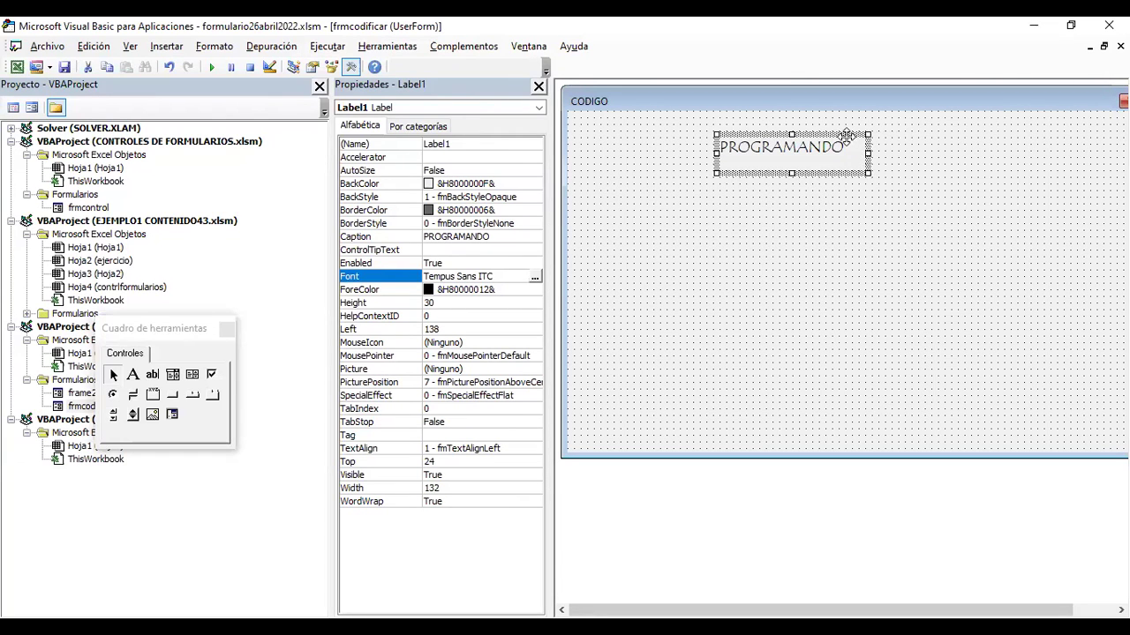
click(867, 236)
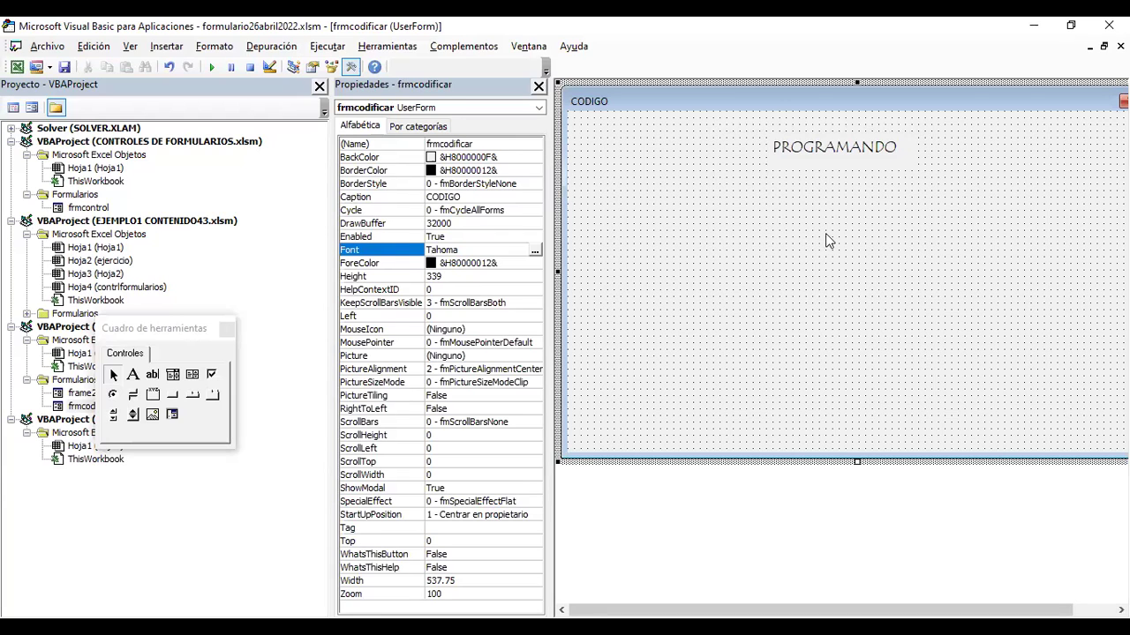
Step: Draw a second label below the heading and caption it NOMBRE:
click(138, 377)
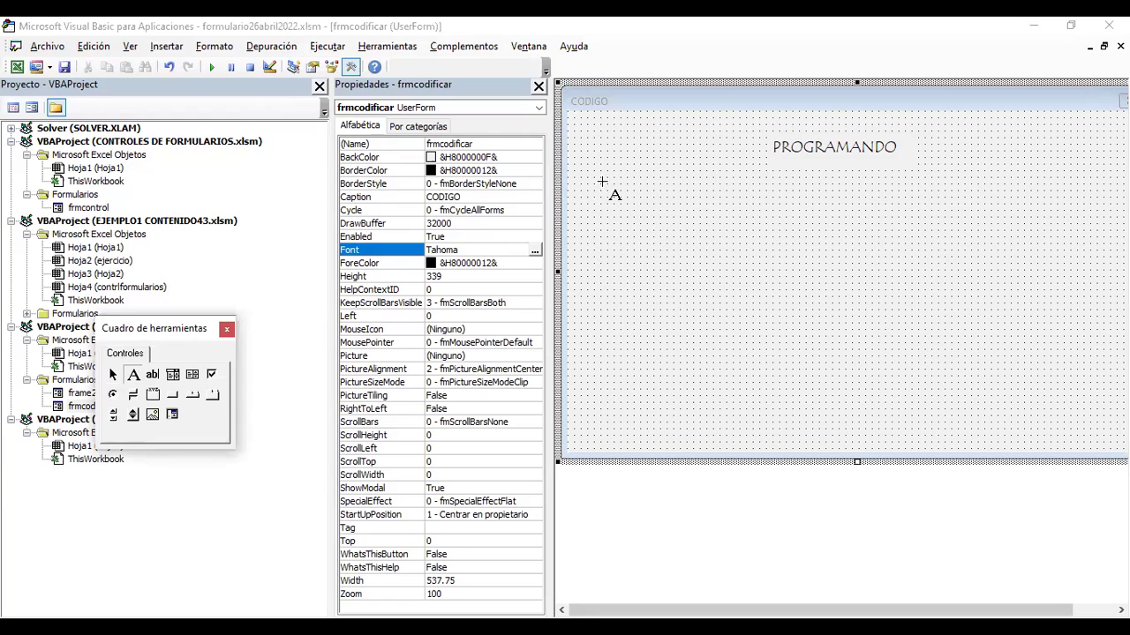
drag(603, 180, 748, 212)
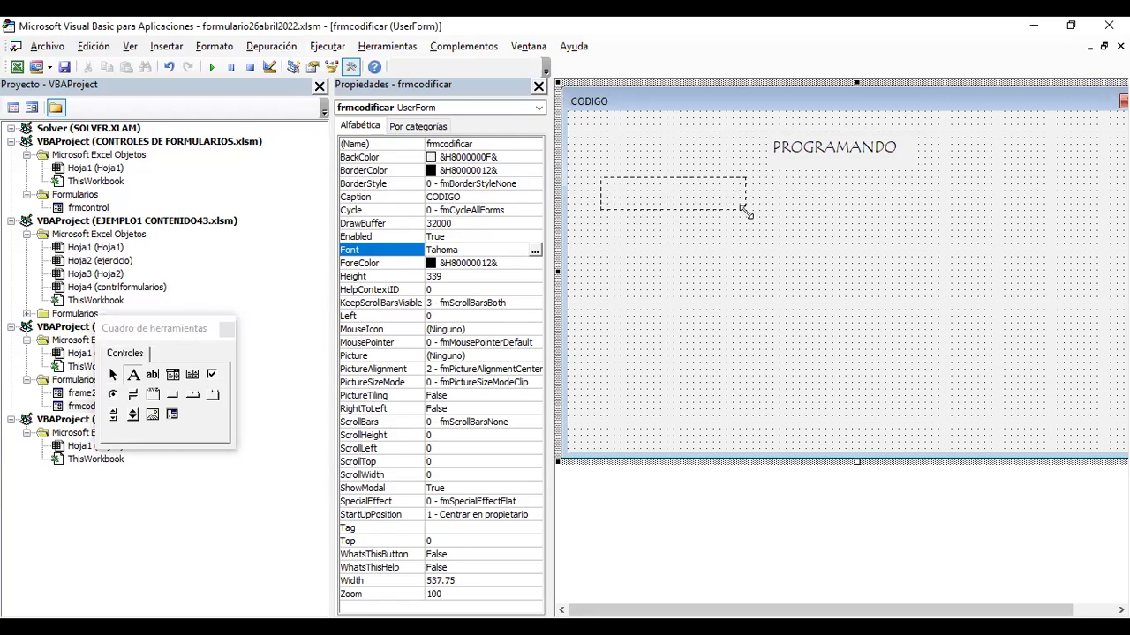
drag(693, 186, 704, 193)
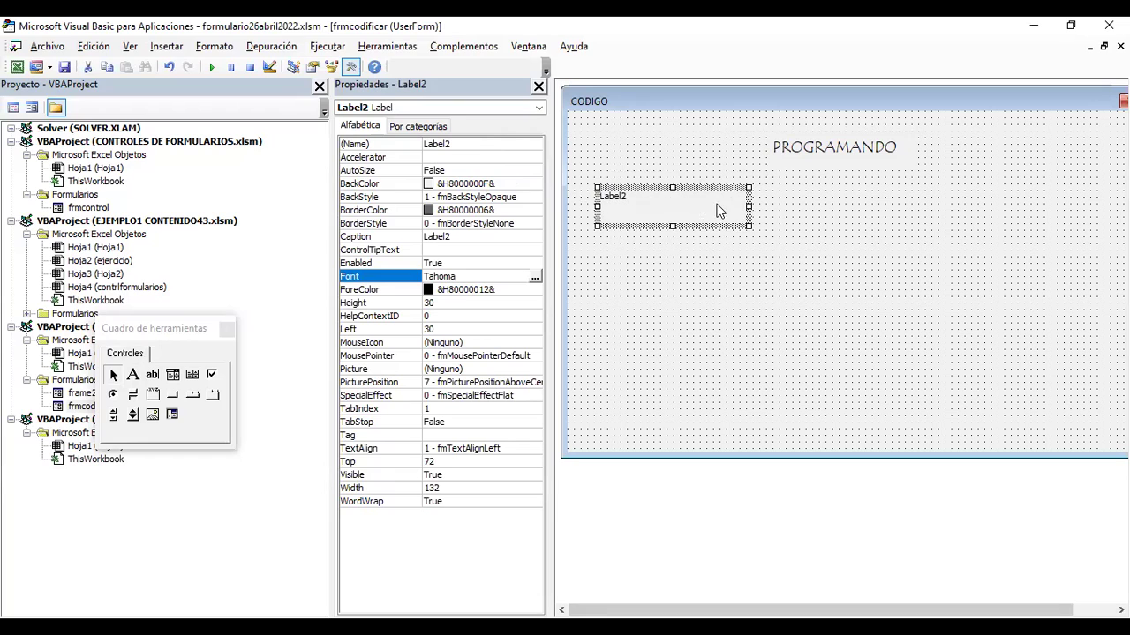
click(636, 202)
key(BackSpace)
key(BackSpace)
key(BackSpace)
key(BackSpace)
key(BackSpace)
key(BackSpace)
text(MBRE:)
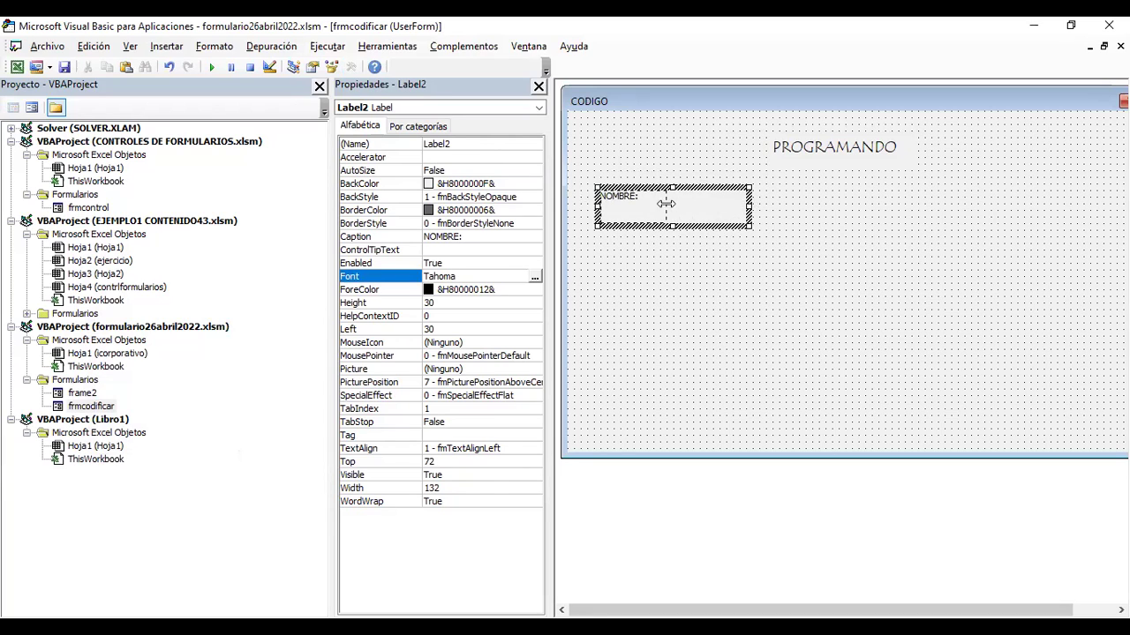
drag(653, 205, 656, 206)
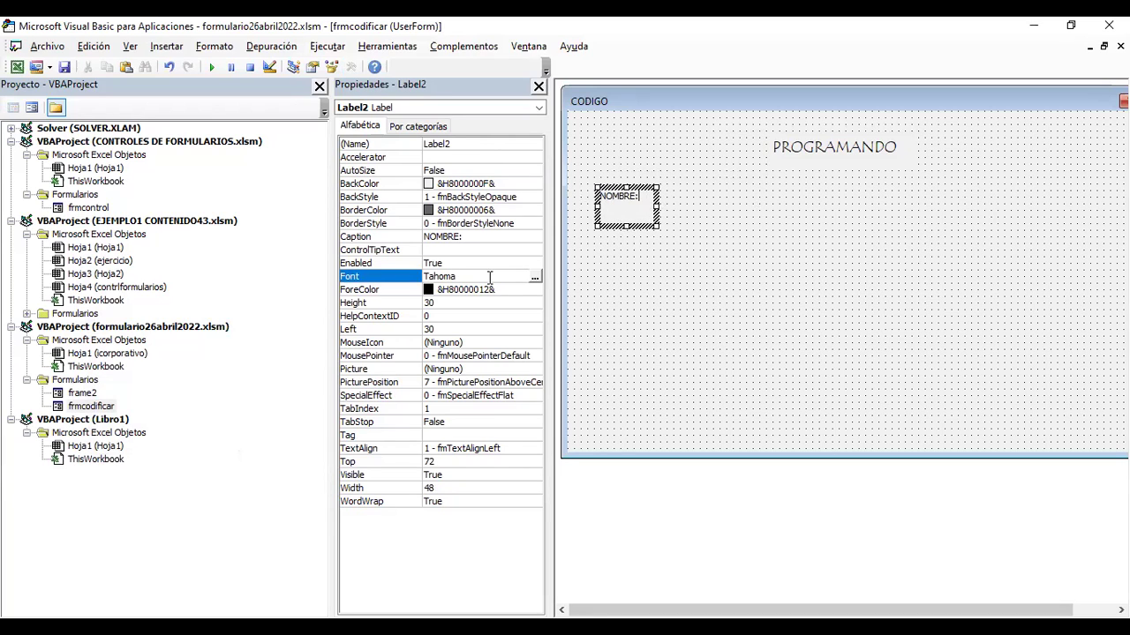
Step: Set the NOMBRE: label font to Tempus Sans ITC 14 and resize it to fit
click(534, 279)
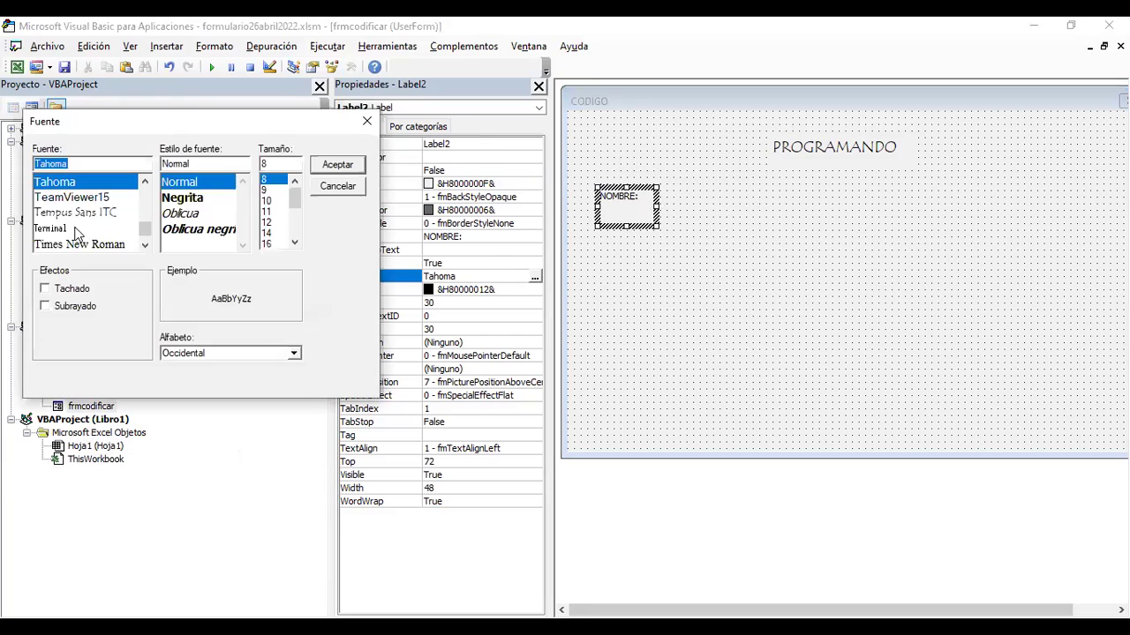
click(76, 213)
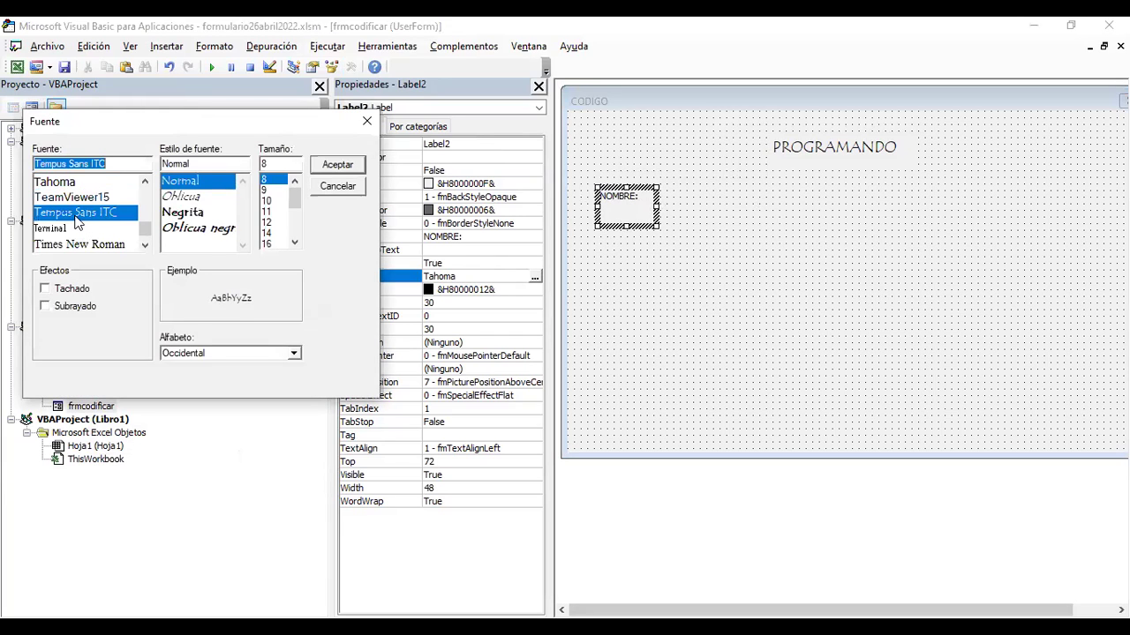
click(266, 233)
click(338, 166)
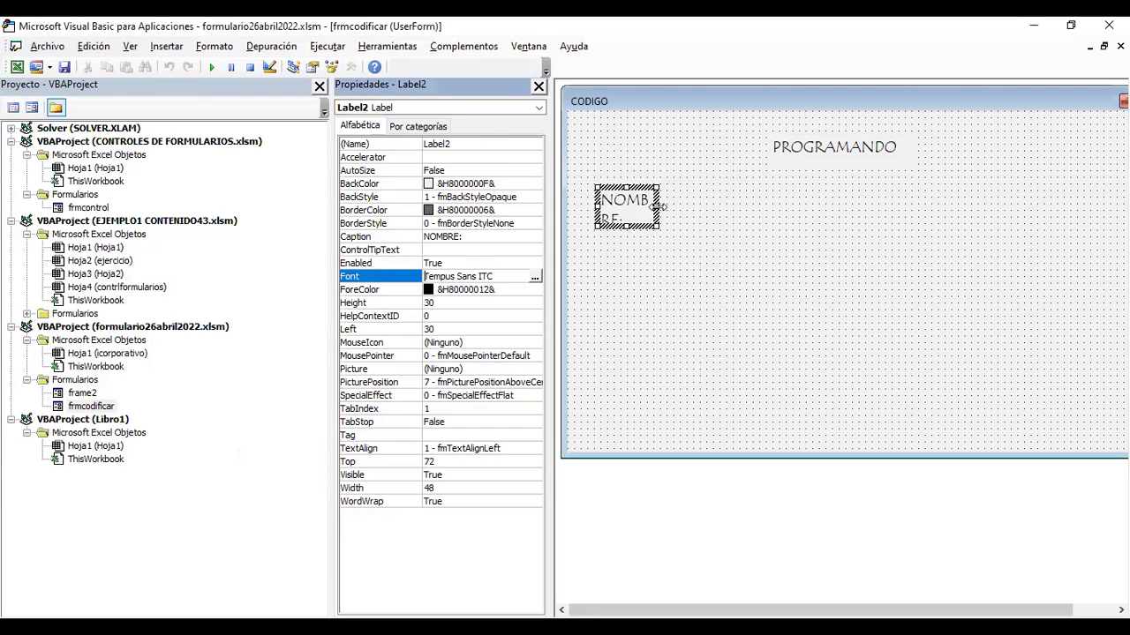
drag(659, 208, 737, 204)
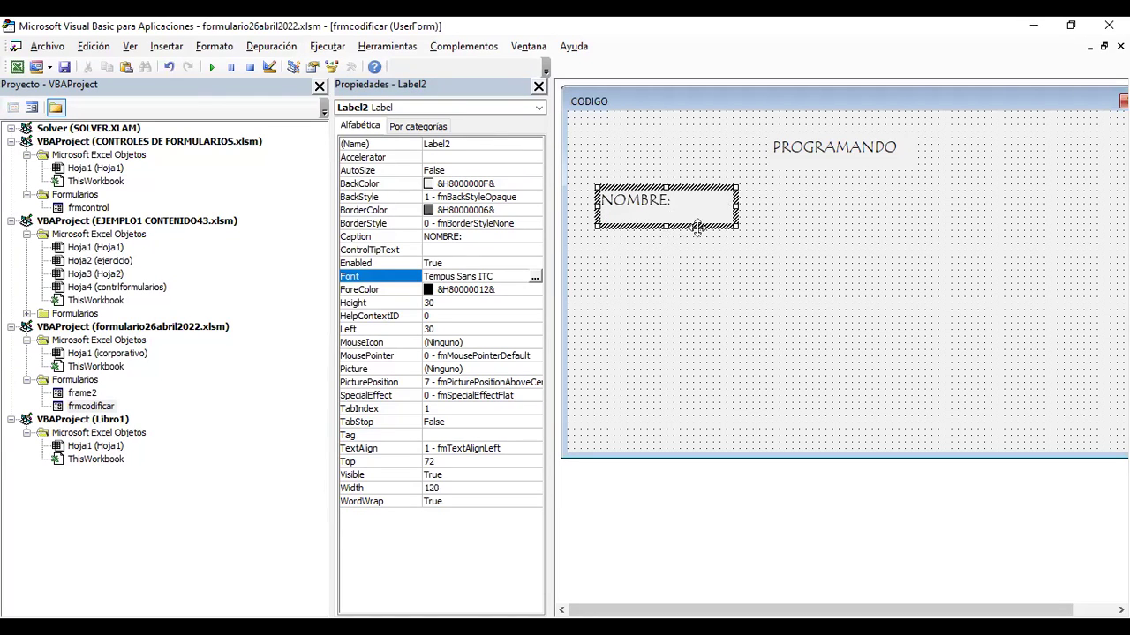
drag(736, 204, 682, 206)
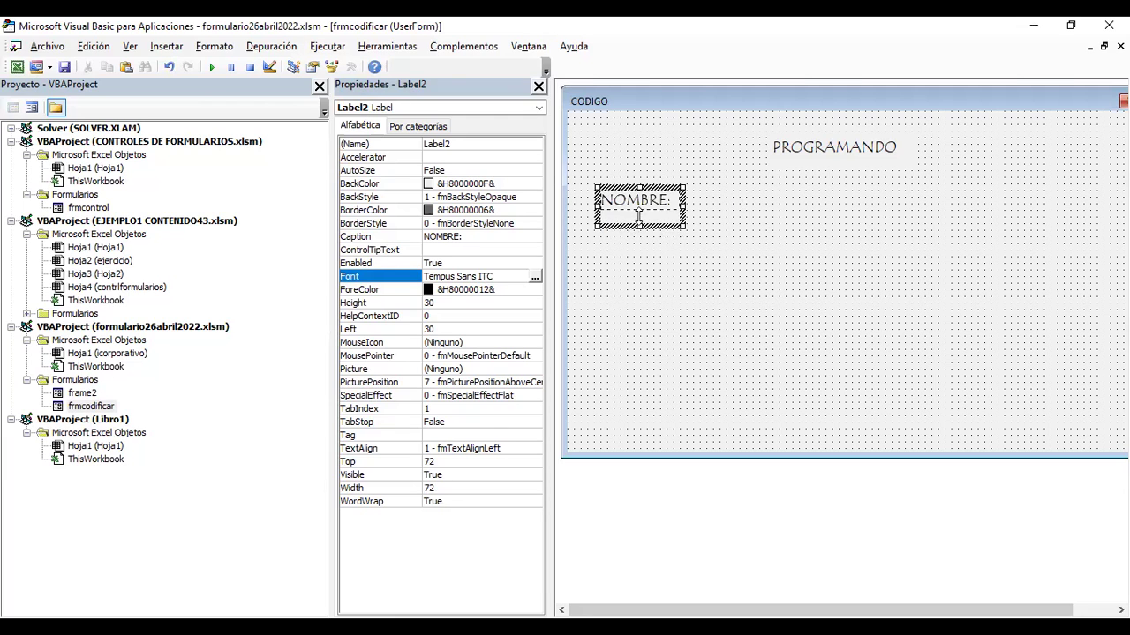
click(687, 257)
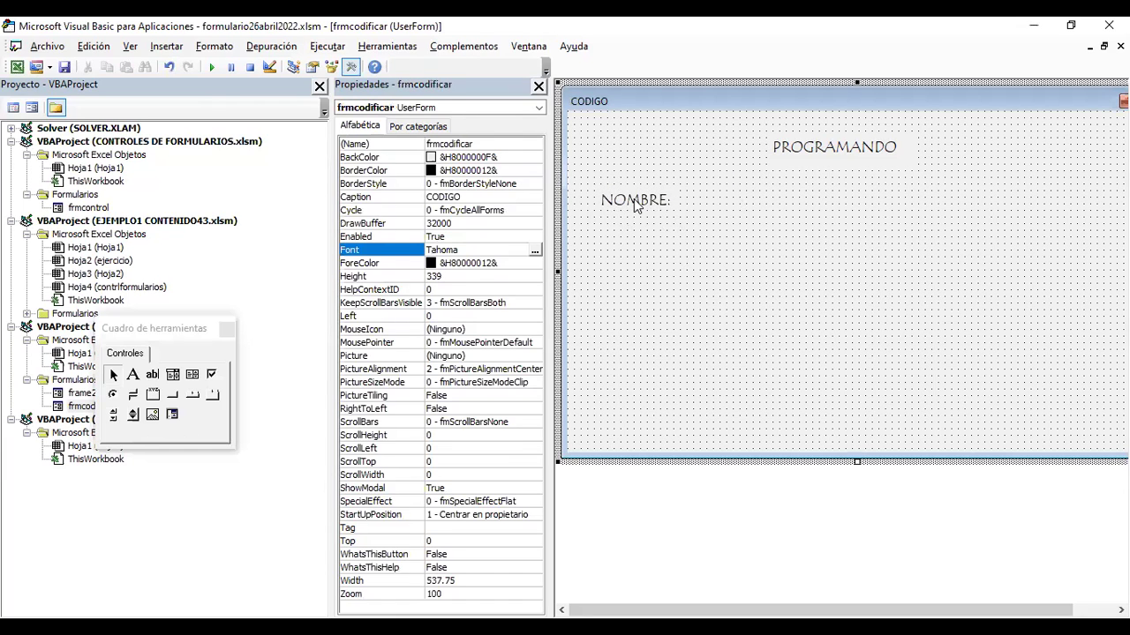
click(635, 205)
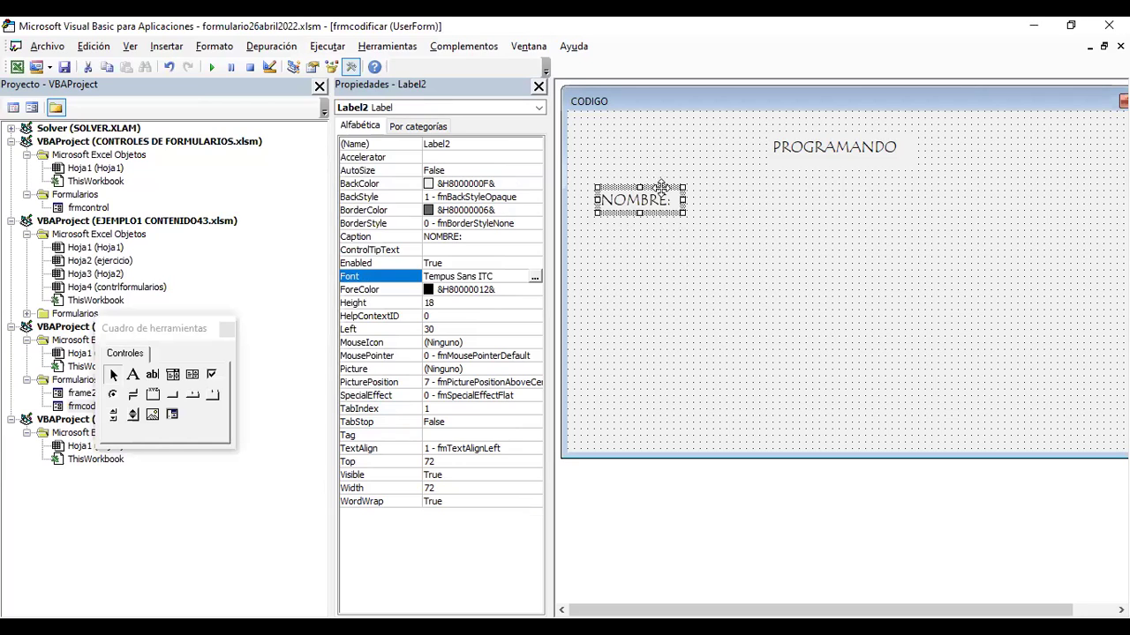
Step: Duplicate the NOMBRE: label, move it beneath, and caption it DIRECCION
key(ctrl+c)
key(ctrl+v)
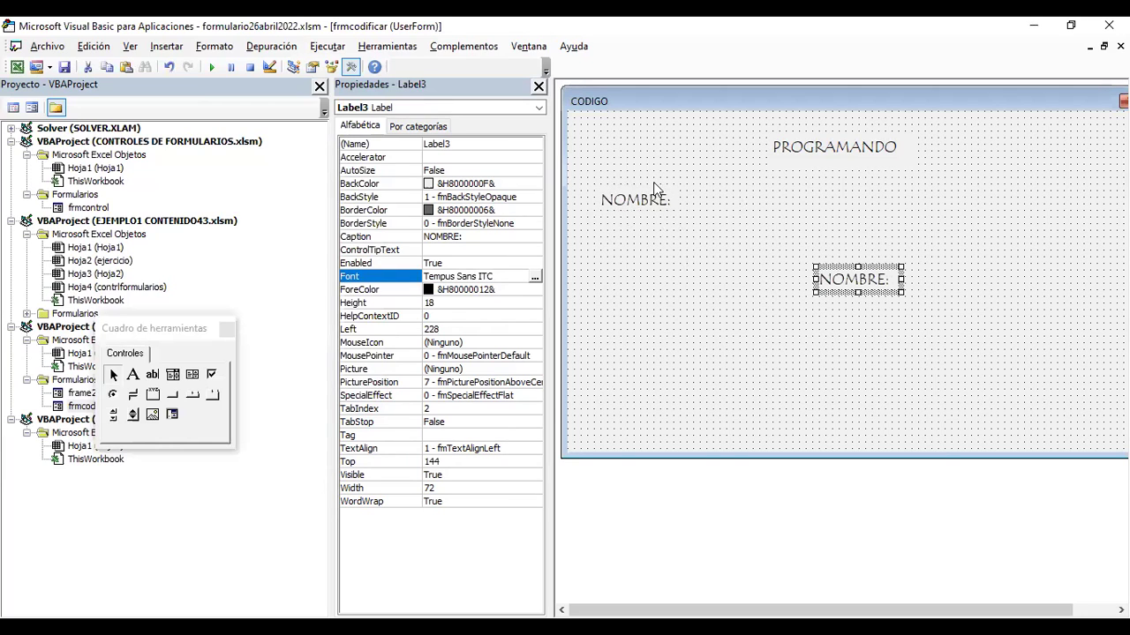
drag(838, 279, 620, 232)
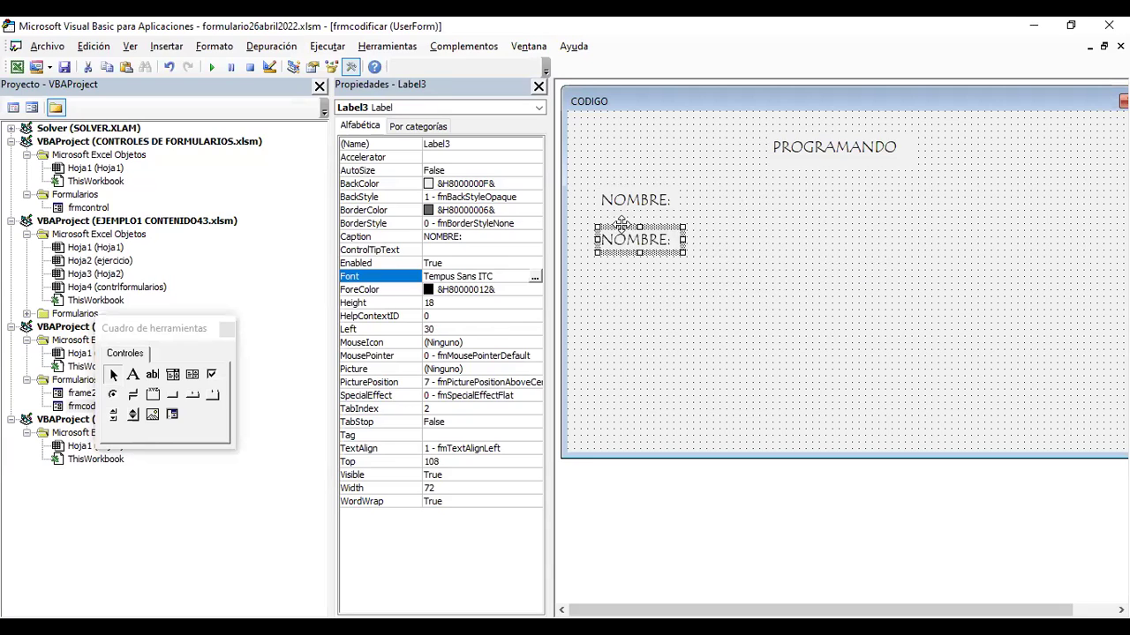
click(670, 238)
key(BackSpace)
key(BackSpace)
key(BackSpace)
key(BackSpace)
key(BackSpace)
key(BackSpace)
key(BackSpace)
text(DIRECCION)
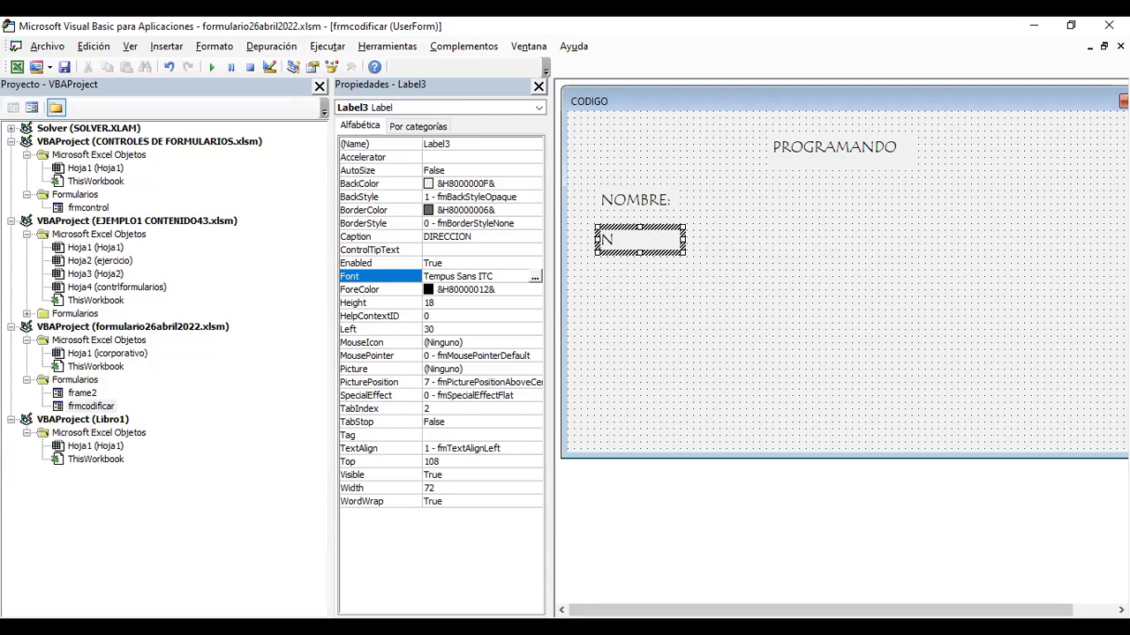
click(713, 305)
click(647, 244)
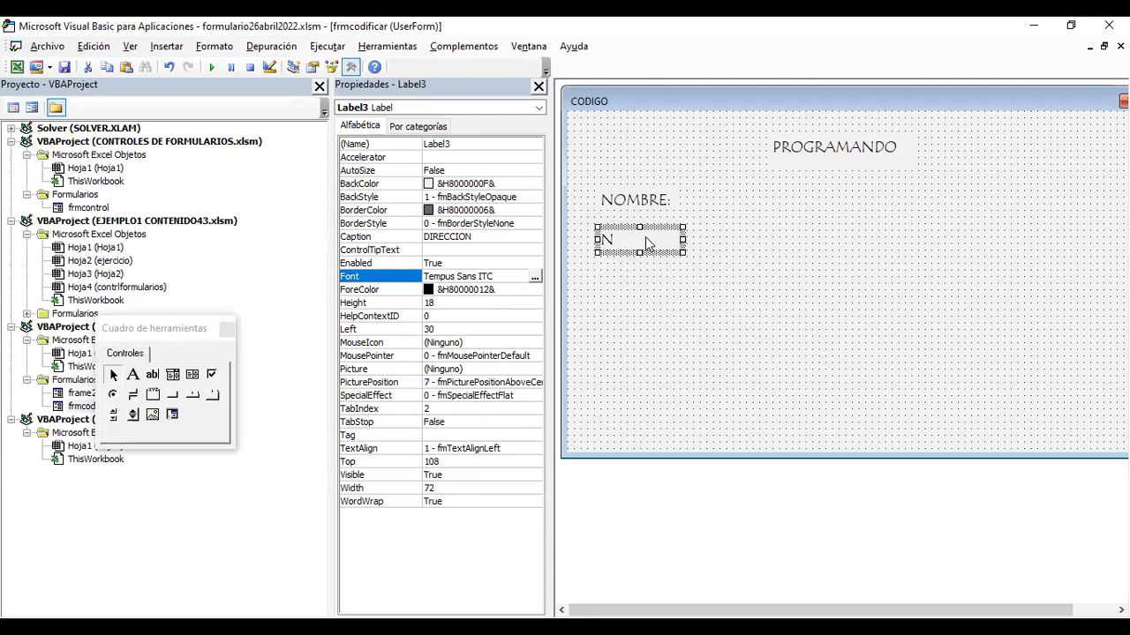
click(617, 238)
key(BackSpace)
text(DIRECCION)
click(706, 273)
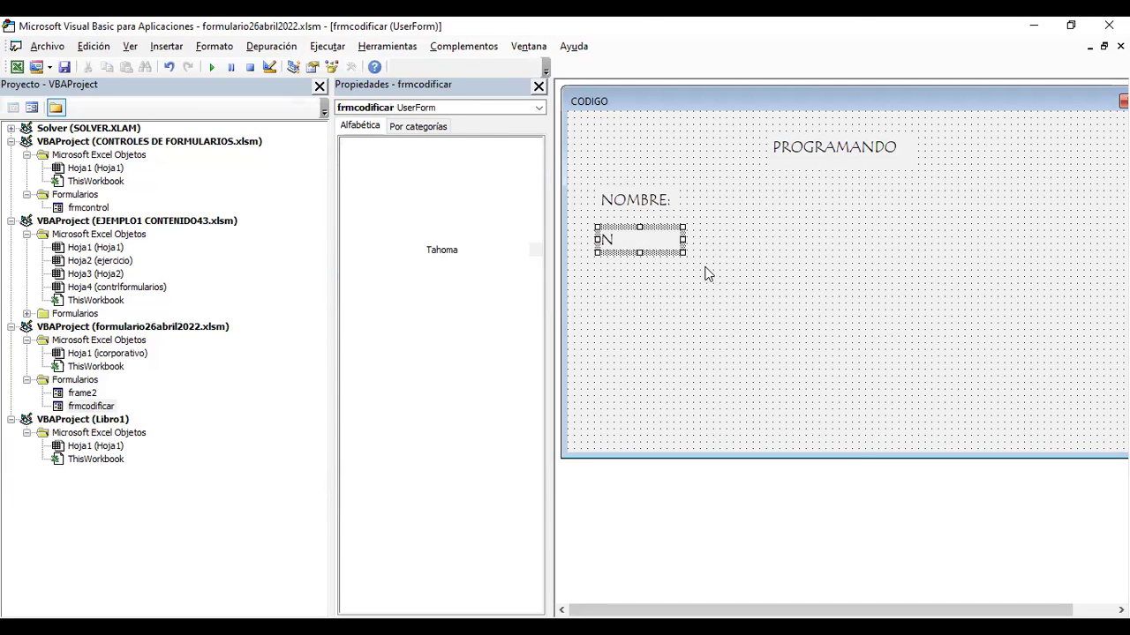
Step: Correct the caption to read DIRECCION and narrow the label to fit its text
click(633, 240)
drag(683, 239, 789, 239)
click(750, 241)
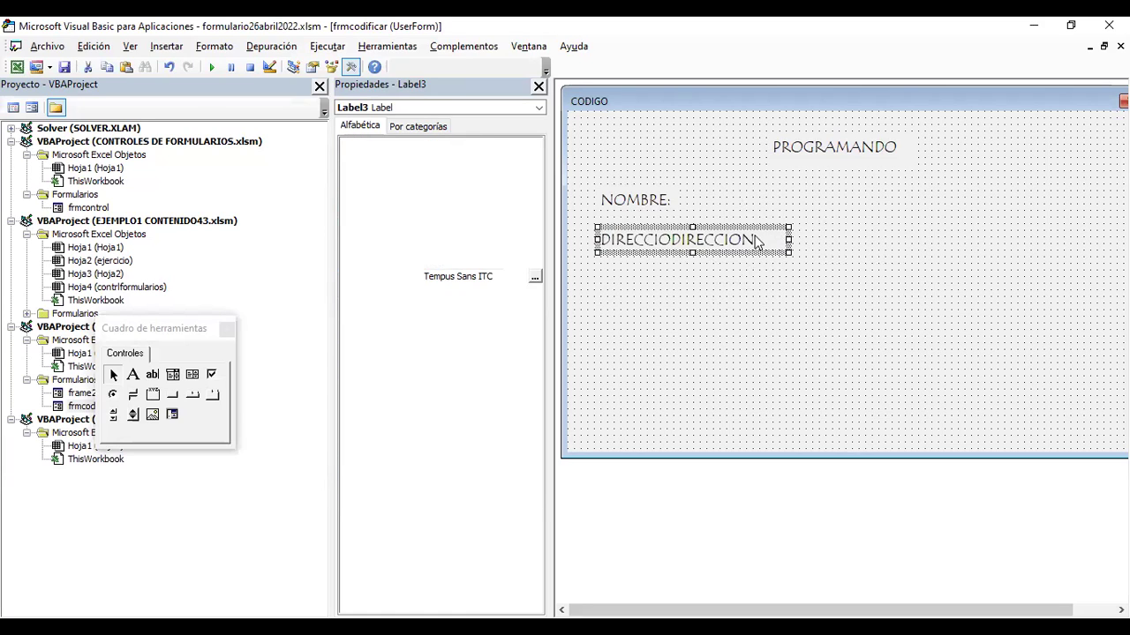
key(BackSpace)
key(BackSpace)
key(BackSpace)
key(BackSpace)
key(BackSpace)
key(BackSpace)
key(BackSpace)
key(BackSpace)
key(BackSpace)
text(N)
click(738, 321)
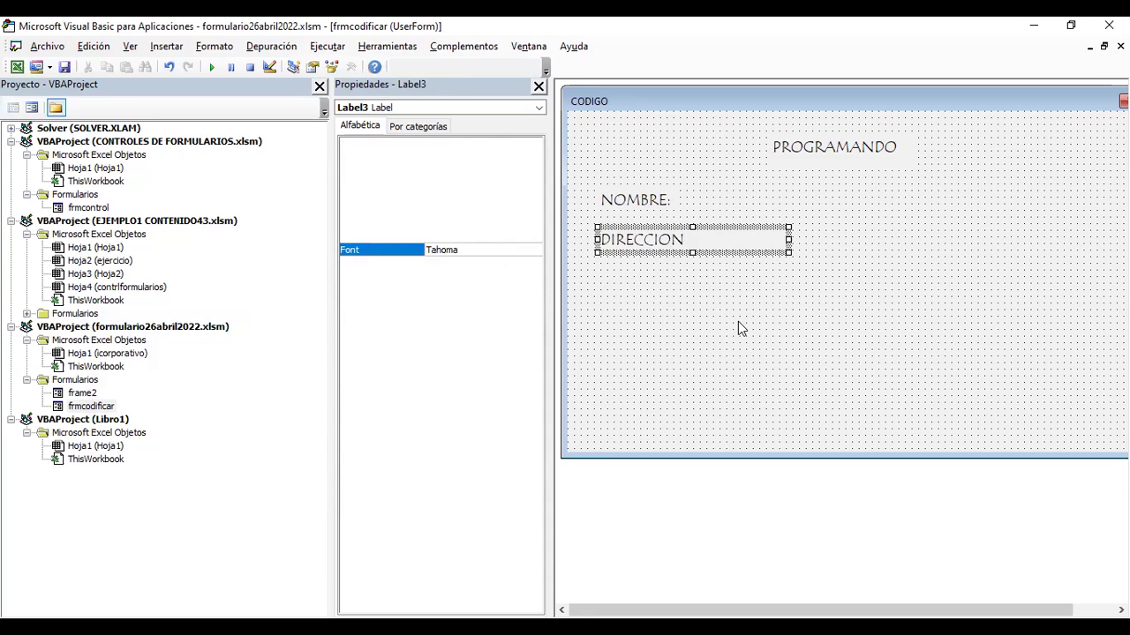
click(631, 253)
drag(782, 246, 697, 244)
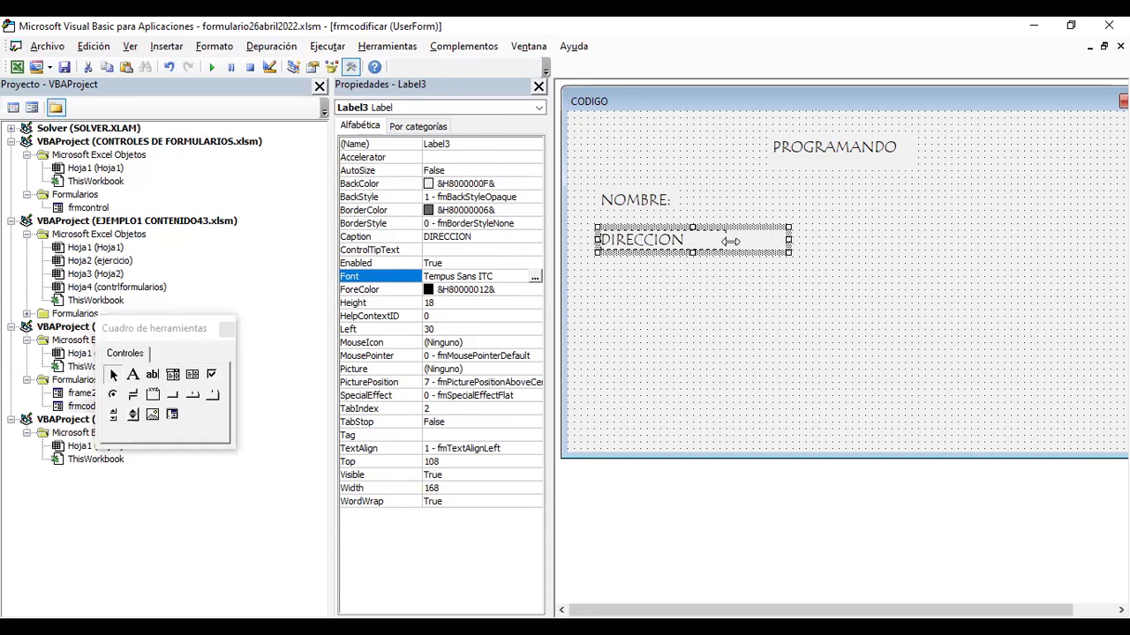
click(681, 305)
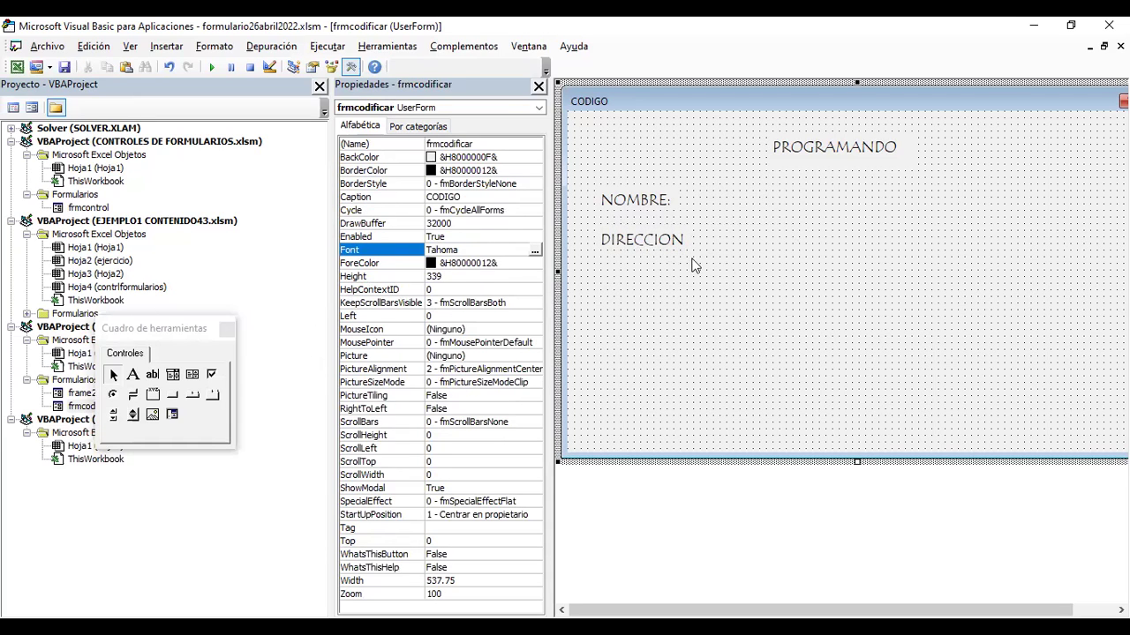
Step: Paste another copy of the DIRECCION label onto the form
click(628, 247)
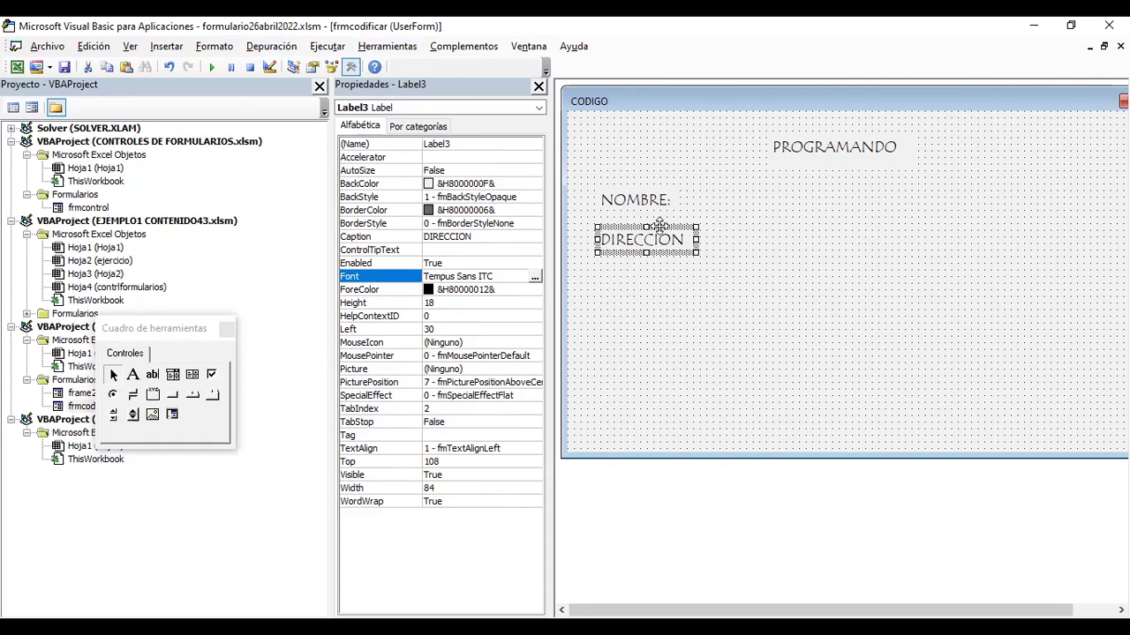
key(ctrl+c)
key(ctrl+v)
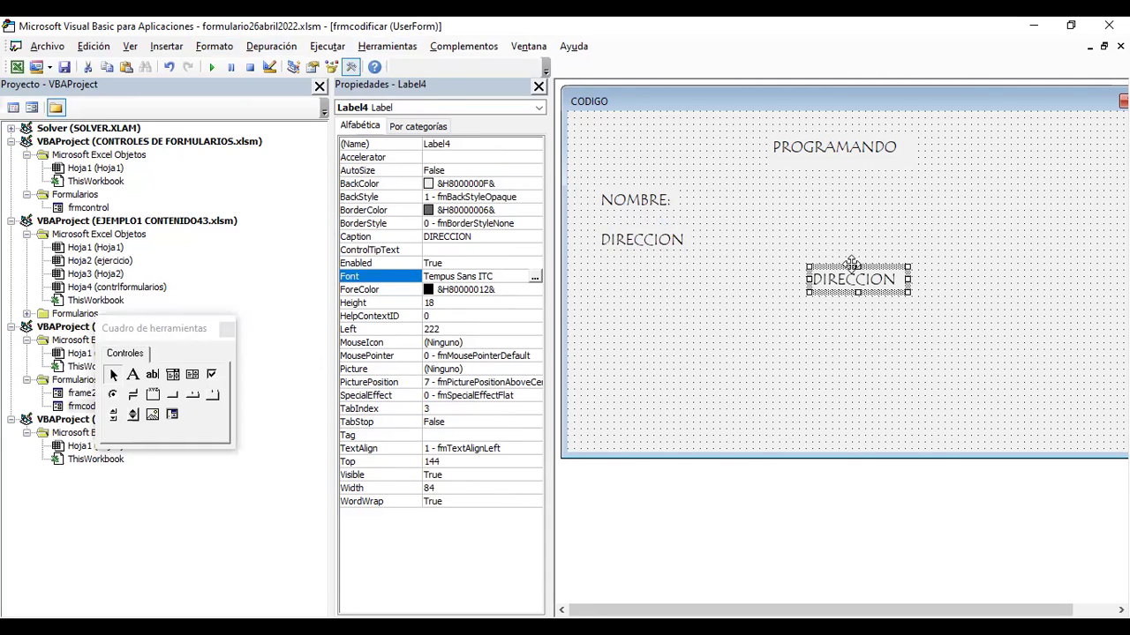
Step: Move the pasted label under DIRECCION and change its caption to CORREO:
drag(850, 264, 641, 277)
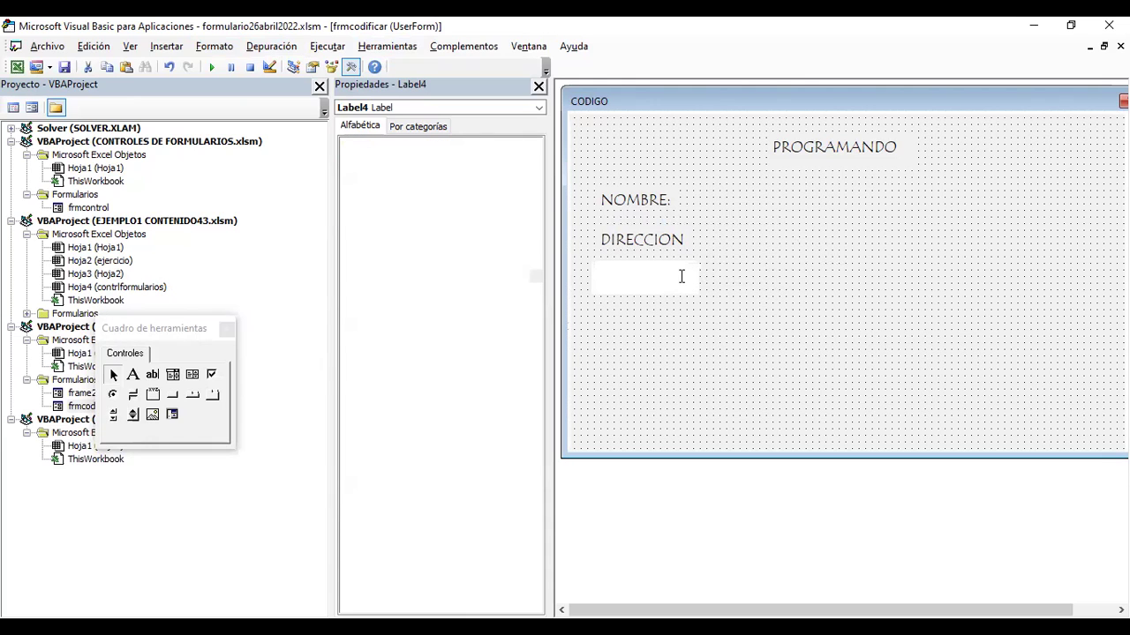
key(BackSpace)
key(BackSpace)
key(BackSpace)
key(BackSpace)
key(BackSpace)
key(BackSpace)
key(BackSpace)
text(CORRER)
key(BackSpace)
text(O:)
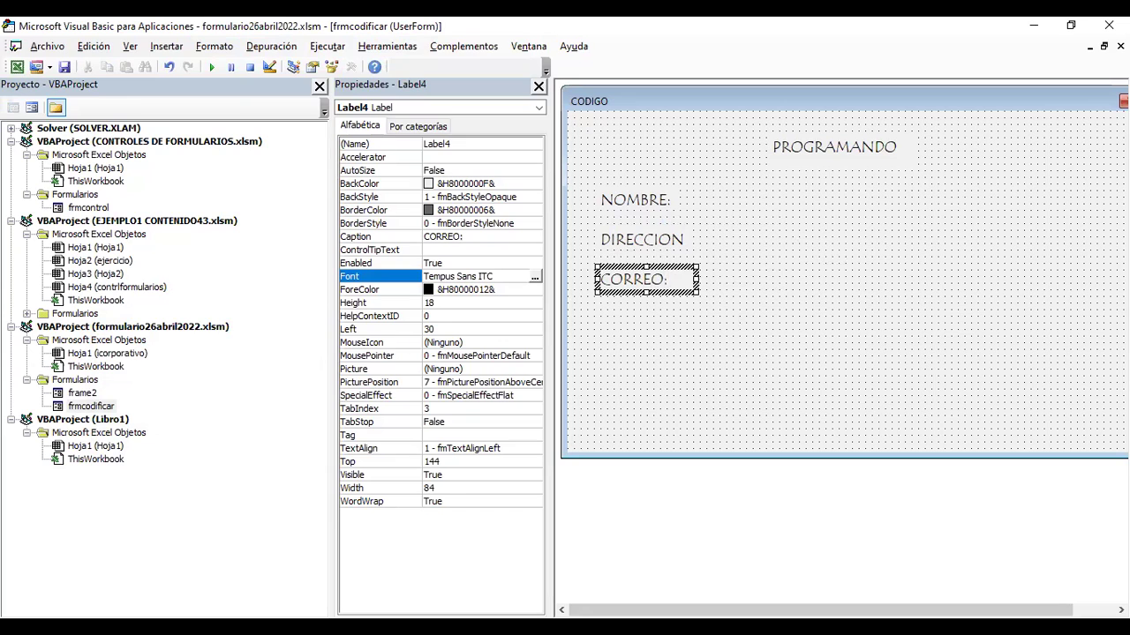
click(872, 316)
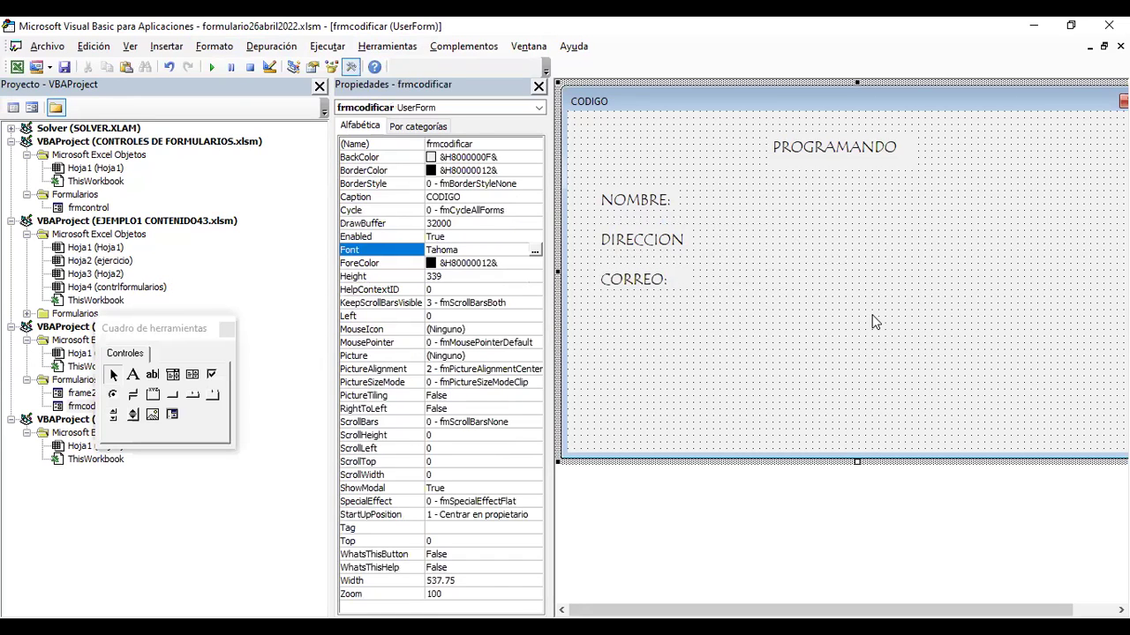
Step: Draw a frame and move the NOMBRE:, DIRECCION and CORREO: labels inside it
click(153, 397)
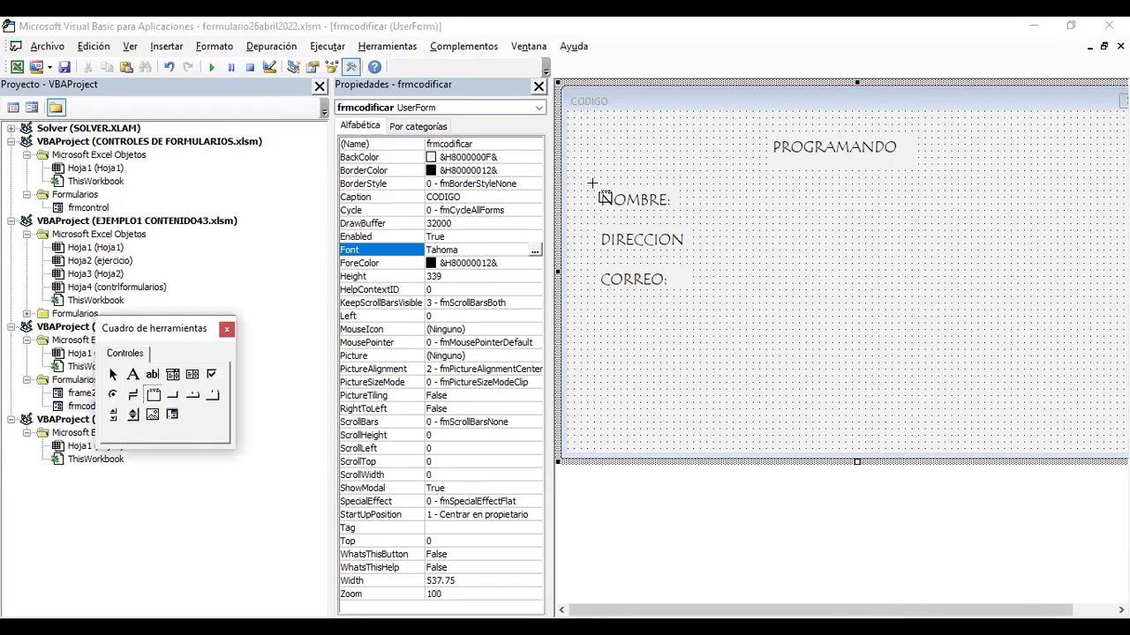
drag(591, 182, 1005, 314)
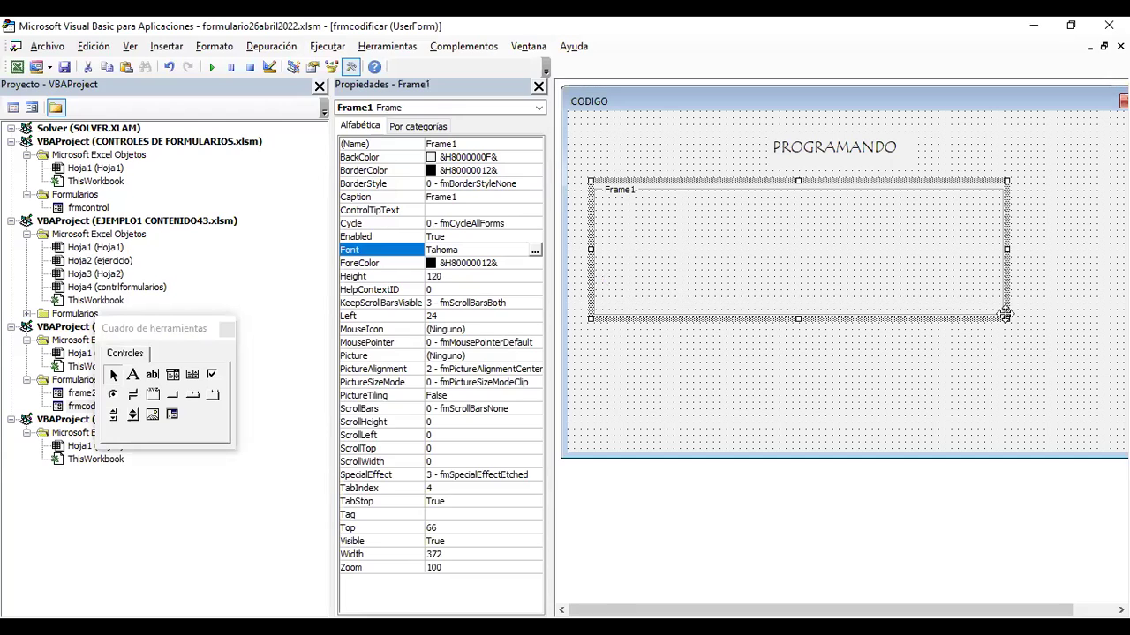
drag(733, 182, 858, 235)
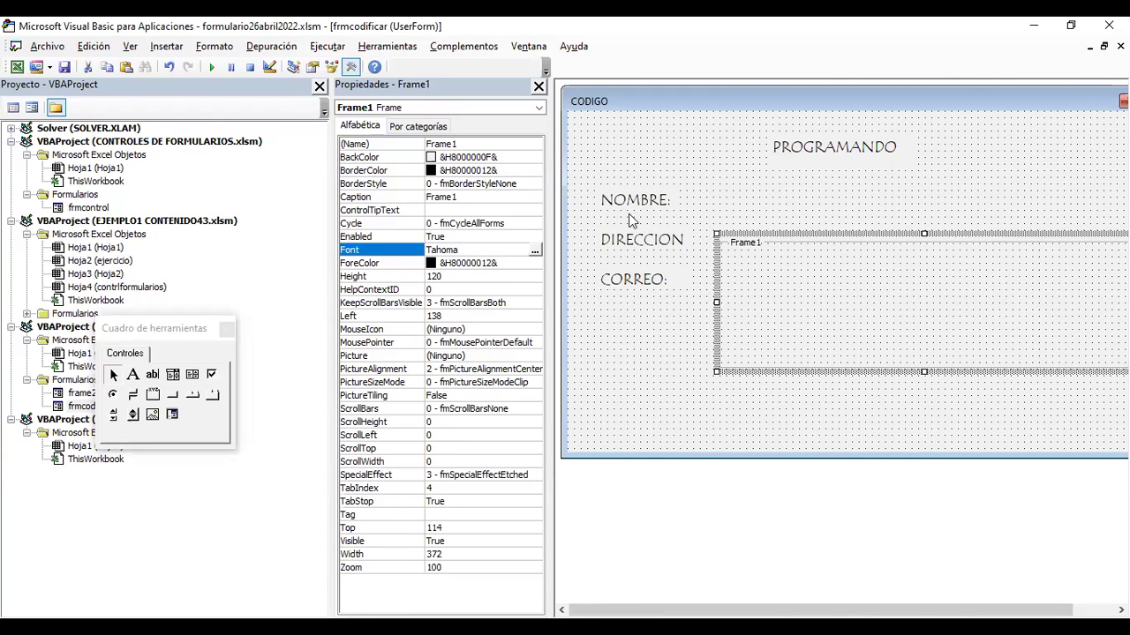
click(630, 203)
drag(626, 186, 774, 263)
drag(643, 250, 798, 309)
click(633, 281)
drag(643, 276, 800, 328)
drag(838, 238, 764, 212)
click(691, 179)
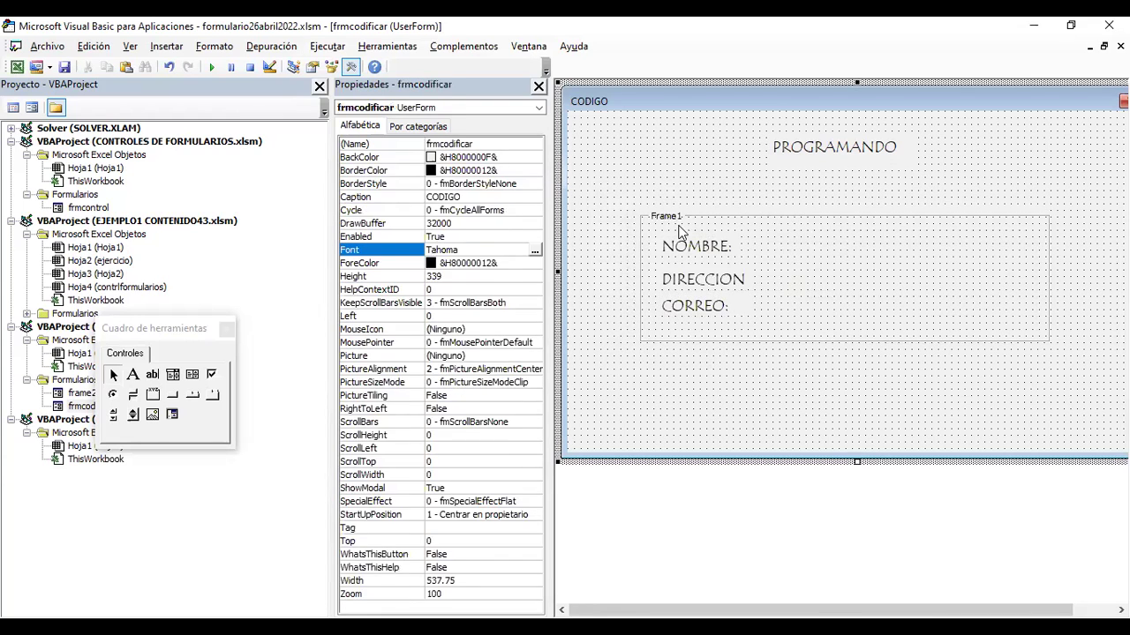
Step: Set the frame's caption to DATOS GENERALES
click(679, 231)
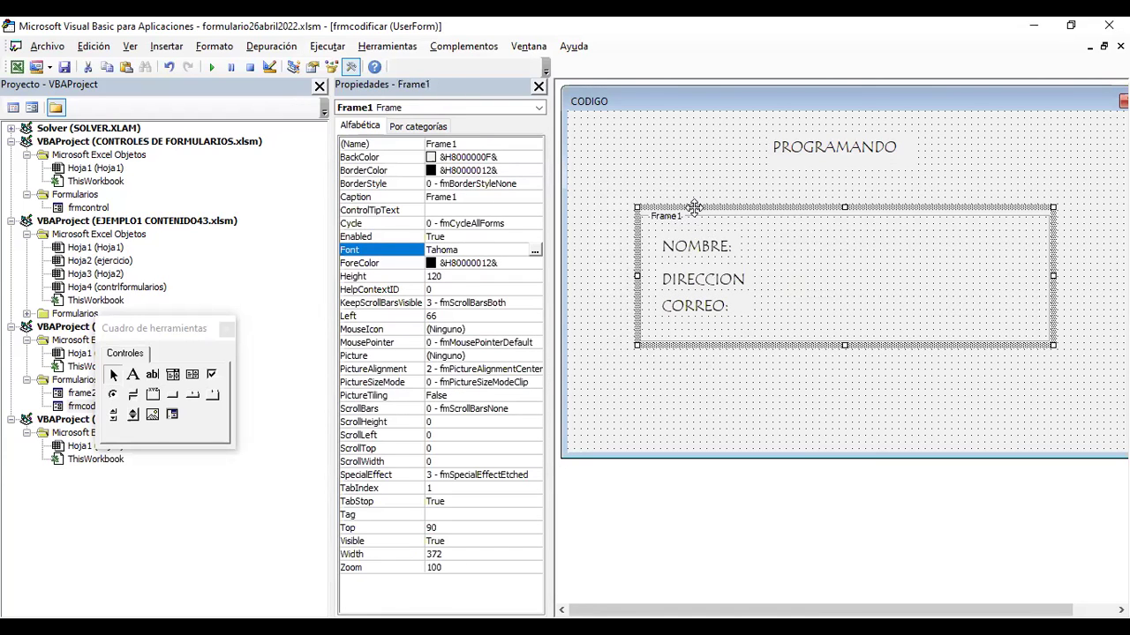
click(469, 196)
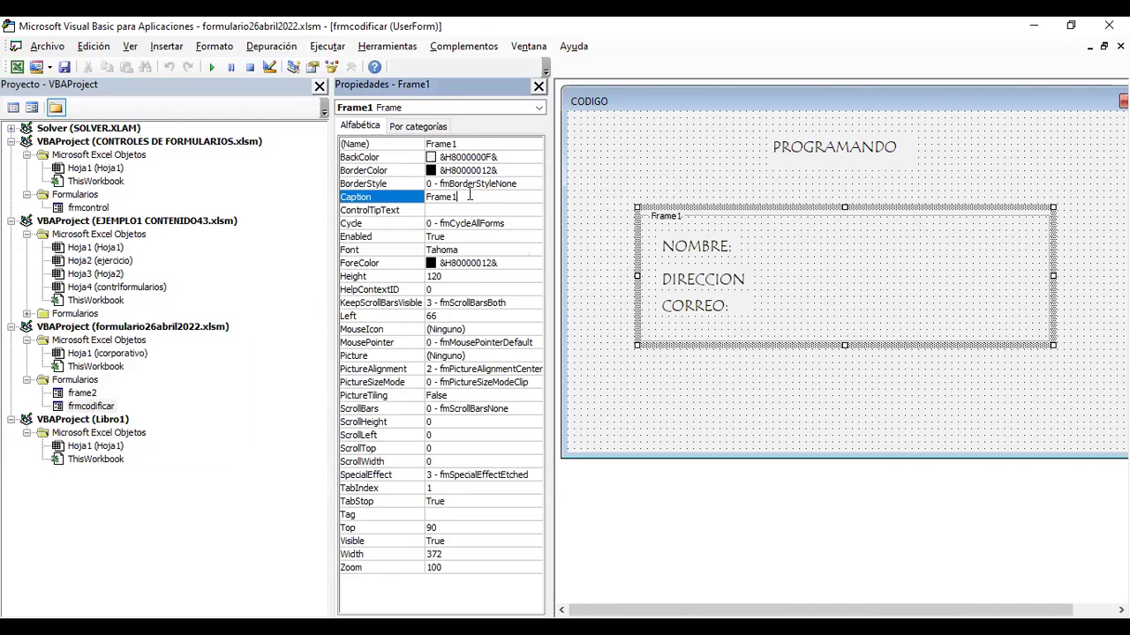
key(BackSpace)
key(BackSpace)
key(BackSpace)
key(BackSpace)
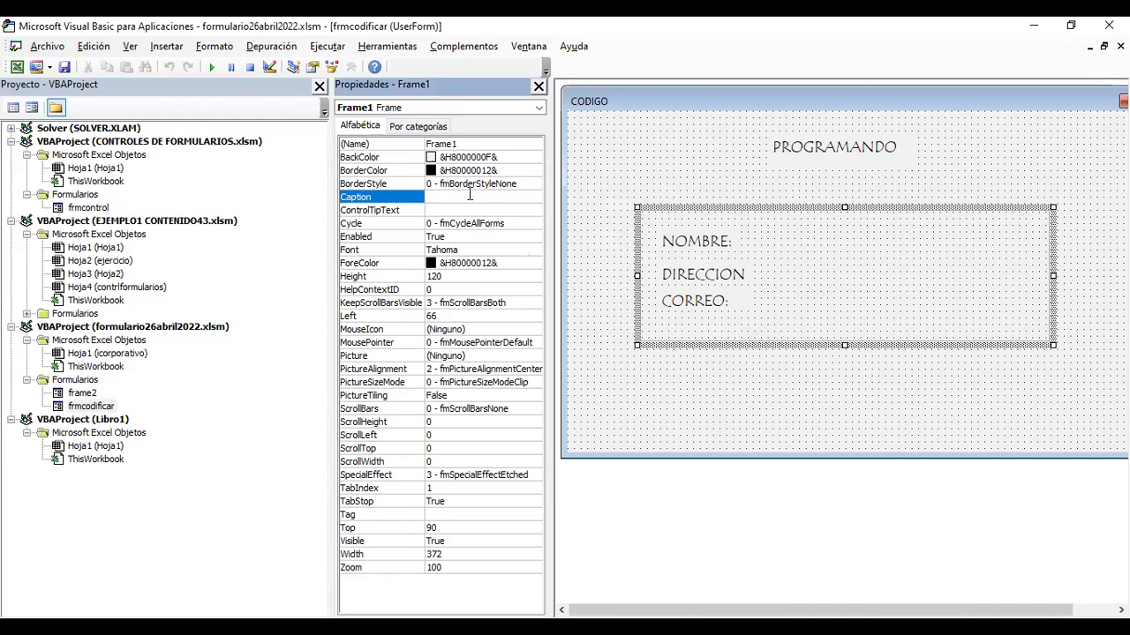
text(DATOS )
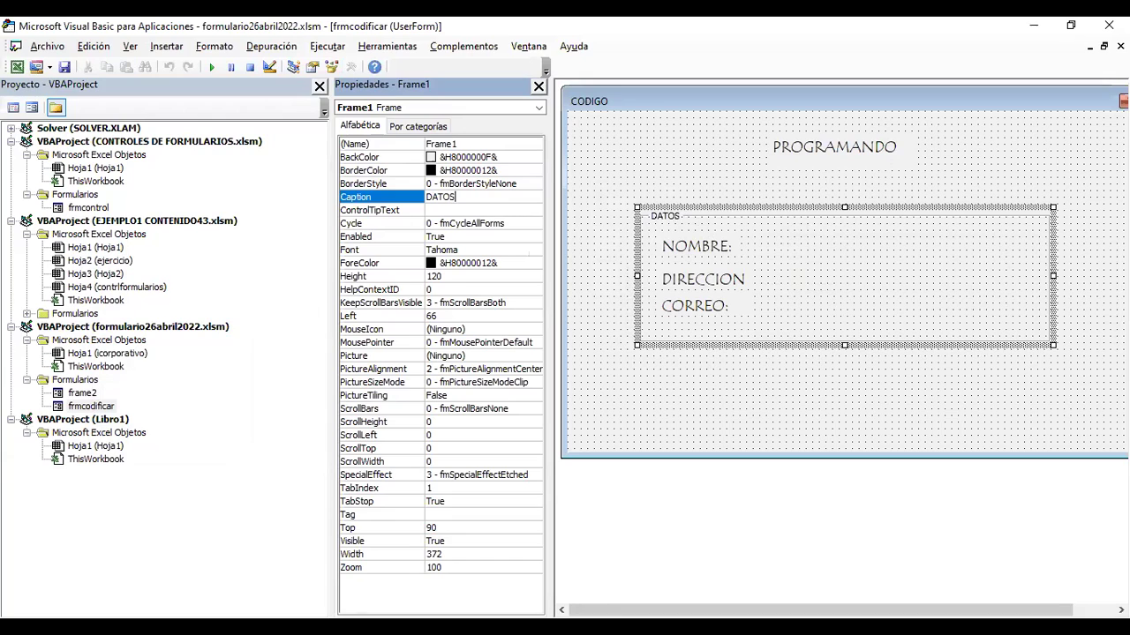
text(GENERALES)
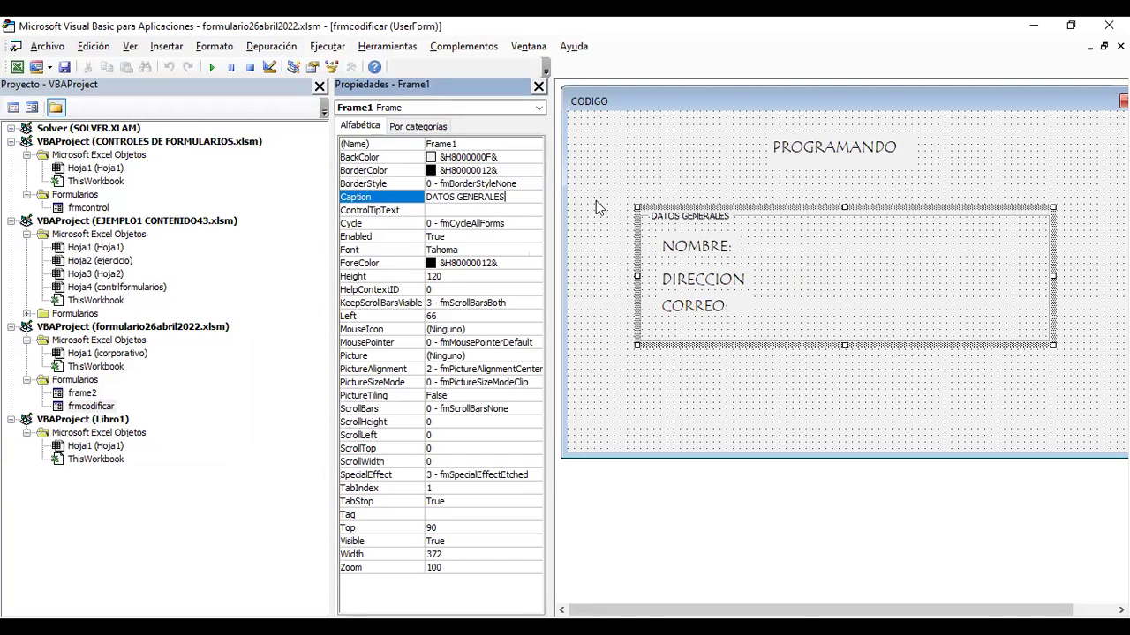
click(679, 159)
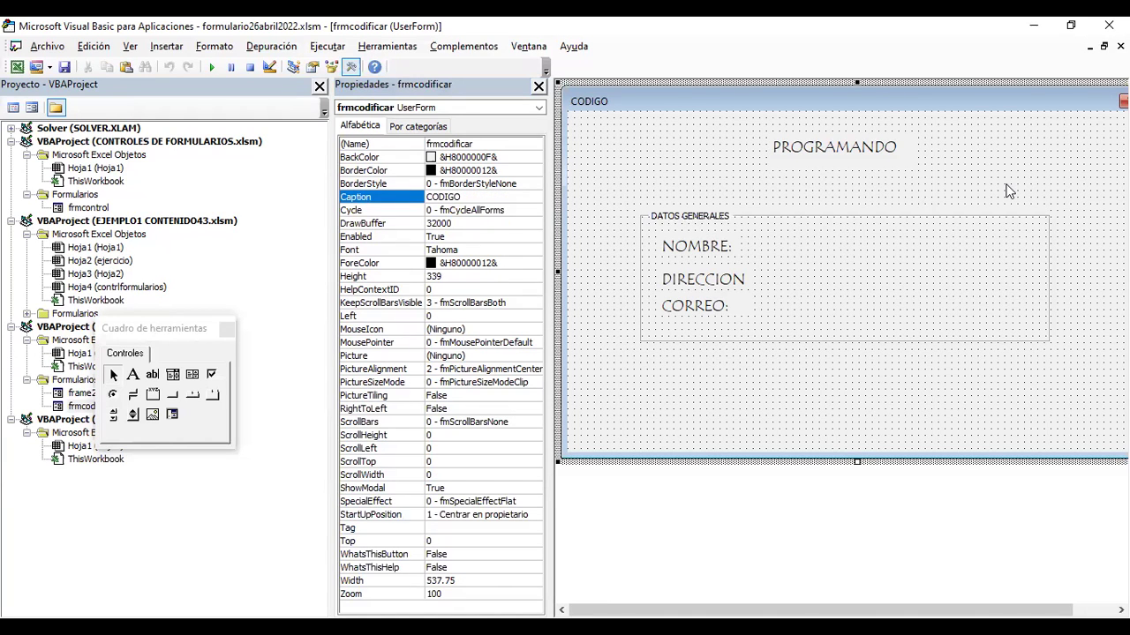
Step: Add a text box beside NOMBRE: inside the frame and name it txtnombre
click(718, 249)
click(807, 253)
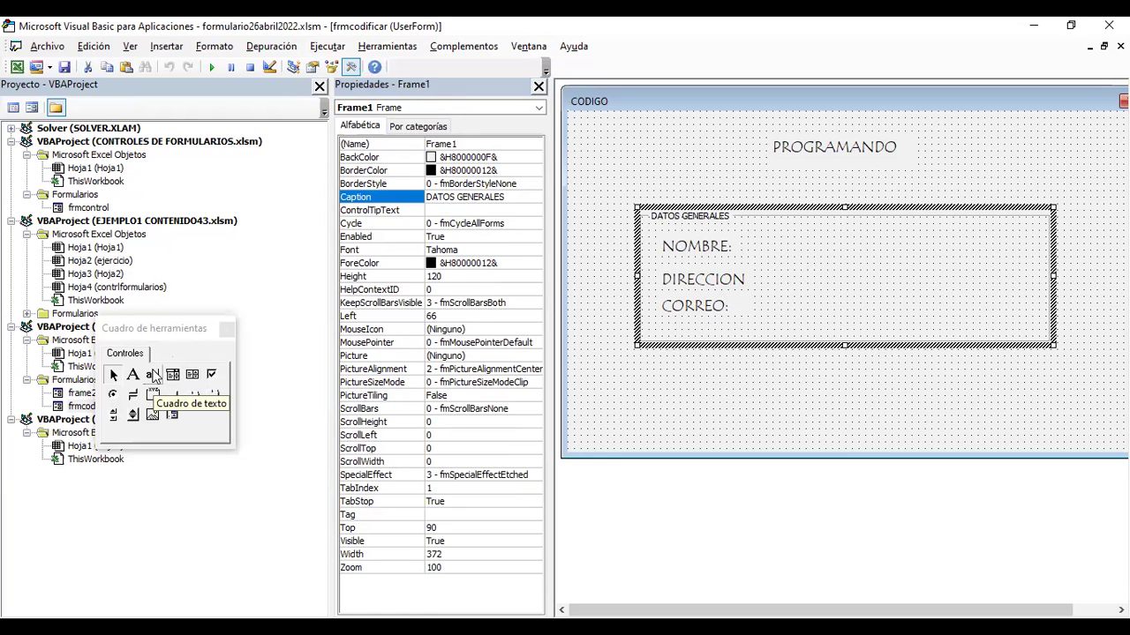
click(154, 377)
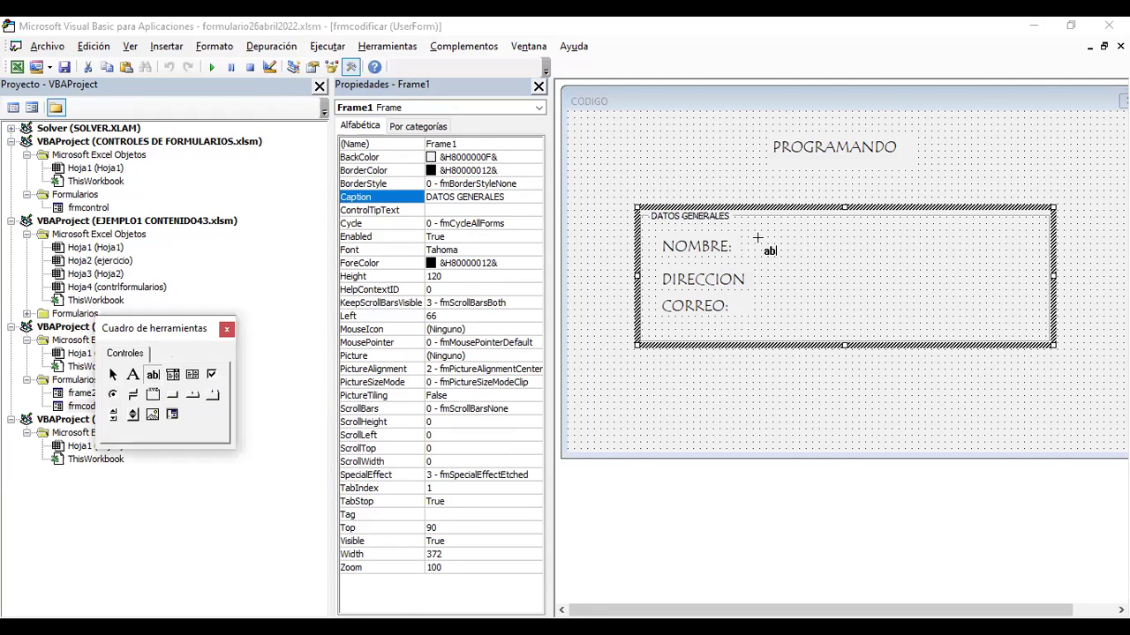
drag(756, 237, 933, 258)
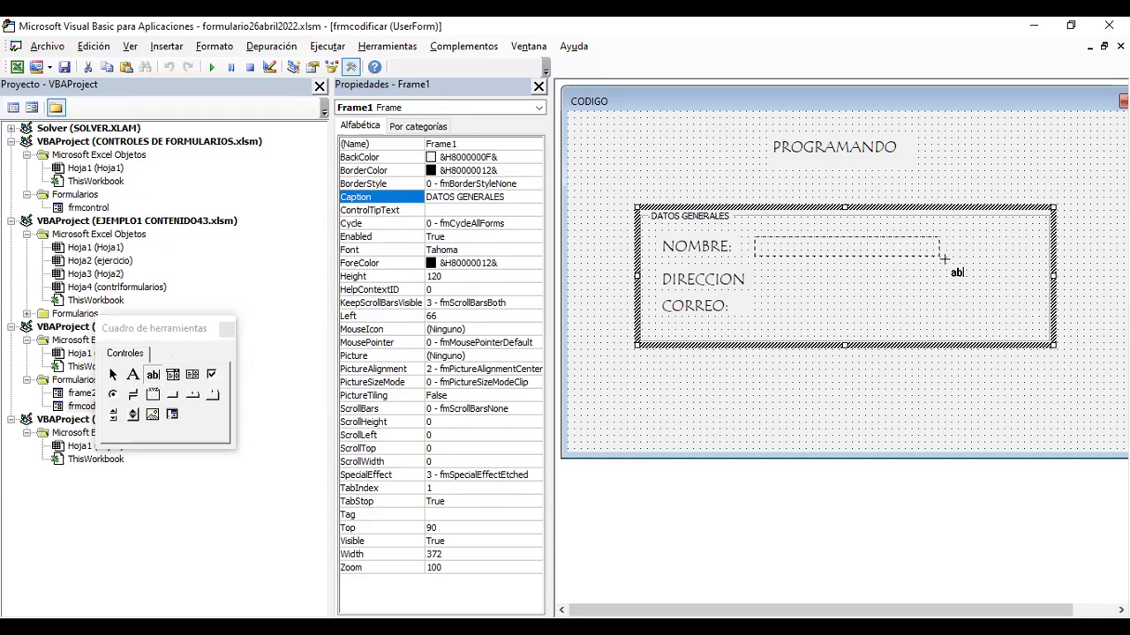
drag(934, 258, 948, 260)
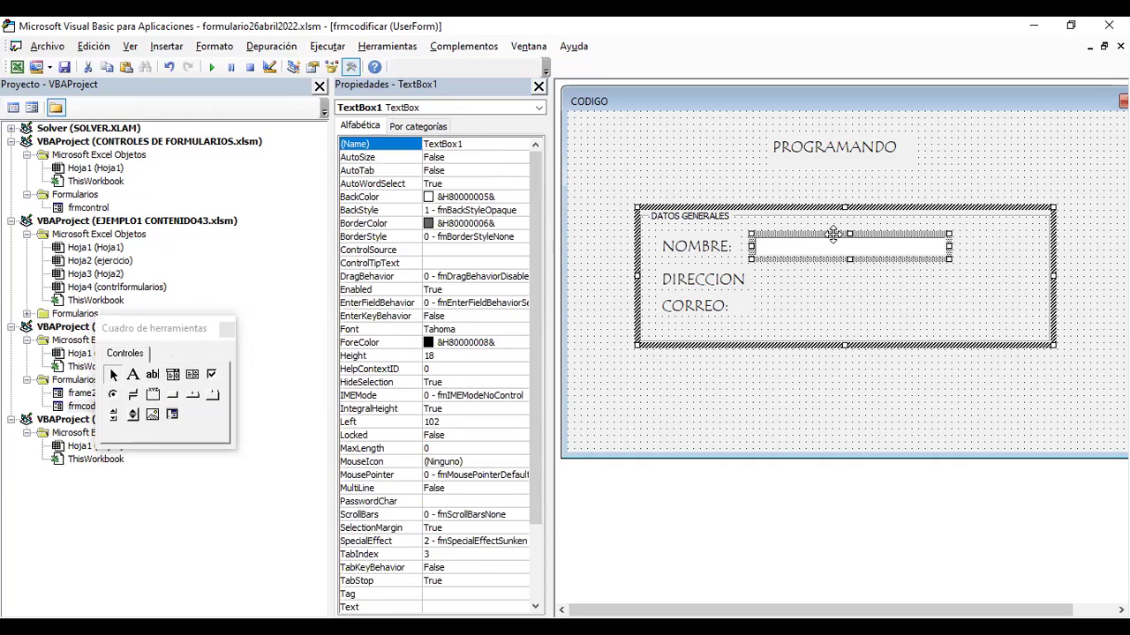
click(479, 143)
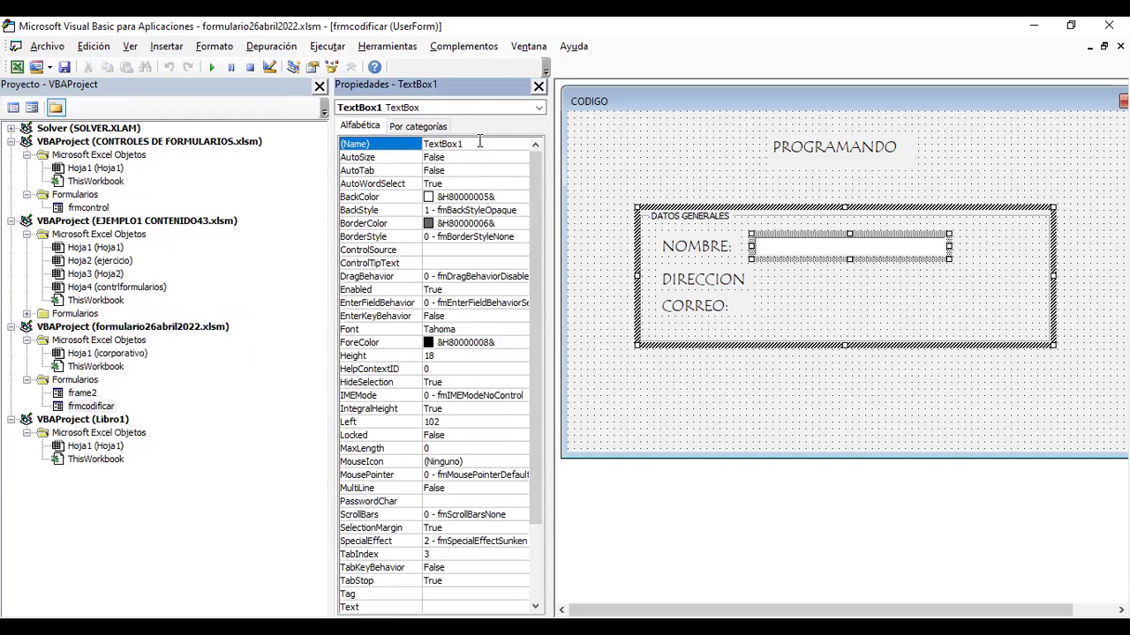
double_click(480, 143)
key(BackSpace)
text(e)
click(697, 171)
Step: Copy and paste the txtnombre text box to make a duplicate
click(805, 258)
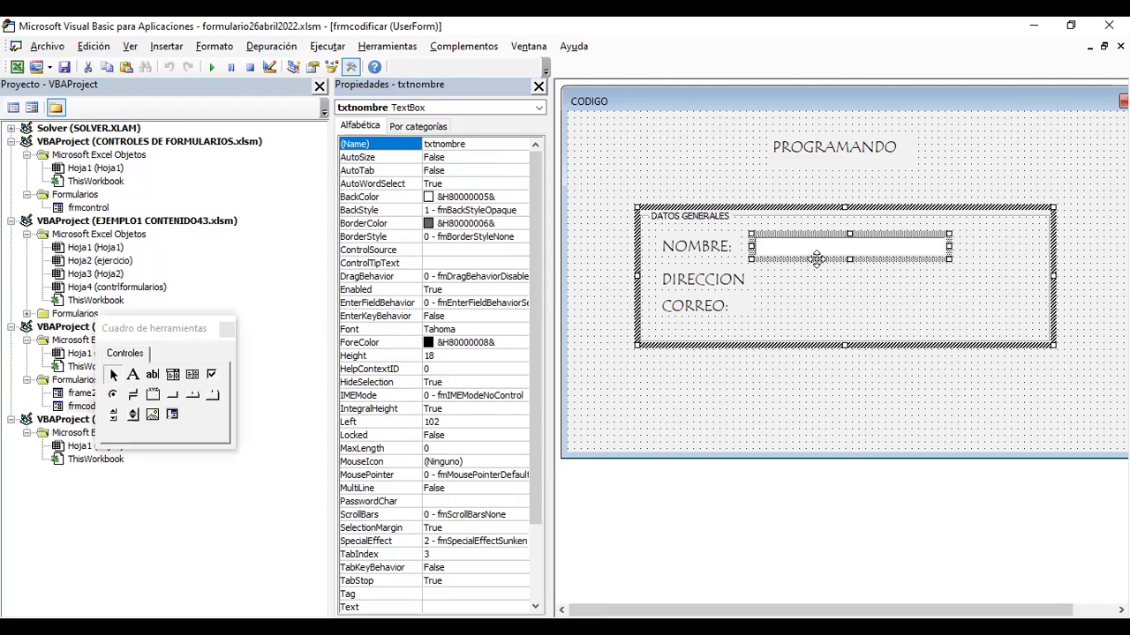
key(ctrl+c)
key(ctrl+v)
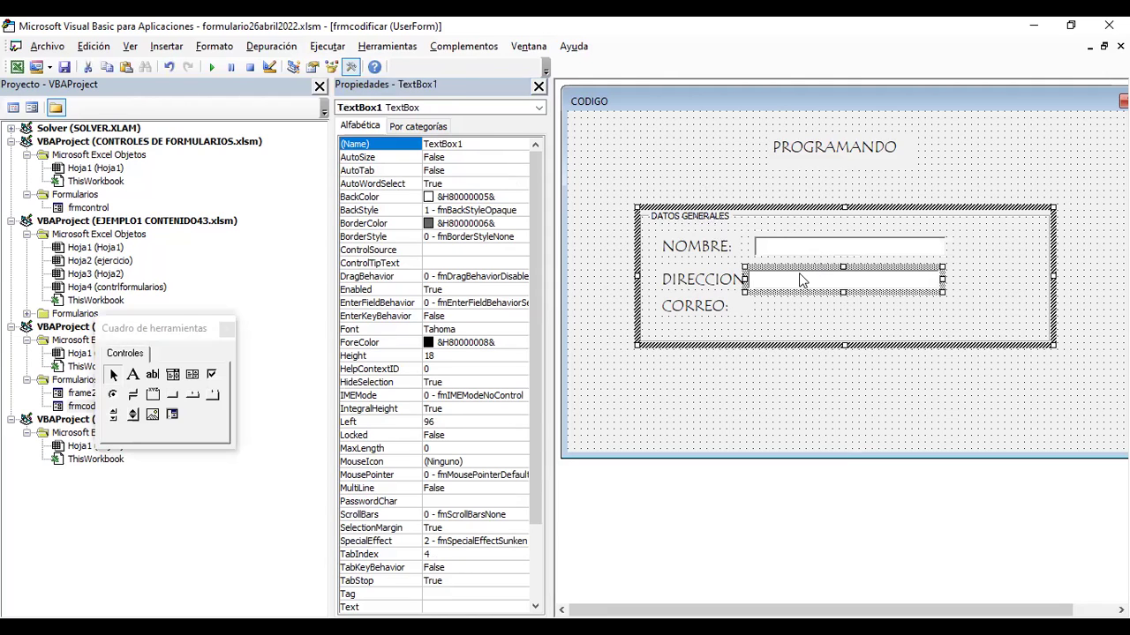
Step: Align the DIRECCION text box under txtnombre and name it txtdireccion
drag(807, 270, 813, 266)
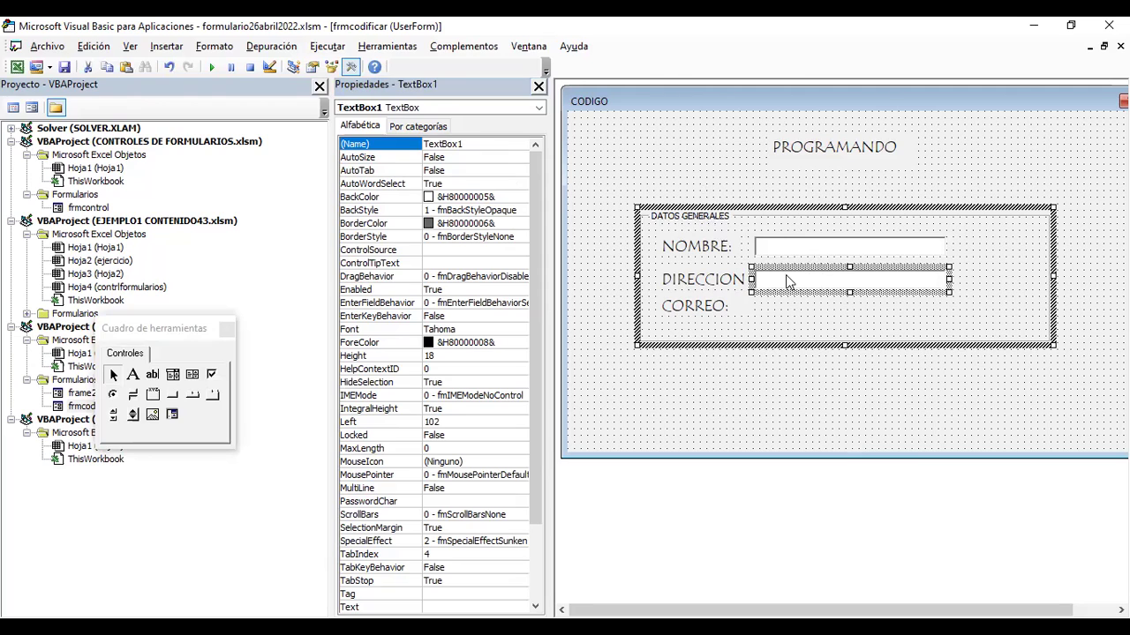
click(481, 143)
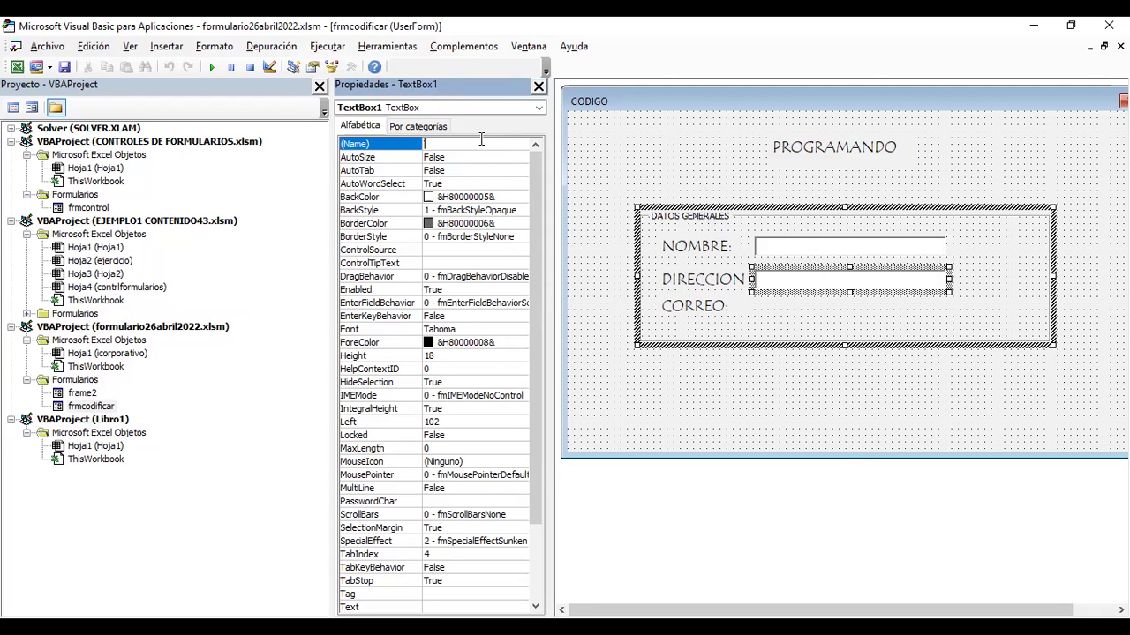
text(txt)
text(direccion)
click(717, 309)
Step: Copy the DIRECCION text box and line the copy up beside CORREO:
click(806, 312)
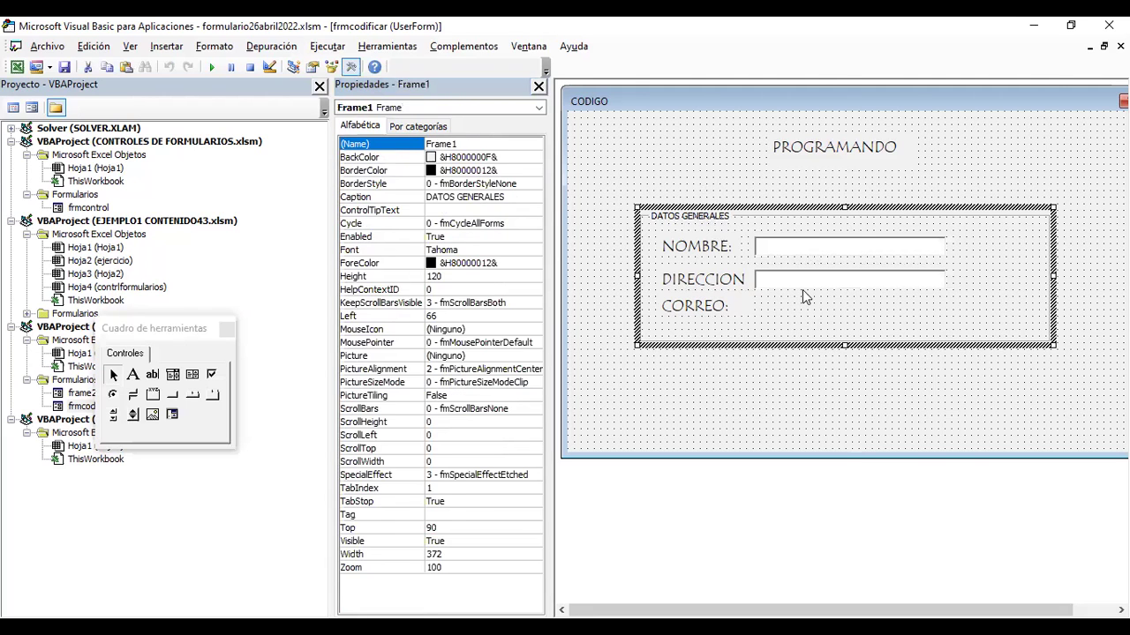
click(801, 287)
drag(805, 291, 812, 312)
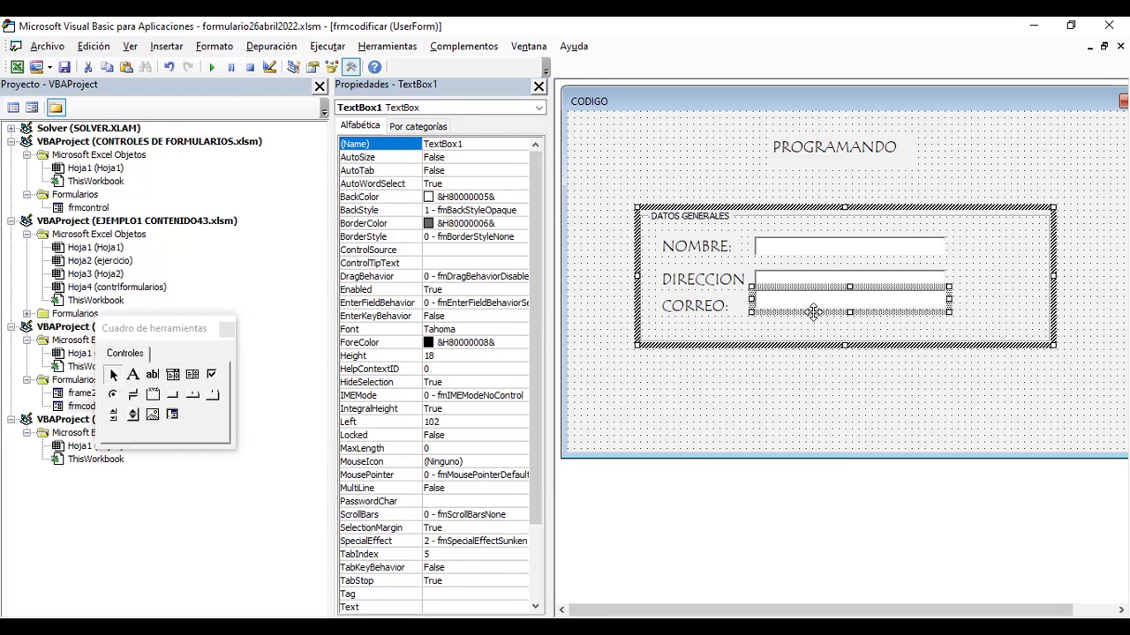
click(1006, 300)
click(812, 302)
drag(828, 287, 820, 300)
click(713, 331)
click(696, 307)
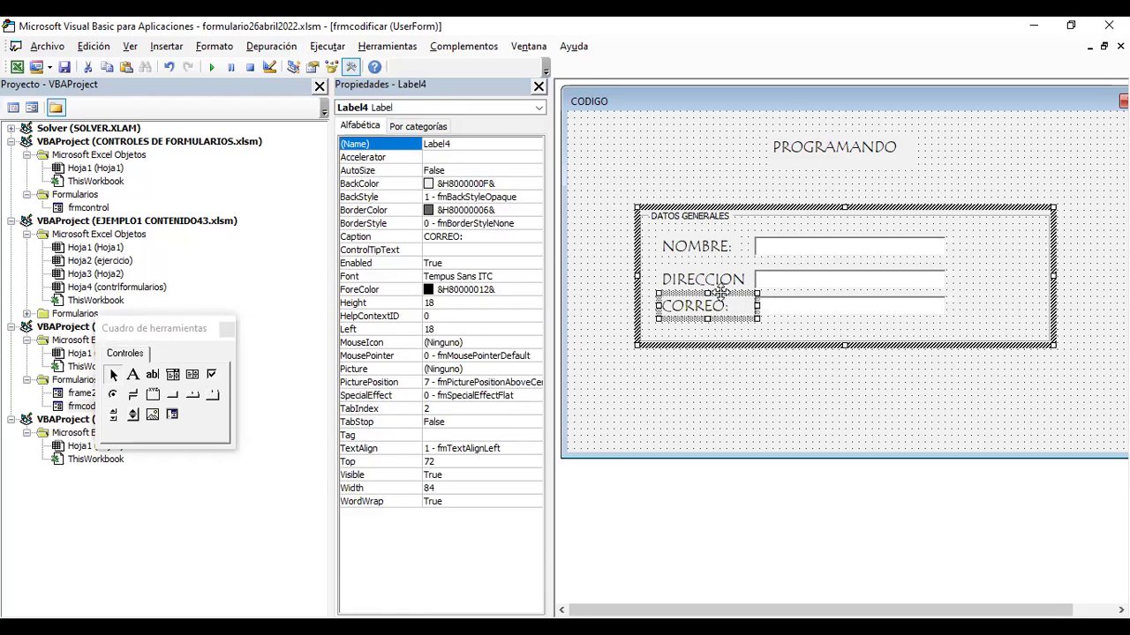
click(813, 334)
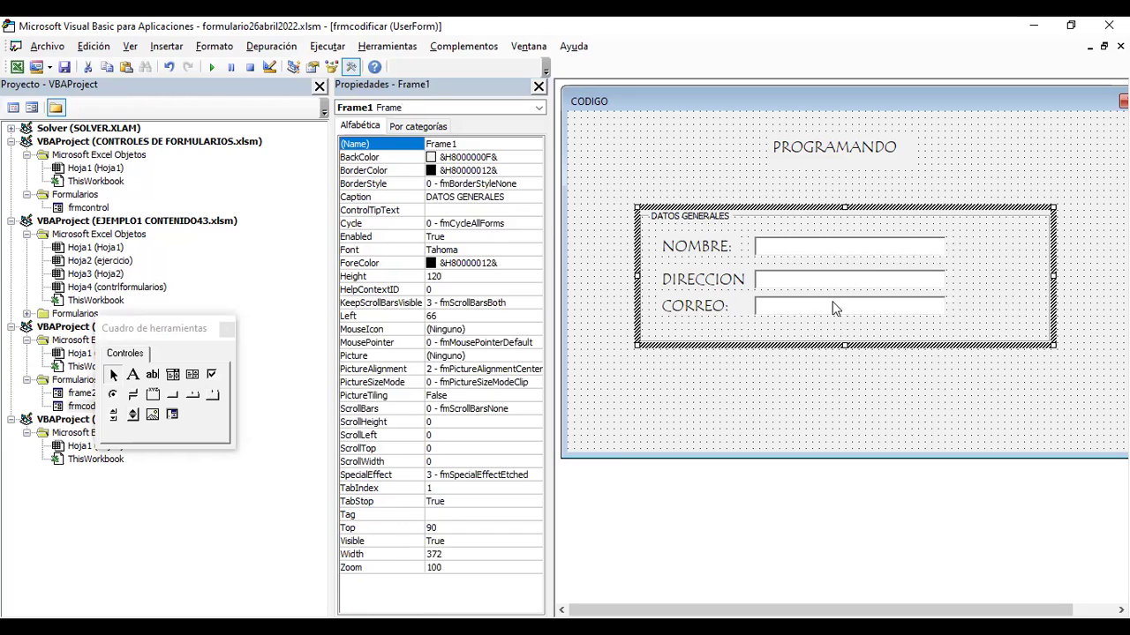
click(835, 308)
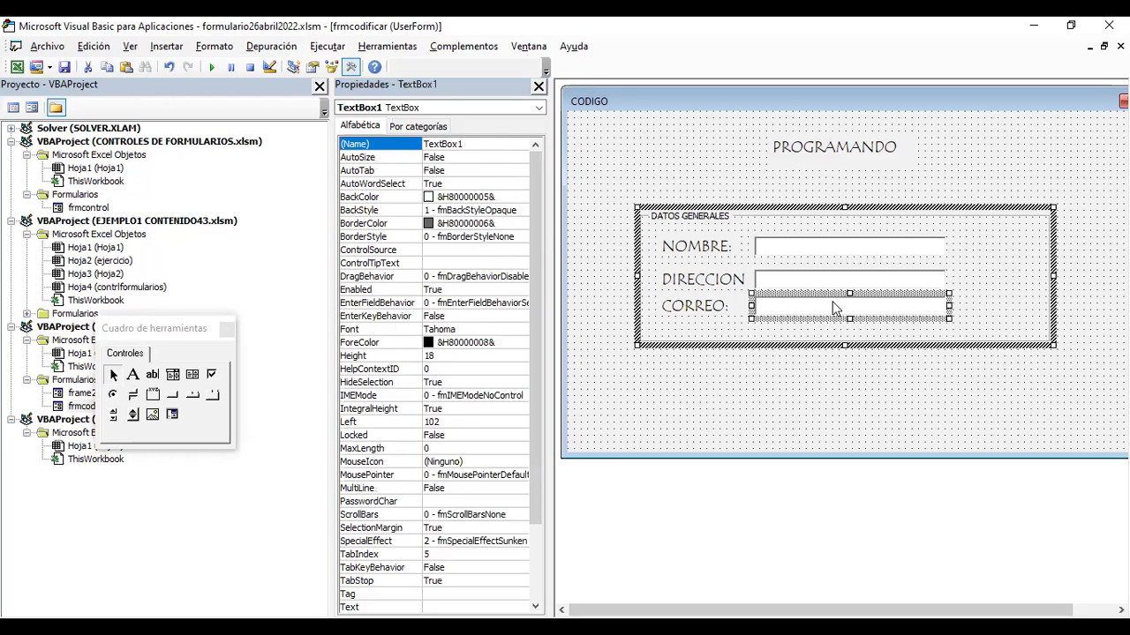
Step: Name the CORREO: text box txtcorrero
click(470, 141)
key(BackSpace)
key(BackSpace)
key(BackSpace)
key(BackSpace)
key(BackSpace)
key(BackSpace)
text(txt)
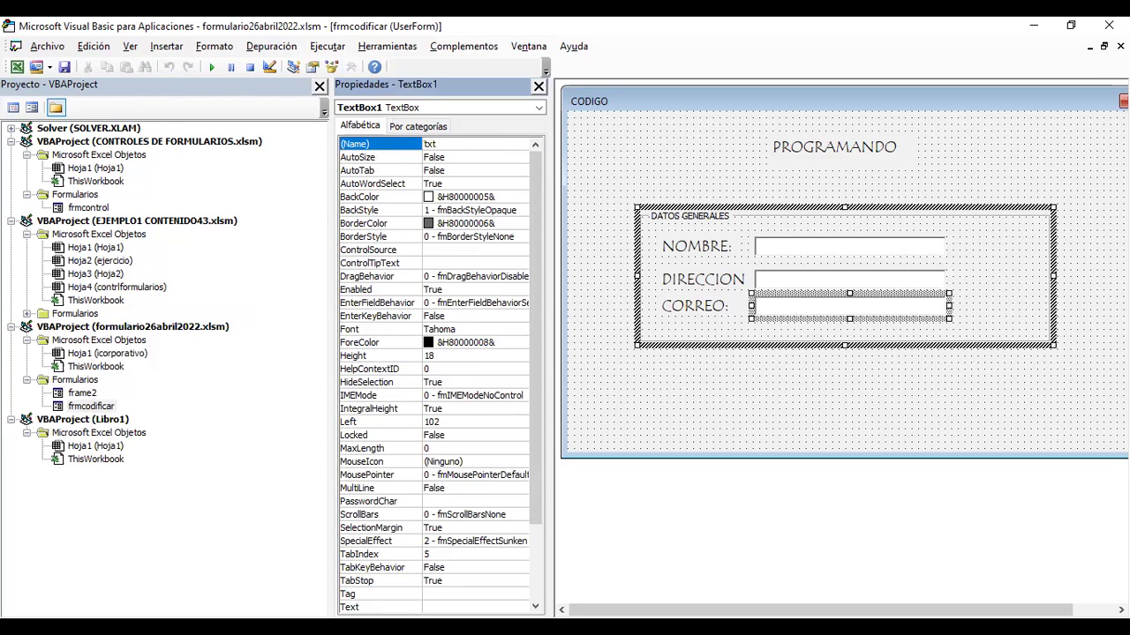
text(correro)
key(Return)
click(741, 193)
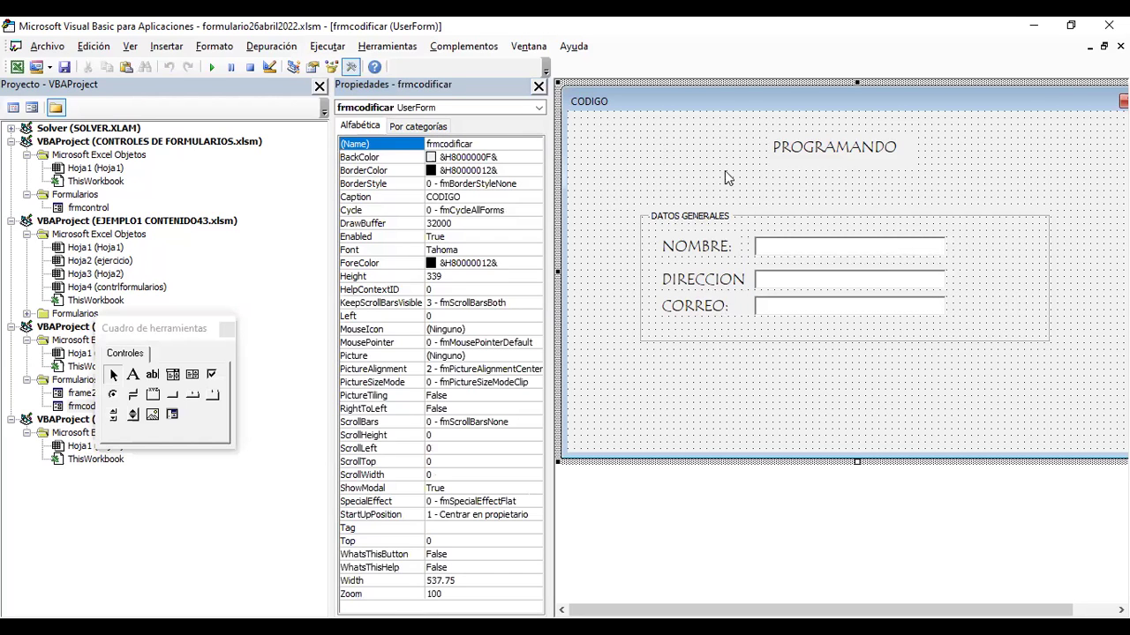
Step: Draw a command button below the DATOS GENERALES frame captioned LIMPIAR
click(177, 398)
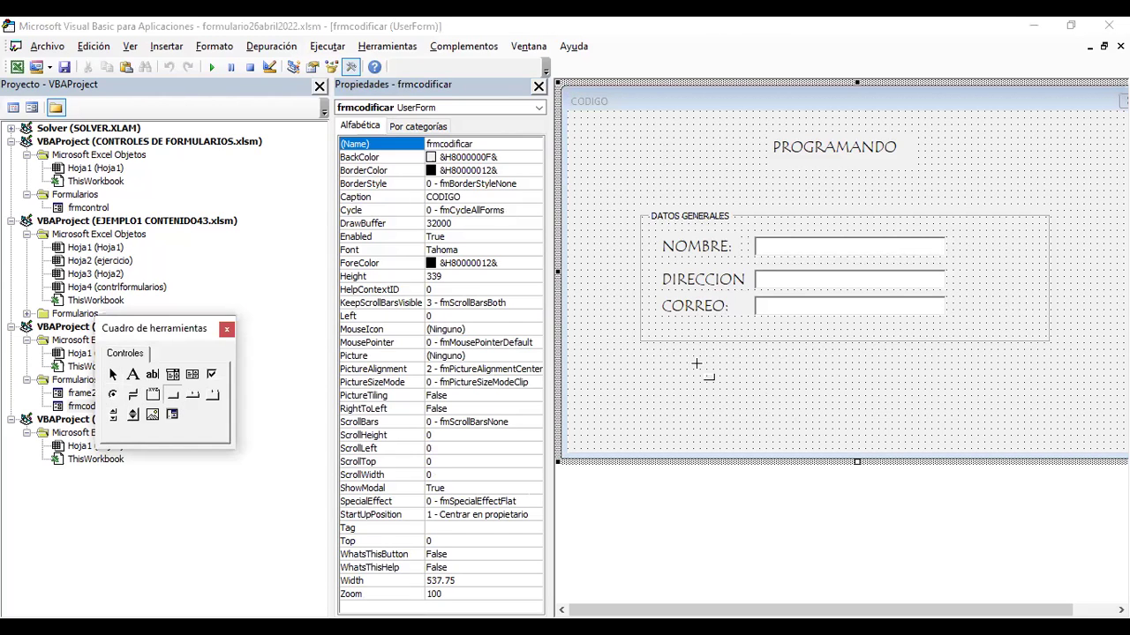
drag(697, 360, 780, 410)
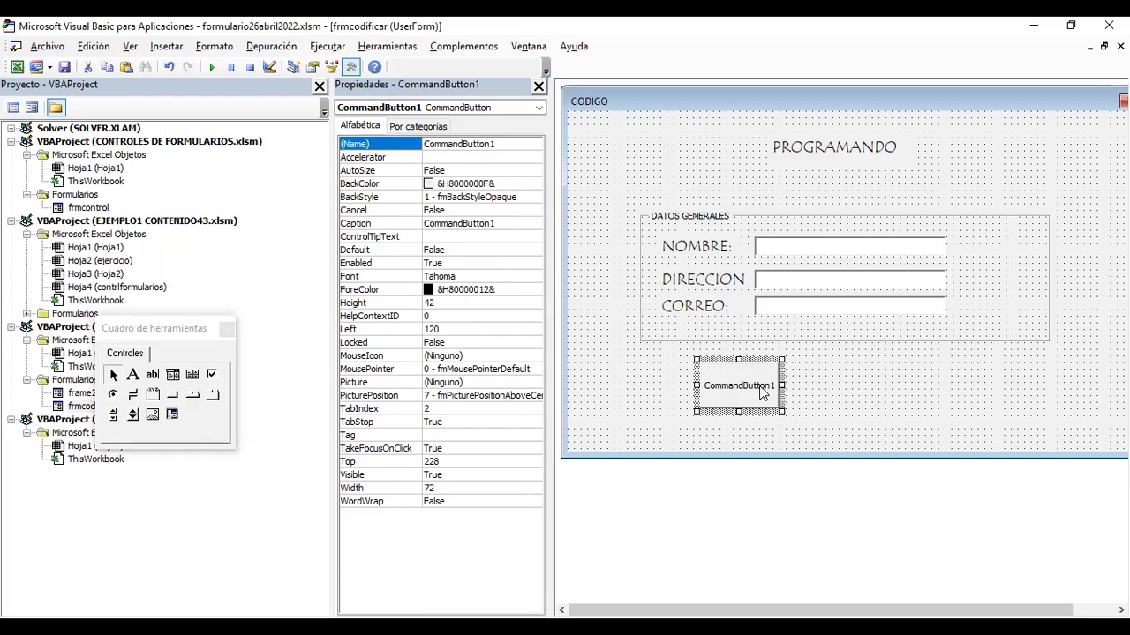
click(761, 394)
click(509, 144)
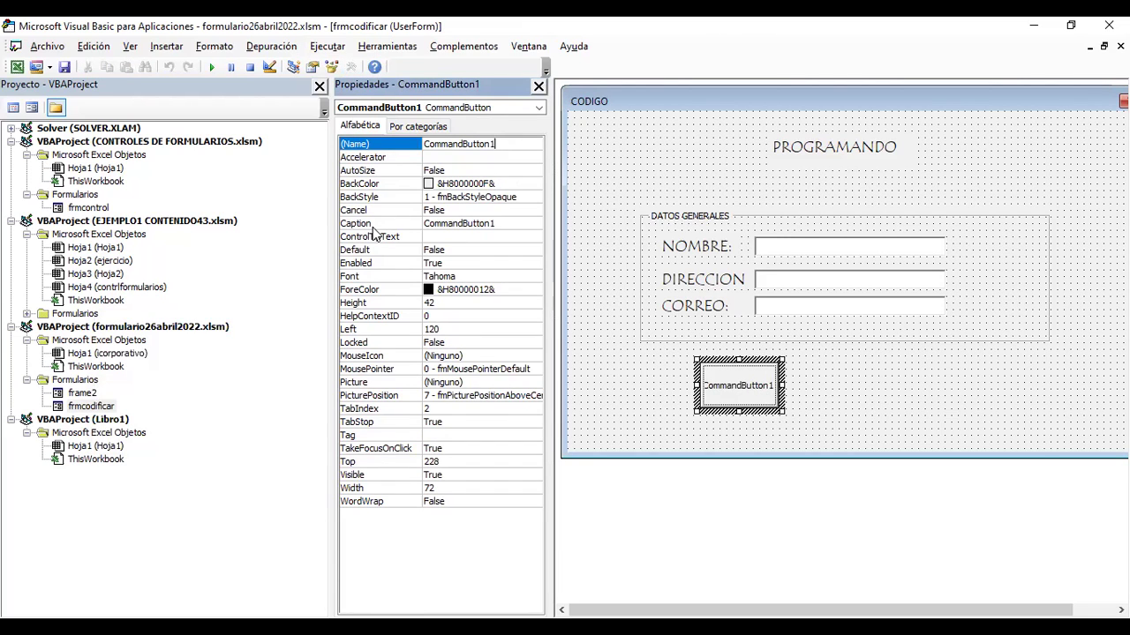
click(494, 224)
drag(499, 224, 412, 225)
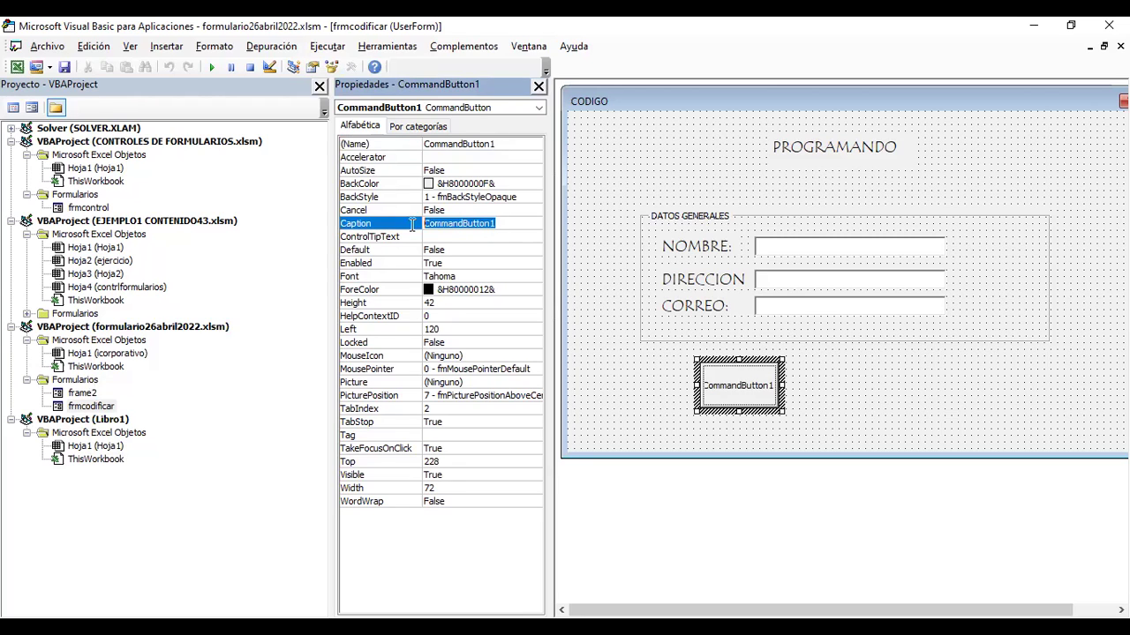
key(BackSpace)
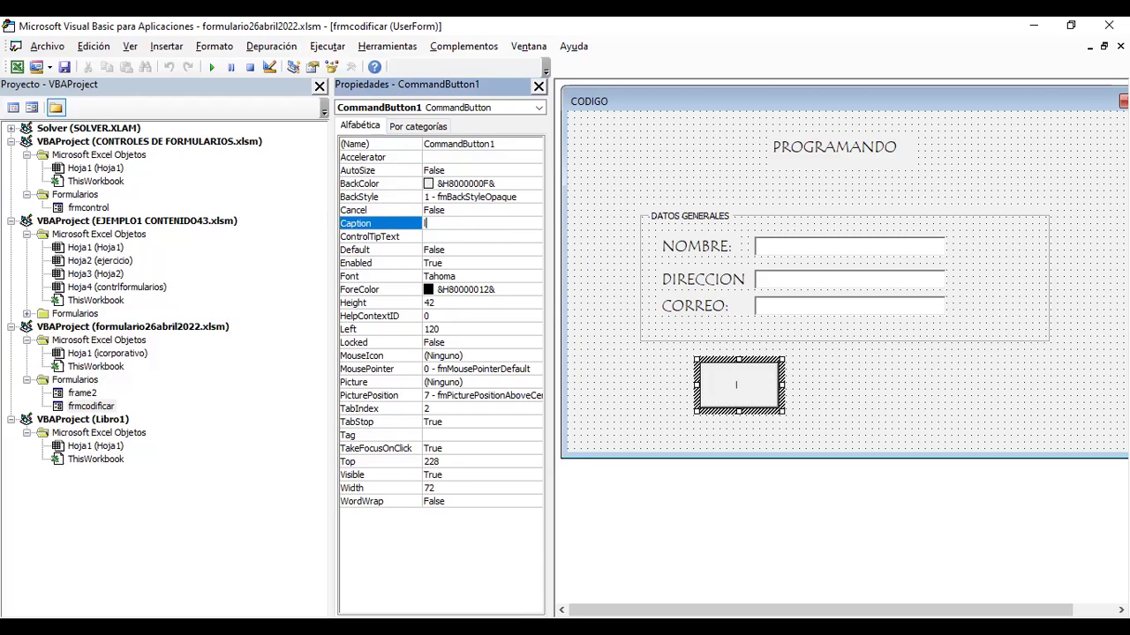
text(LIMPIAR)
Step: Name the LIMPIAR button btnlimpiar
click(503, 141)
key(BackSpace)
key(BackSpace)
key(BackSpace)
key(BackSpace)
key(BackSpace)
key(BackSpace)
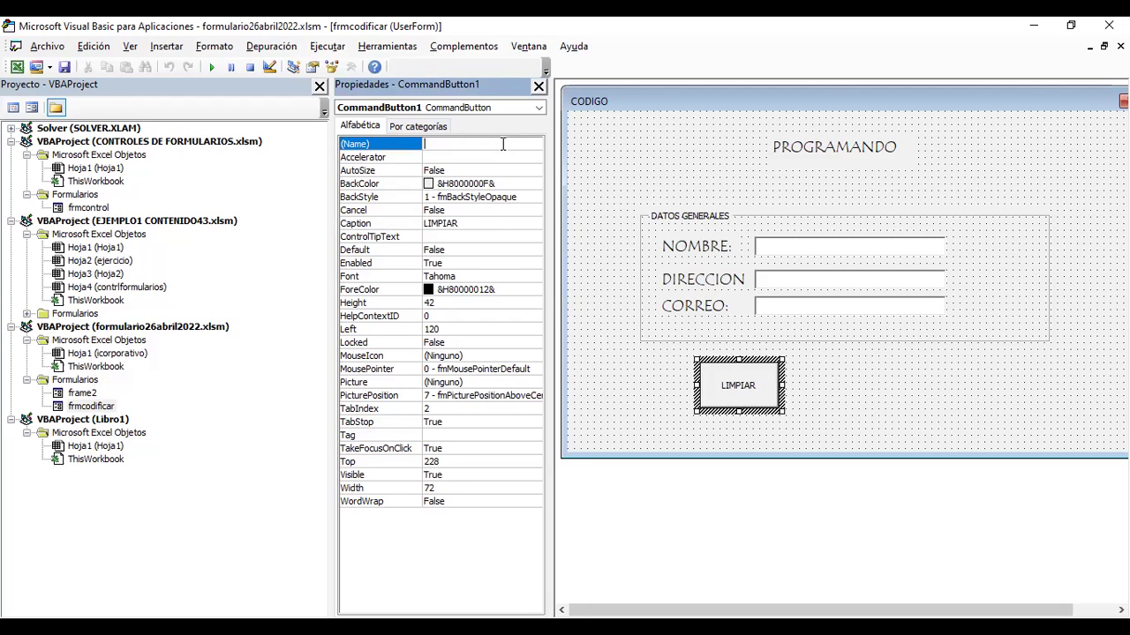
text(btn)
text(limpiar)
click(654, 176)
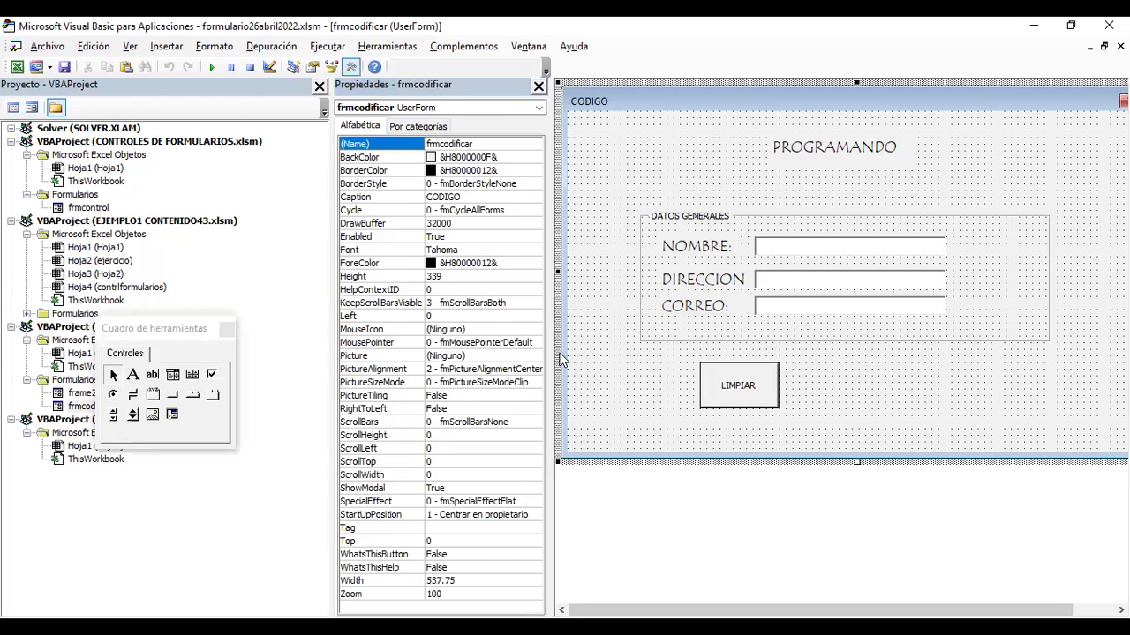
Step: Draw a new command button right of LIMPIAR and name it btnsalir
click(173, 397)
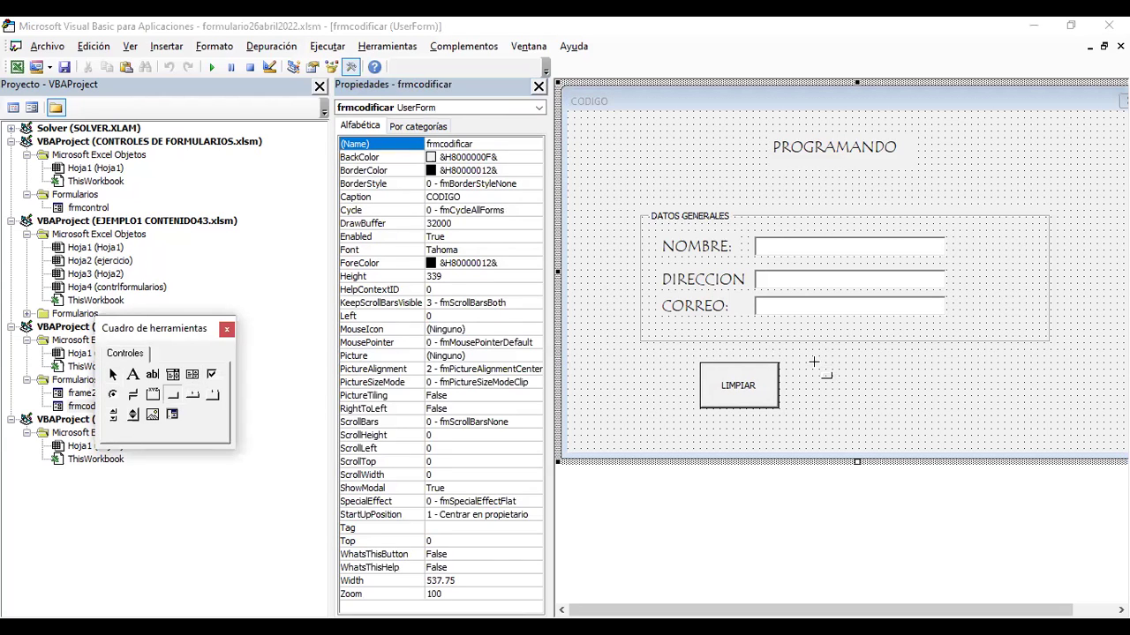
drag(813, 363, 892, 405)
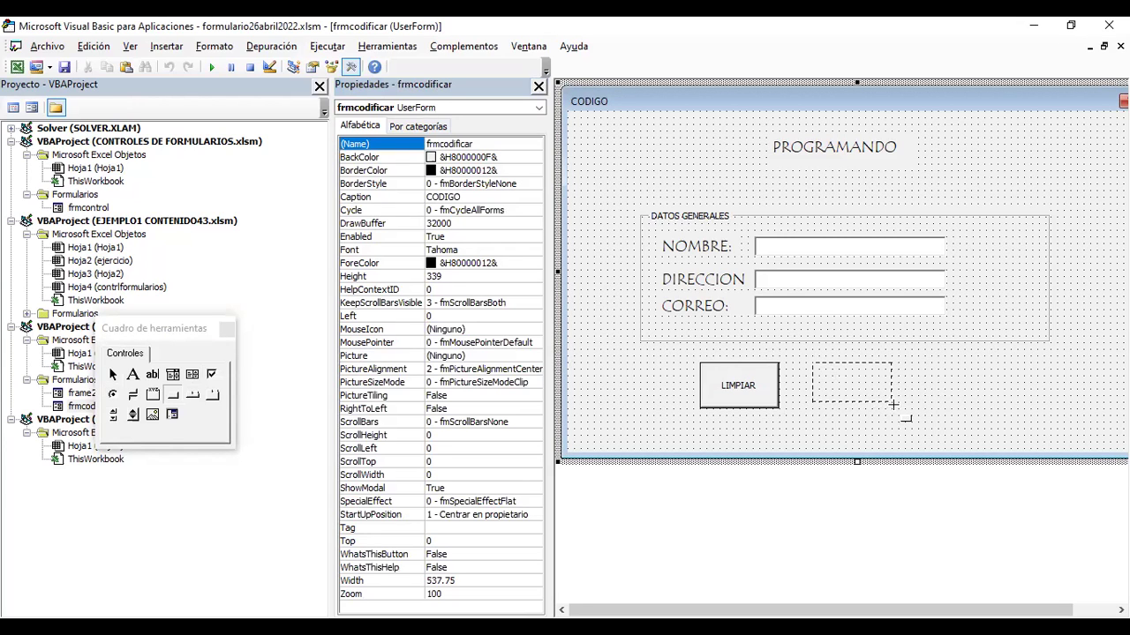
drag(893, 404, 889, 412)
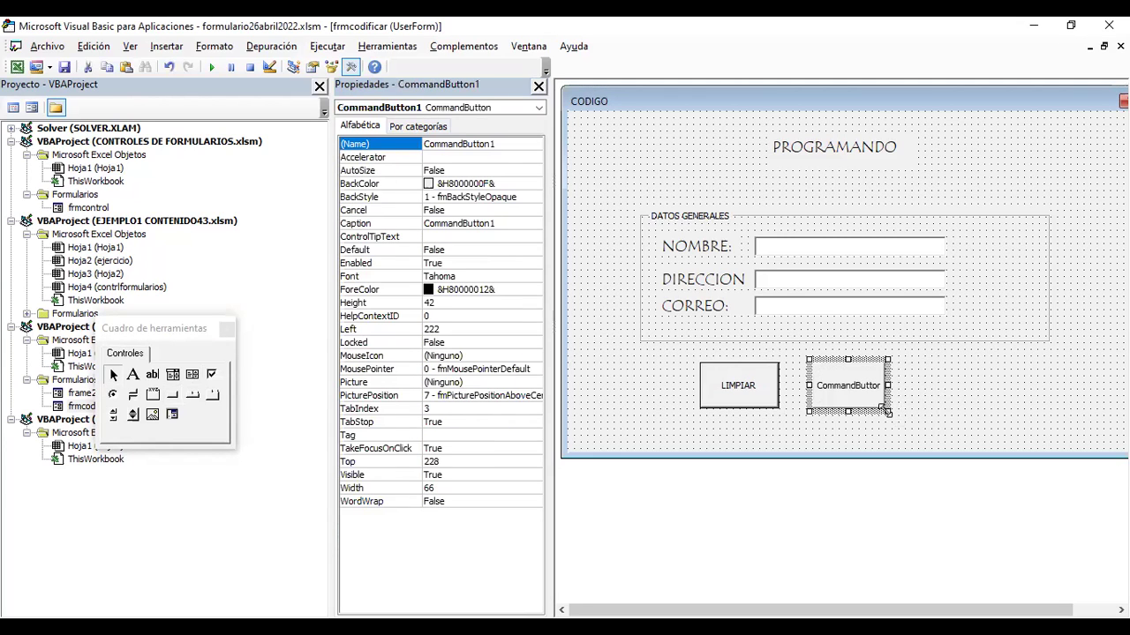
click(505, 145)
key(BackSpace)
key(BackSpace)
key(BackSpace)
key(BackSpace)
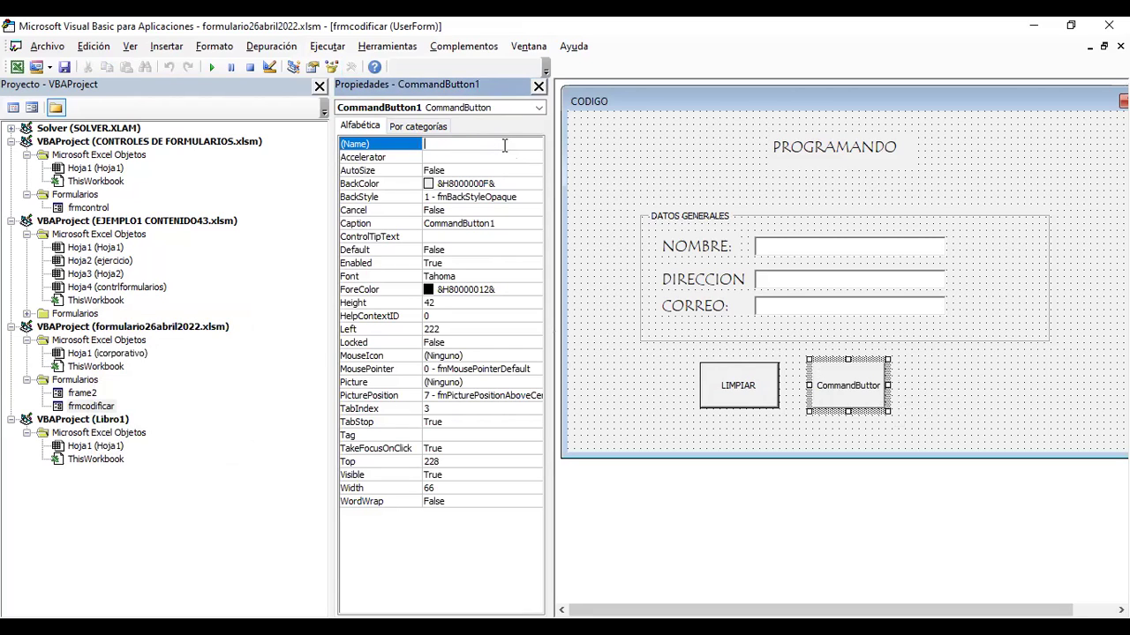
text(btn)
text(sall)
text(ir)
Step: Set the new button's caption to SALIR
click(943, 383)
click(852, 393)
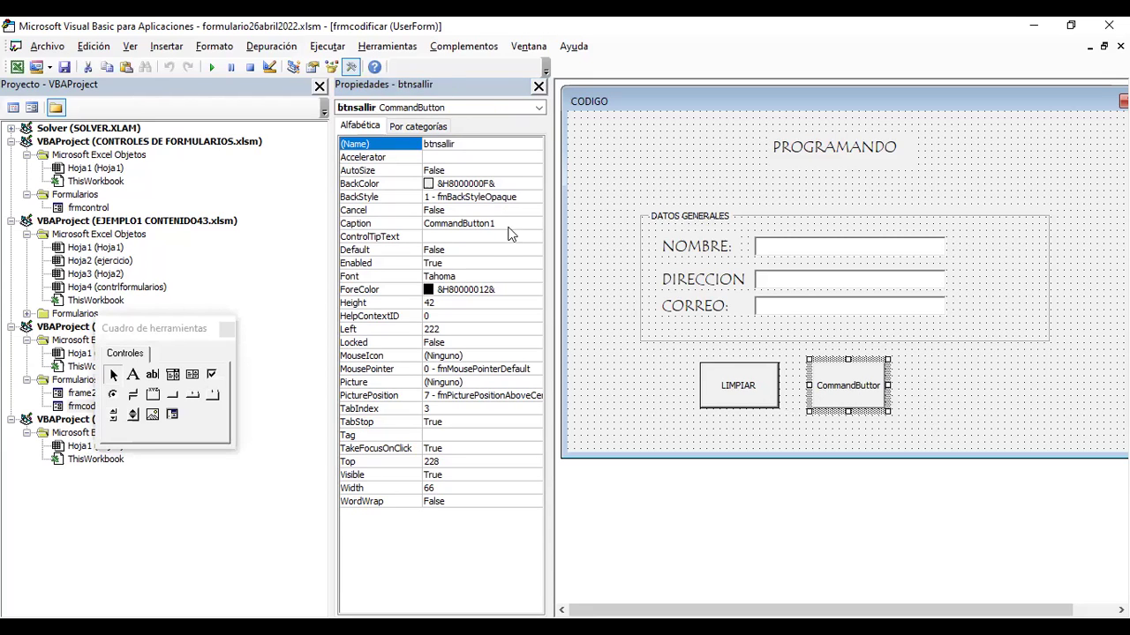
click(403, 227)
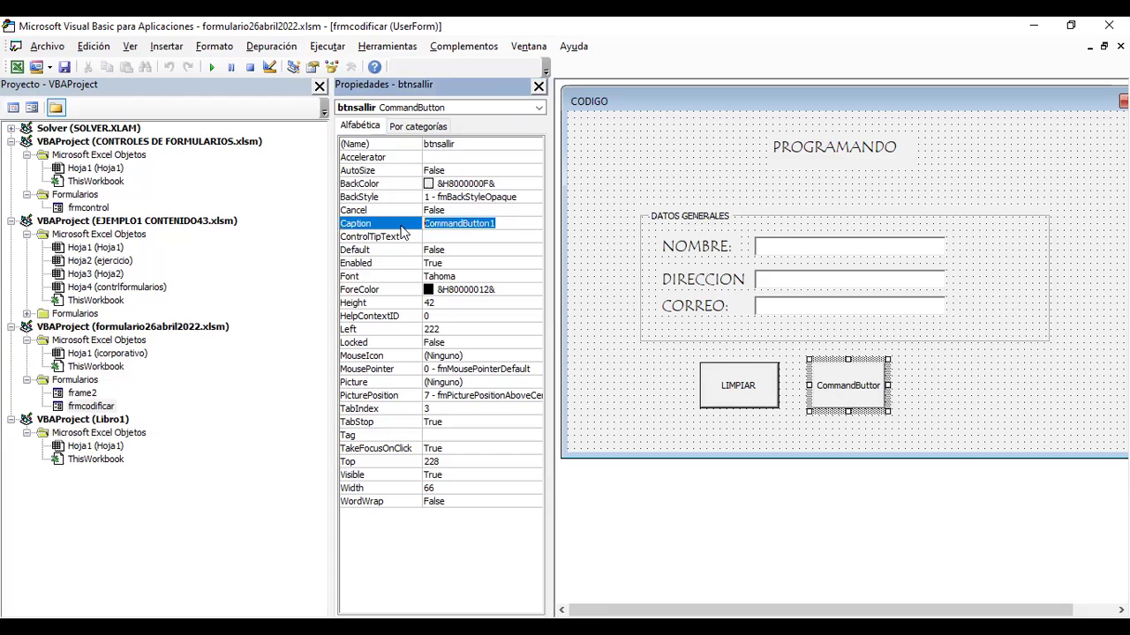
text(SALIR)
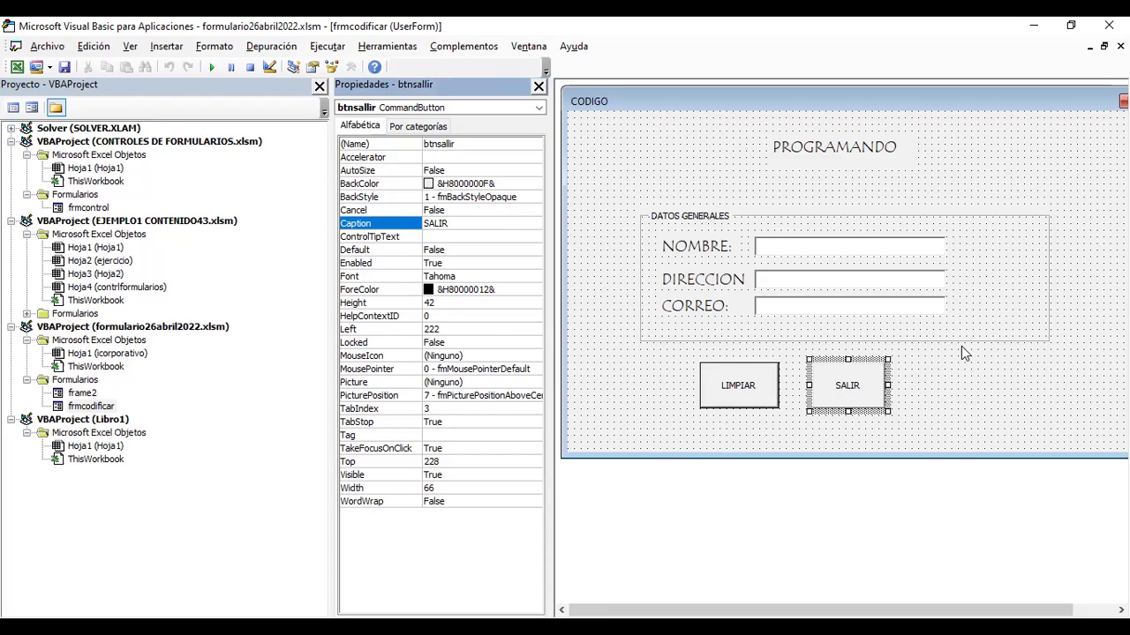
click(961, 346)
click(860, 386)
click(964, 386)
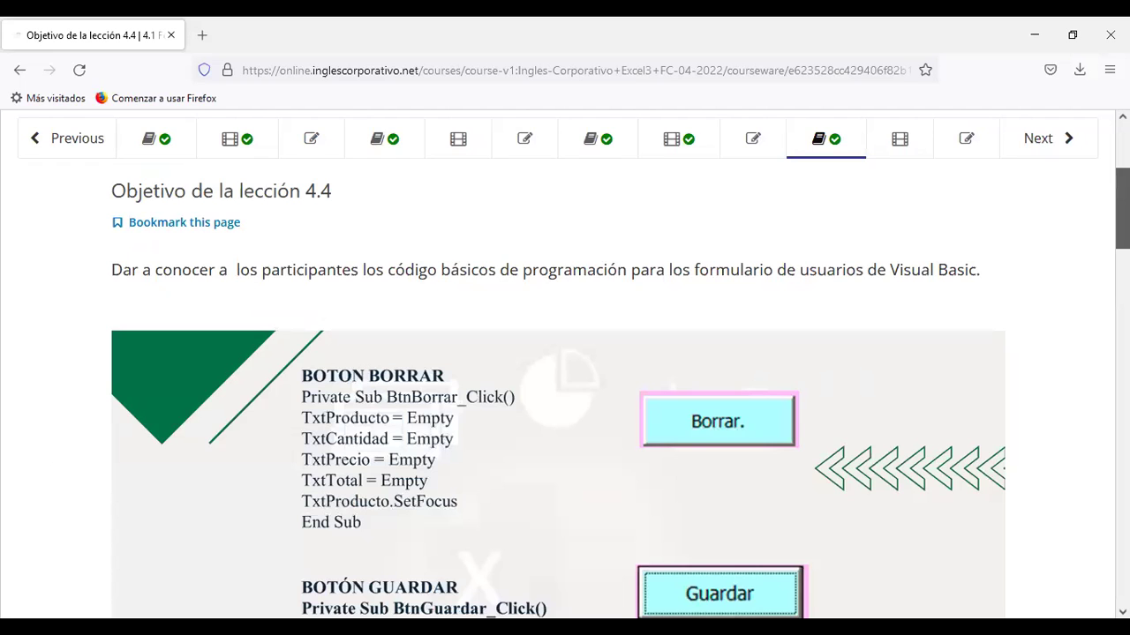
scroll(1035, 245, down, 2)
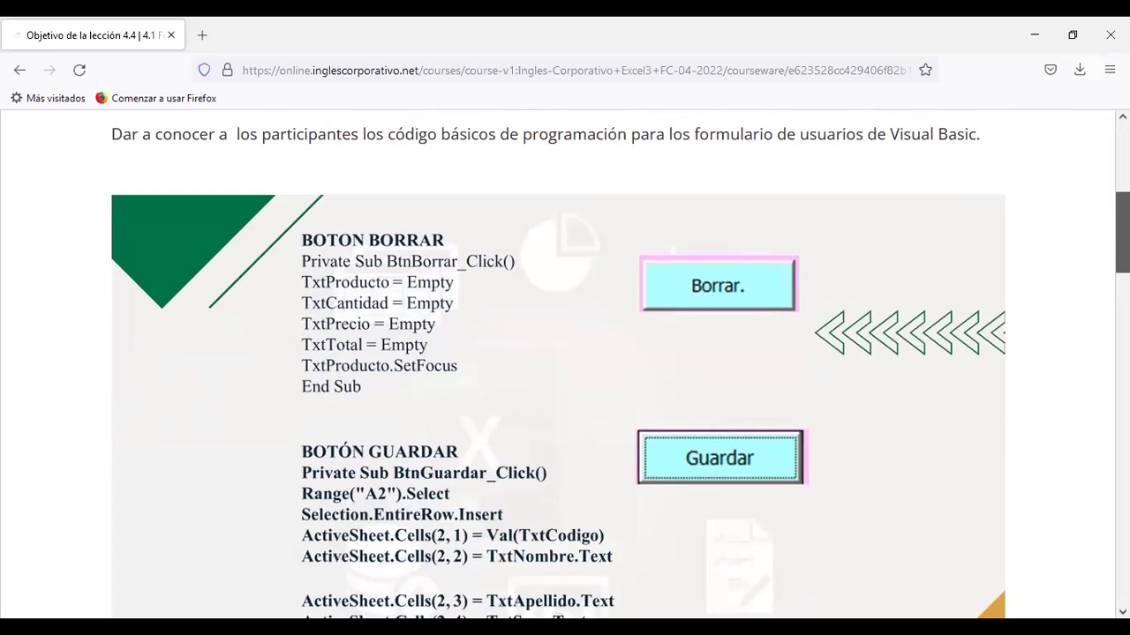
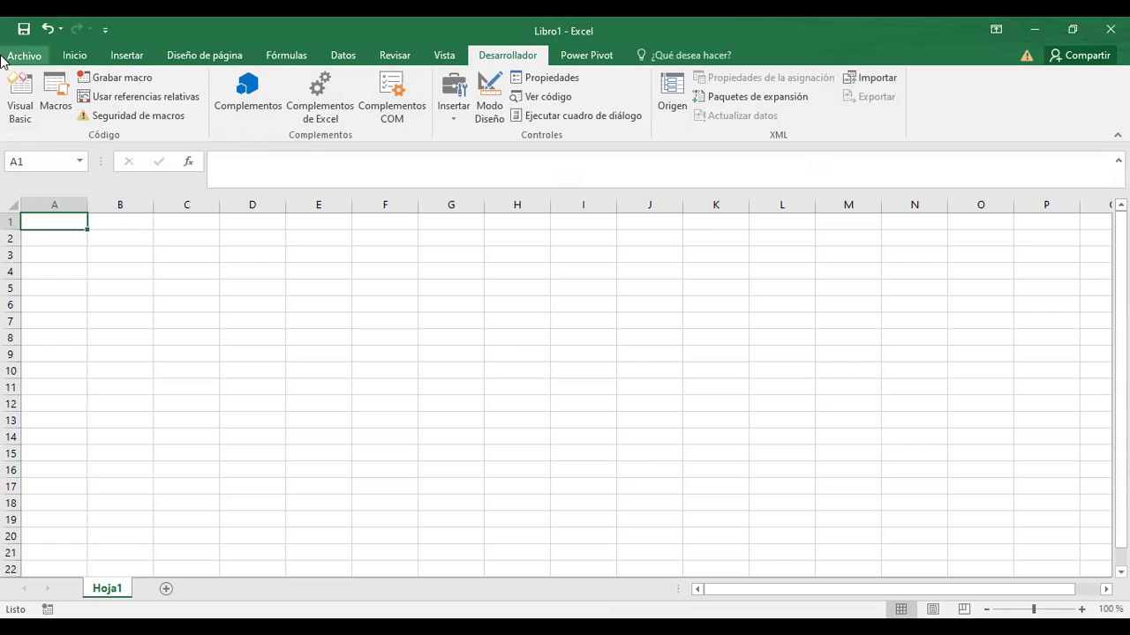
Step: Open the Visual Basic editor from the Desarrollador tab
click(18, 105)
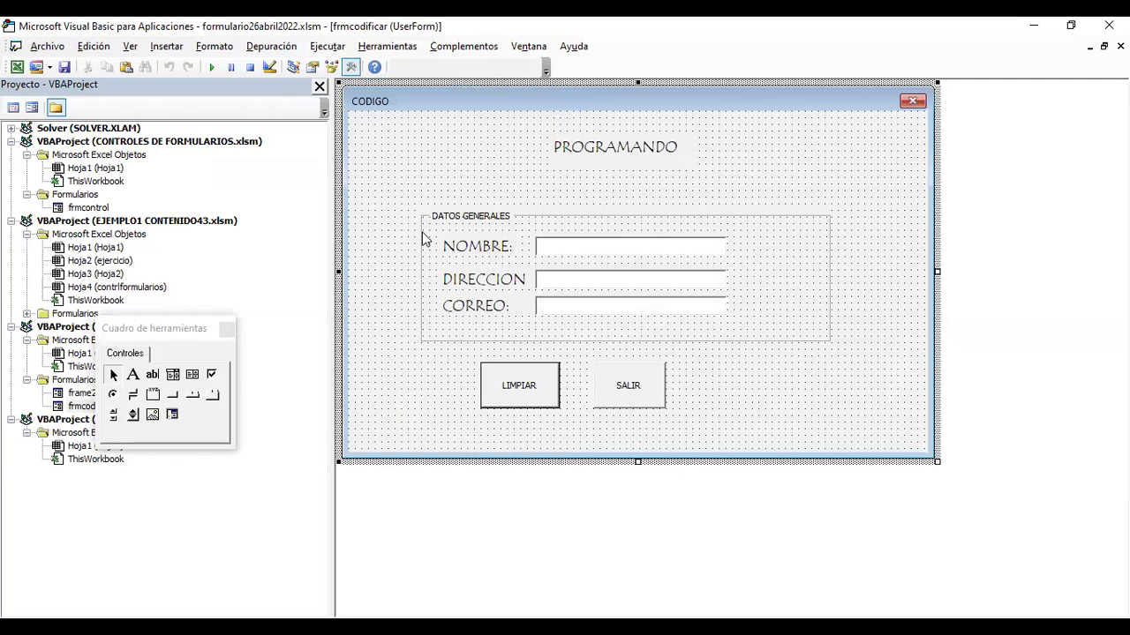
Step: Generate empty btnlimpiar_Click and UserForm_Click procedure stubs from the CODIGO form design
double_click(545, 382)
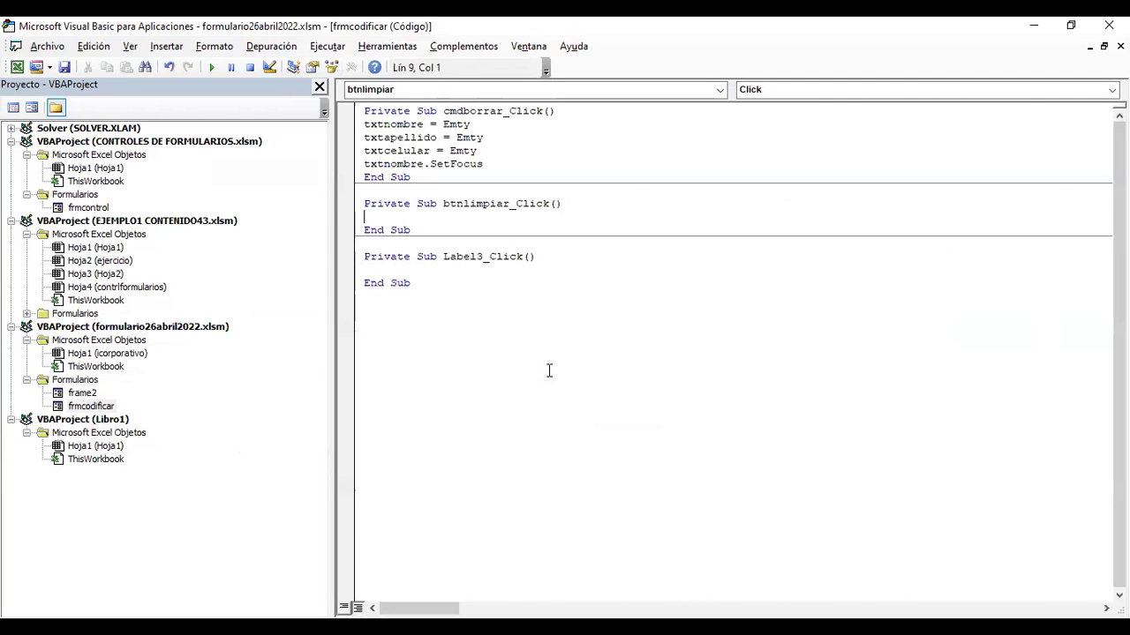
click(493, 164)
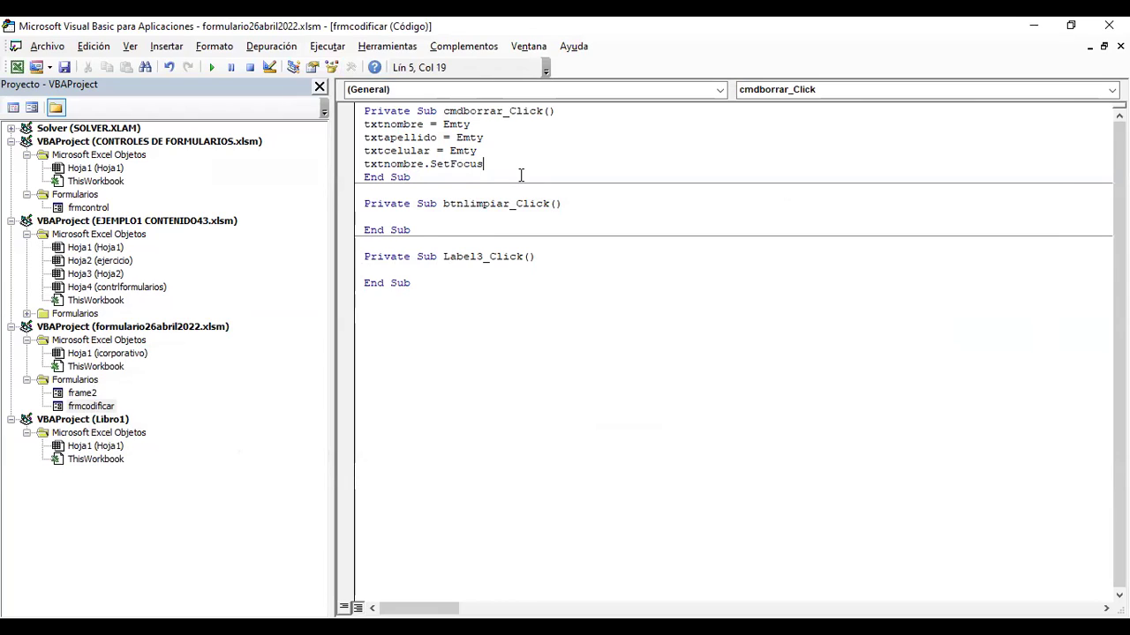
click(270, 68)
click(1120, 46)
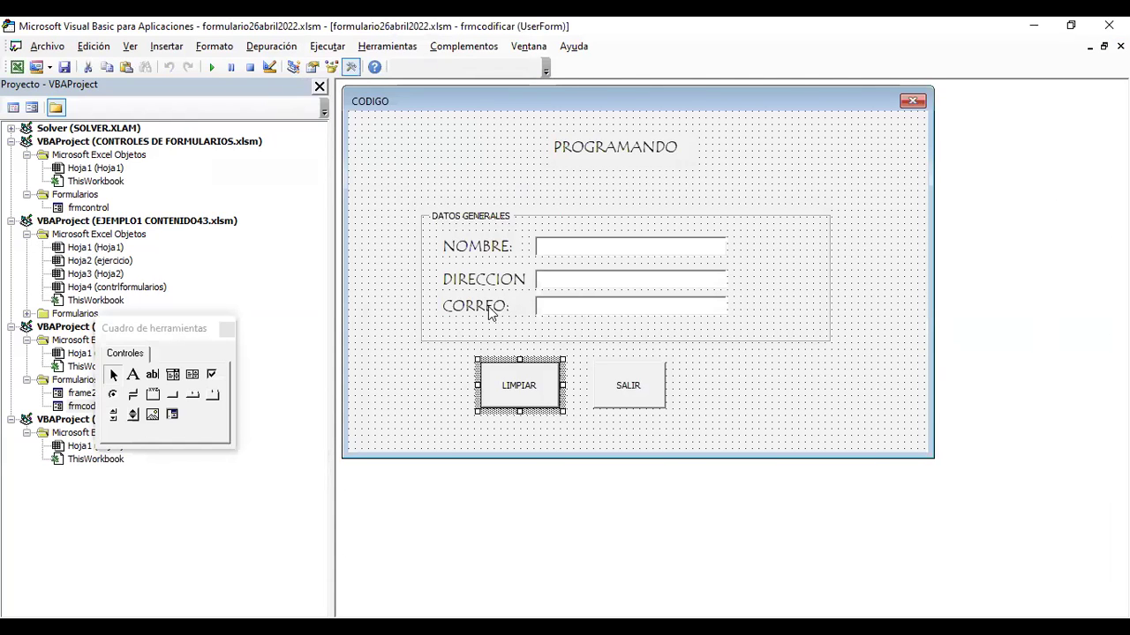
double_click(677, 195)
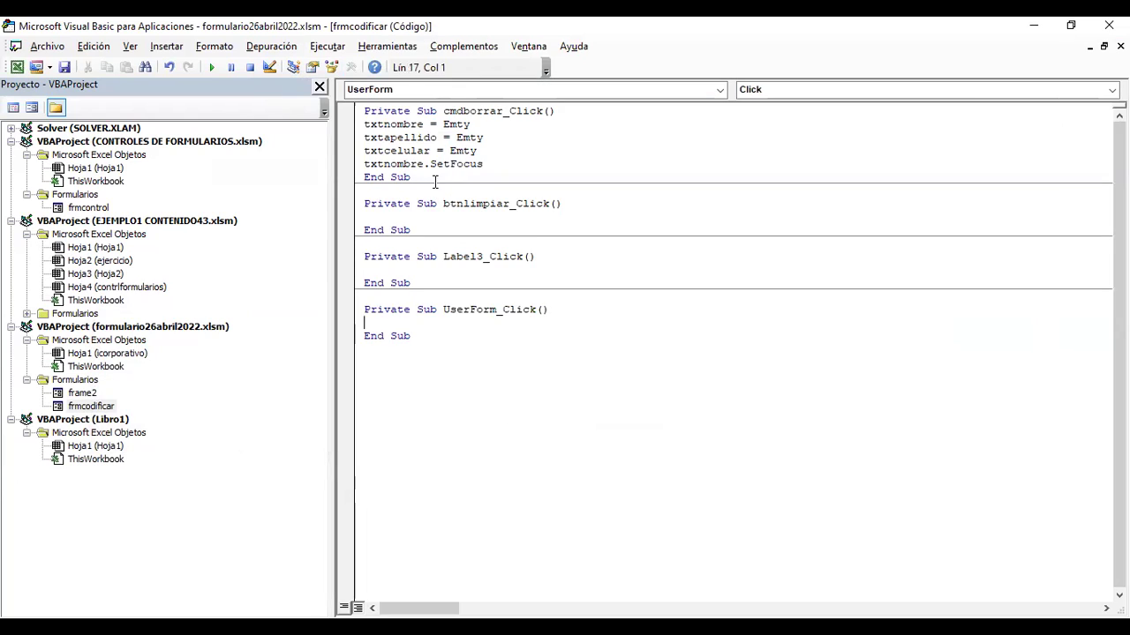
drag(484, 164, 353, 136)
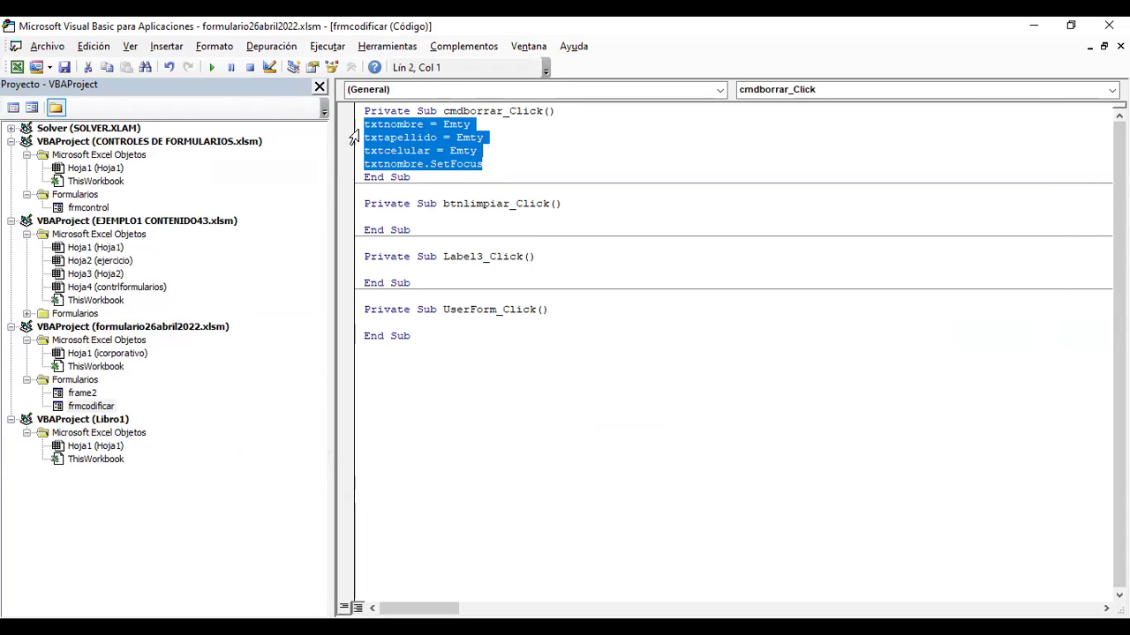
Step: Delete the old cmdborrar_Click procedure and its leftover blank lines
key(Delete)
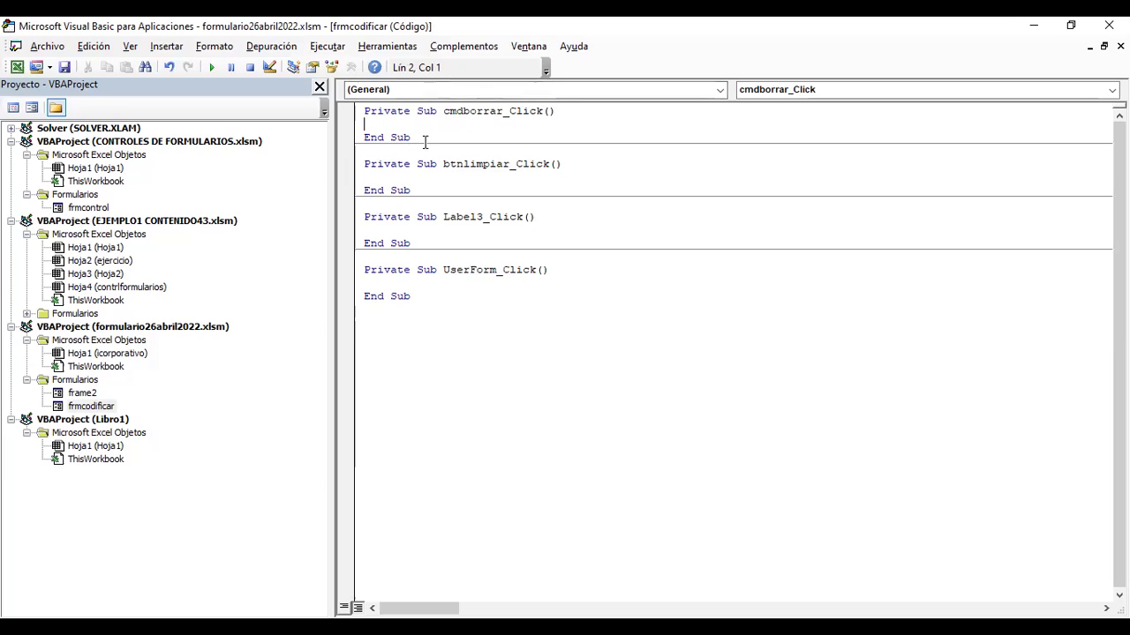
drag(423, 139, 338, 108)
key(Delete)
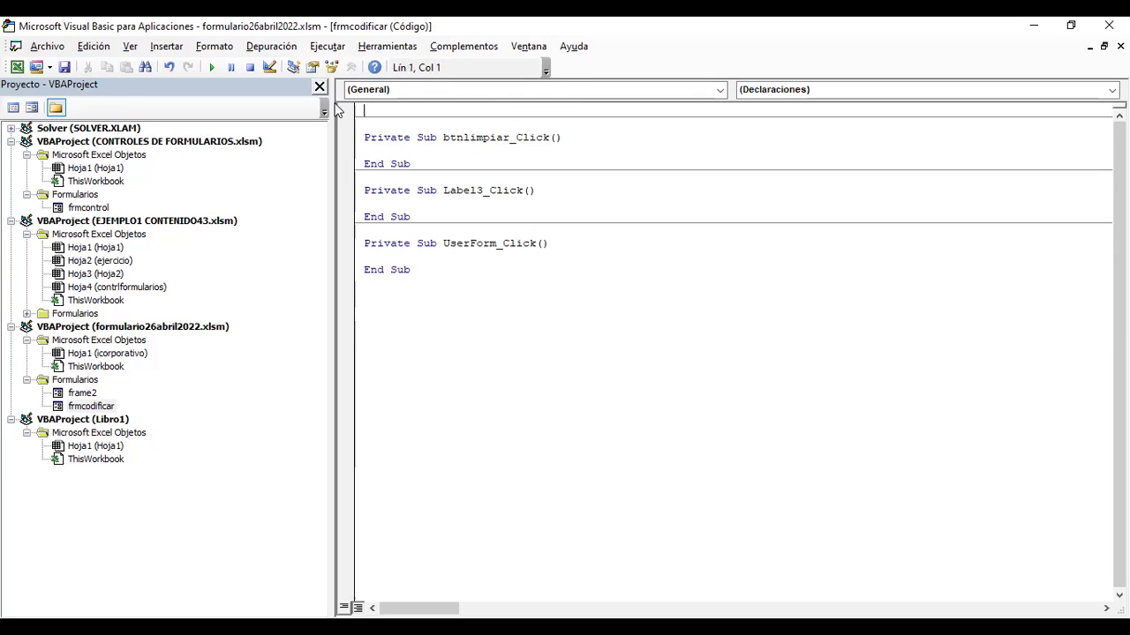
key(Delete)
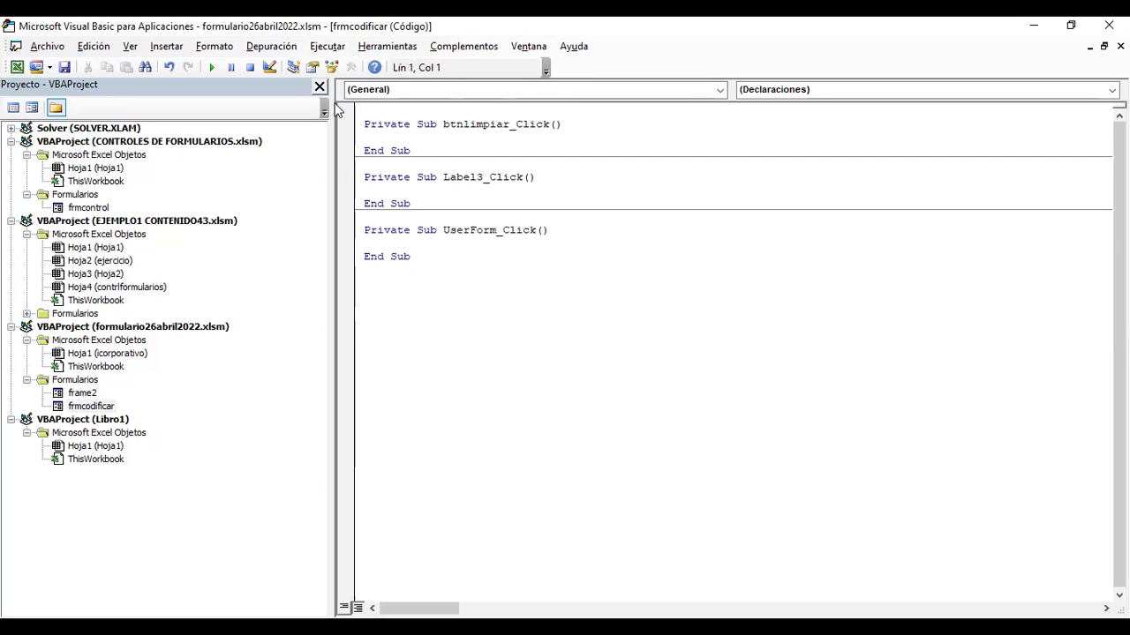
key(Delete)
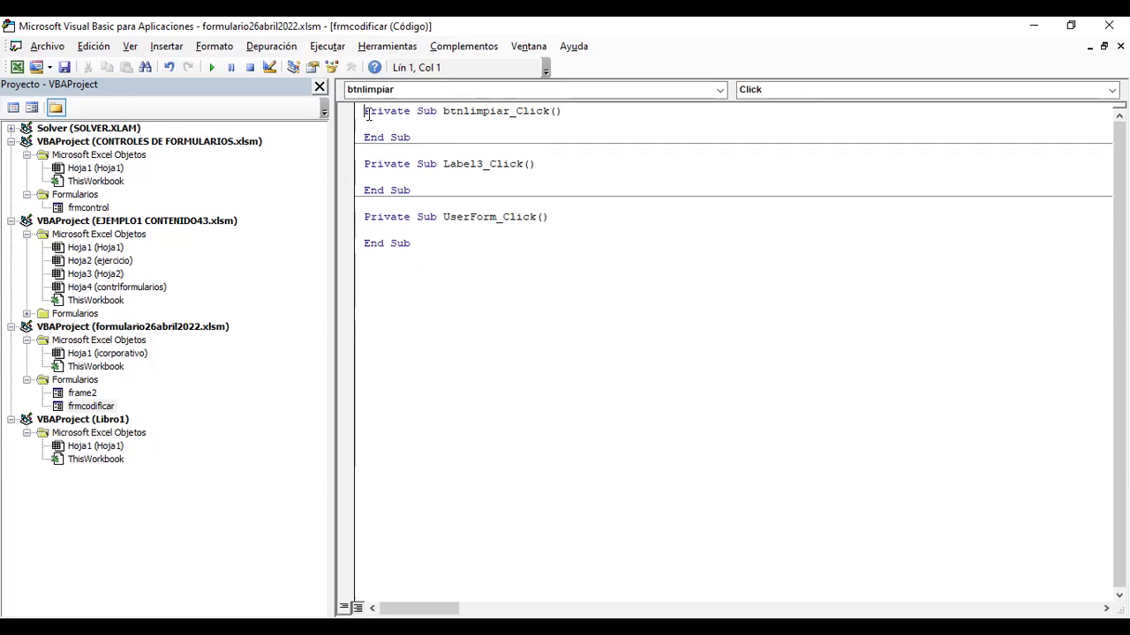
Step: Start a txtnombre=Em line inside btnlimpiar_Click, then check the course page's BORRAR code
click(411, 122)
key(Return)
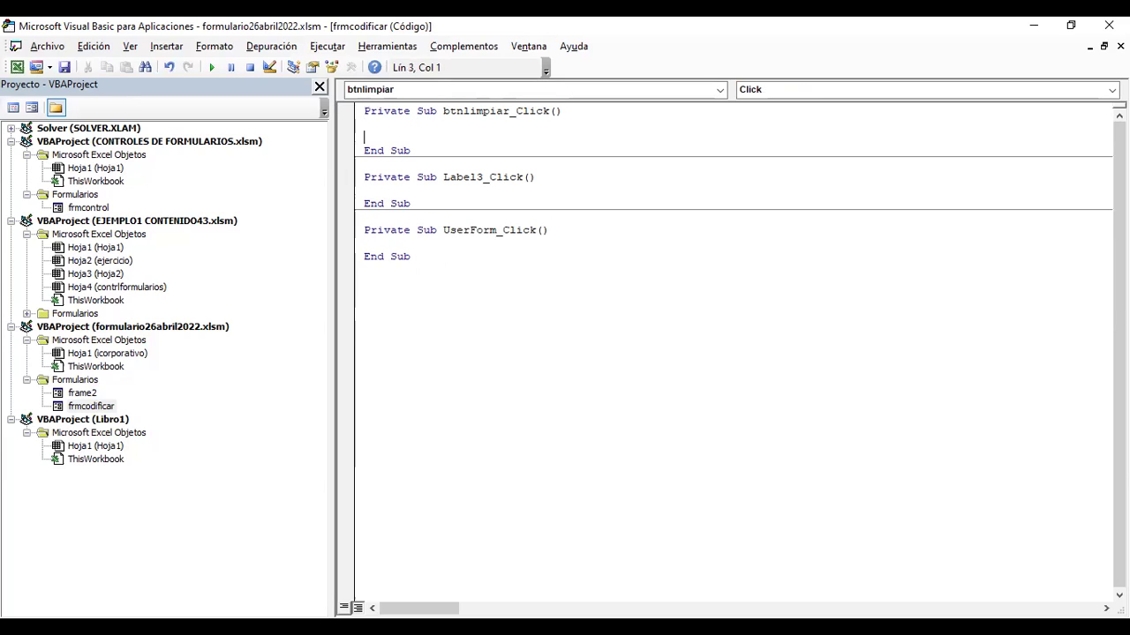
key(Return)
click(364, 123)
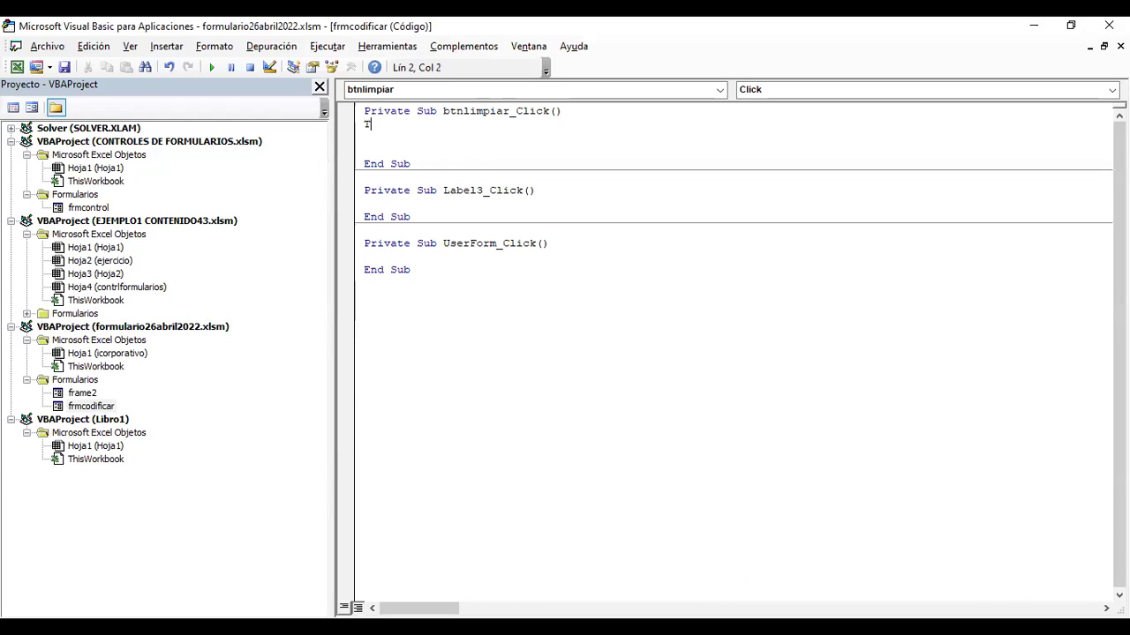
text(txt)
text(nombre)
text(=)
text(Em)
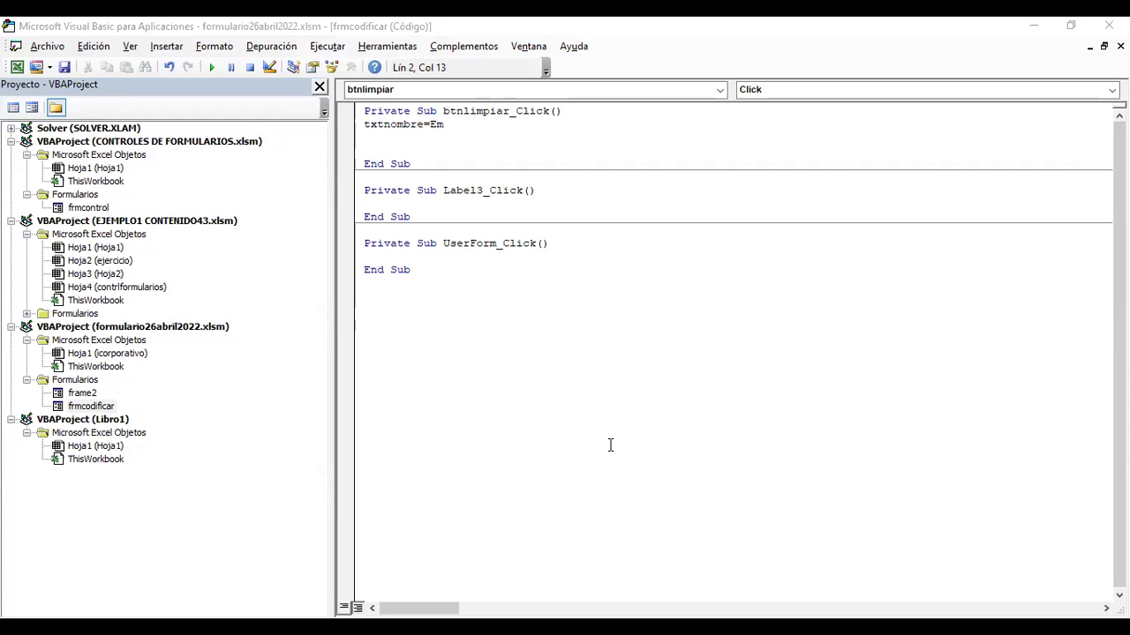
key(alt+Tab)
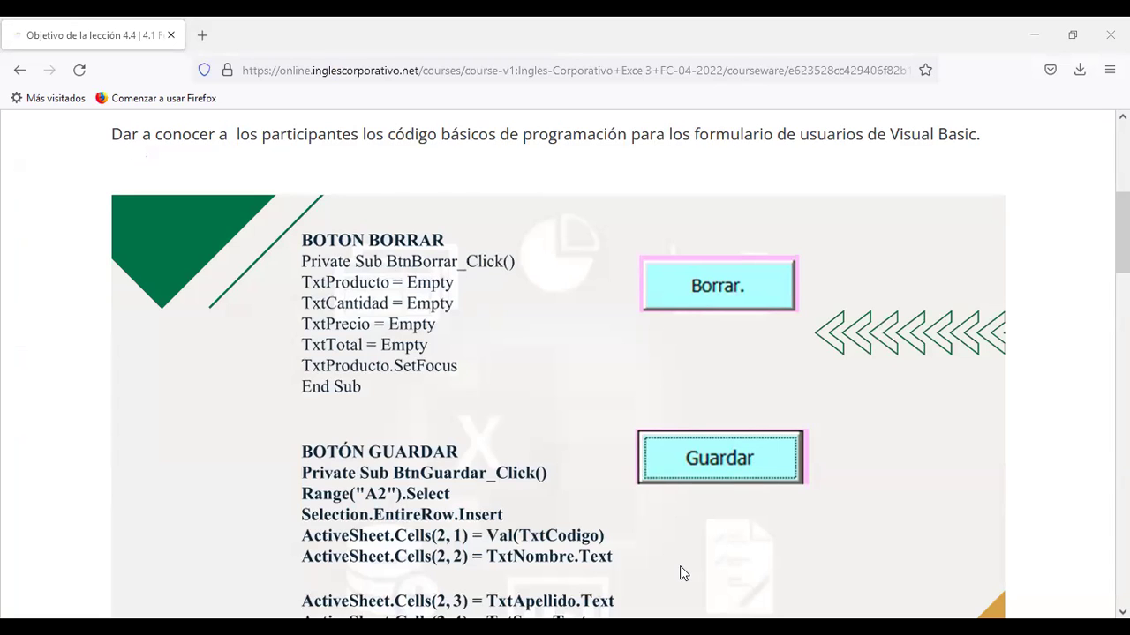
Step: Back in the editor, complete the line txtnombre = Empty
key(alt+Tab)
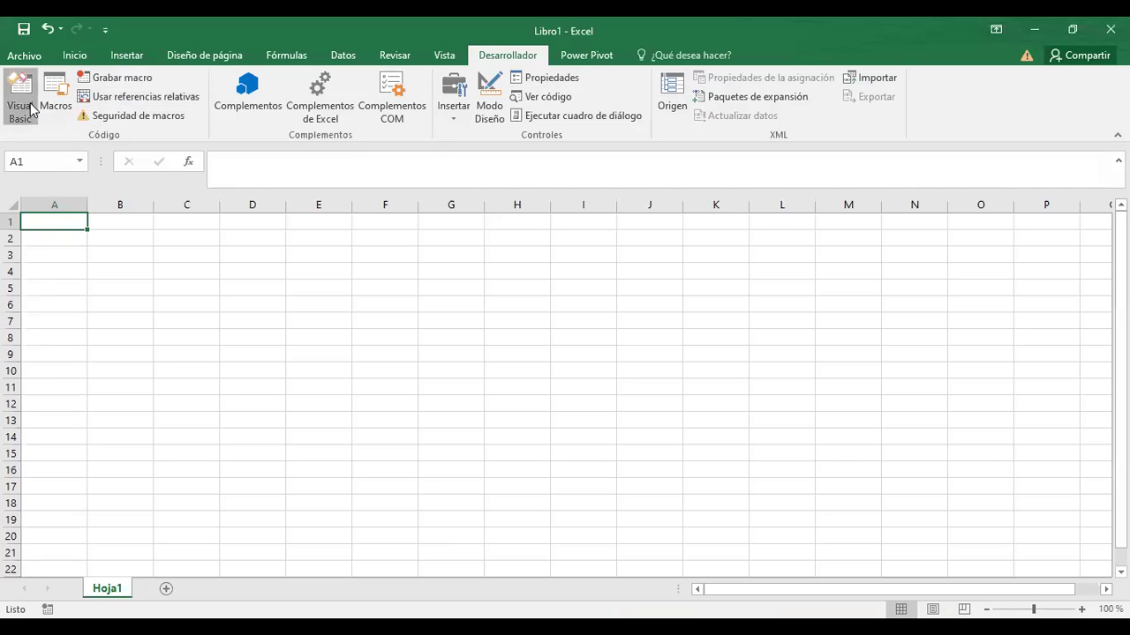
text(mpty)
key(Return)
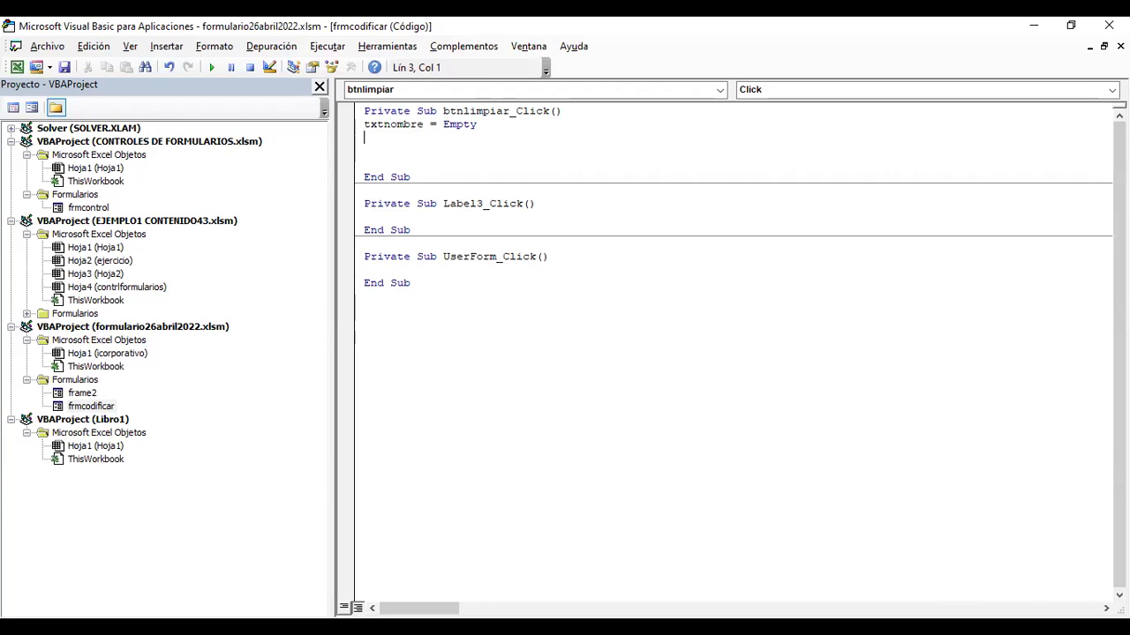
Step: Add txtdireccion = Empty and txtcorreo = Empty lines, removing the extra blank lines
text(txt)
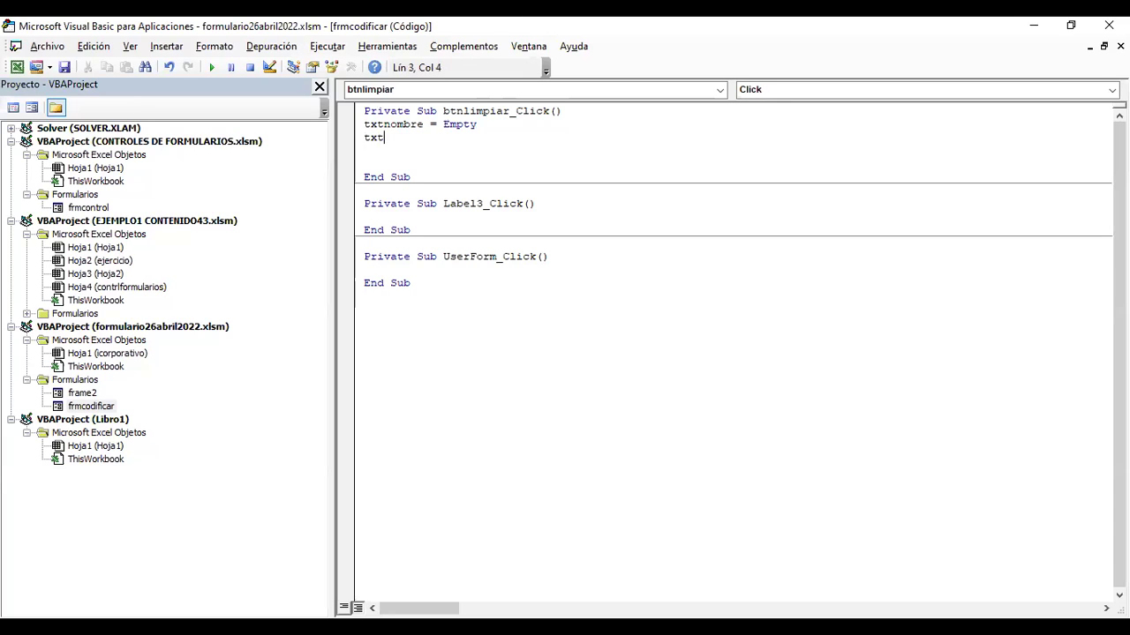
text(direccion)
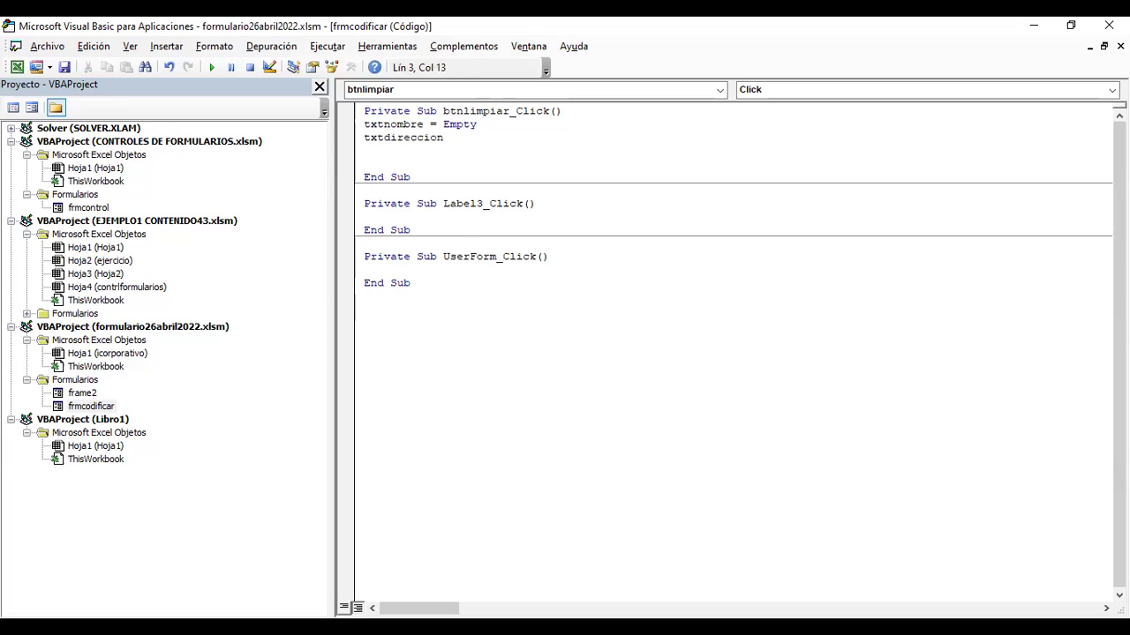
text(=)
text( Em)
text(pty)
key(Return)
text(txtcorrero)
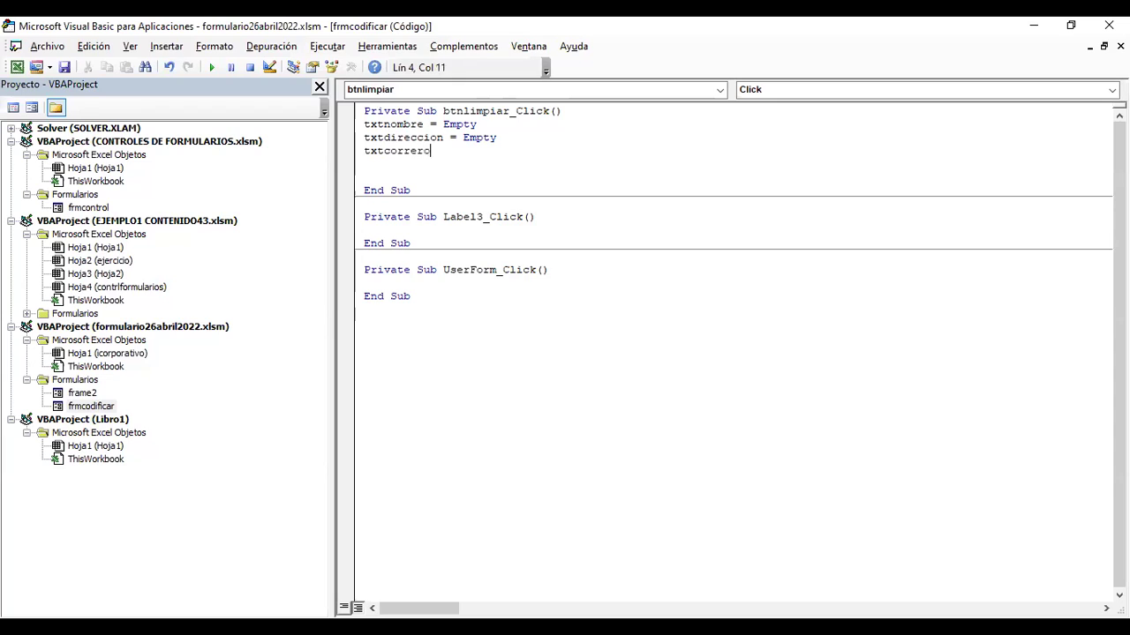
key(BackSpace)
key(BackSpace)
text(o )
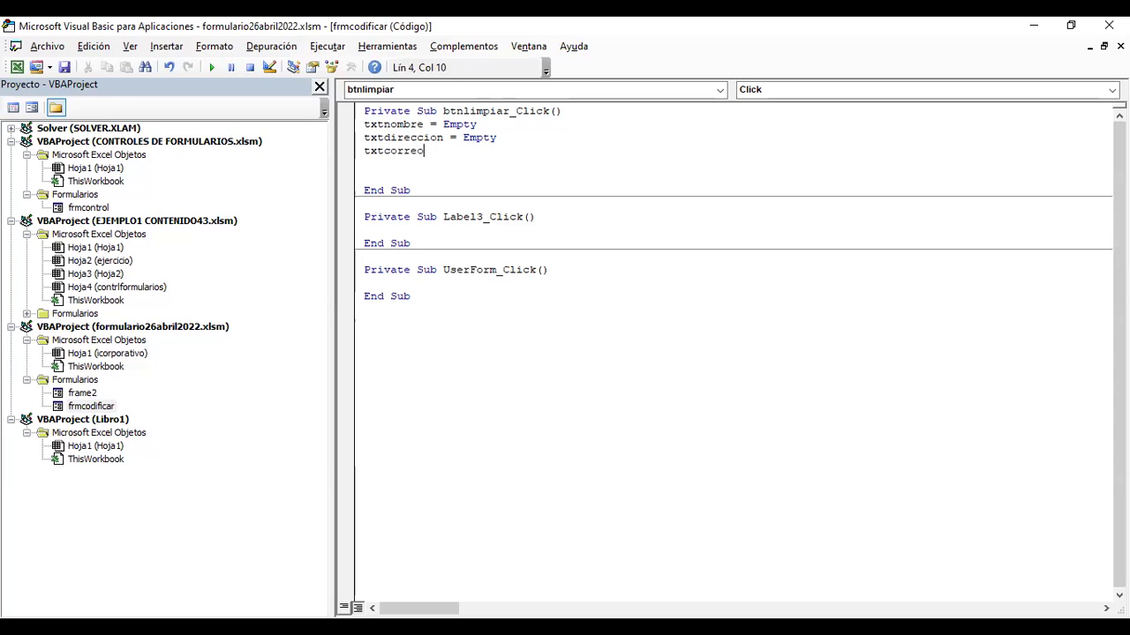
text(= )
text(Em)
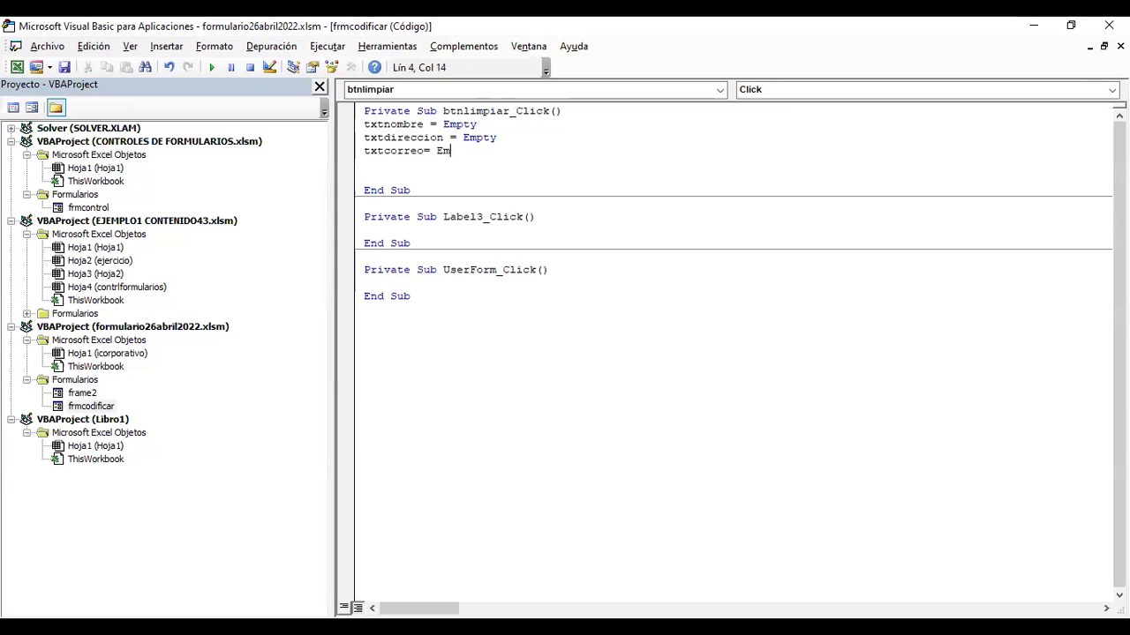
text(pty)
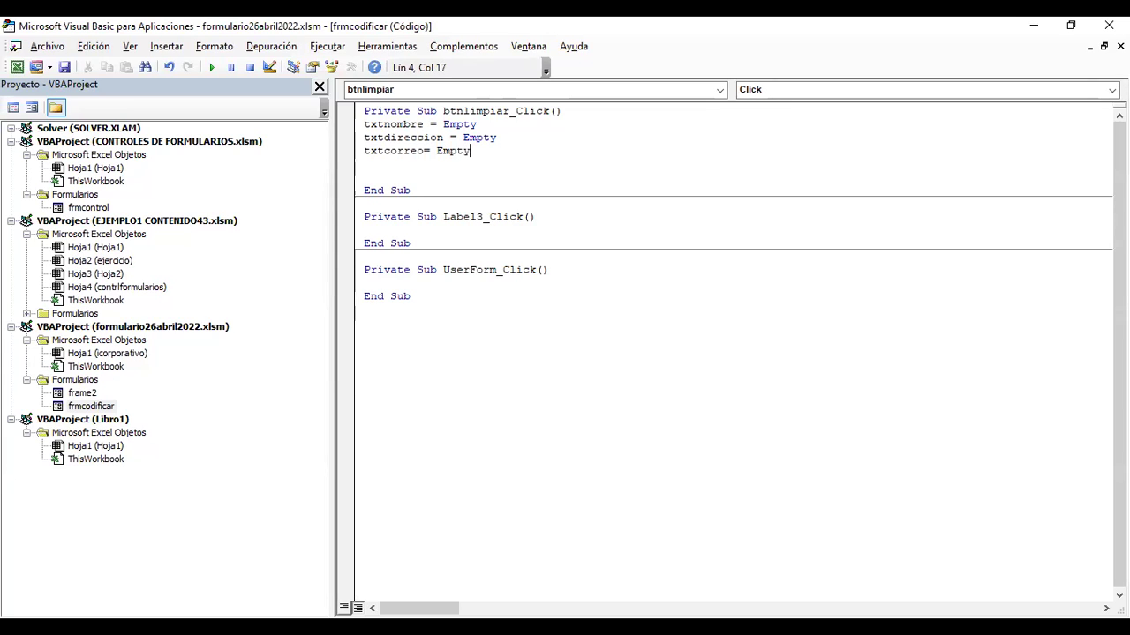
key(Return)
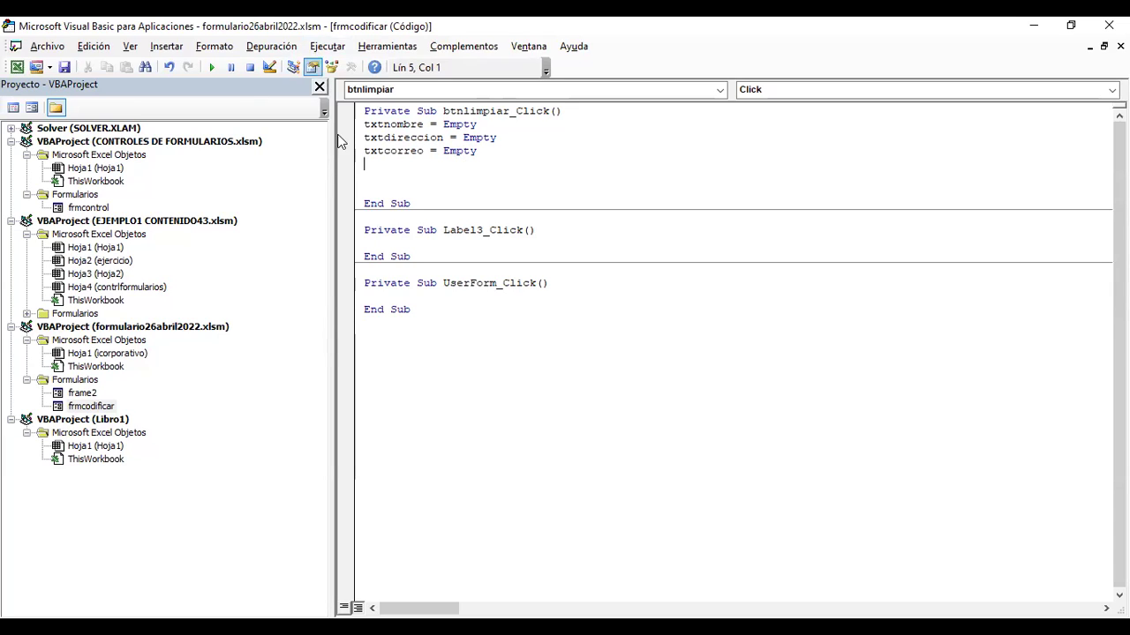
key(Delete)
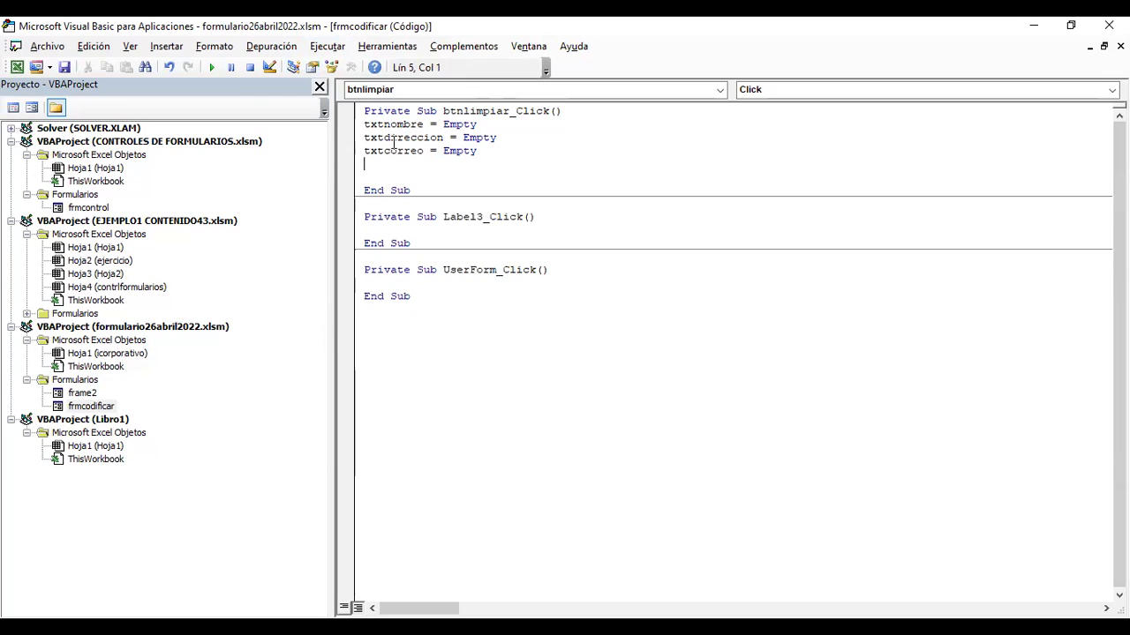
key(Delete)
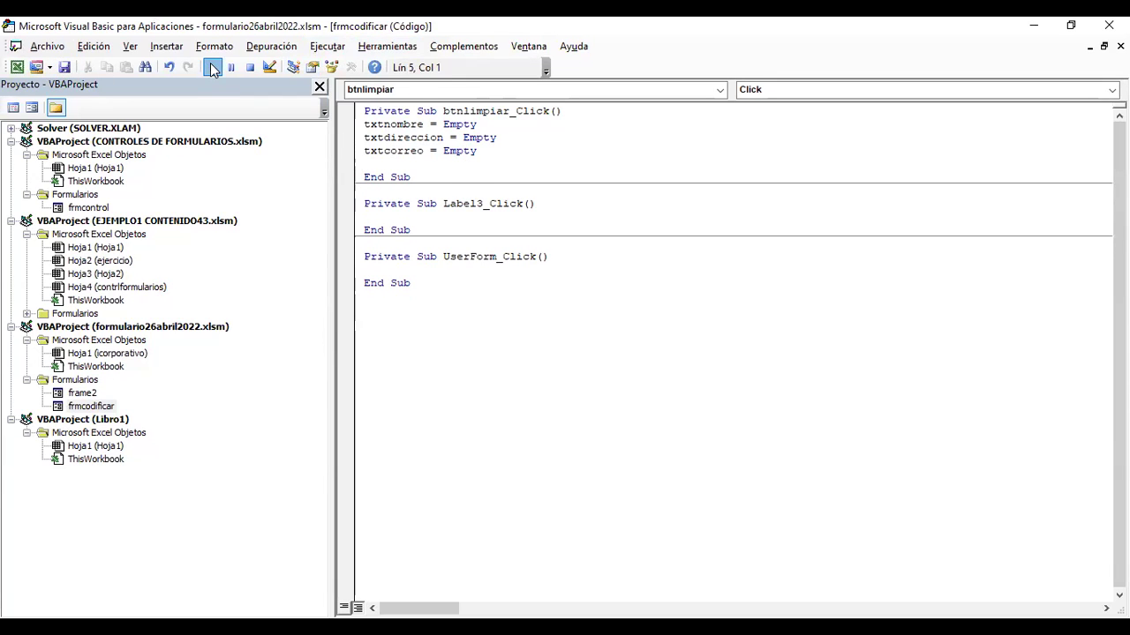
Step: Run the form and enter a person's name, street address and Gmail e-mail
click(212, 69)
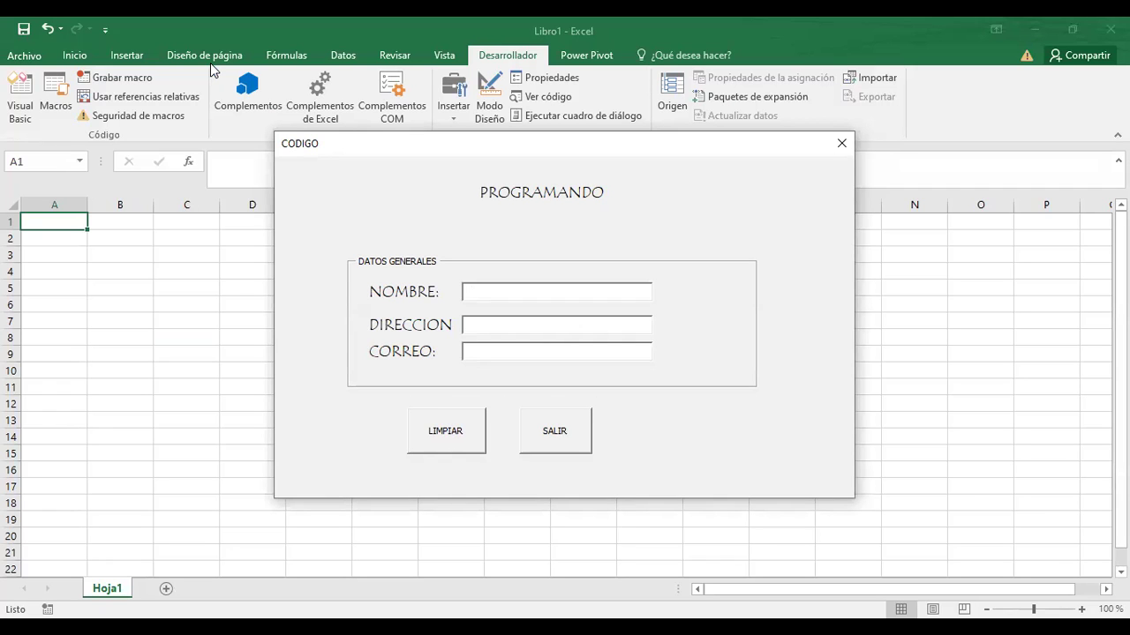
text(JOSE)
key(BackSpace)
key(BackSpace)
key(BackSpace)
key(BackSpace)
text(ALE)
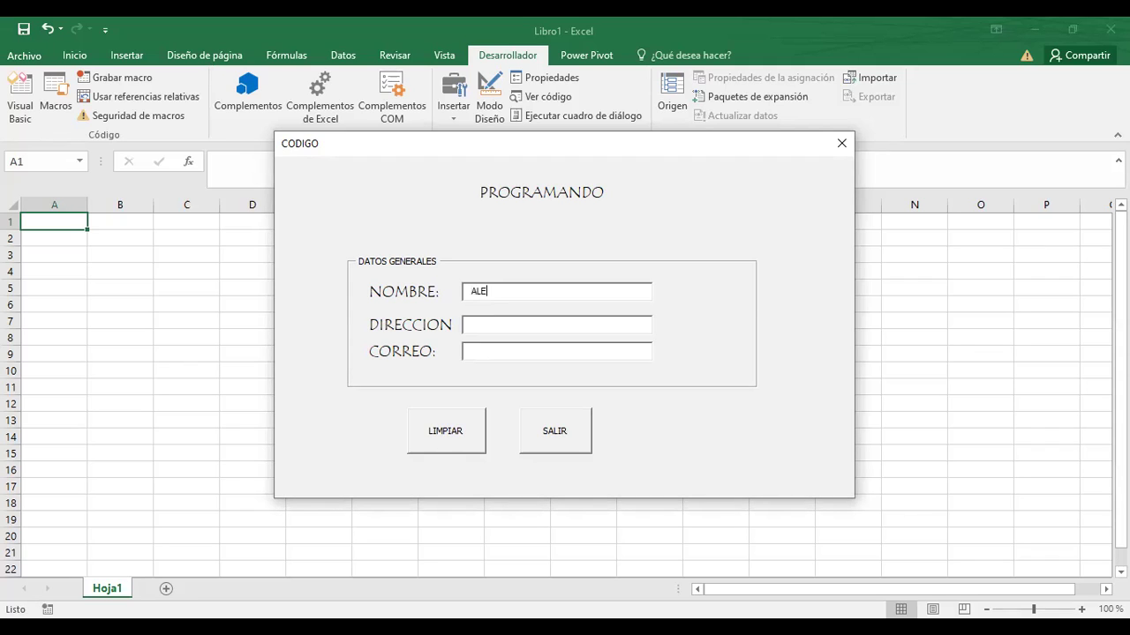
text(JANDRA)
click(510, 323)
text(CALLE SISIMILES)
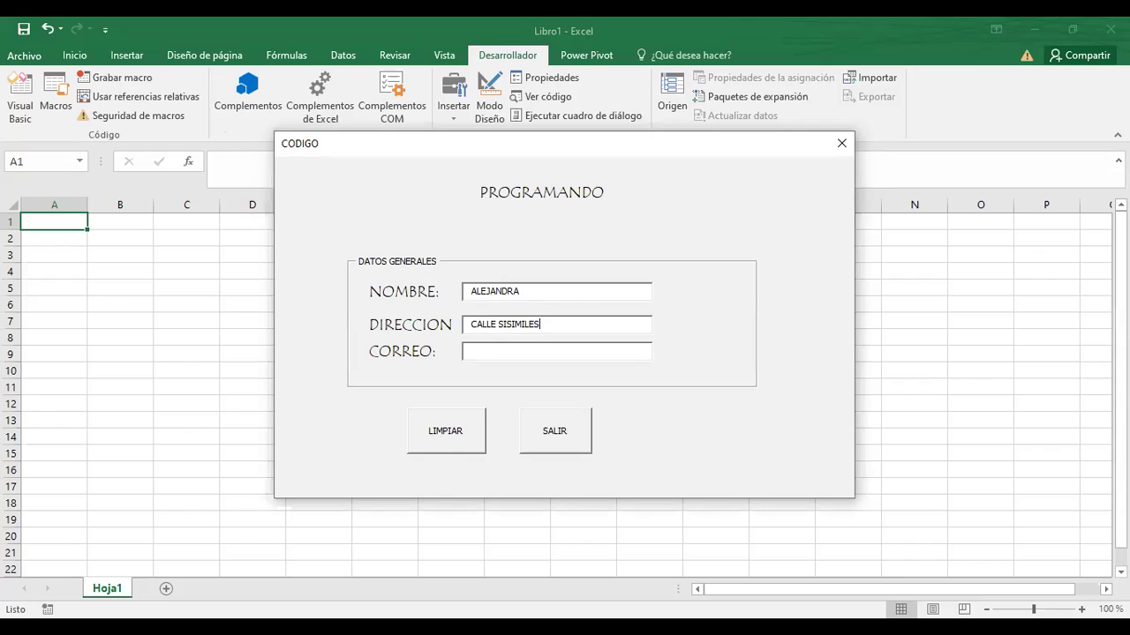
click(498, 352)
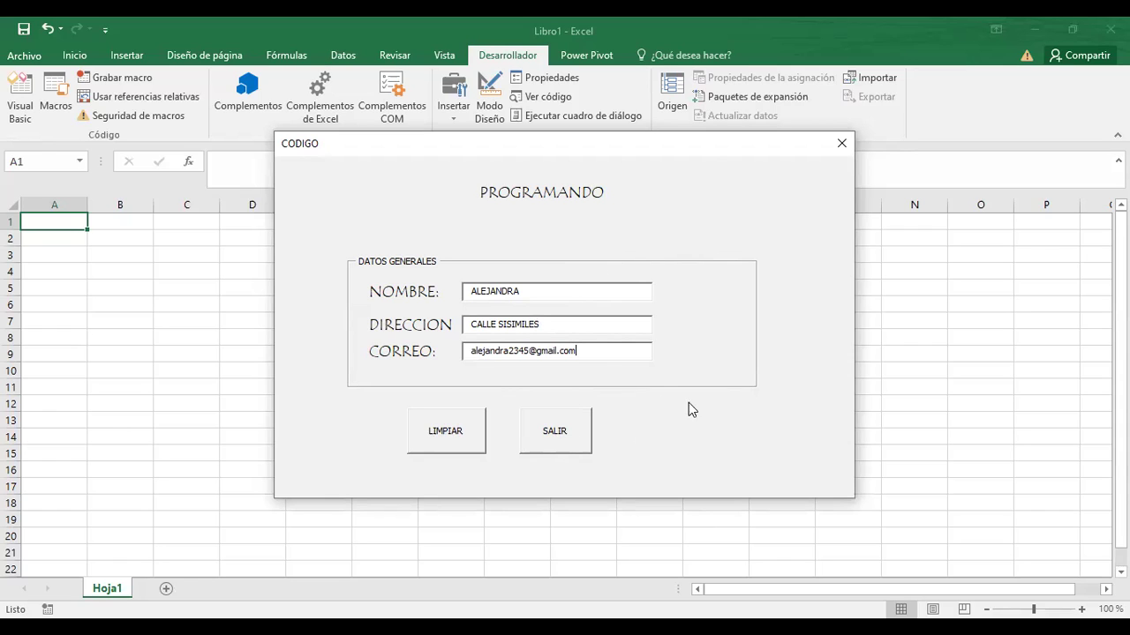
Step: Test LIMPIAR, which empties NOMBRE and DIRECCION but leaves CORREO filled
click(429, 448)
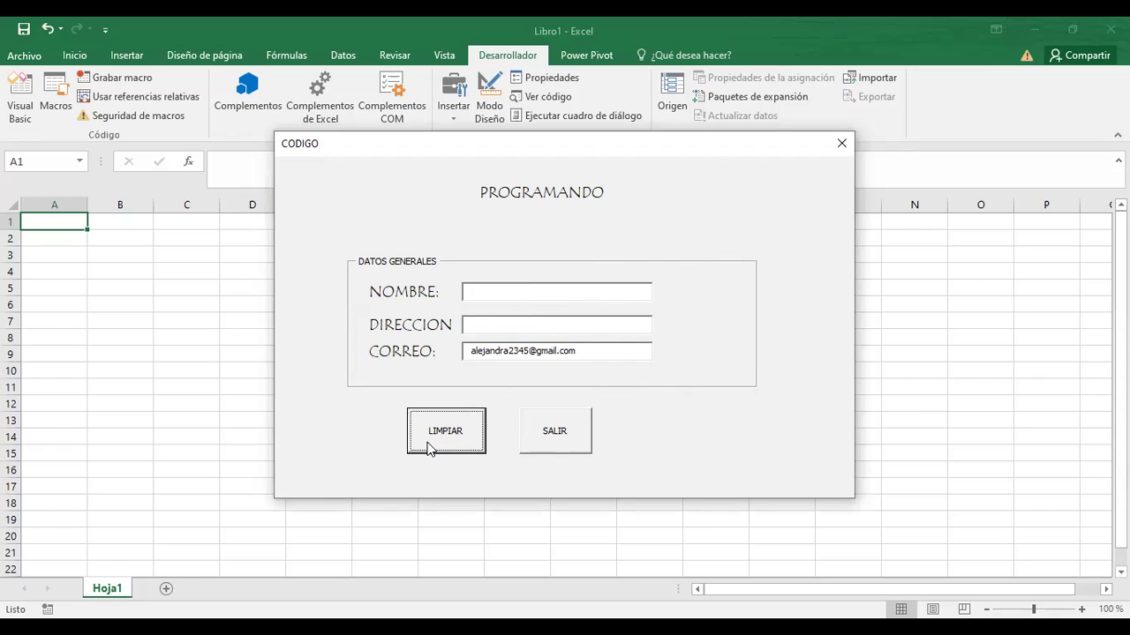
click(440, 434)
click(424, 422)
Step: Close the running form and display its code with F7
click(843, 144)
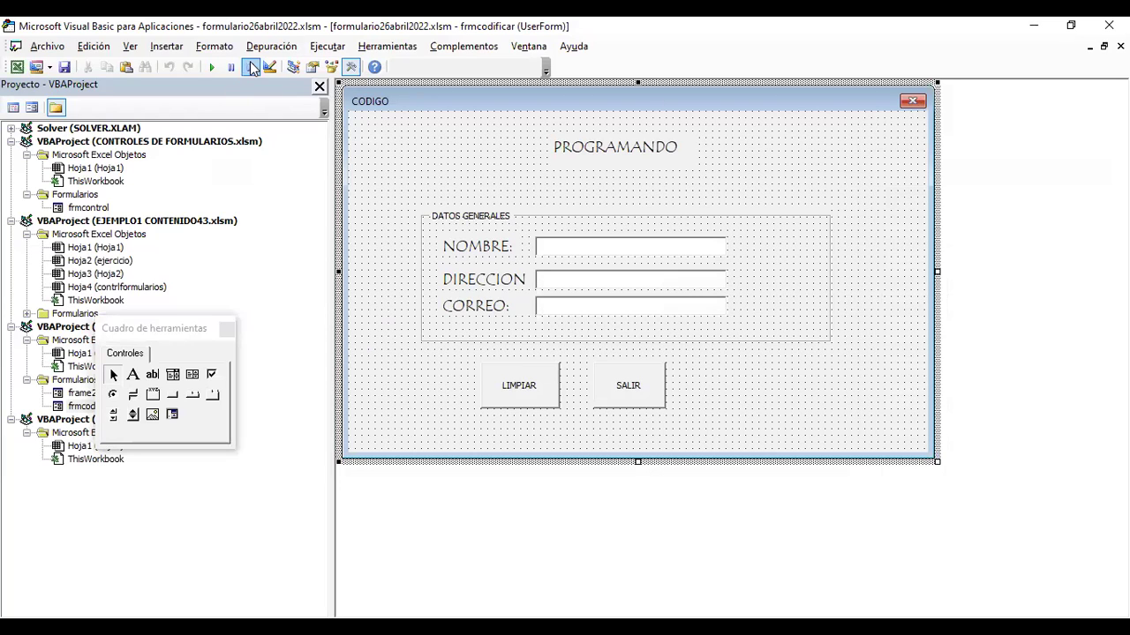
key(F7)
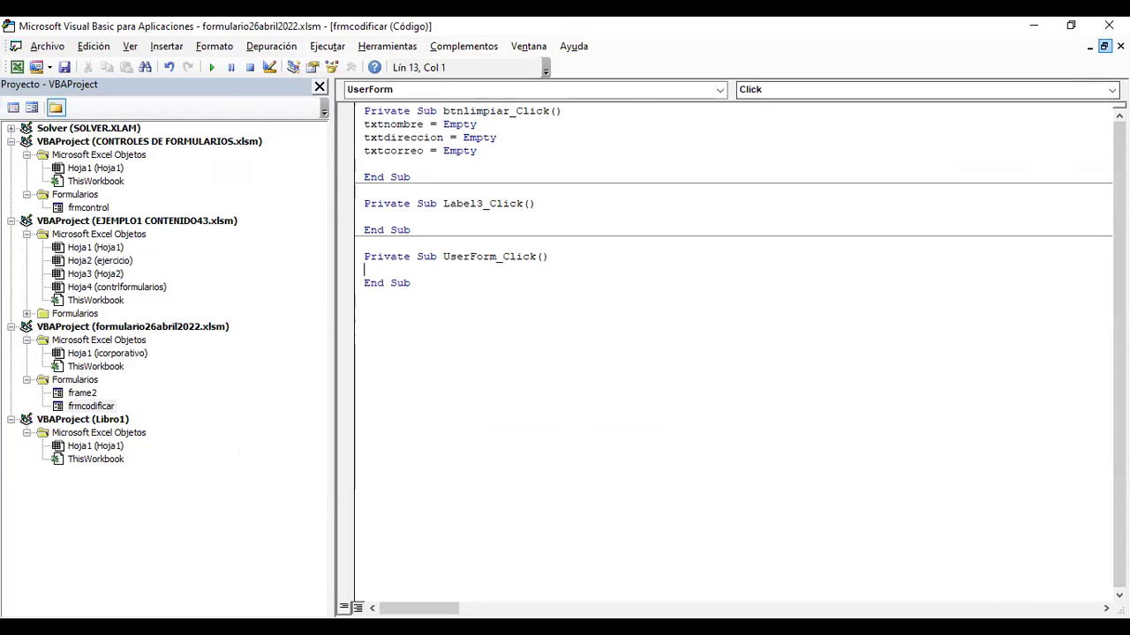
Step: Return to the CODIGO design with the Properties window shown, save the project and rerun the form
click(1119, 46)
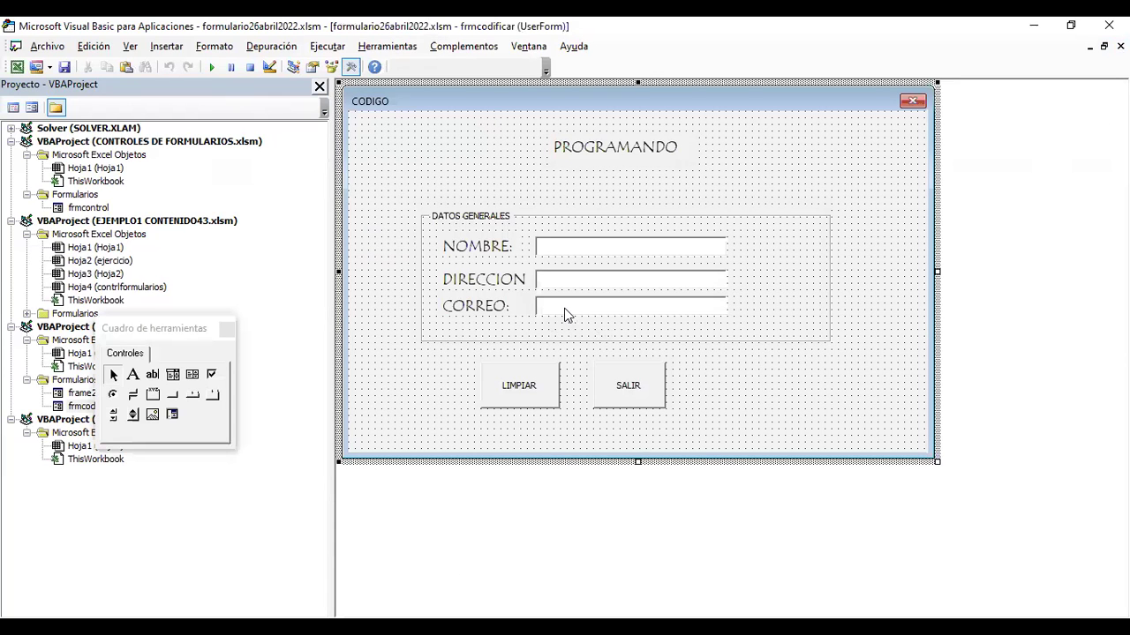
click(569, 309)
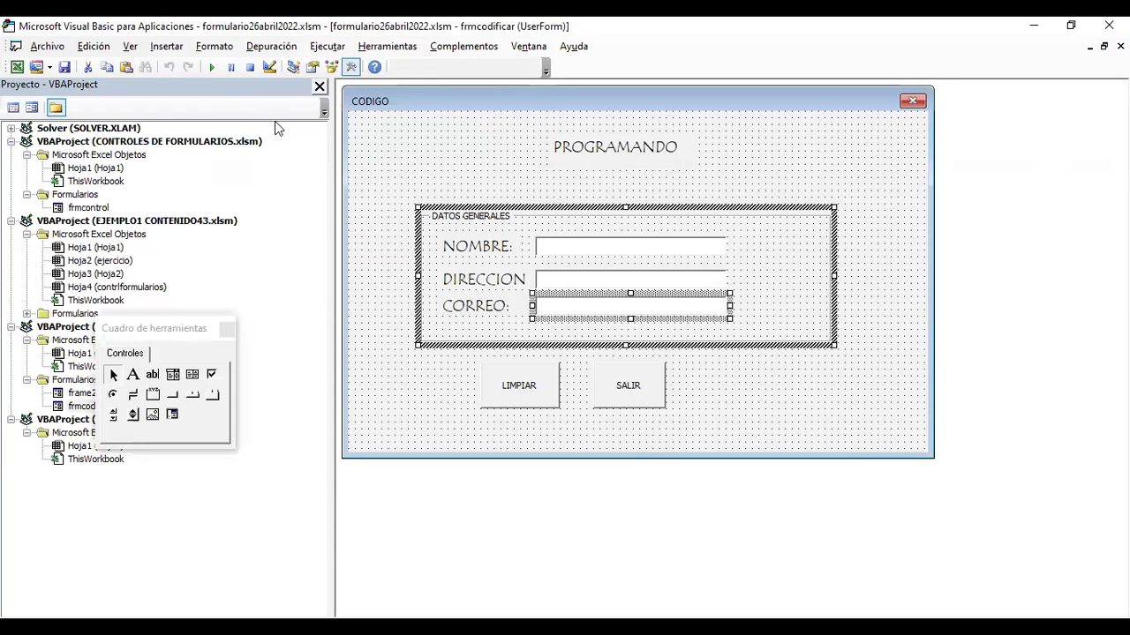
click(132, 47)
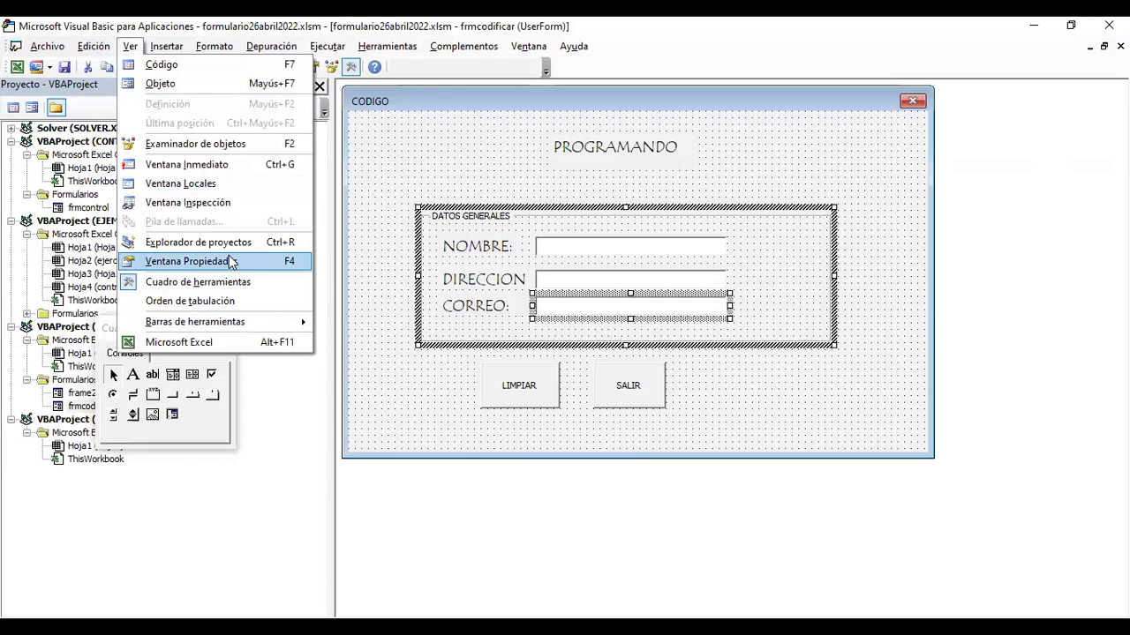
click(231, 262)
click(475, 144)
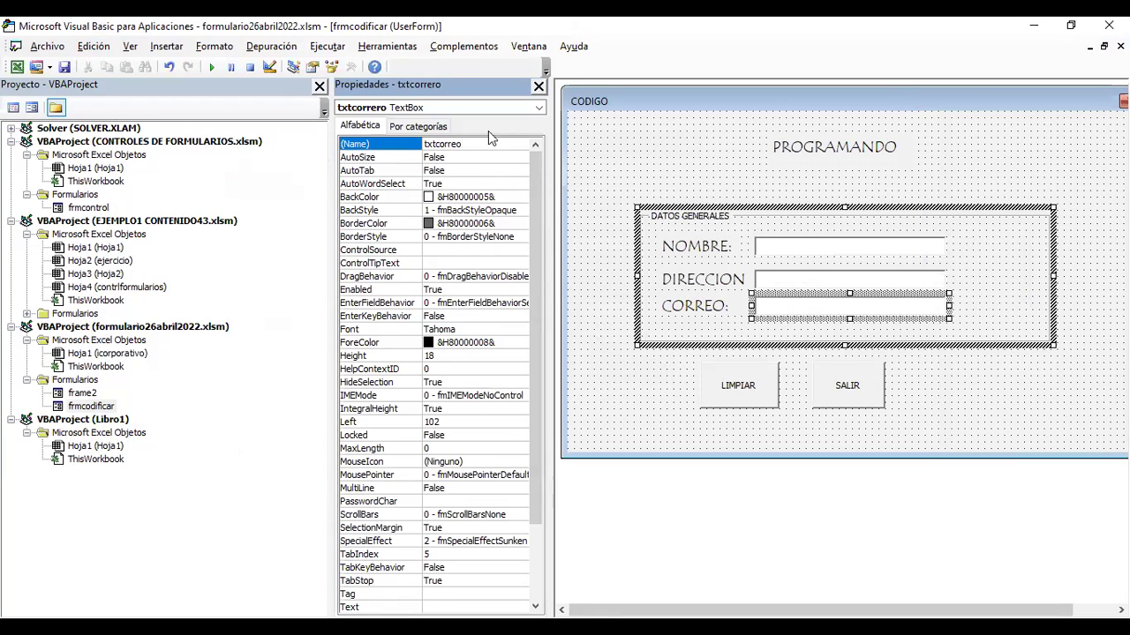
click(626, 168)
click(64, 66)
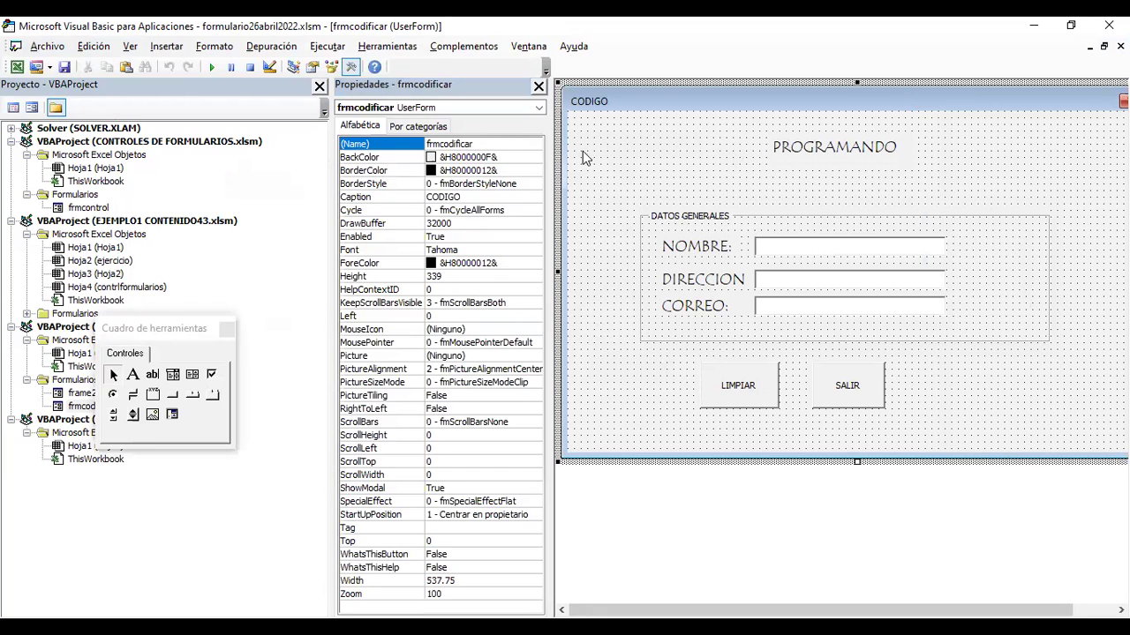
click(212, 68)
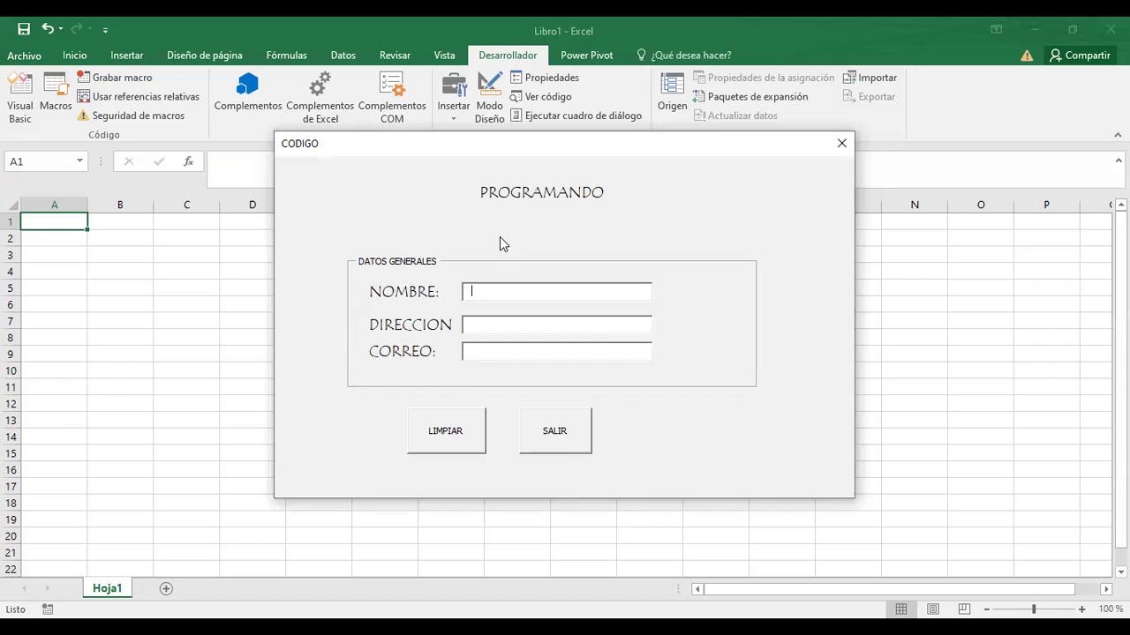
Step: Enter a test name, address and e-mail, then confirm LIMPIAR empties all three fields
text(CARLOS)
click(504, 323)
text(SANTA TECLA)
click(491, 351)
text(FERN)
key(BackSpace)
key(BackSpace)
key(BackSpace)
key(BackSpace)
text(dsfsdfdsfs)
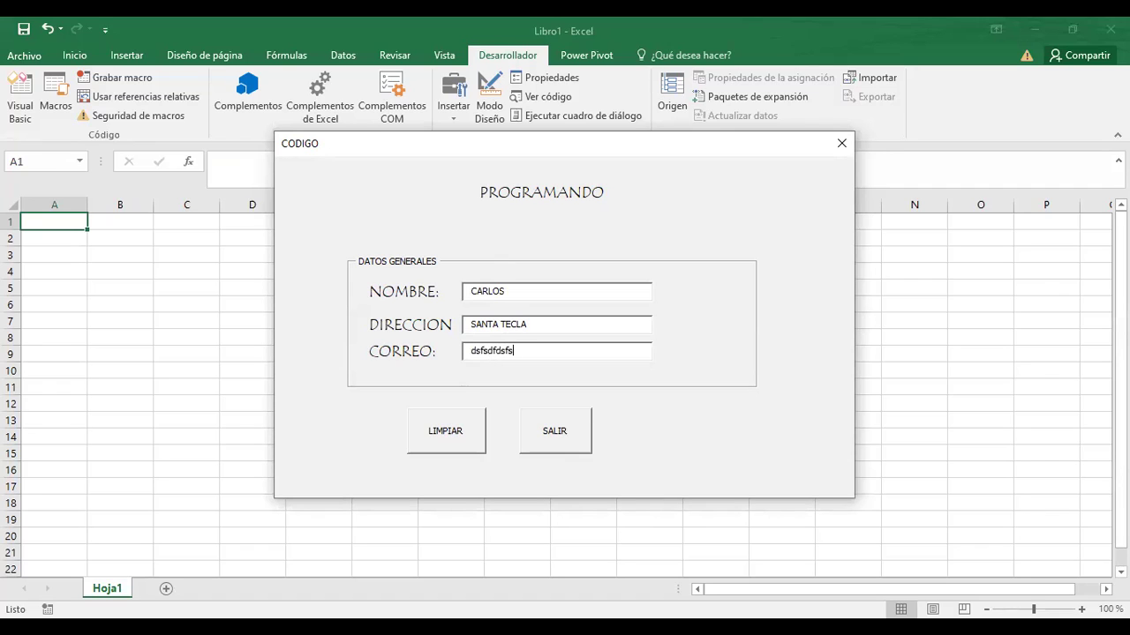
text(@gmail.com)
click(447, 441)
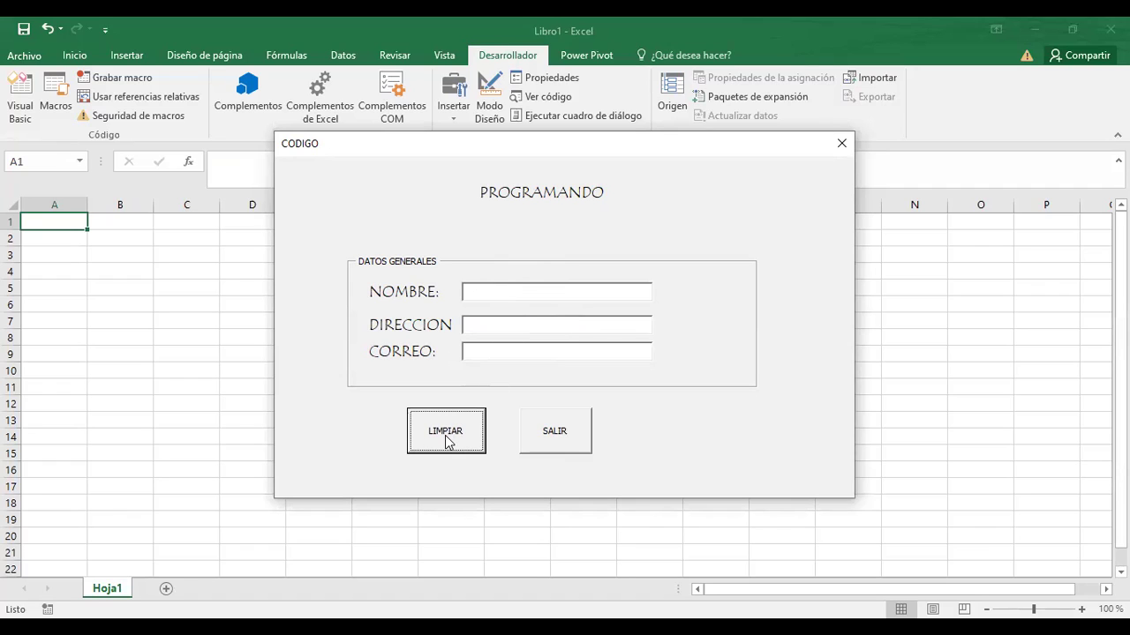
click(475, 293)
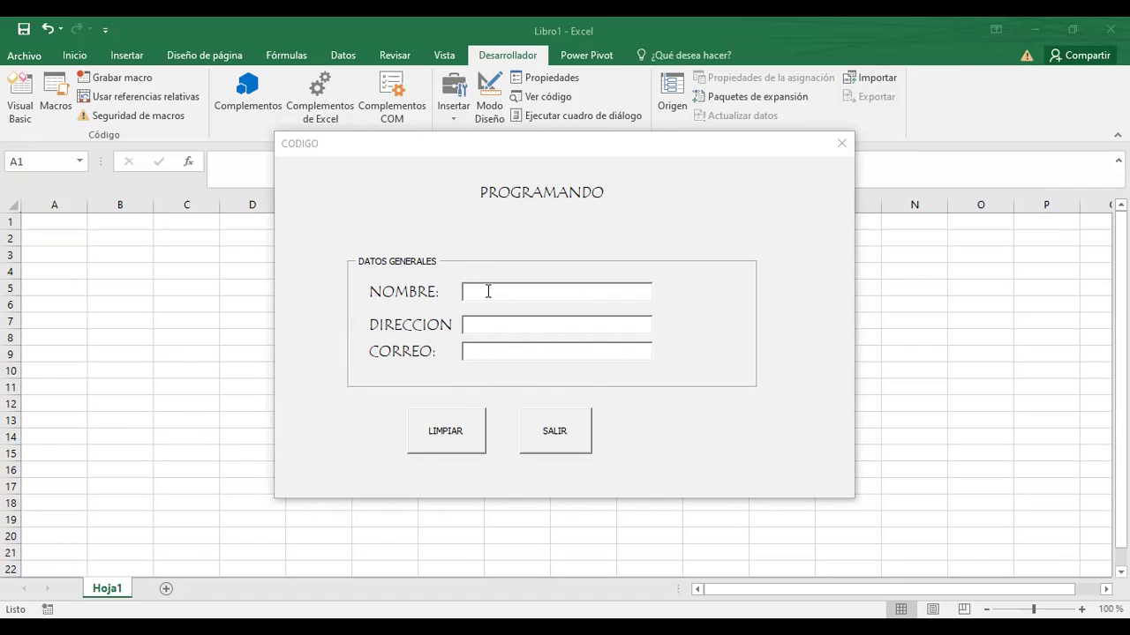
Step: Clear the empty CODIGO form with LIMPIAR, click into NOMBRE, then switch to the VBA editor with Alt+F11
click(487, 292)
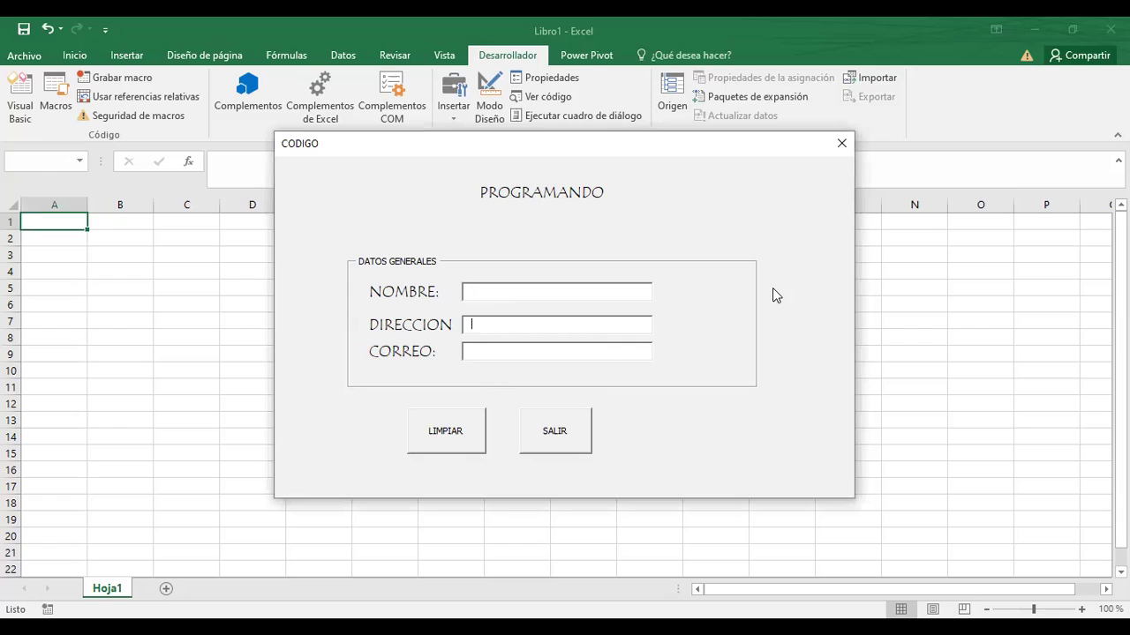
click(468, 432)
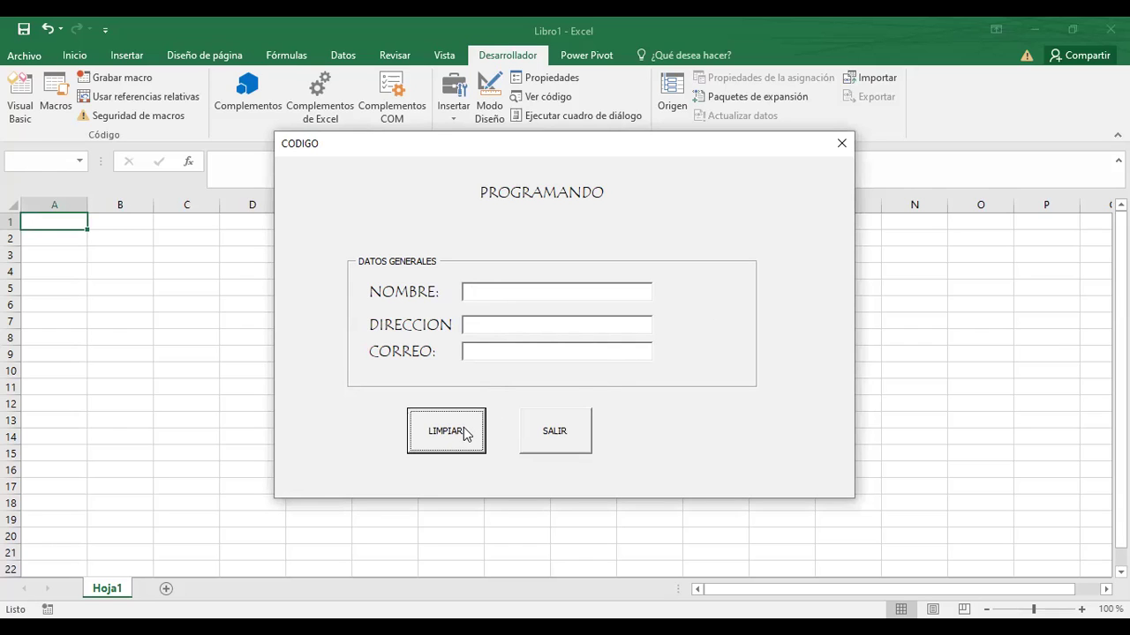
click(504, 292)
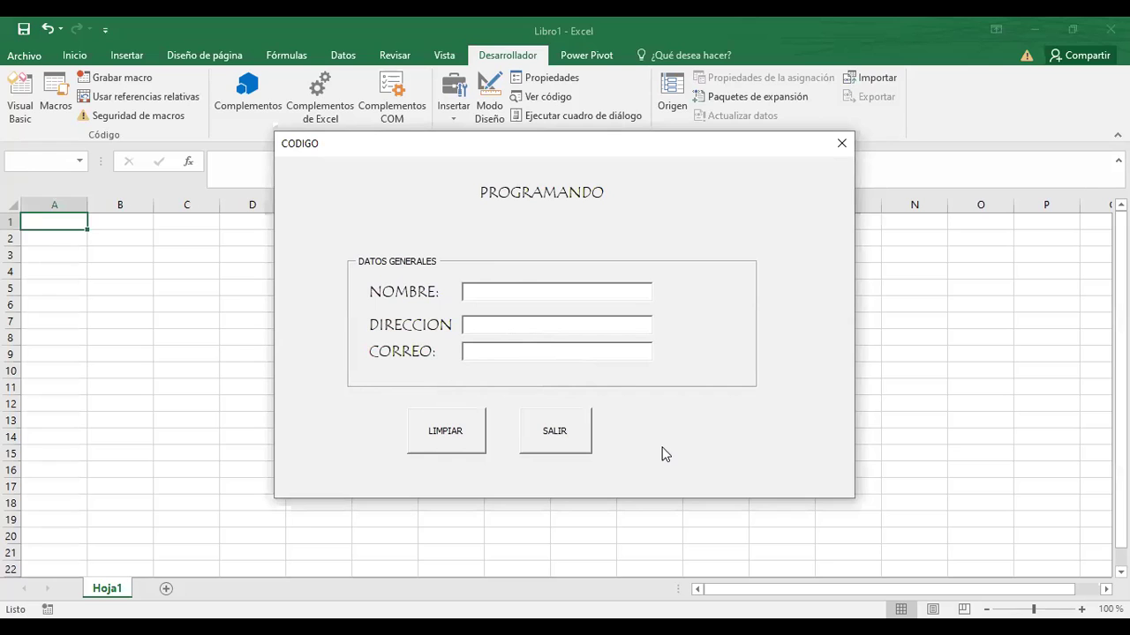
key(alt+F11)
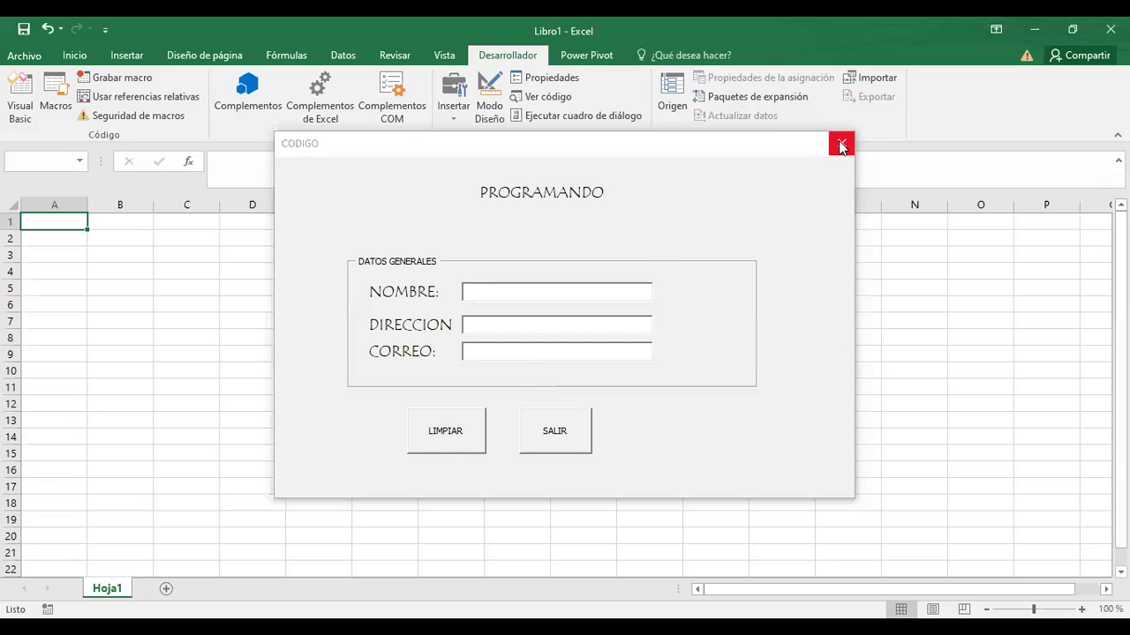
Step: Add txtnombre.SetFocus after txtcorreo = Empty in btnlimpiar_Click and save the project
click(840, 145)
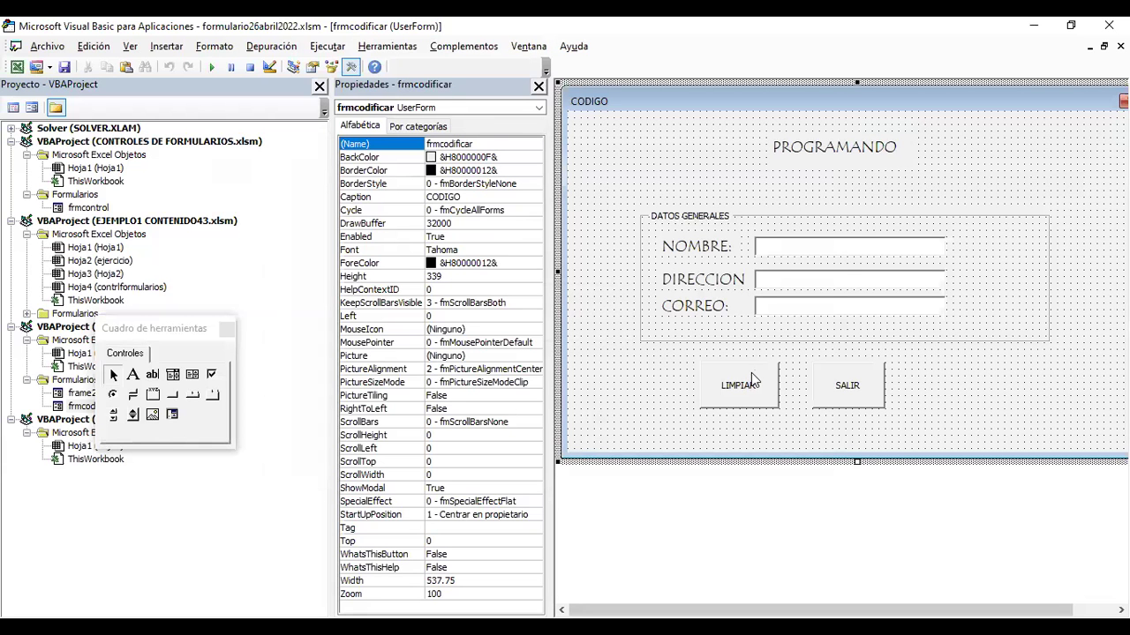
double_click(751, 372)
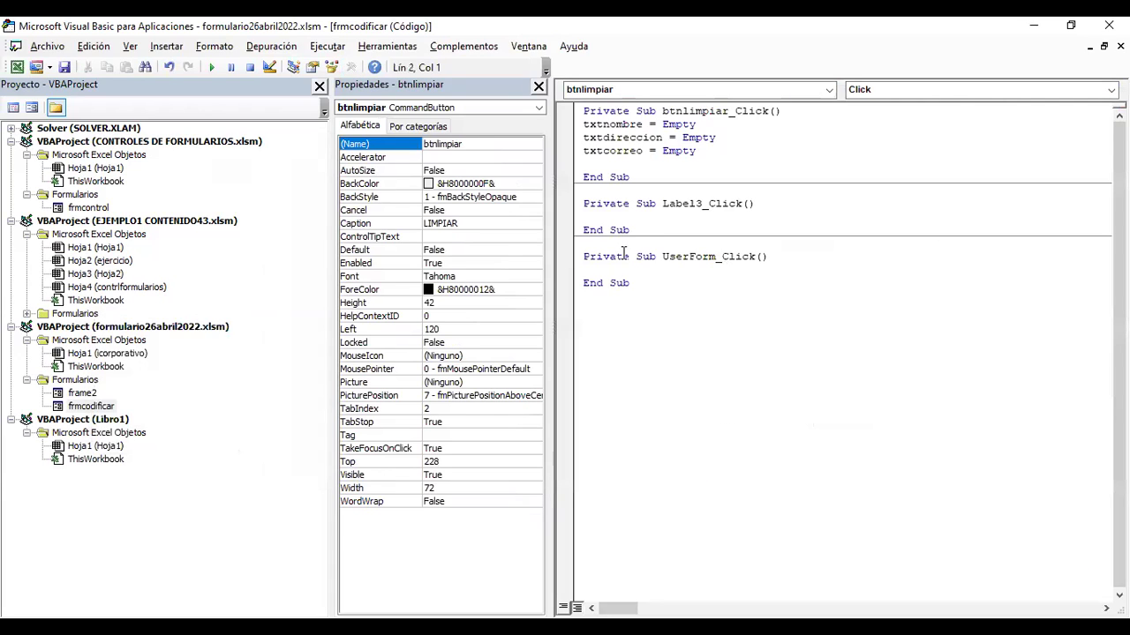
click(726, 152)
key(Return)
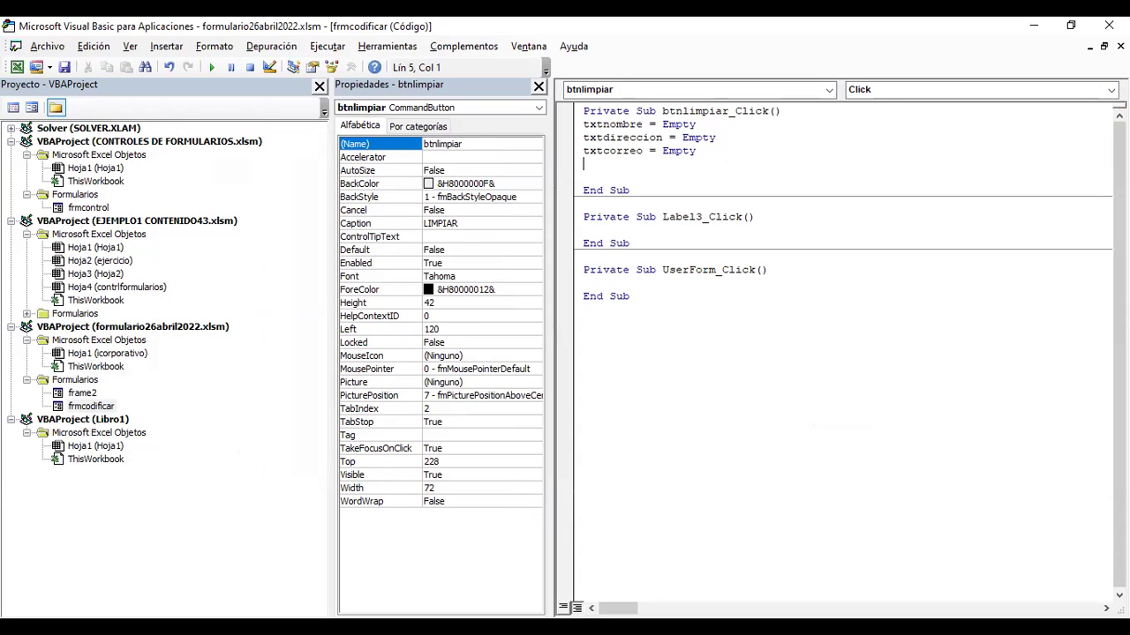
text(txt)
text(nombre)
text(.)
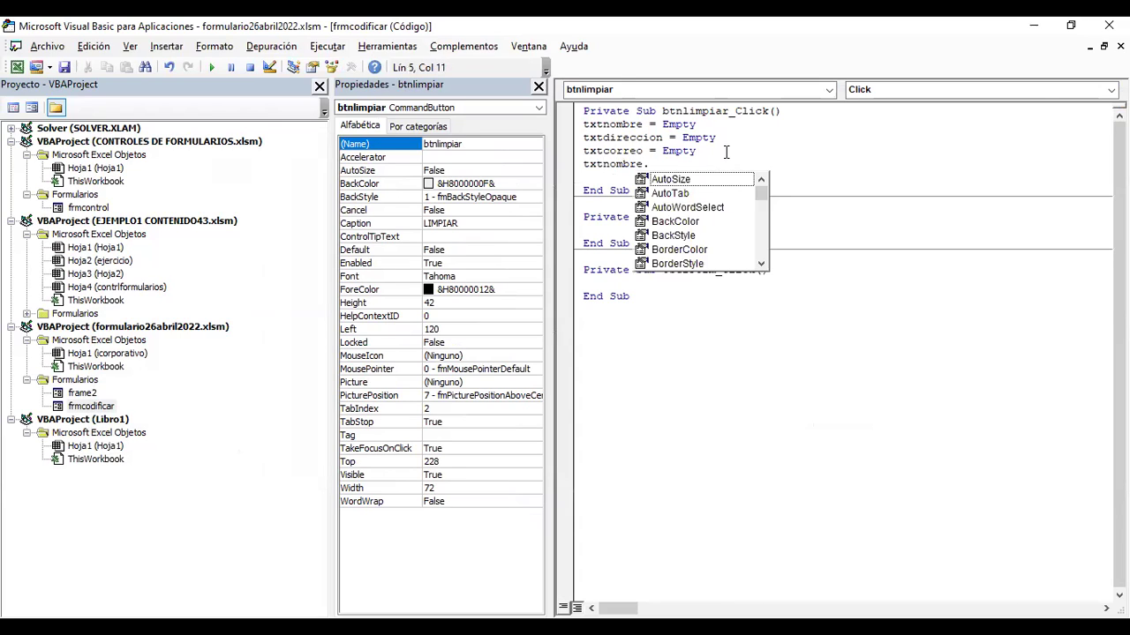
text(SE)
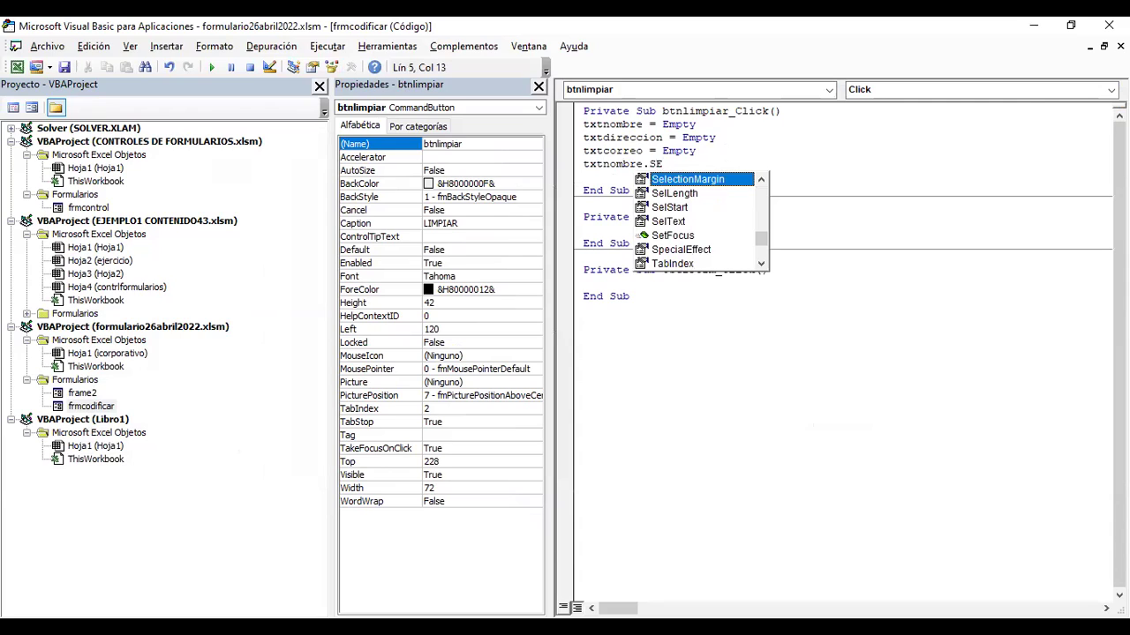
key(BackSpace)
text(et)
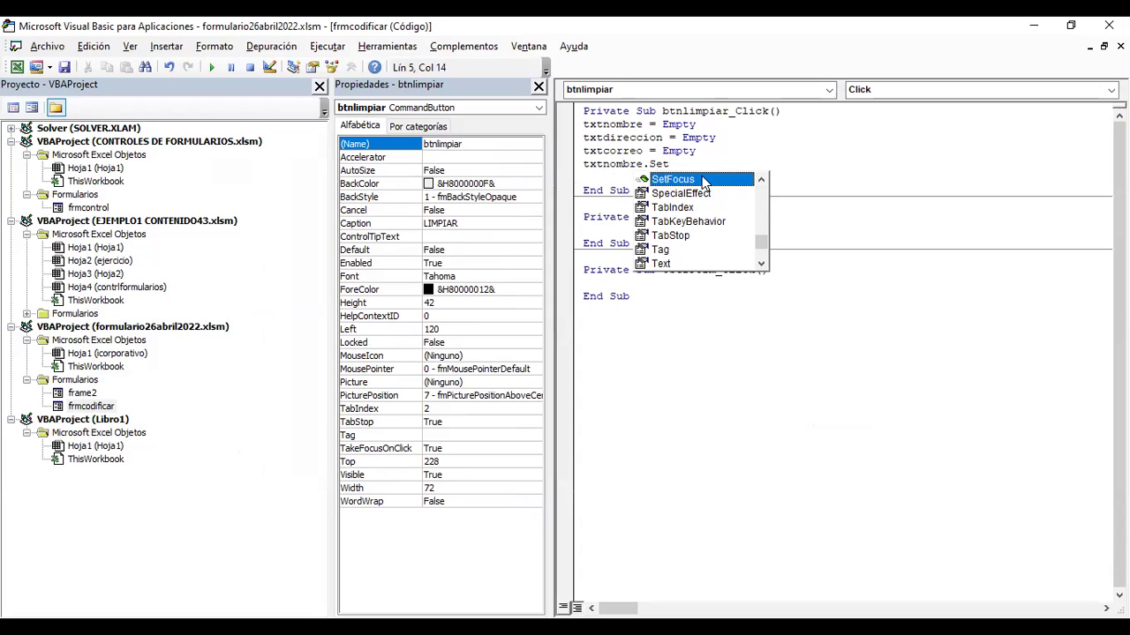
double_click(703, 181)
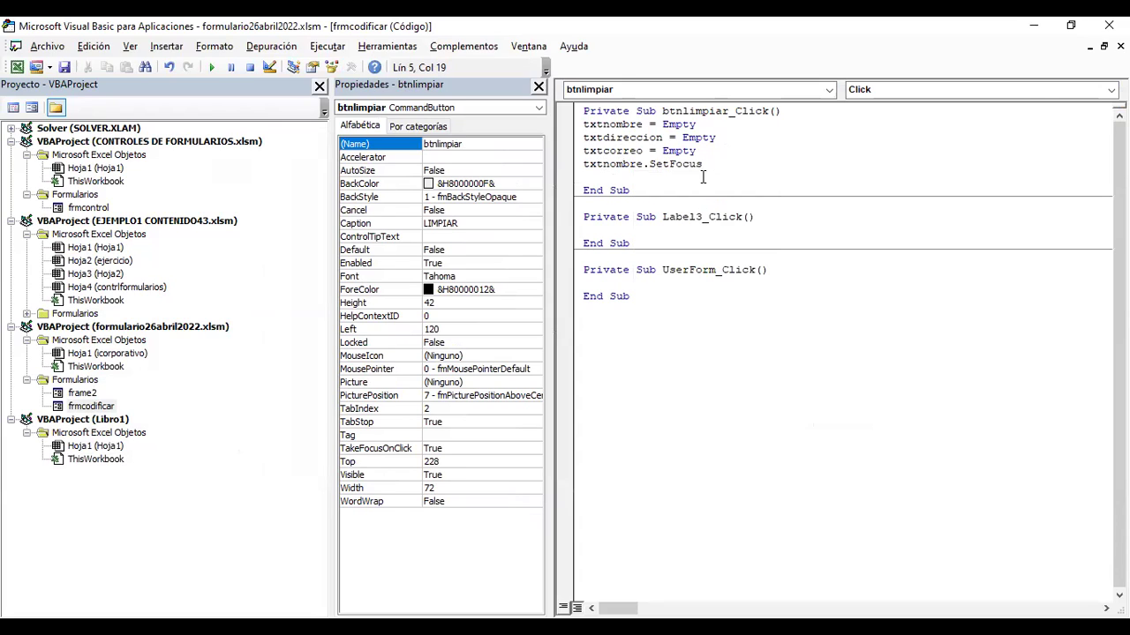
click(64, 69)
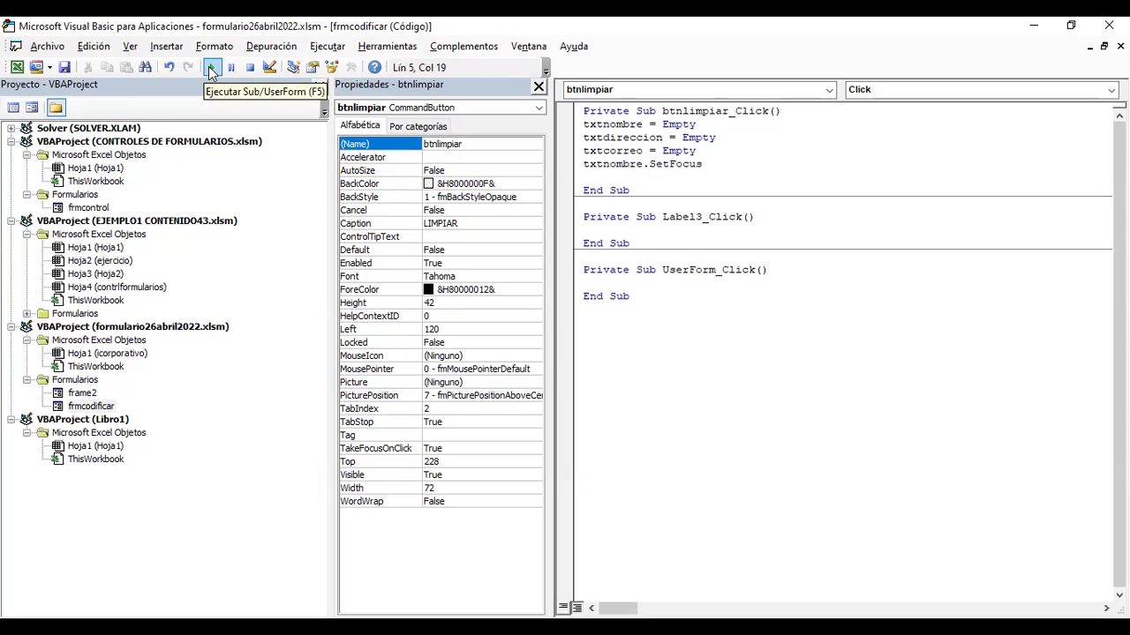
click(211, 69)
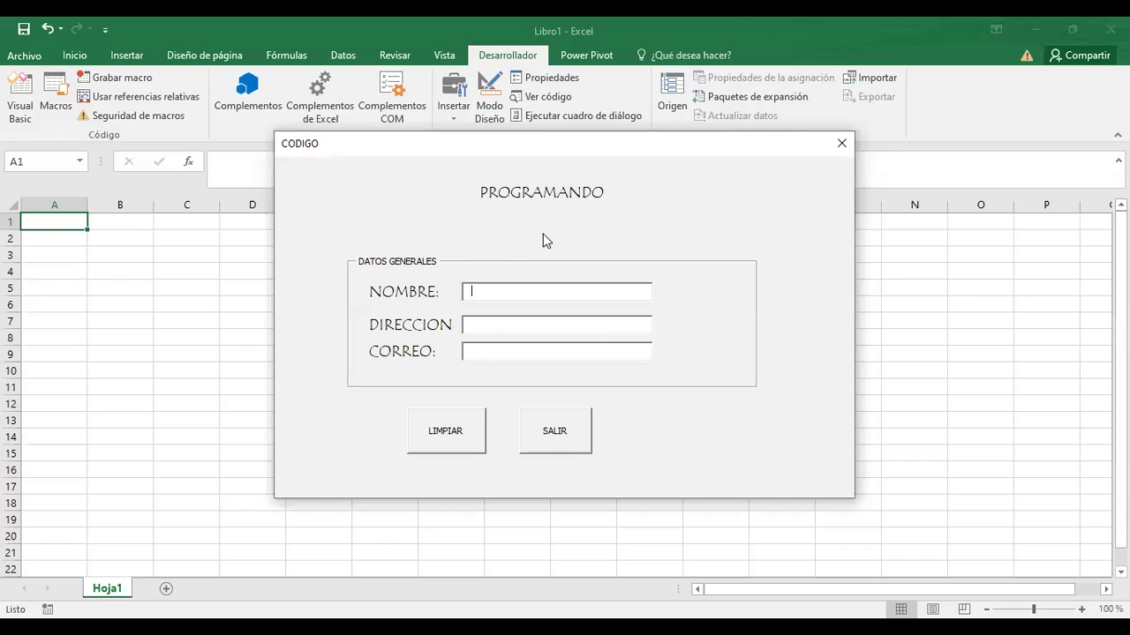
text(eduardo)
click(509, 330)
text(regegere)
click(499, 352)
text(ertertteet)
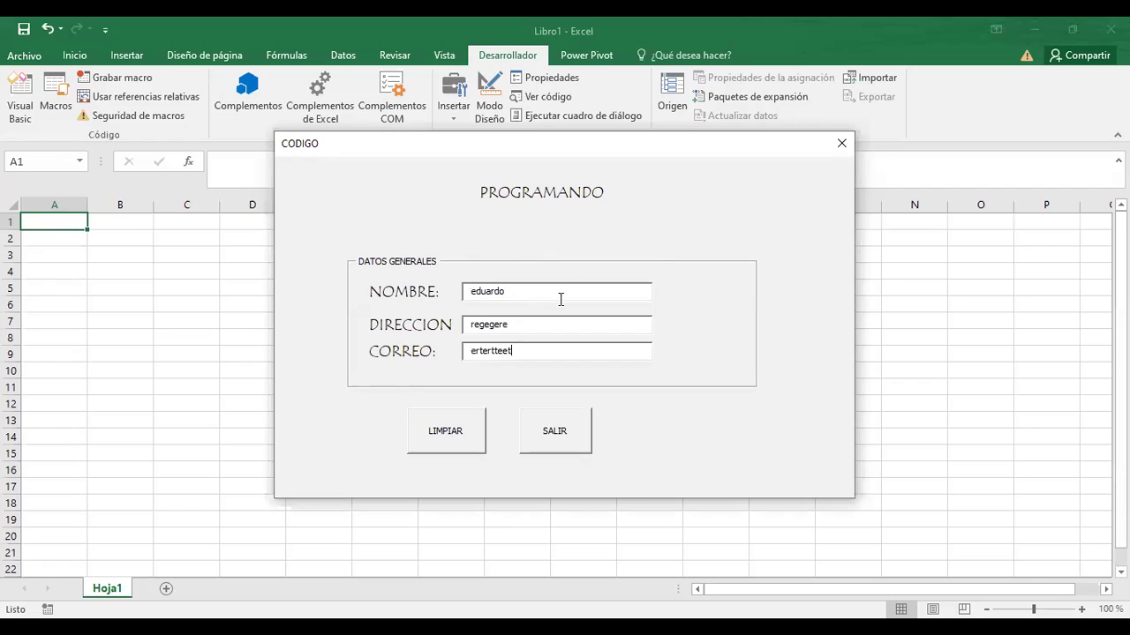
click(458, 440)
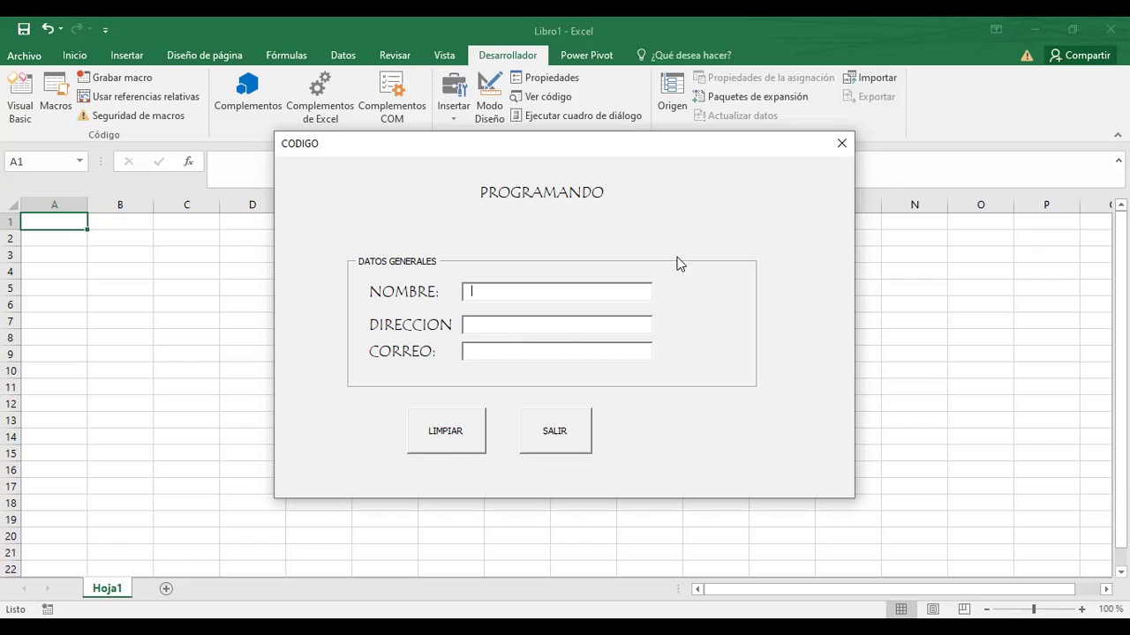
click(556, 431)
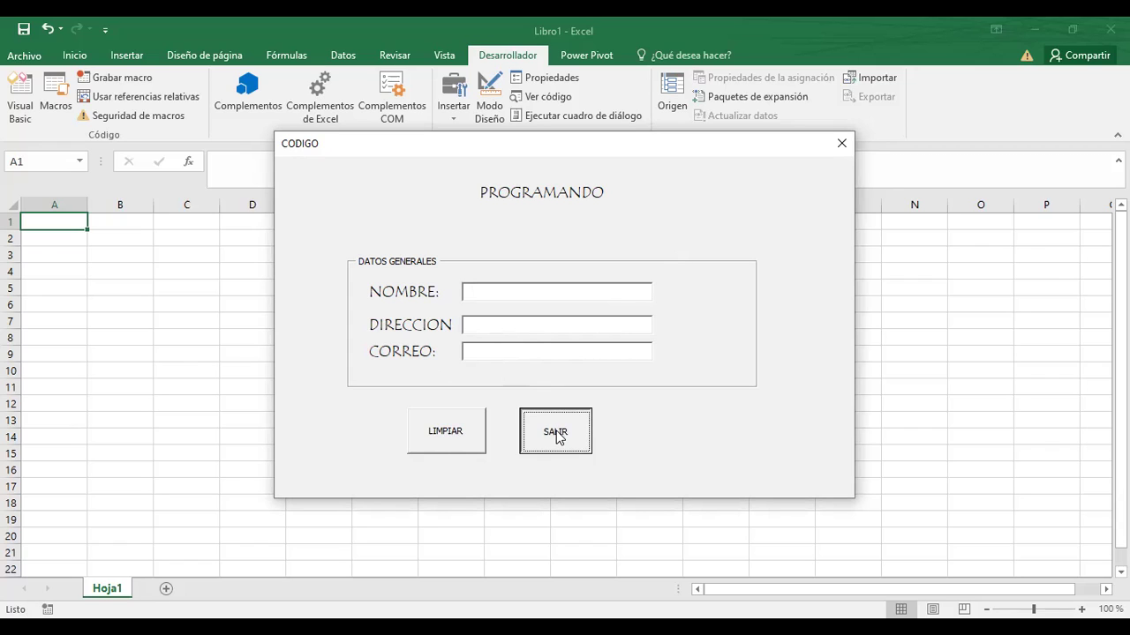
Step: Close the running form and type End into the SALIR button's btnsallir_Click procedure
click(845, 147)
double_click(847, 389)
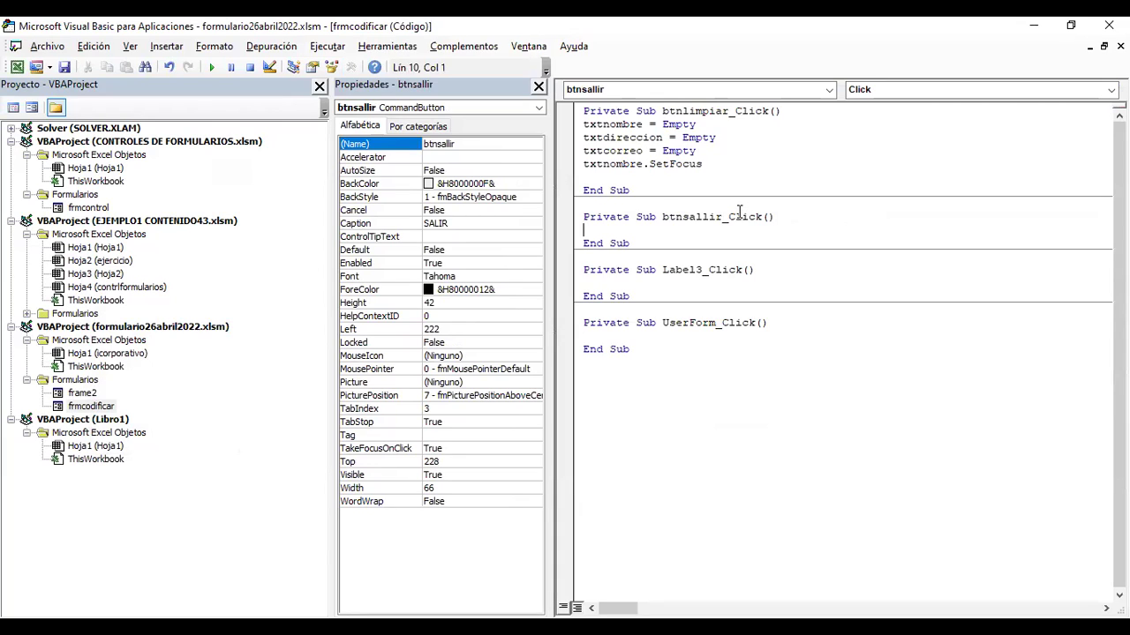
text(end)
Step: Run the CODIGO form, enter test text, clear it with LIMPIAR, and close it with SALIR
click(212, 68)
text(reertertrte)
click(497, 324)
text(htyutyutu)
text(utuyutu)
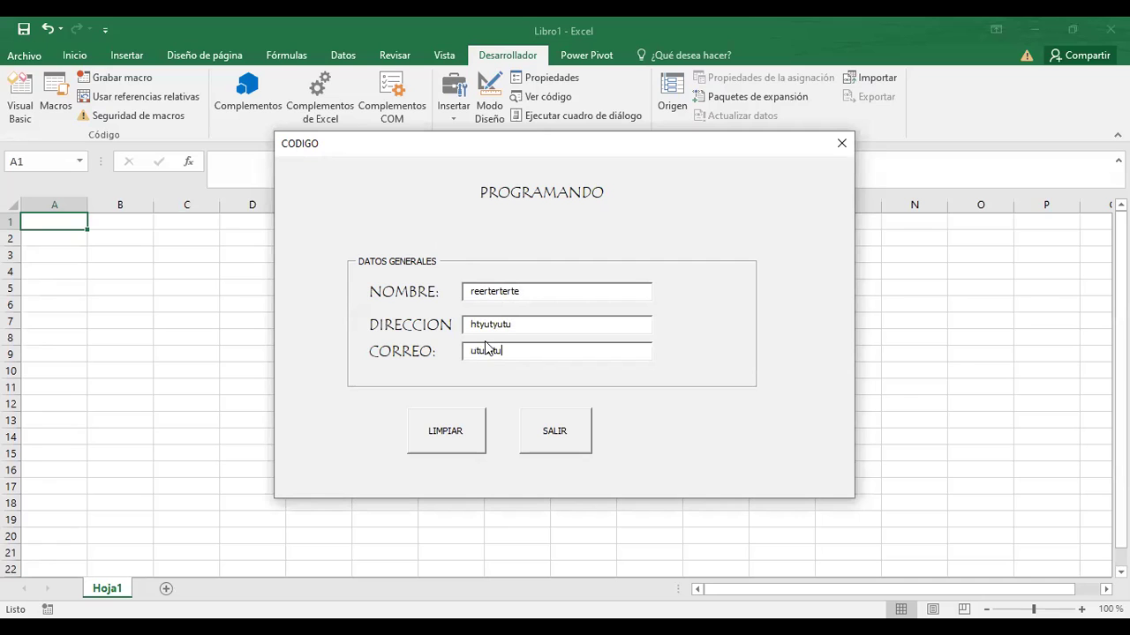
click(445, 448)
click(551, 446)
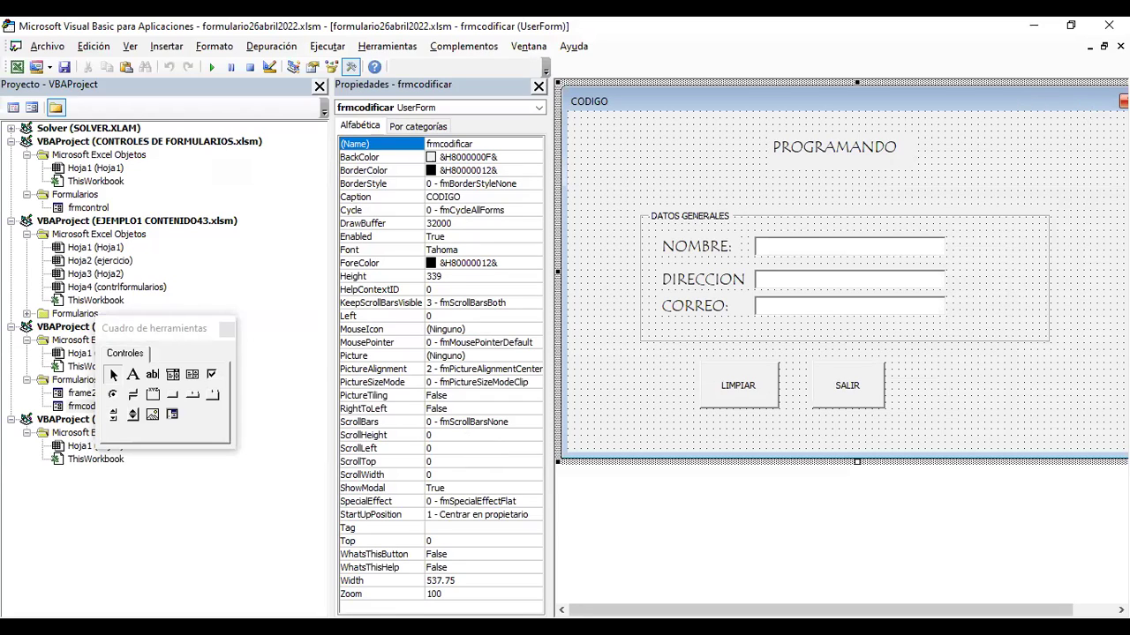
Step: Close the Properties window and move the Cuadro de herramientas toolbox below the Project Explorer
click(538, 86)
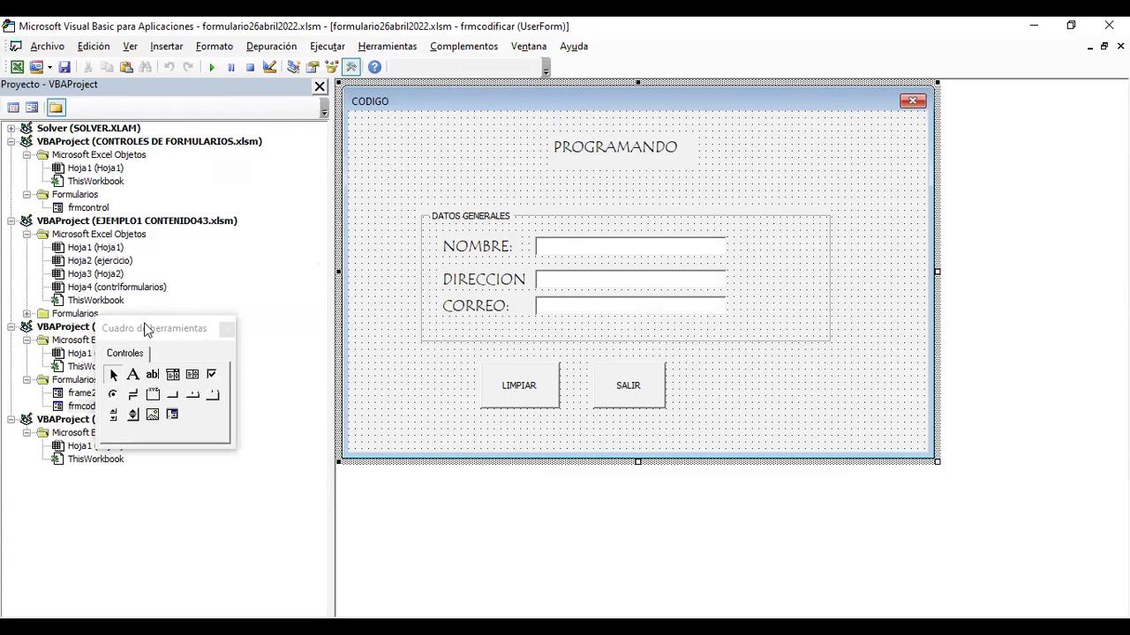
drag(147, 329, 240, 459)
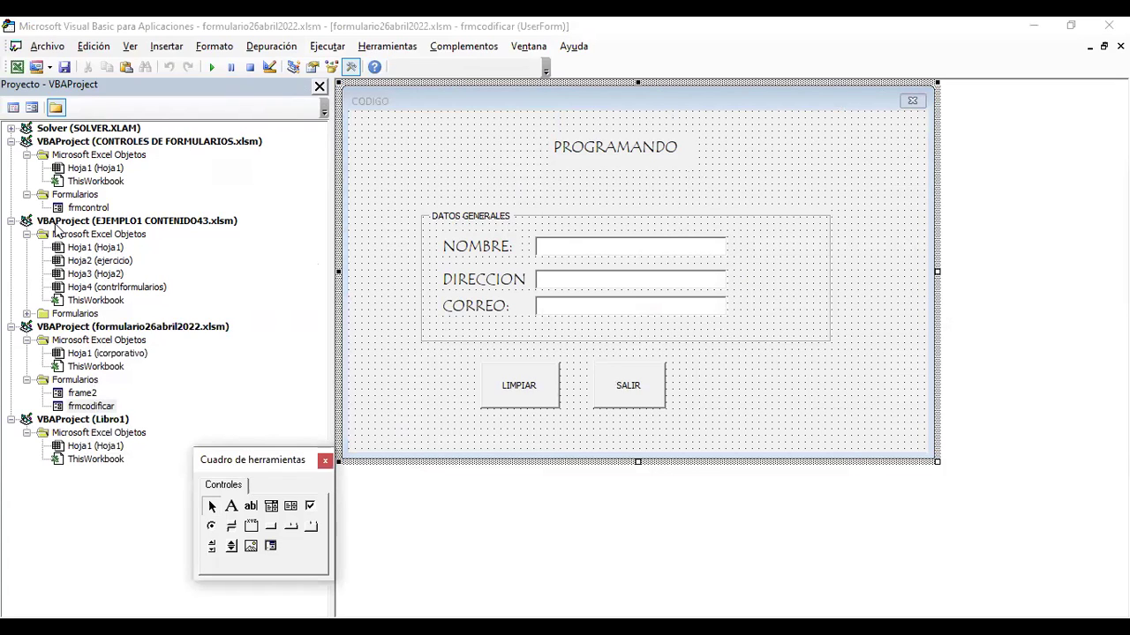
Step: Open the frame2 form, then the frmcontrol form, in the designer
double_click(80, 394)
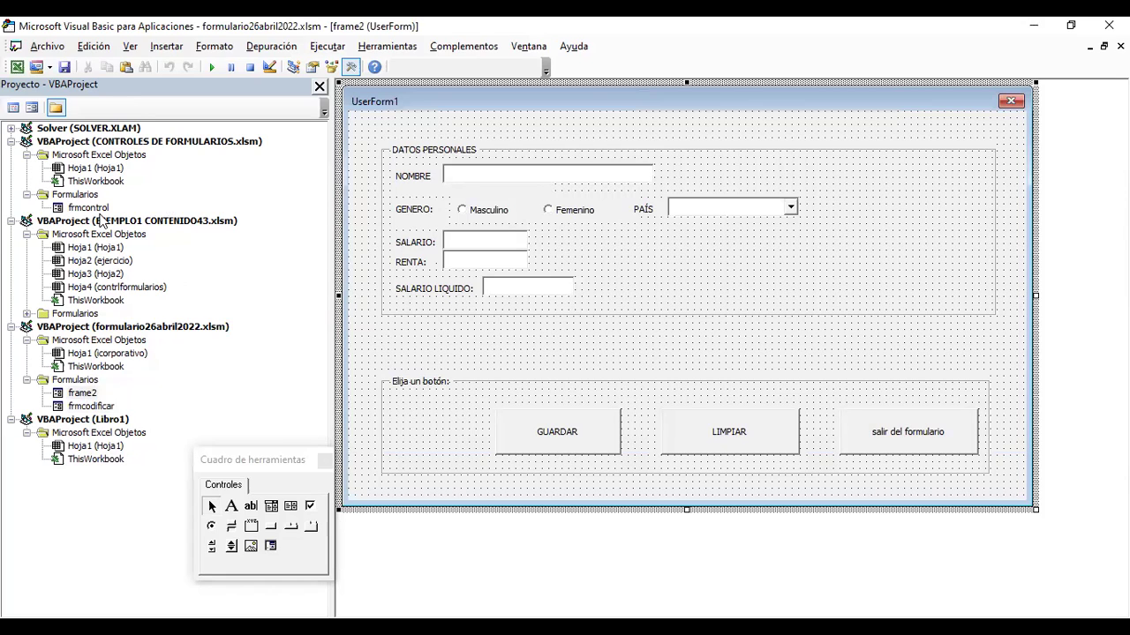
double_click(93, 208)
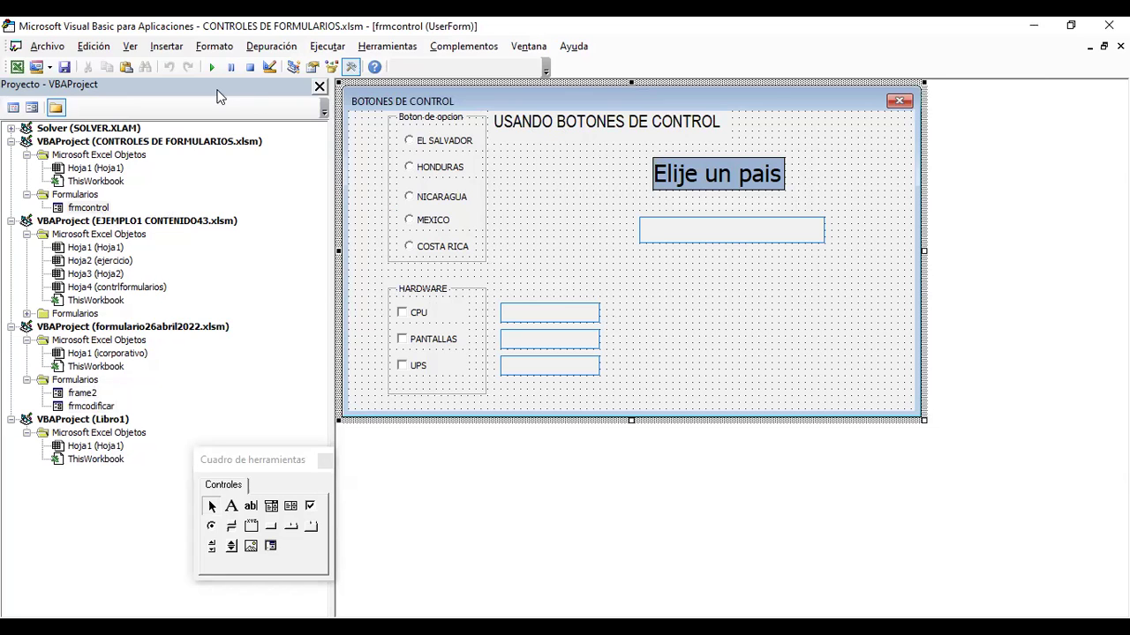
Step: Select the Elije un pais label on frmcontrol and display its properties from the Ver menu
double_click(574, 168)
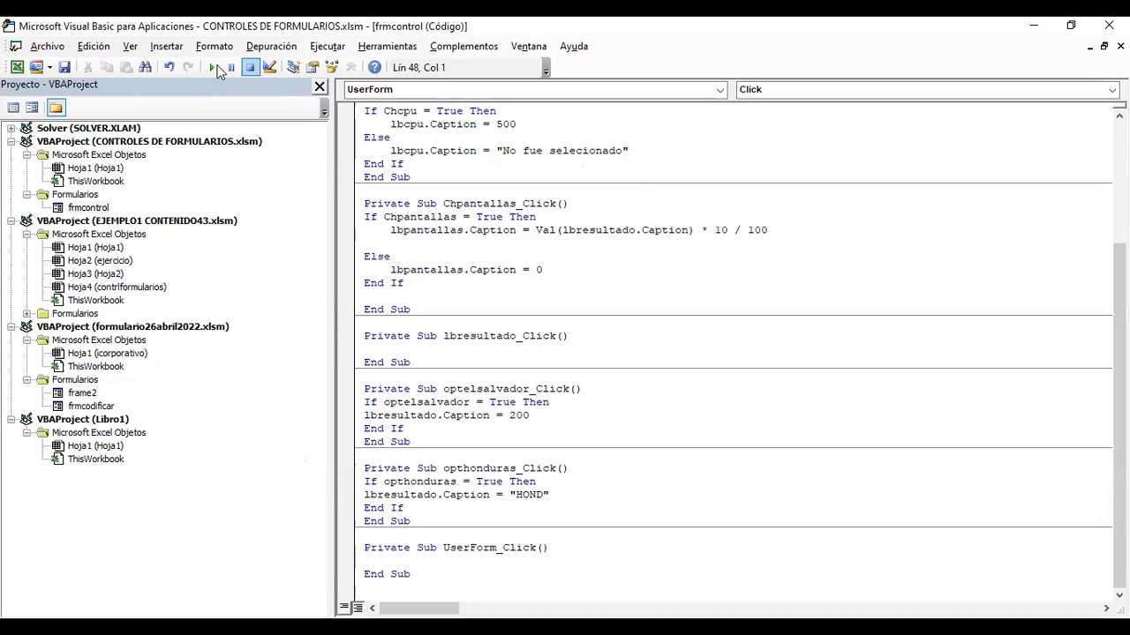
click(1120, 46)
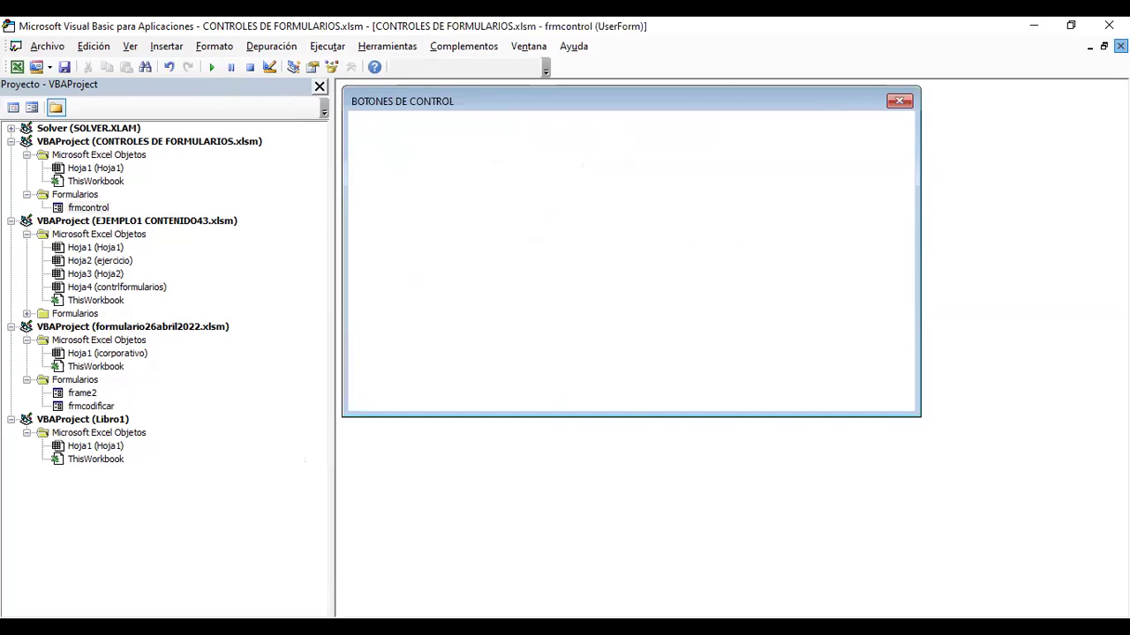
click(715, 172)
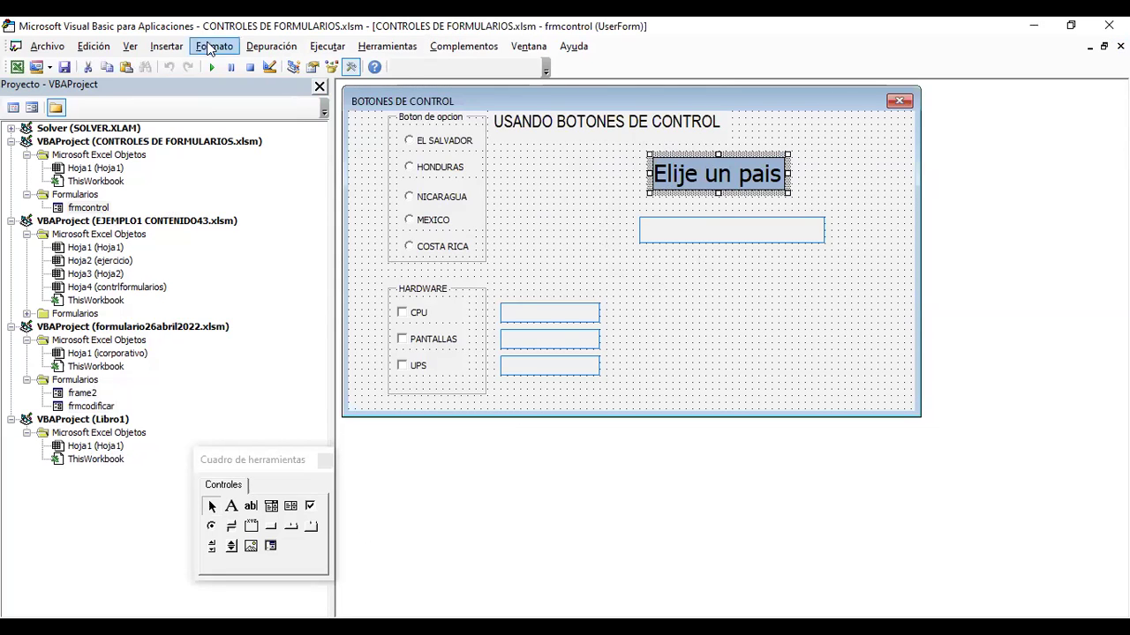
click(132, 48)
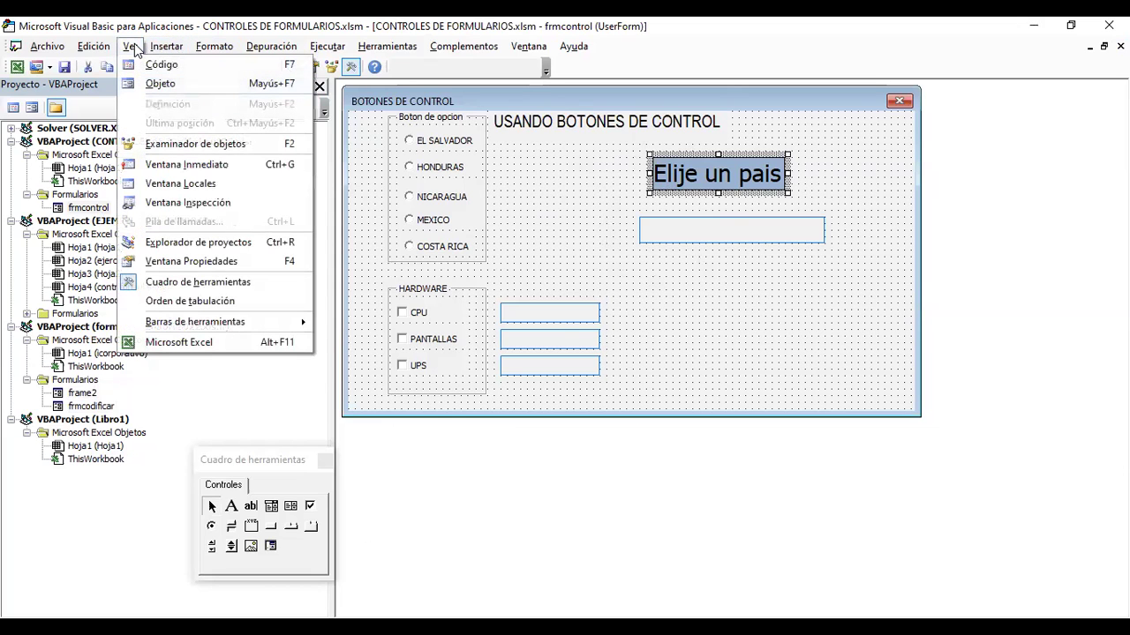
click(222, 263)
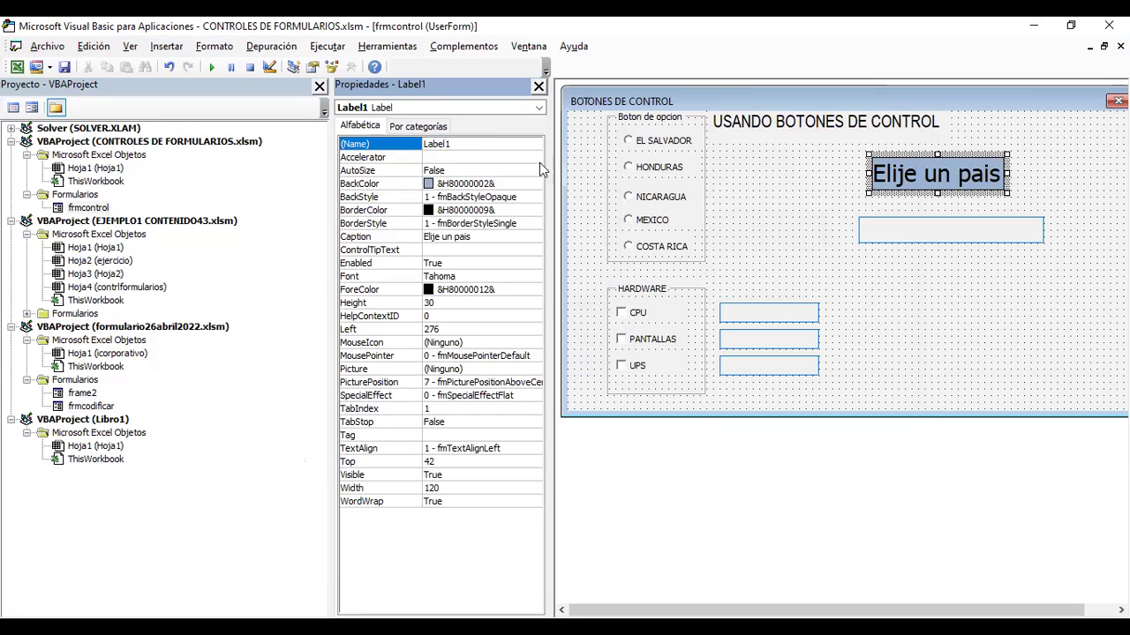
Step: Set the Elije un pais label's BackColor to the system colour Sombra iluminada del botón
click(482, 238)
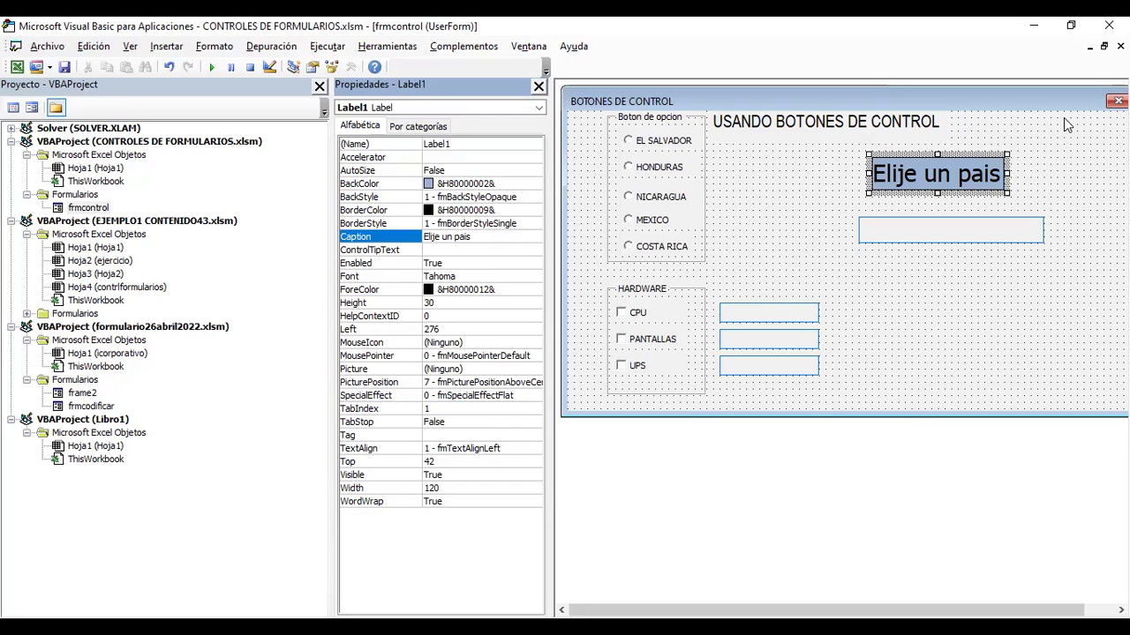
click(465, 183)
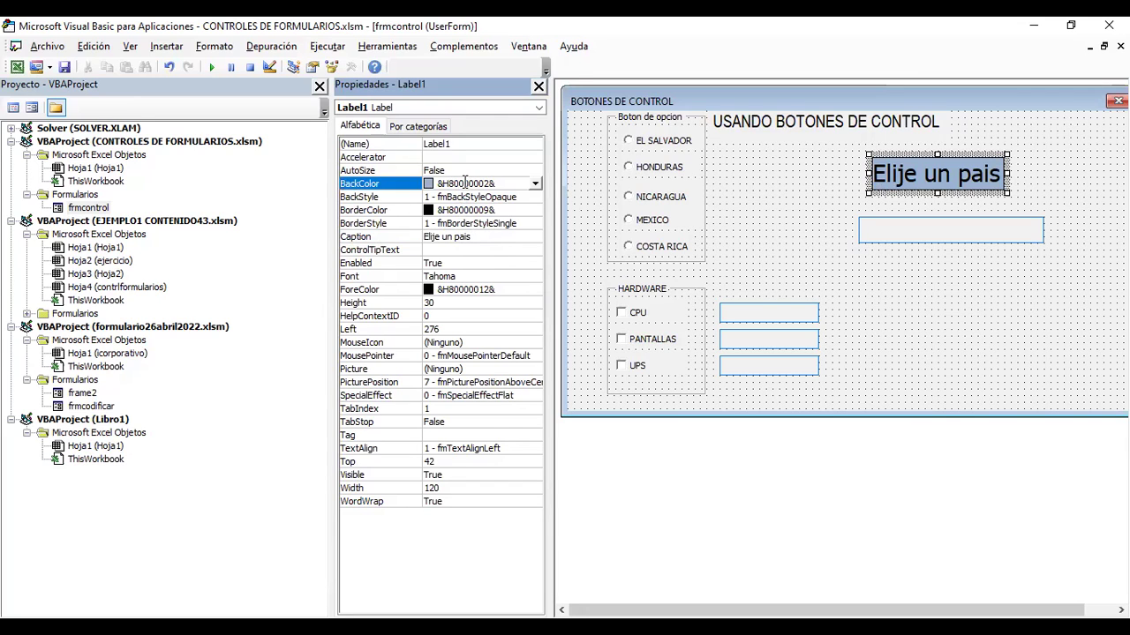
click(536, 183)
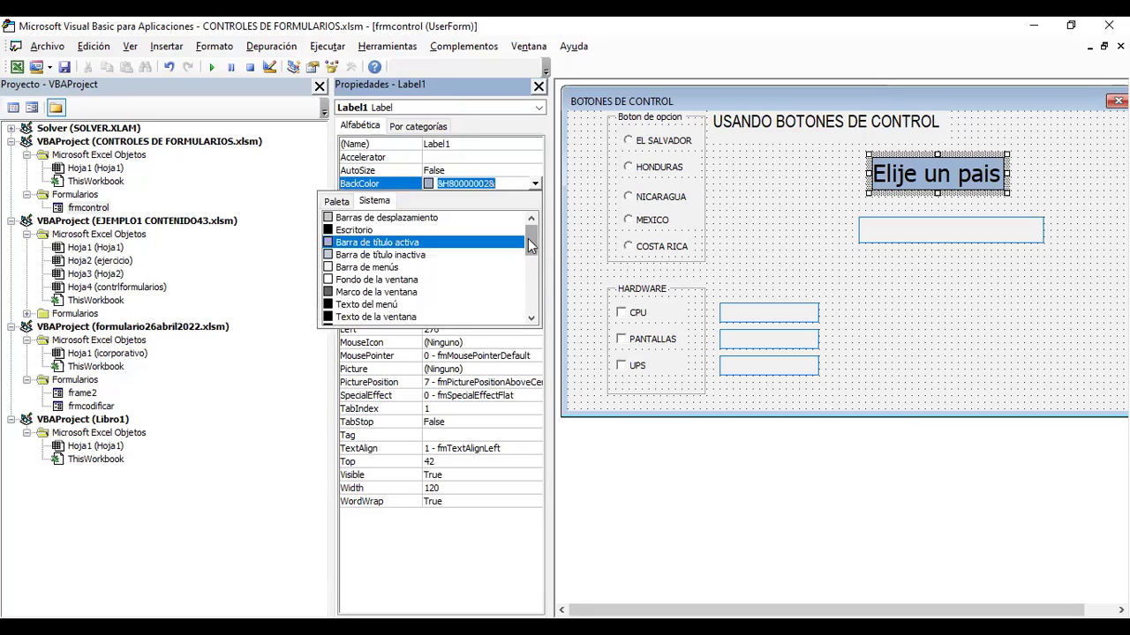
drag(530, 246, 532, 296)
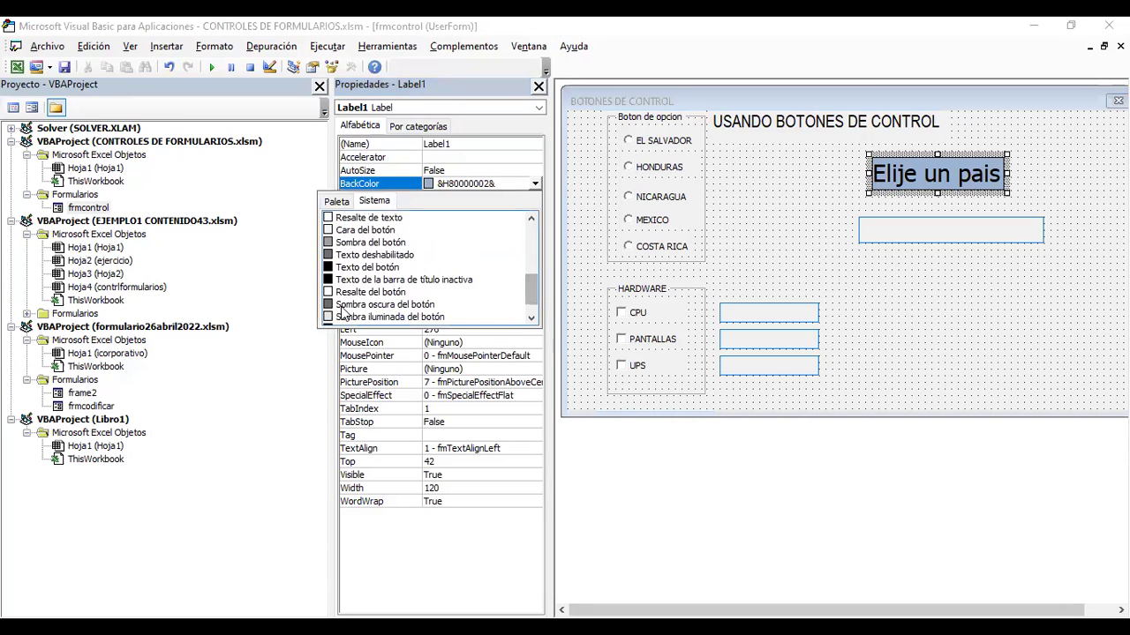
click(339, 317)
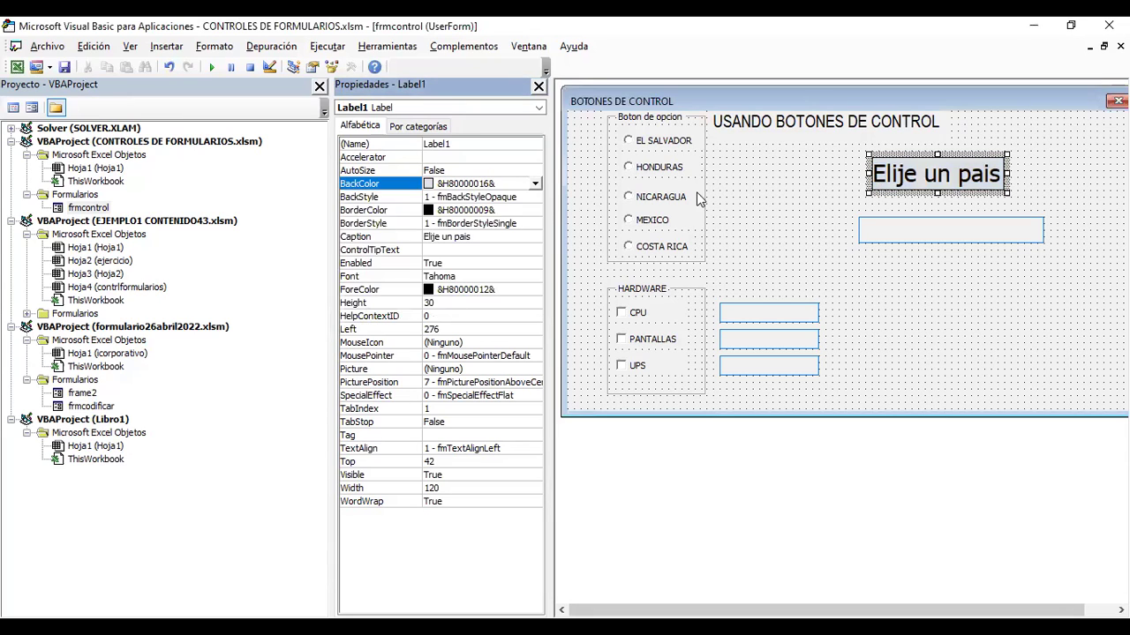
click(757, 175)
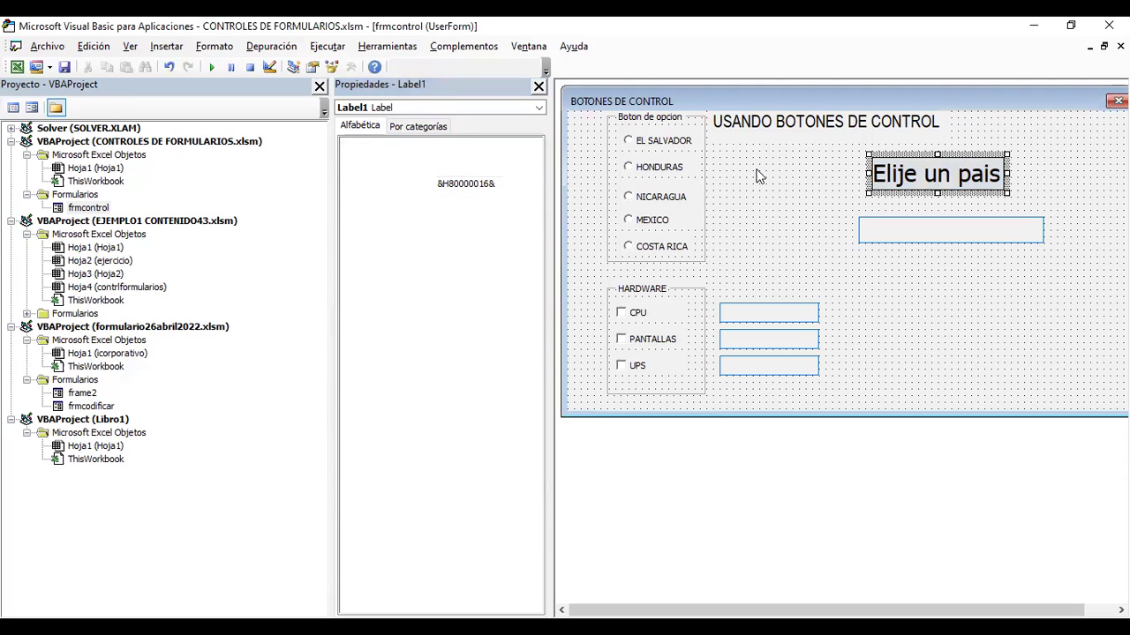
click(898, 164)
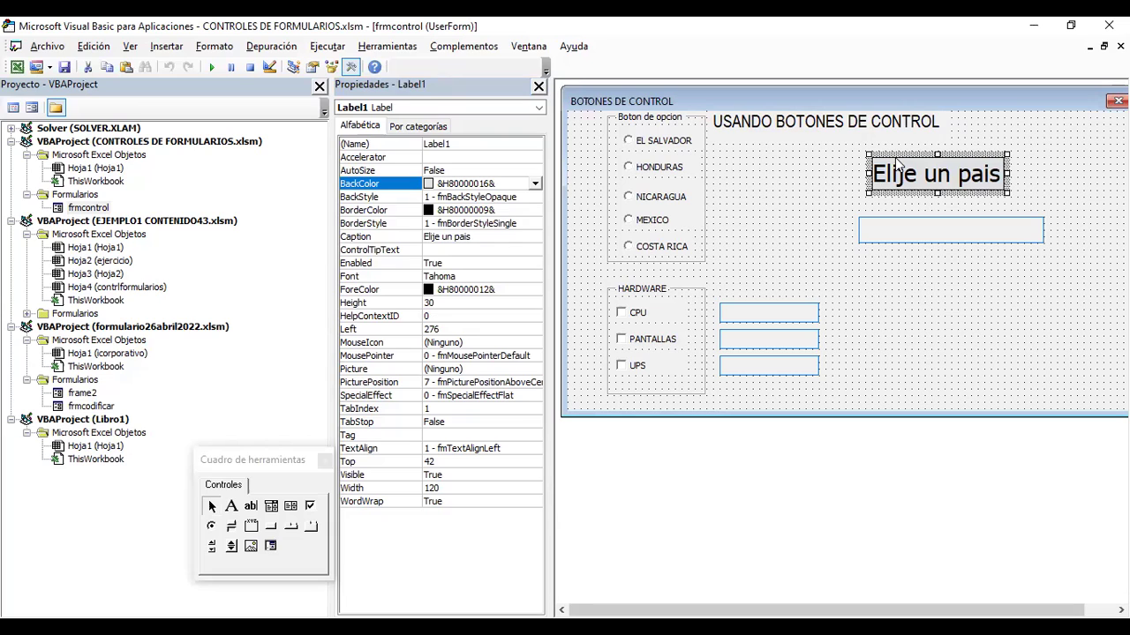
click(784, 229)
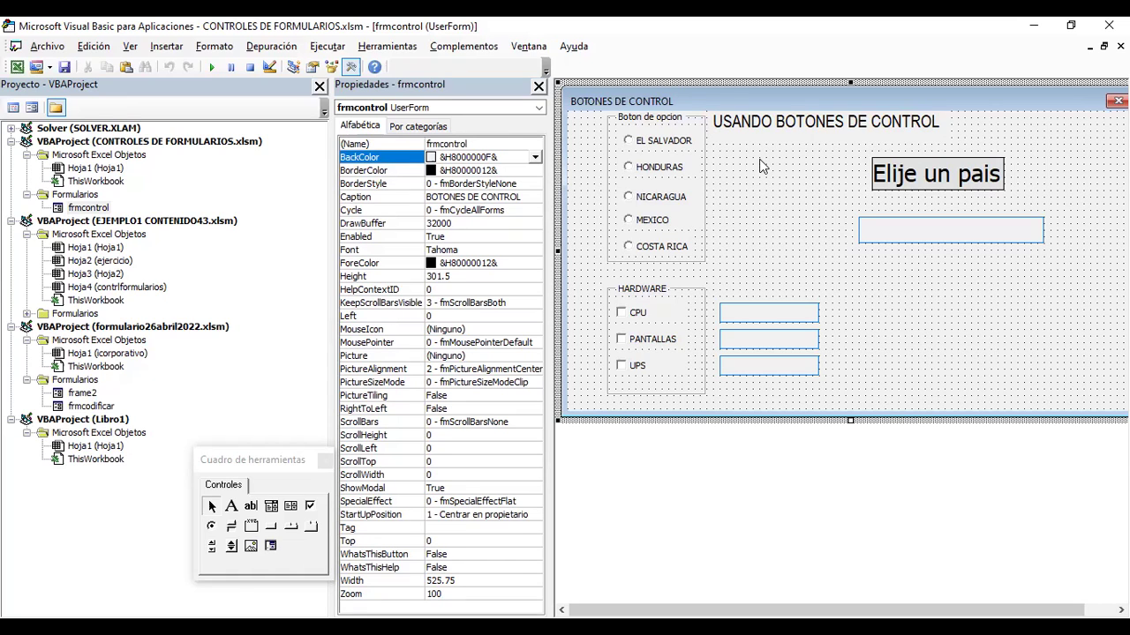
click(615, 139)
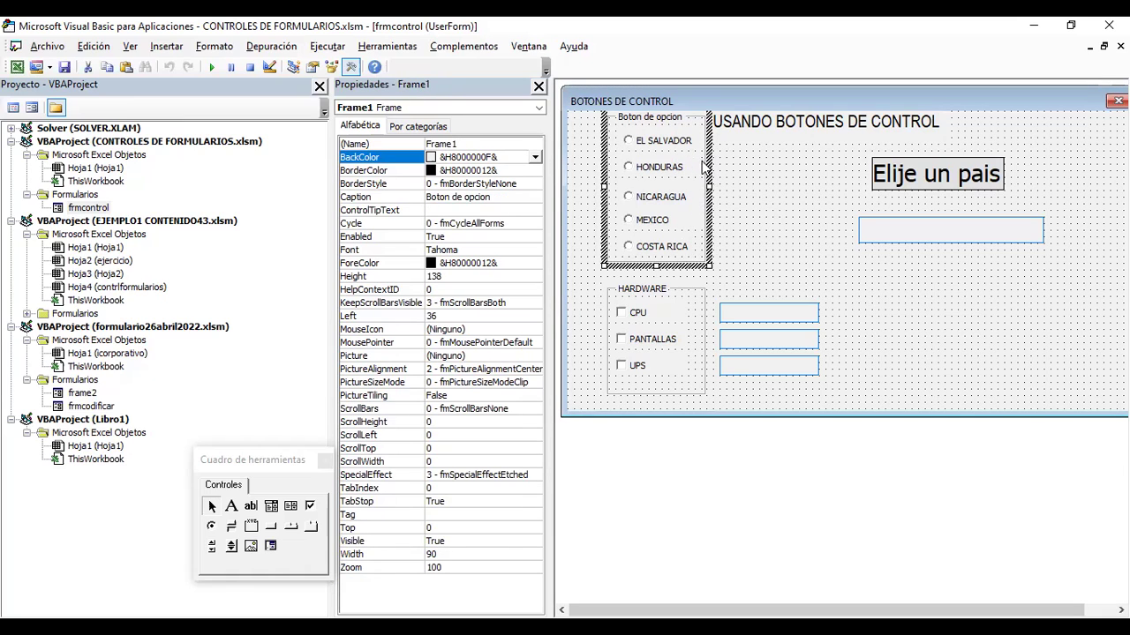
click(730, 295)
click(697, 302)
click(716, 284)
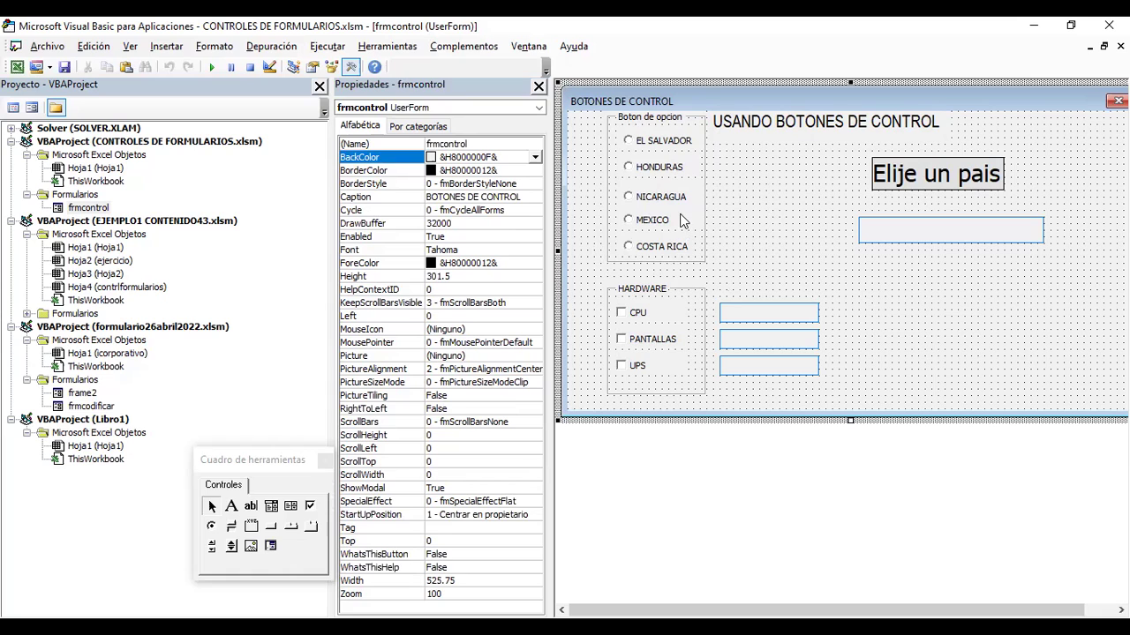
click(942, 173)
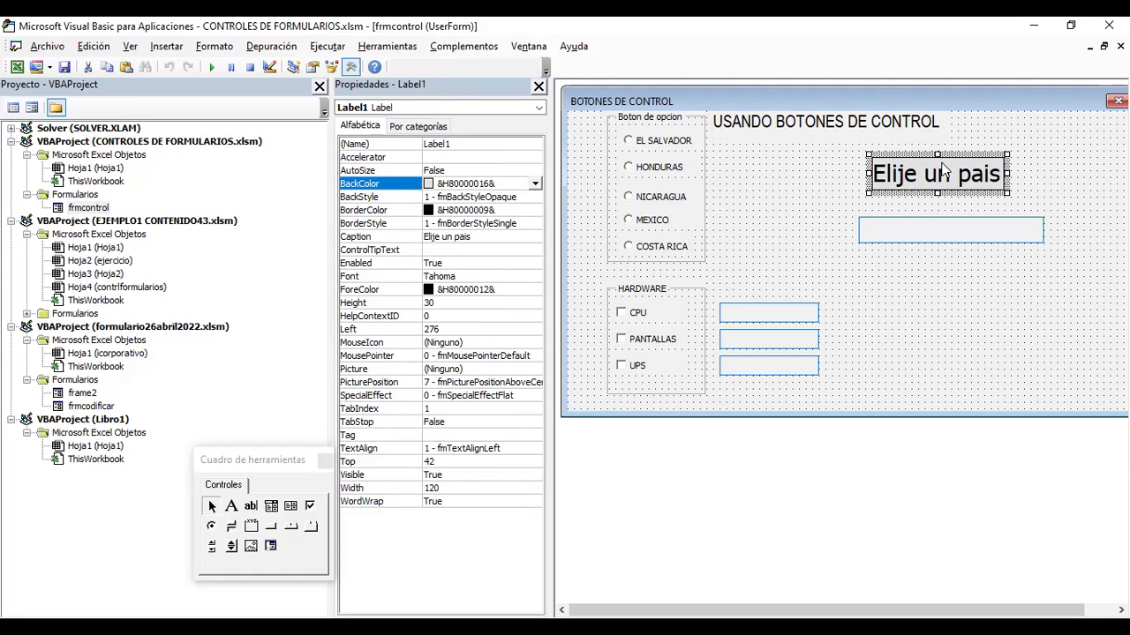
click(940, 240)
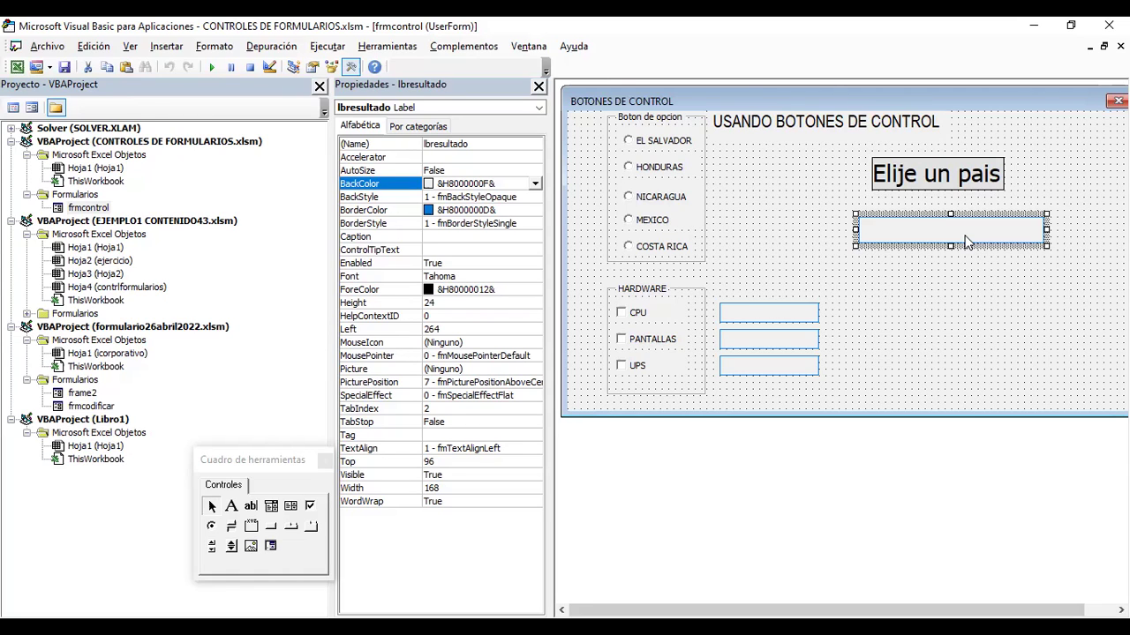
Step: Drag the lbpantallas result label down into place beside the PANTALLAS checkbox
click(819, 181)
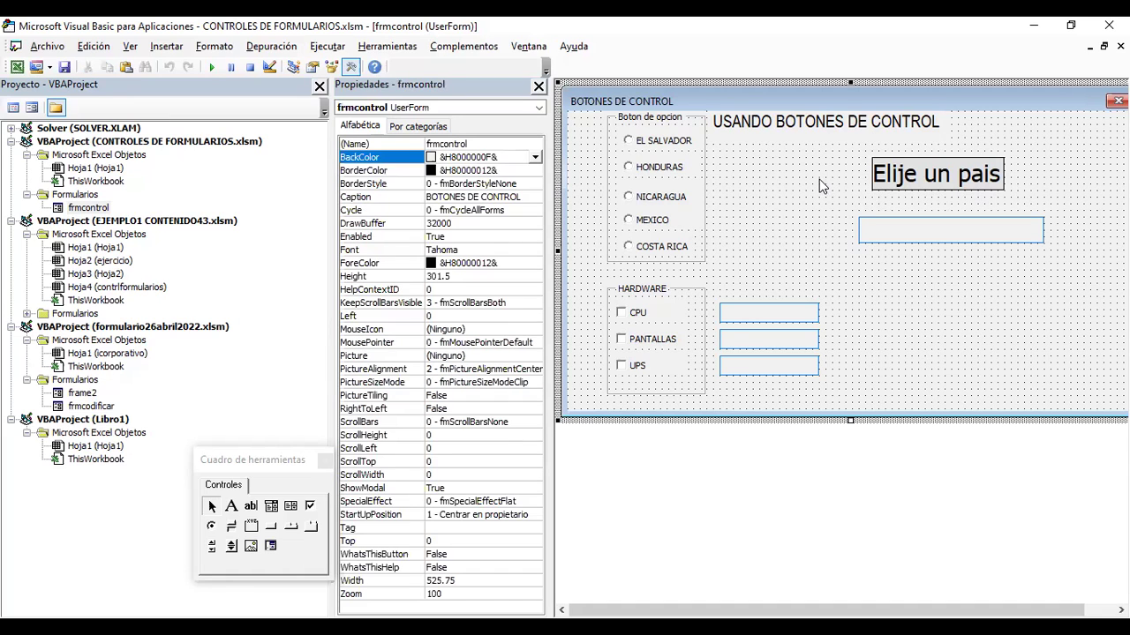
click(739, 312)
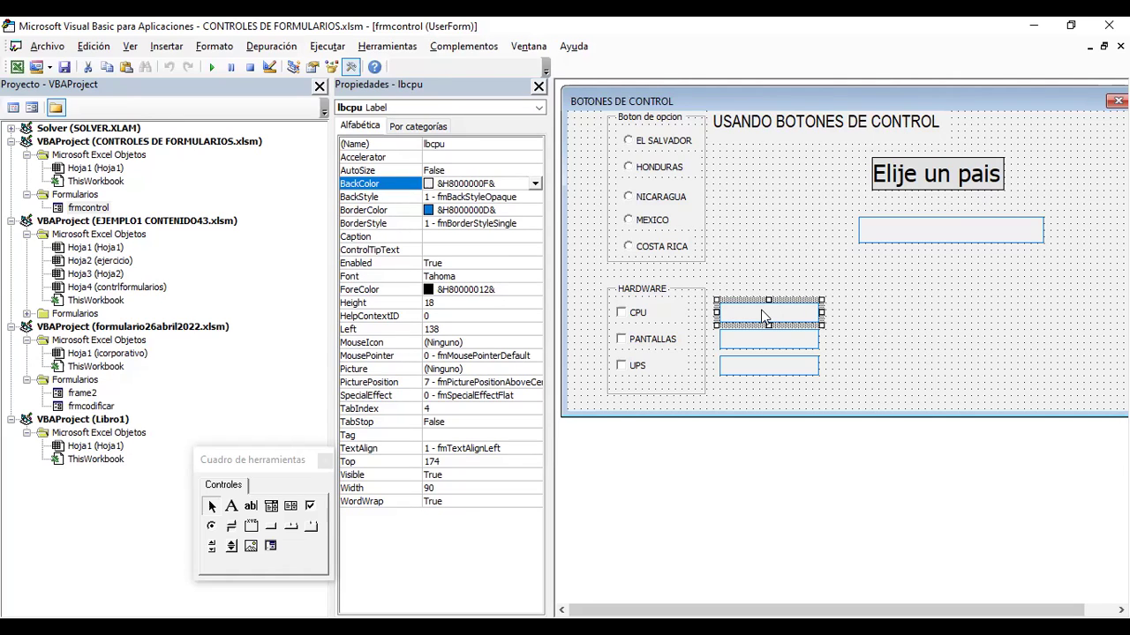
key(alt+F11)
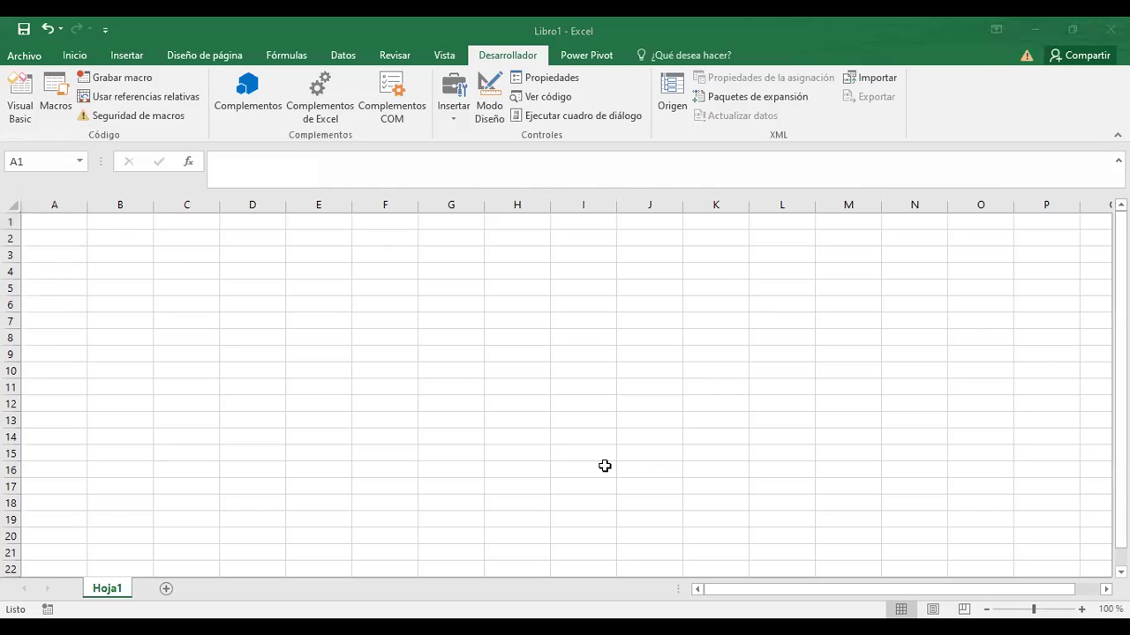
key(alt+Tab)
drag(766, 318, 766, 344)
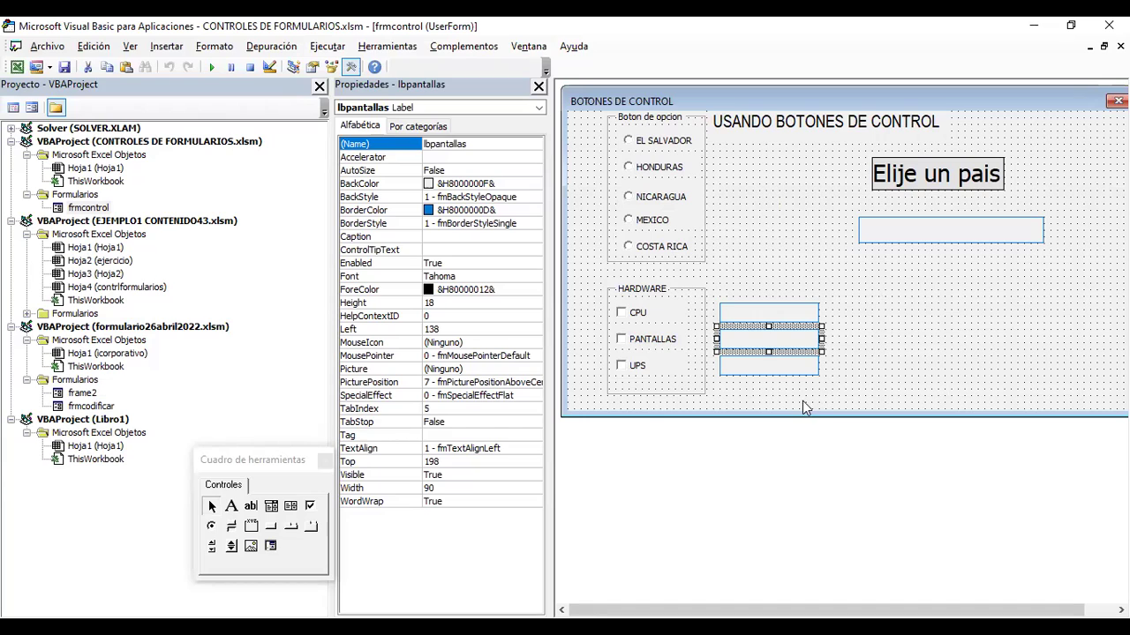
Step: Check the UPS result label, then drag the controls toolbox out of the way
click(769, 374)
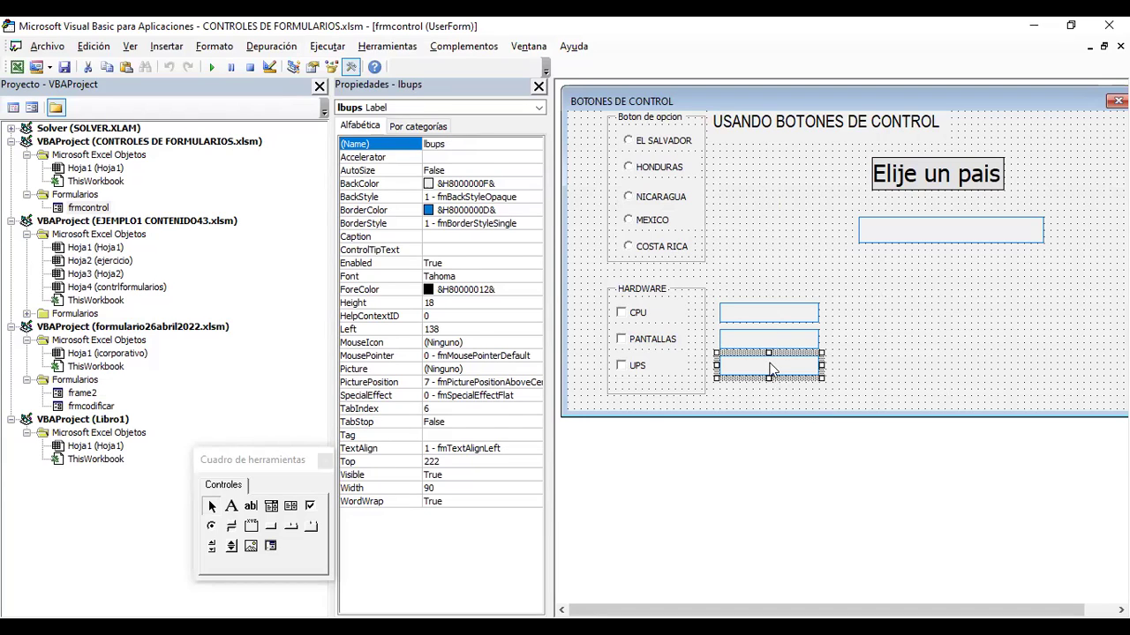
click(780, 215)
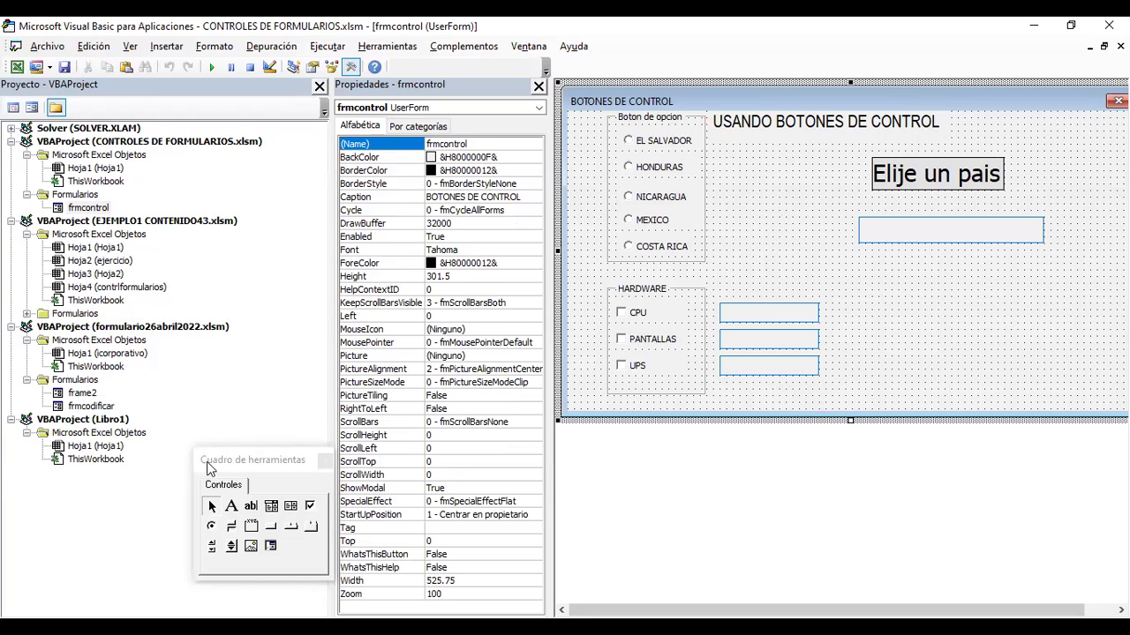
drag(222, 271, 222, 271)
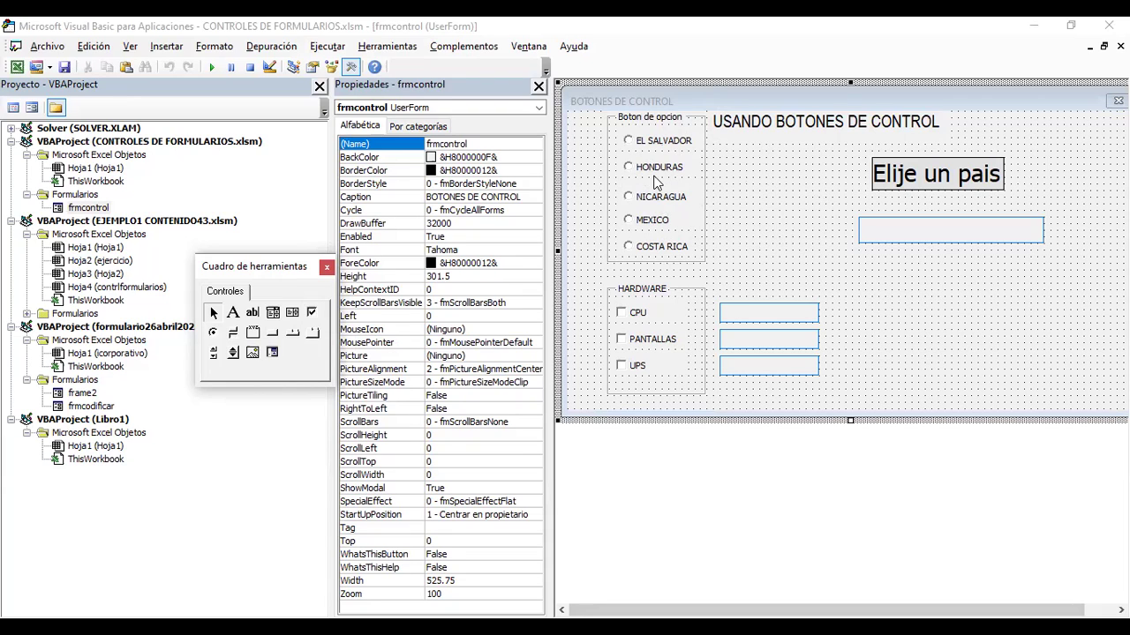
Step: Open the frmcontrol code at a new, empty UserForm_Click procedure
double_click(770, 173)
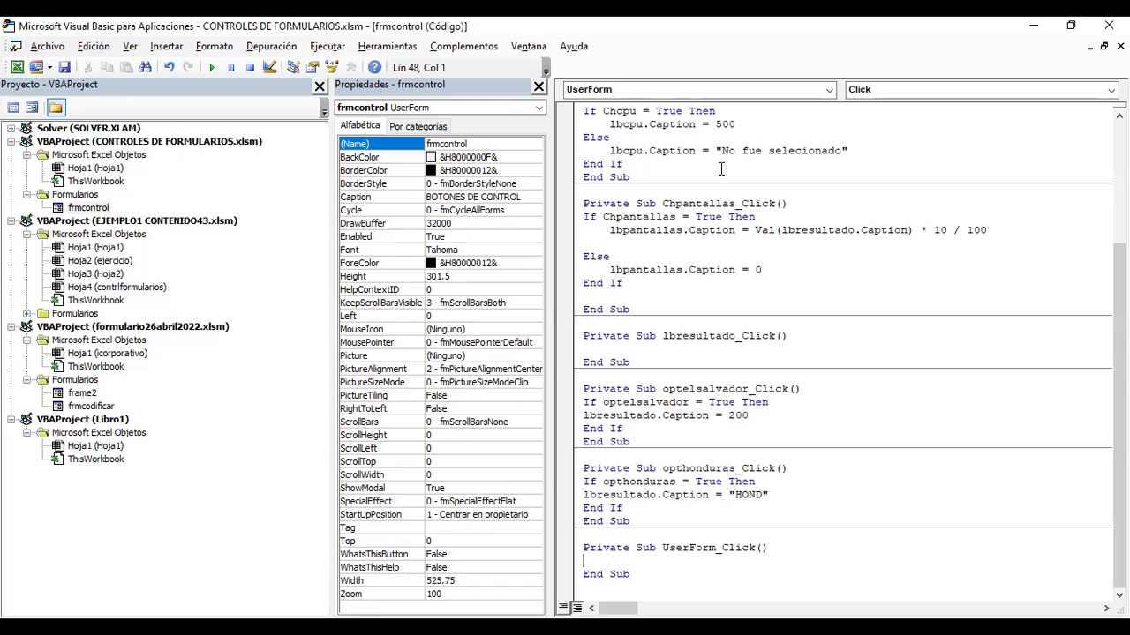
drag(1119, 397, 1119, 279)
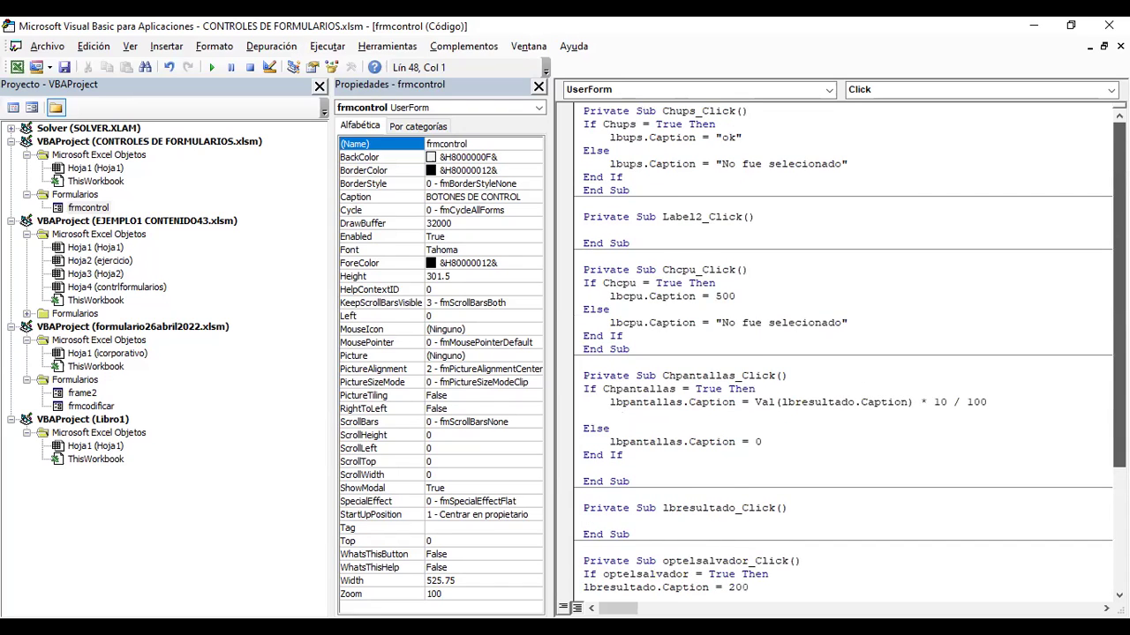
scroll(843, 353, down, 1)
scroll(842, 353, down, 1)
scroll(842, 353, down, 2)
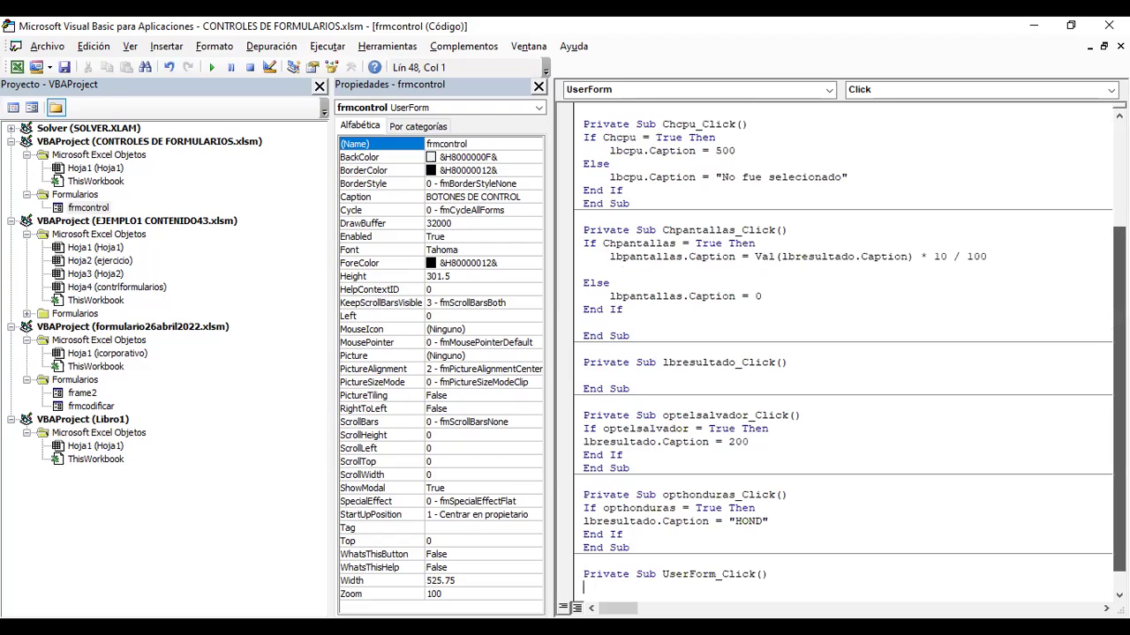
scroll(609, 131, up, 4)
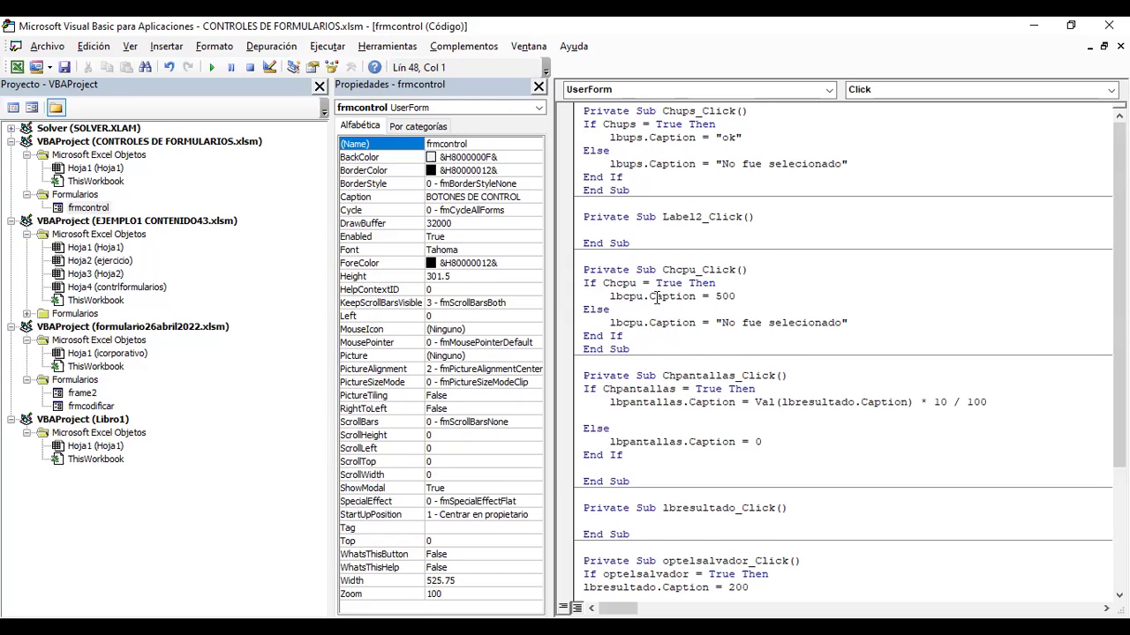
scroll(657, 296, down, 2)
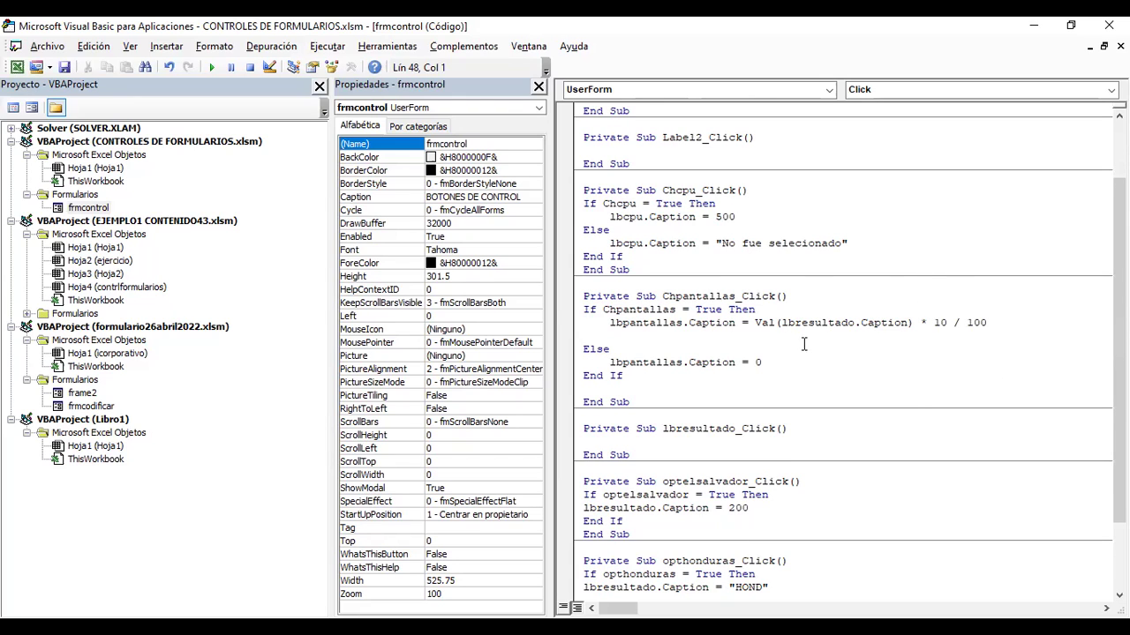
scroll(810, 358, down, 1)
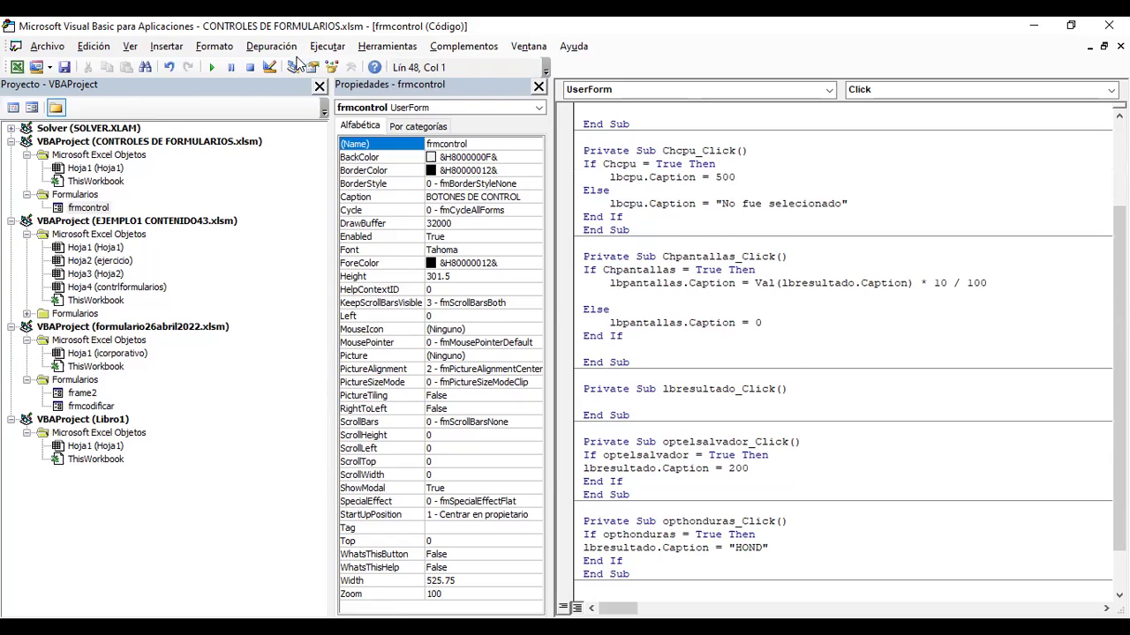
Step: Run the frmcontrol form and try the EL SALVADOR, HONDURAS, MEXICO and COSTA RICA options
click(214, 66)
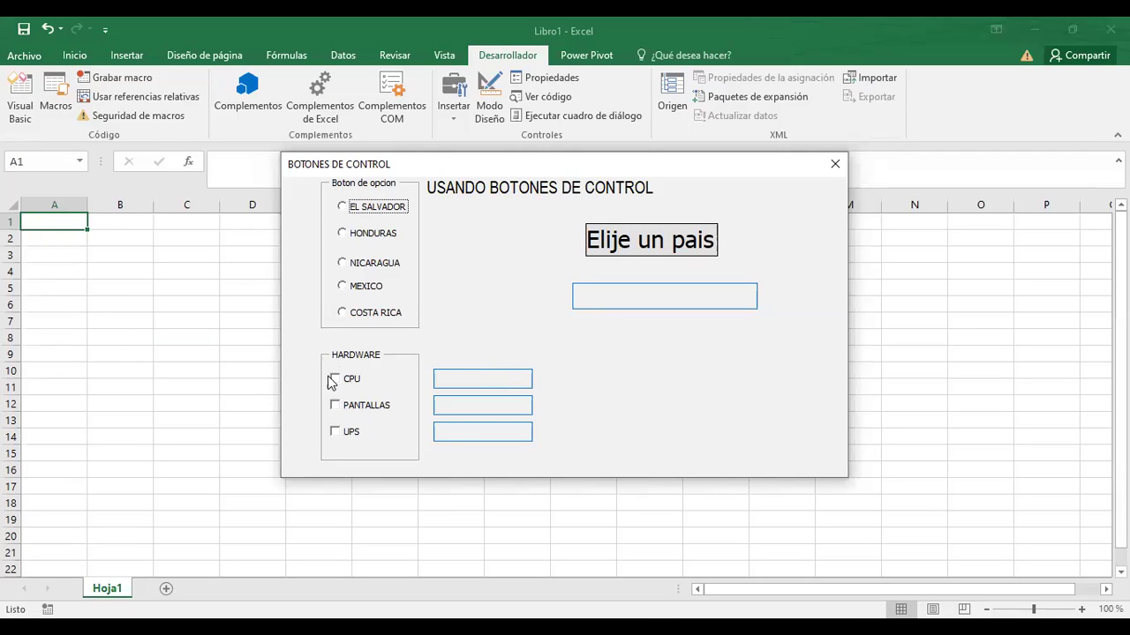
click(344, 207)
click(353, 239)
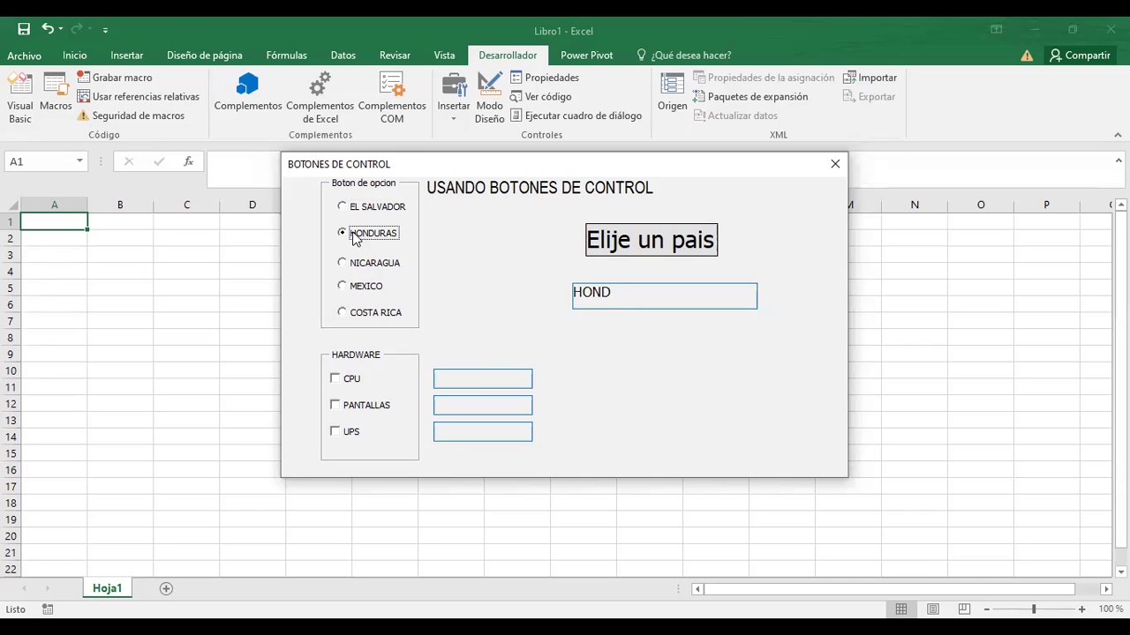
click(374, 296)
click(373, 314)
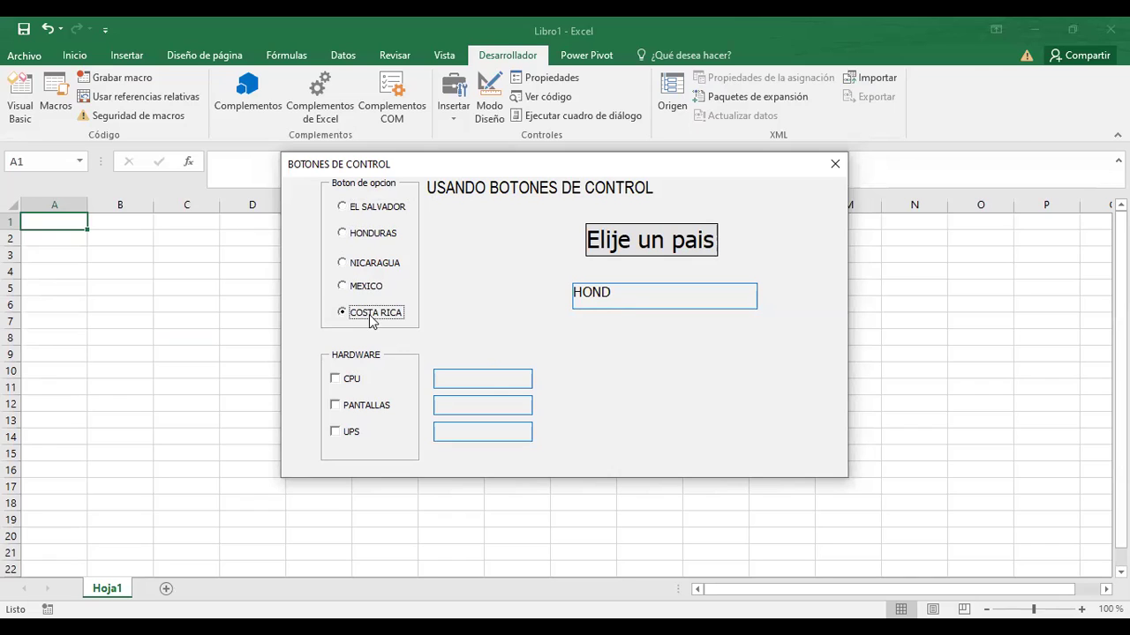
click(374, 291)
click(372, 323)
Step: Tick and untick the CPU, PANTALLAS and UPS checkboxes to check their 500, 0 and ok results
click(336, 377)
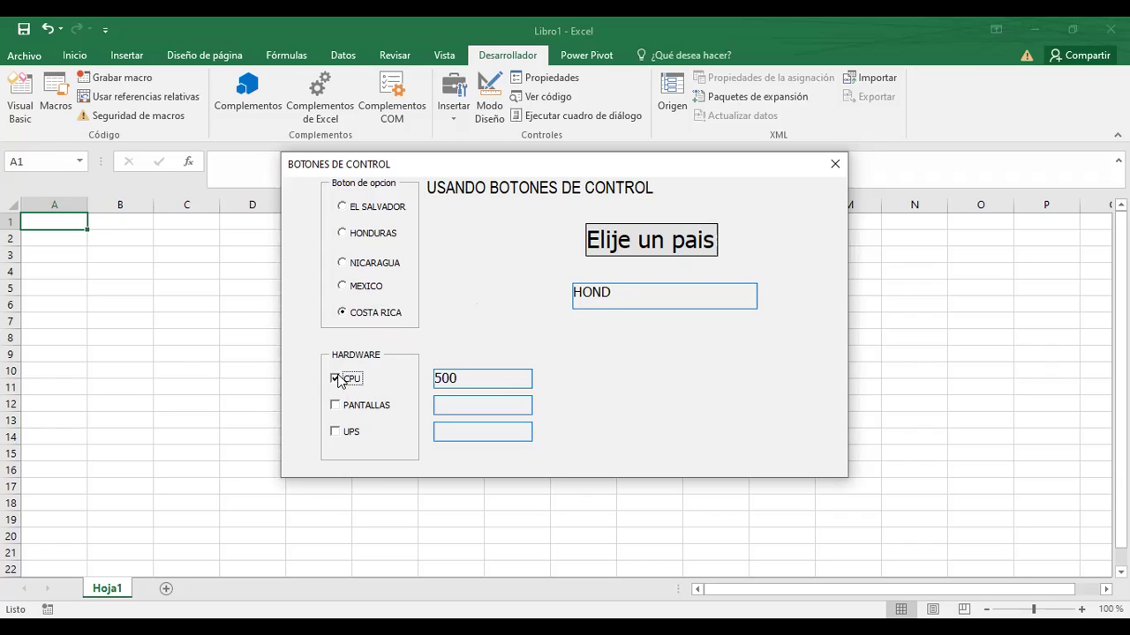
click(336, 378)
click(335, 406)
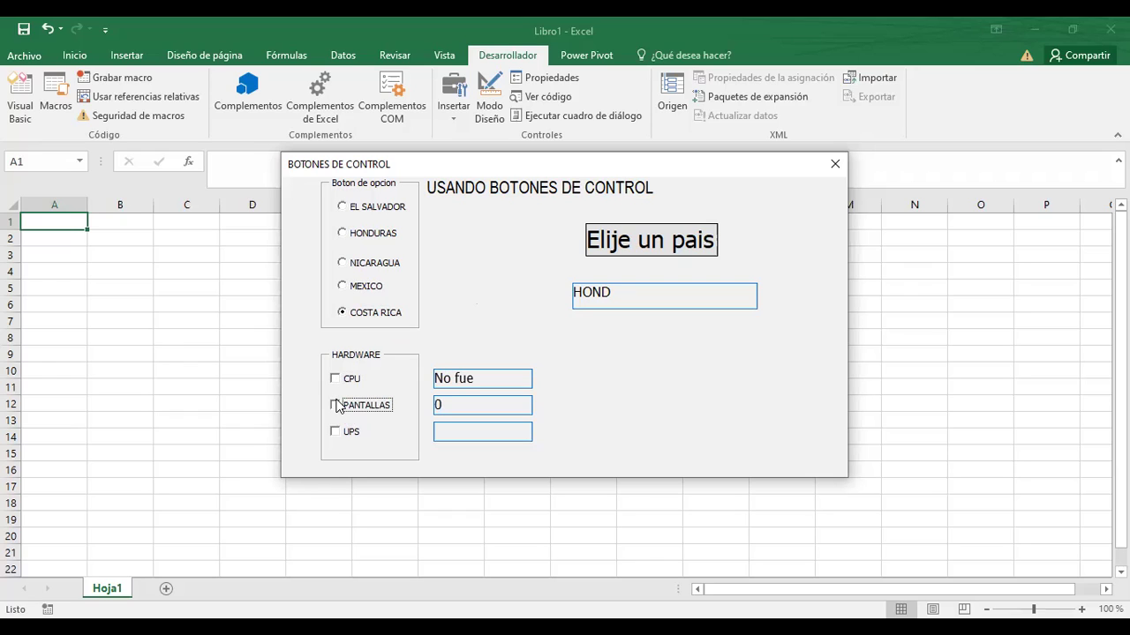
click(345, 436)
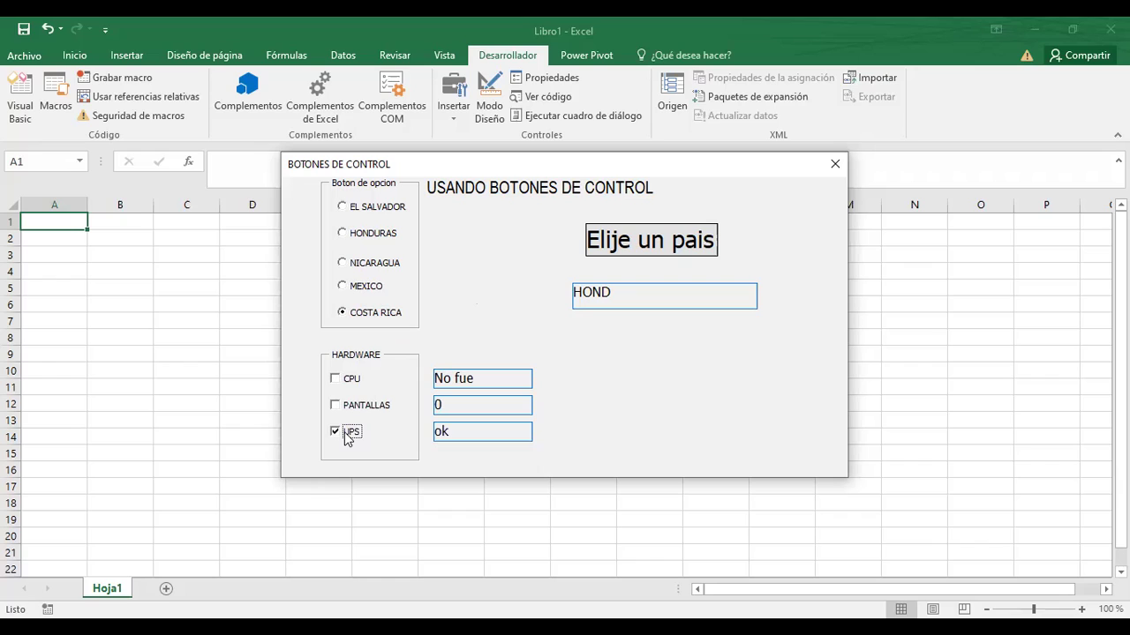
click(347, 439)
Step: Close the running form and reopen the frmcontrol code, scrolling up through the option click procedures
click(836, 166)
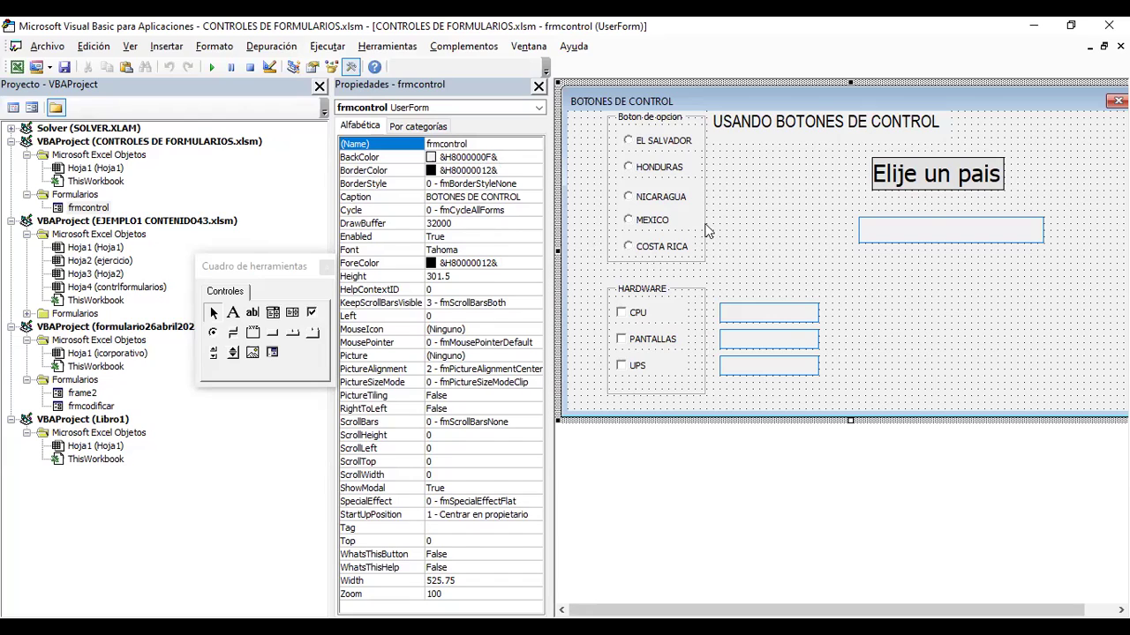
double_click(776, 170)
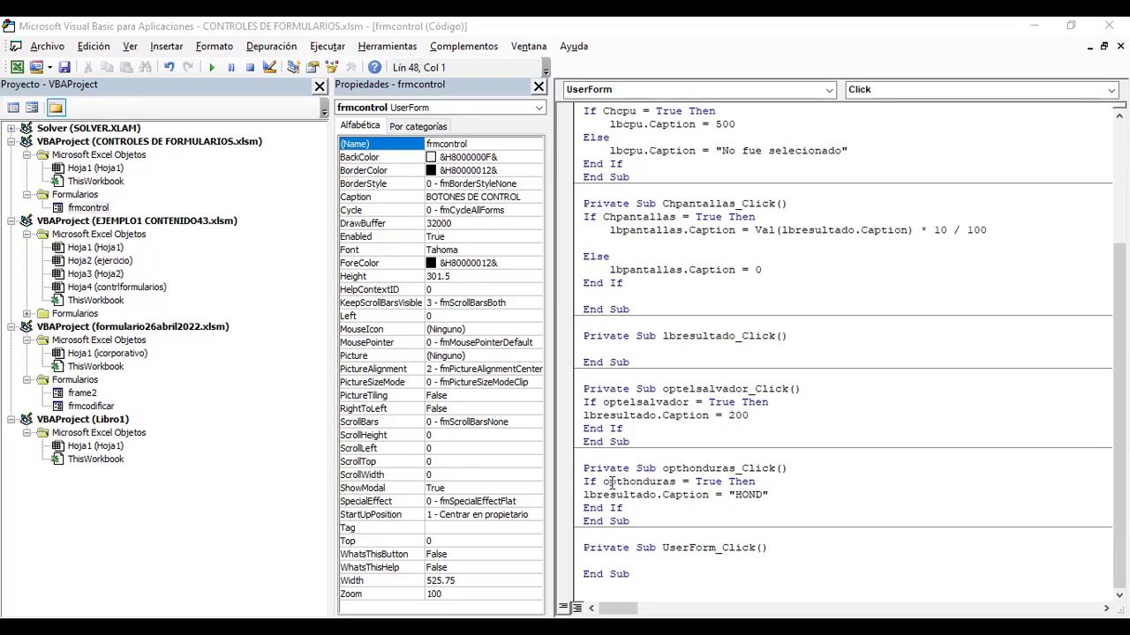
click(679, 441)
scroll(697, 424, up, 4)
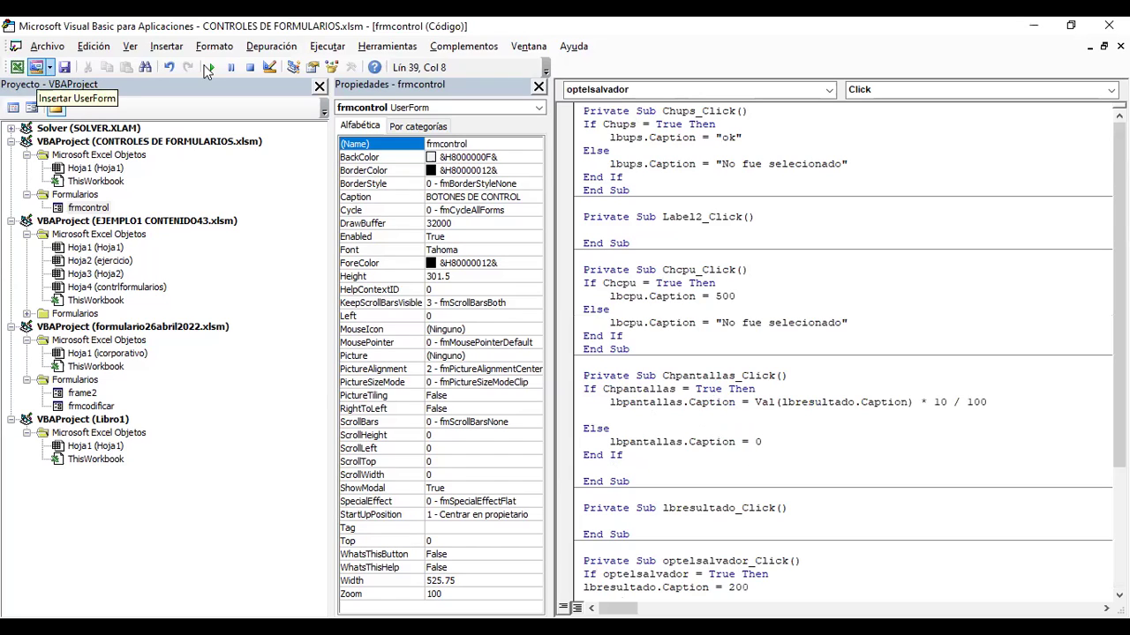
Step: Run the form, choose HONDURAS and tick CPU, PANTALLAS and UPS, then close it
click(212, 69)
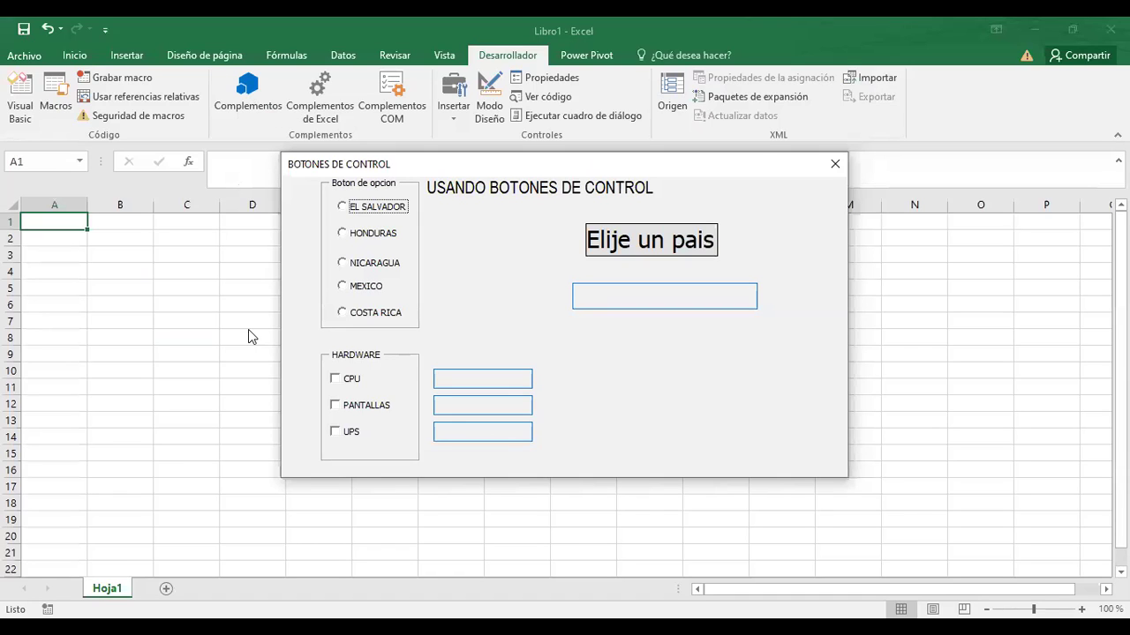
click(342, 234)
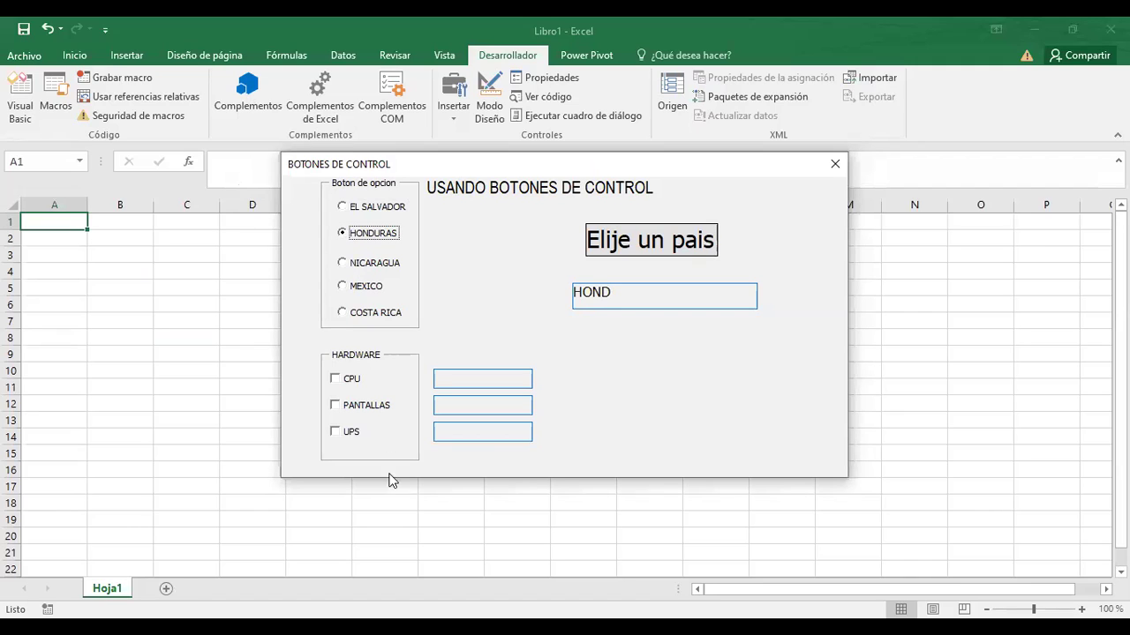
click(340, 381)
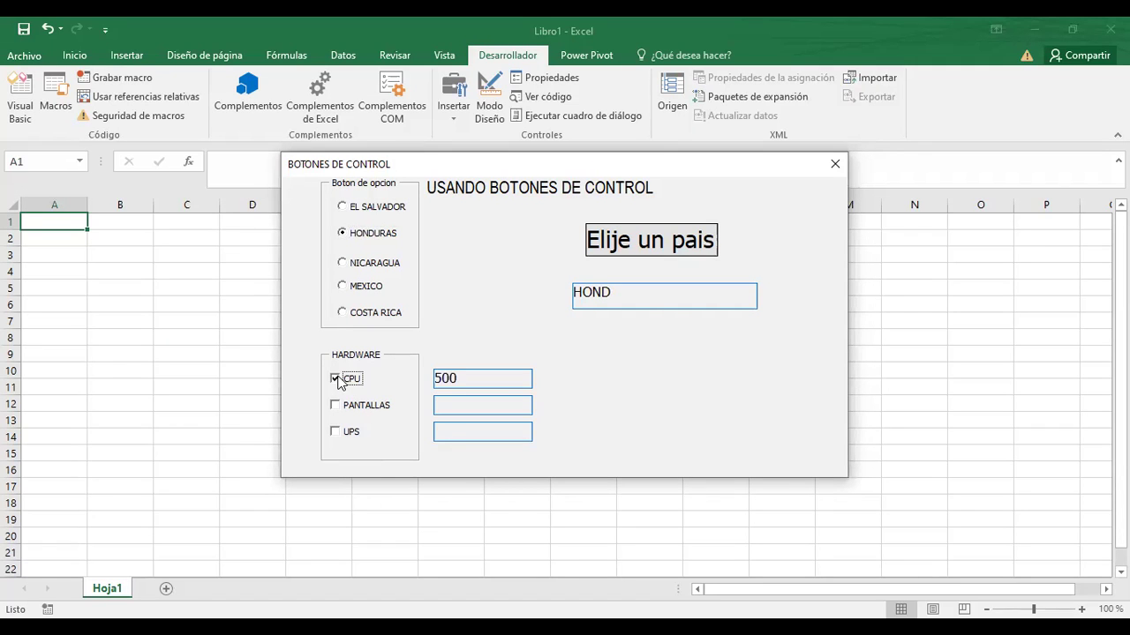
click(337, 406)
click(342, 435)
click(834, 164)
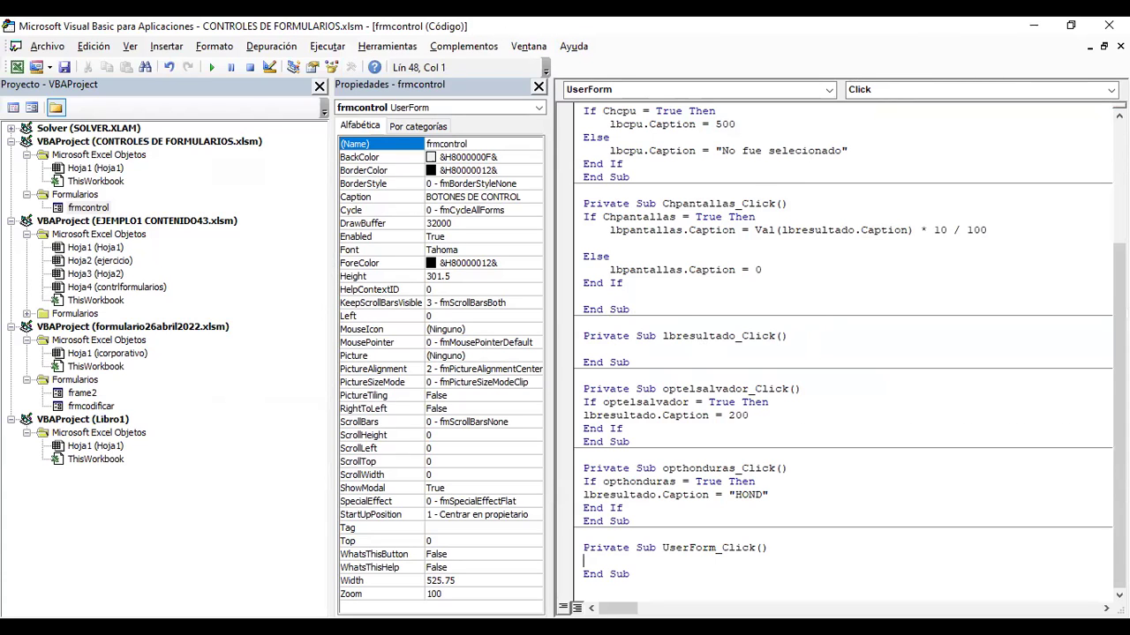
Step: Close the code window, cancel the Macros dialog, and open frmcodificar in the designer
click(1120, 46)
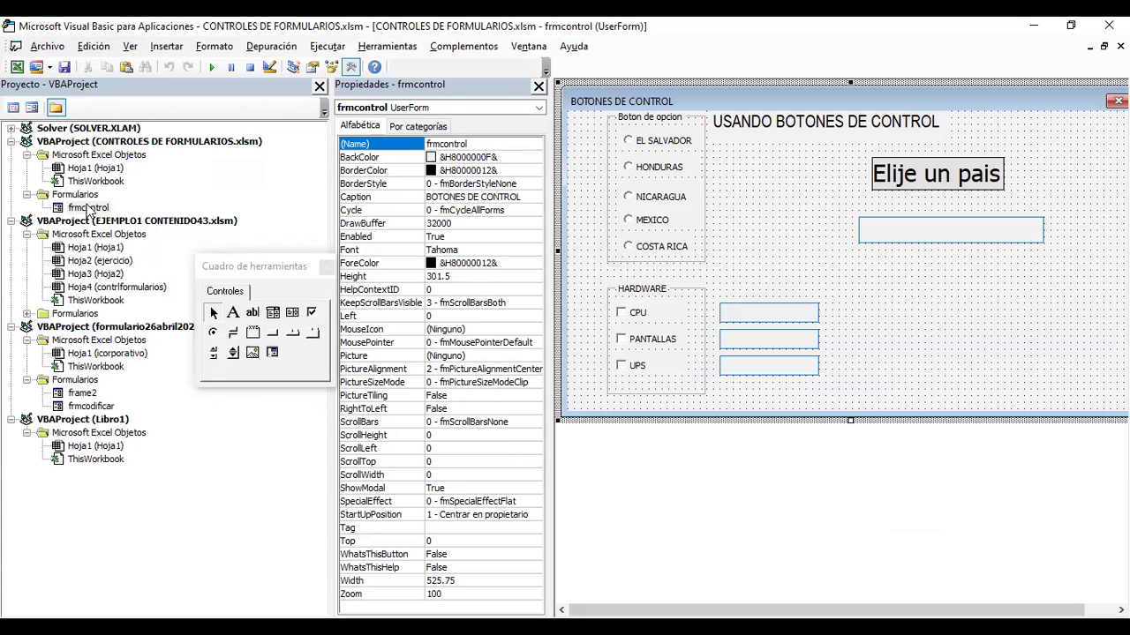
click(89, 208)
click(211, 70)
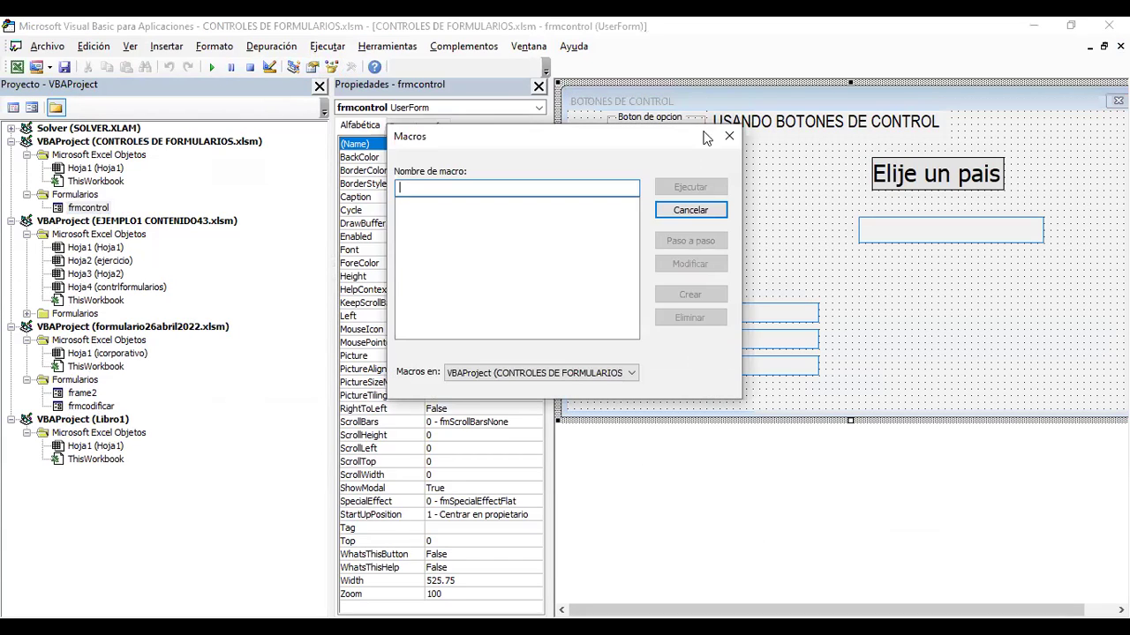
click(729, 137)
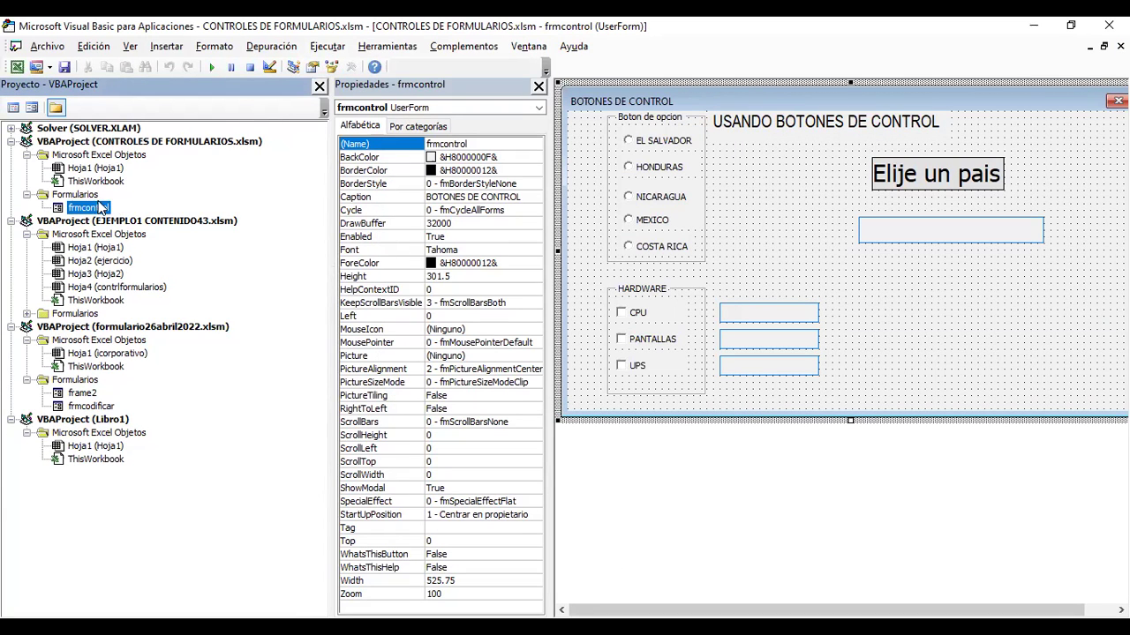
double_click(88, 406)
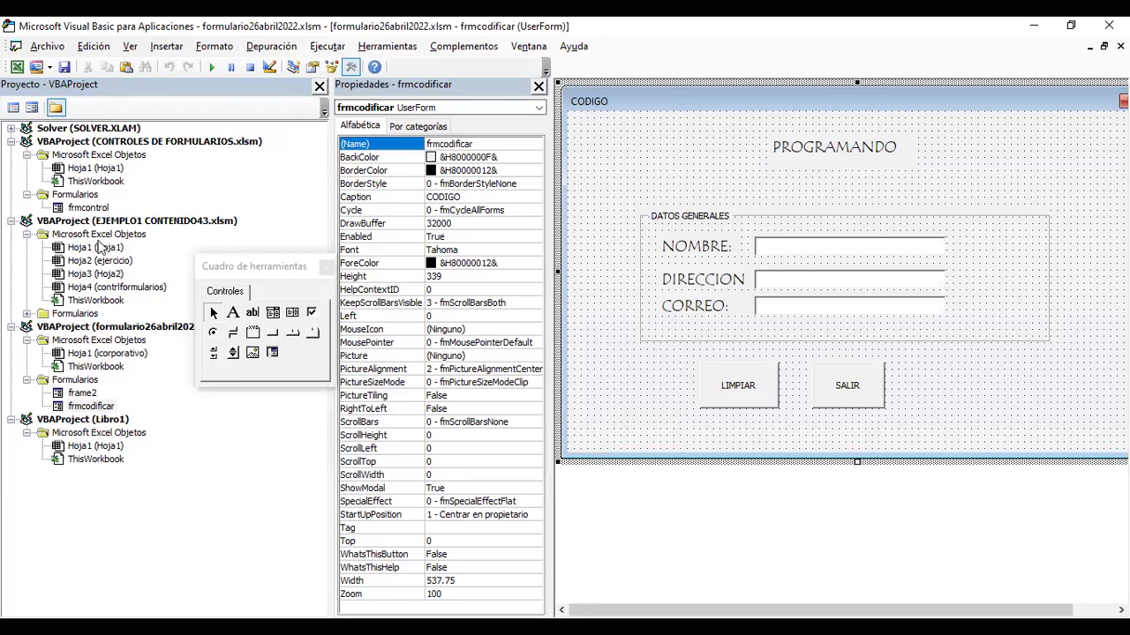
Step: Open frame2 in the designer and close the Properties and Project Explorer panes
click(81, 394)
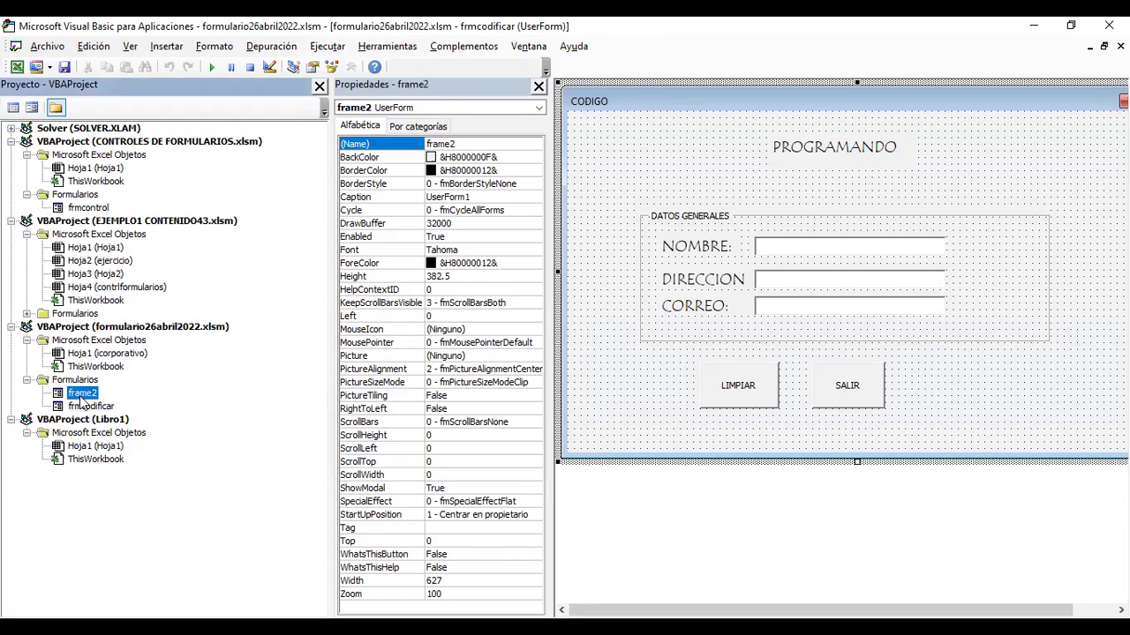
double_click(84, 394)
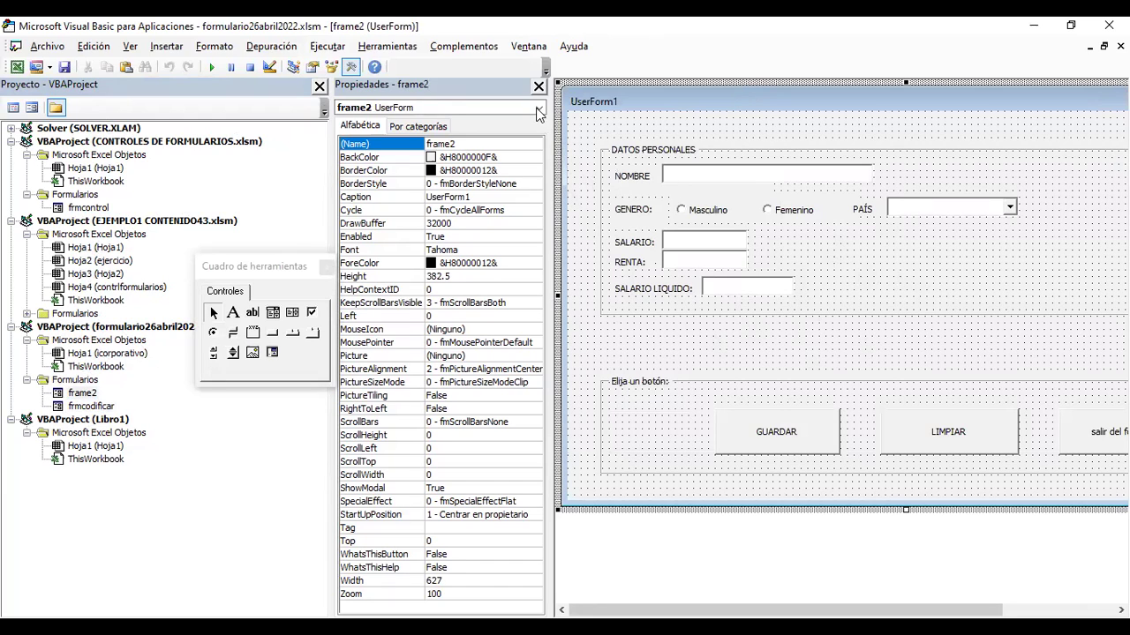
click(538, 85)
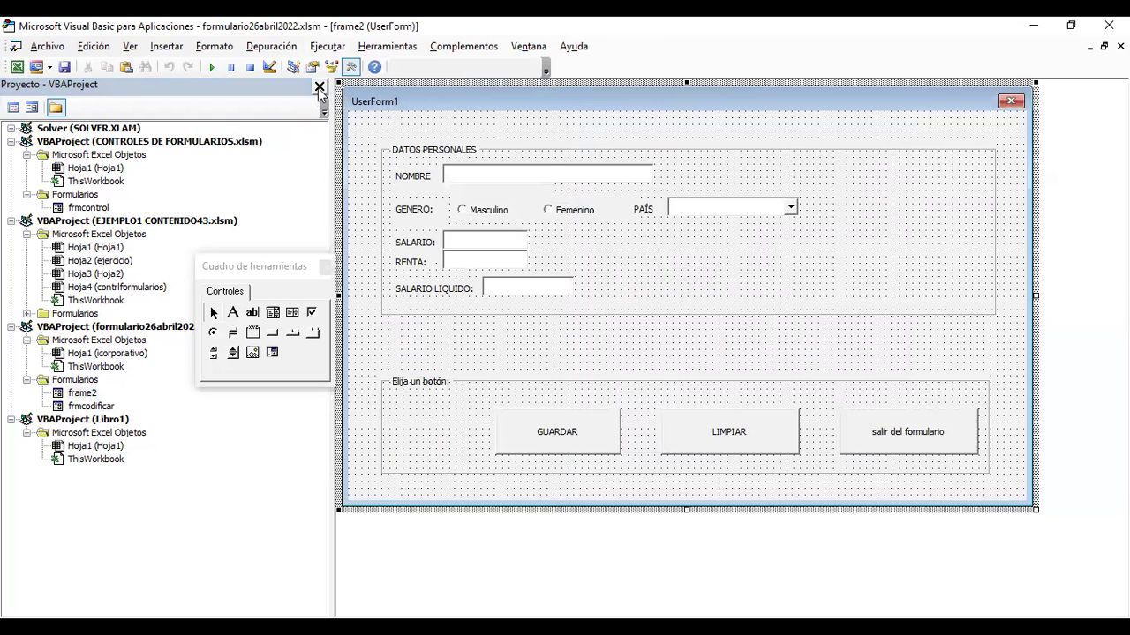
click(319, 87)
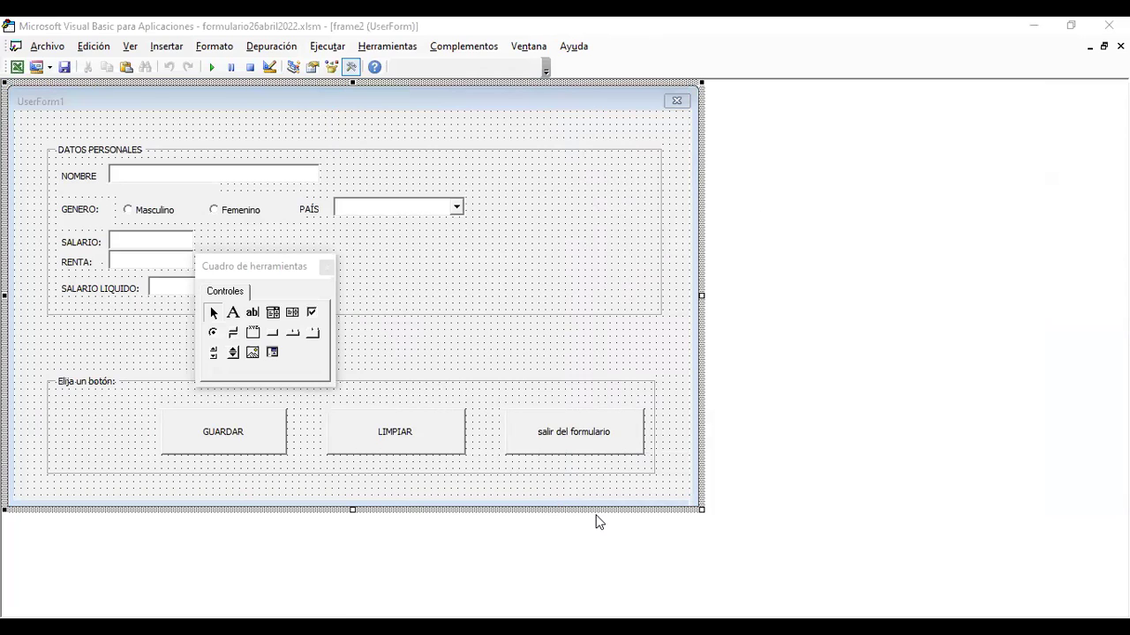
Step: Switch from the VBA editor back to the Excel workbook with Alt+F11
key(alt+F11)
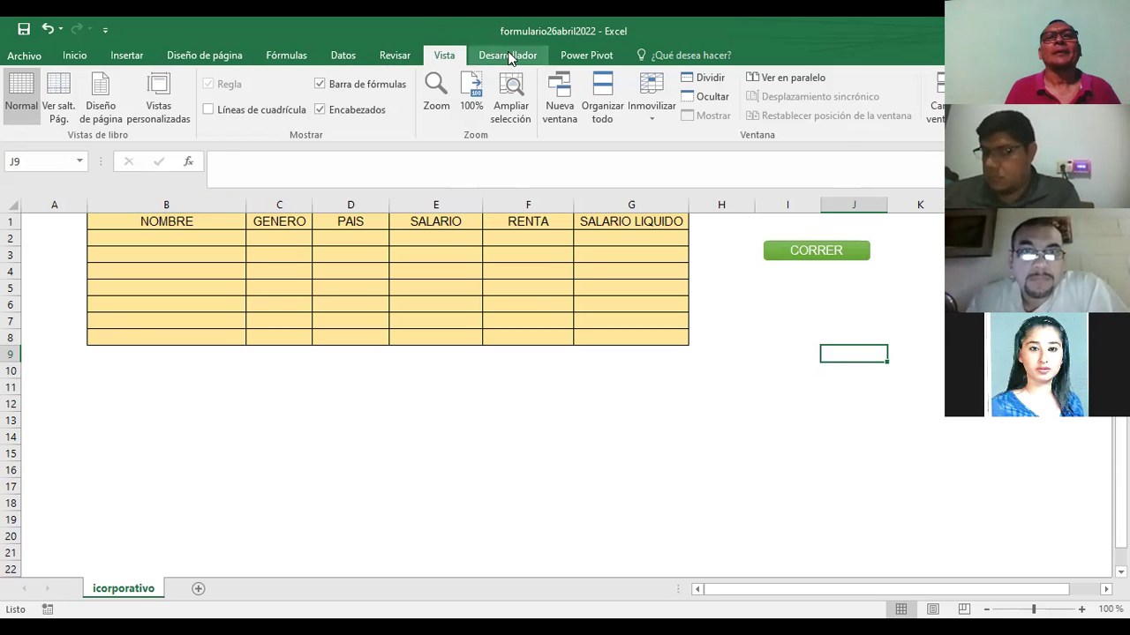
Step: Run UserForm1 from the Desarrollador tab's VBA editor and drag it below the table headers
click(509, 58)
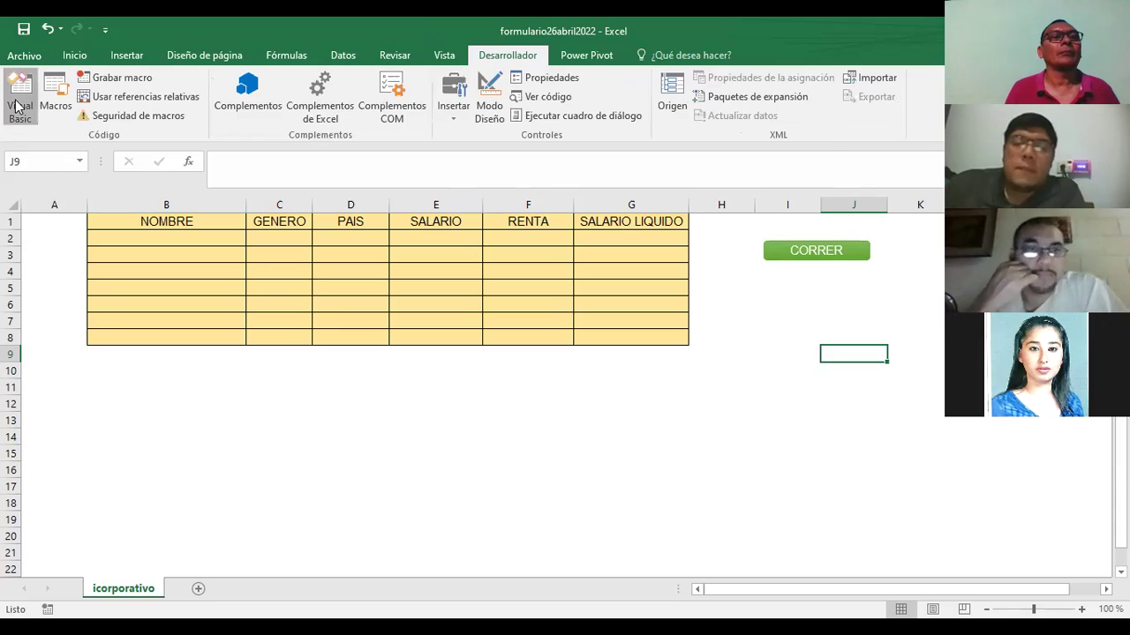
click(16, 107)
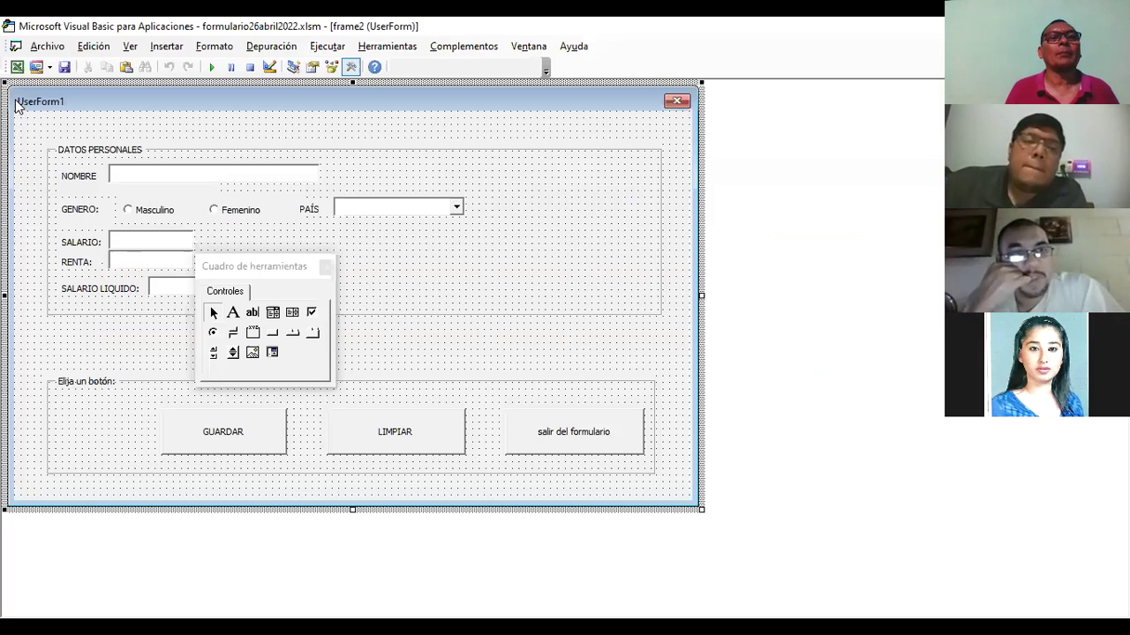
click(215, 68)
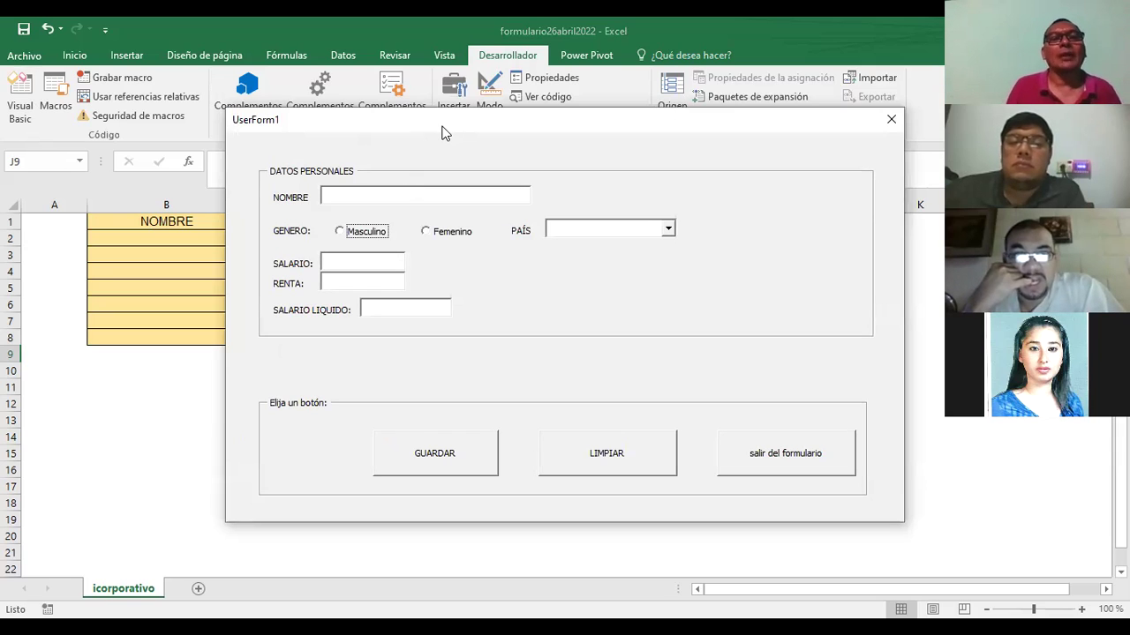
drag(444, 132, 328, 331)
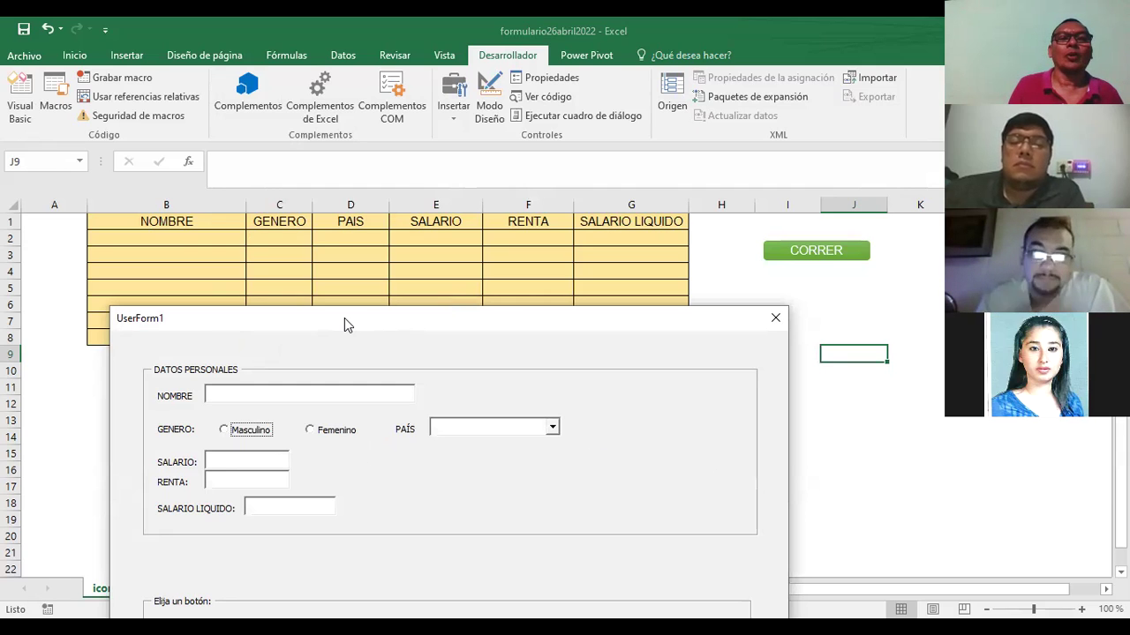
drag(345, 320, 311, 300)
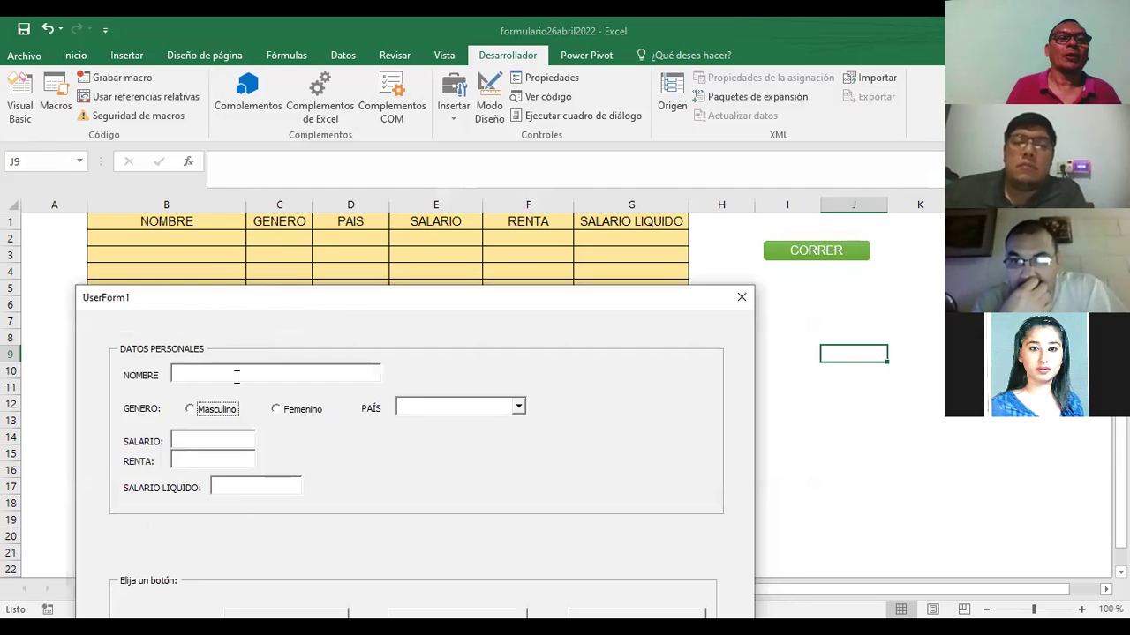
Step: Enter the employee's name, select Masculino and choose COSTA RICA as the country
click(193, 375)
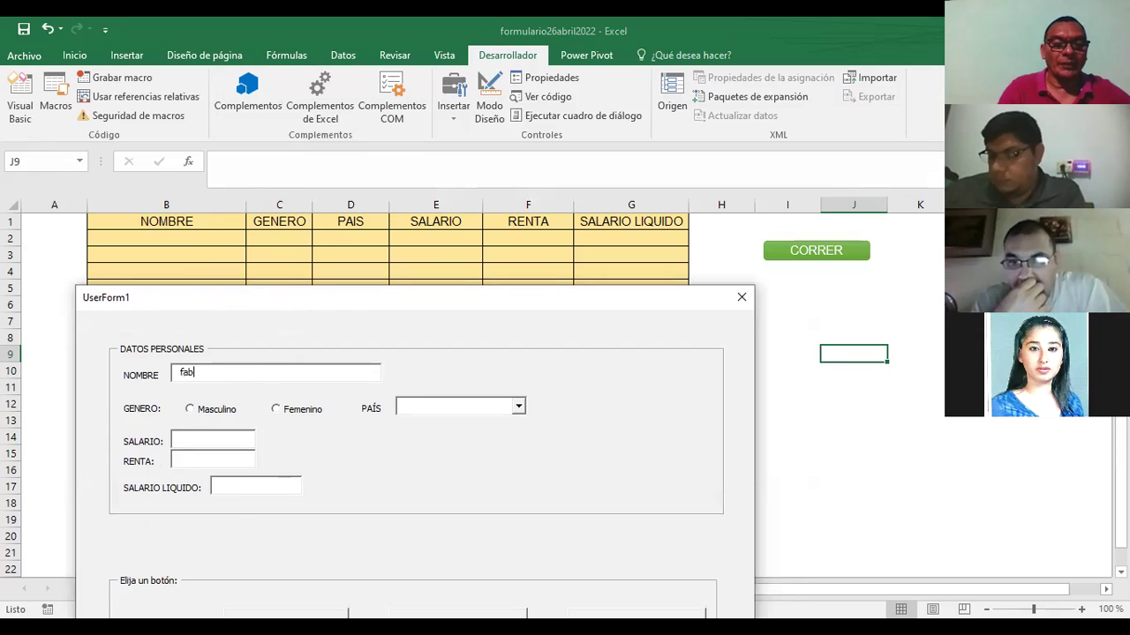
text(ri)
key(BackSpace)
key(BackSpace)
key(BackSpace)
key(BackSpace)
key(BackSpace)
key(BackSpace)
key(BackSpace)
key(BackSpace)
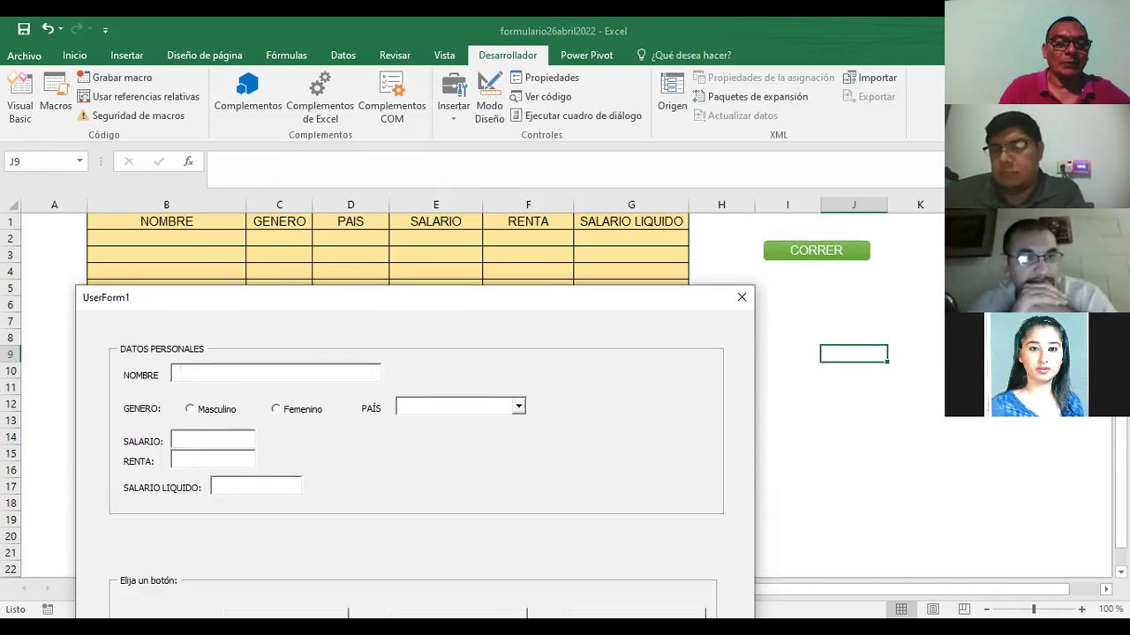
text(FABRICIO)
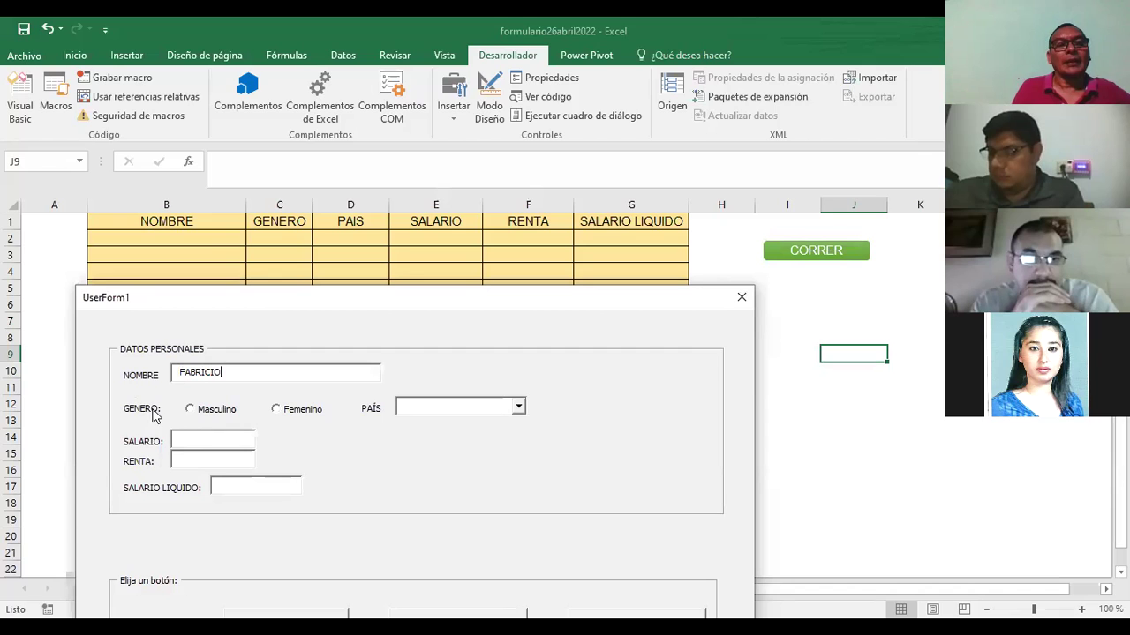
click(189, 410)
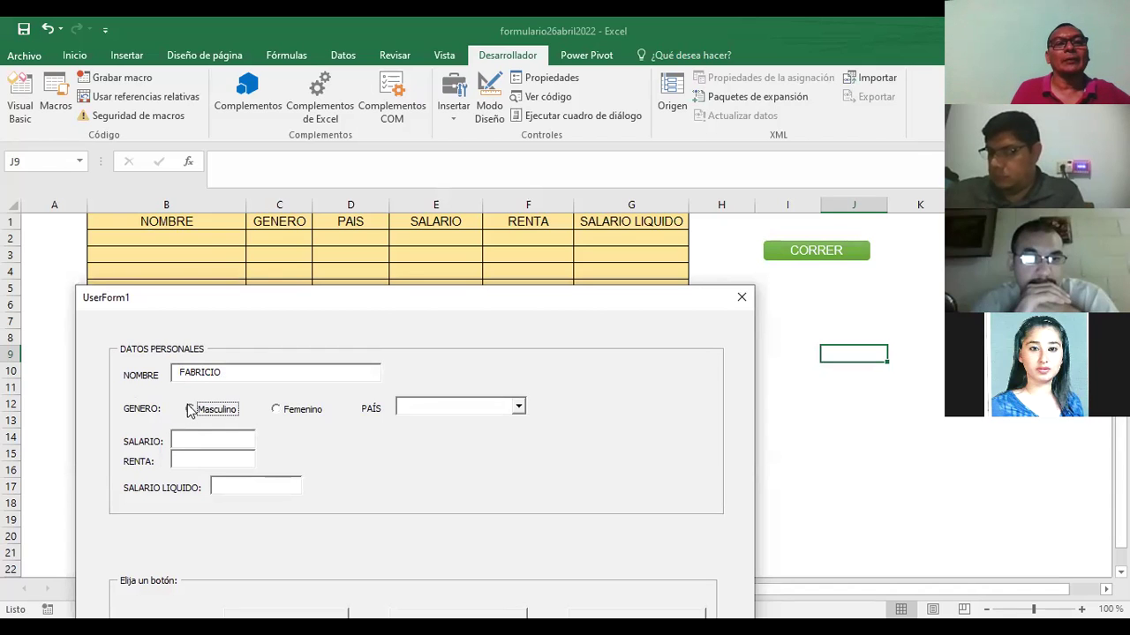
click(519, 408)
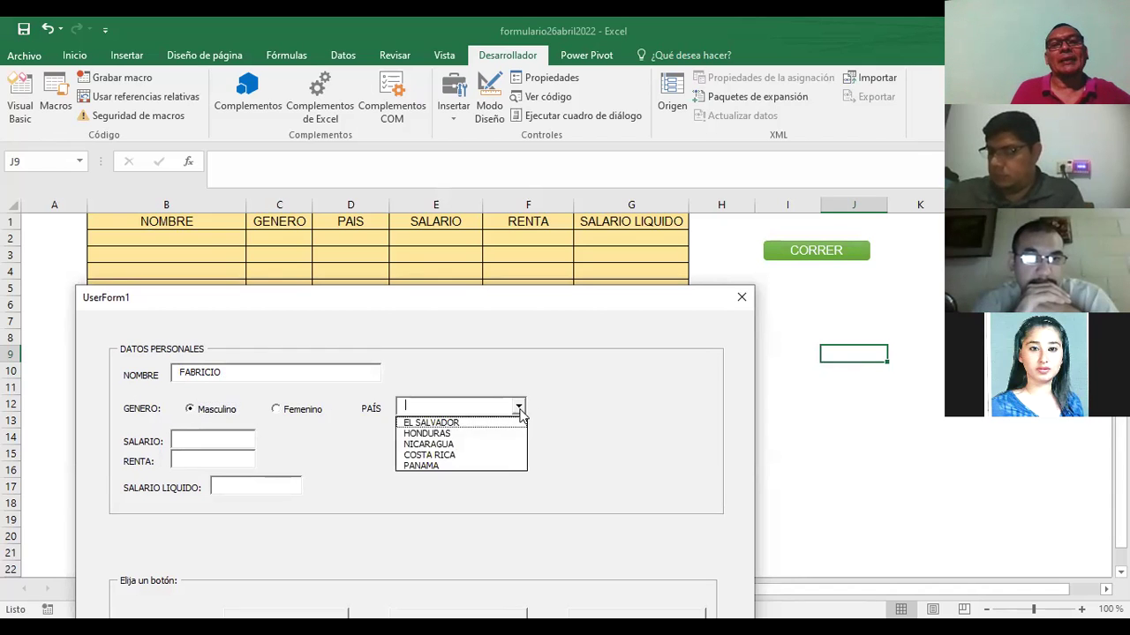
click(433, 456)
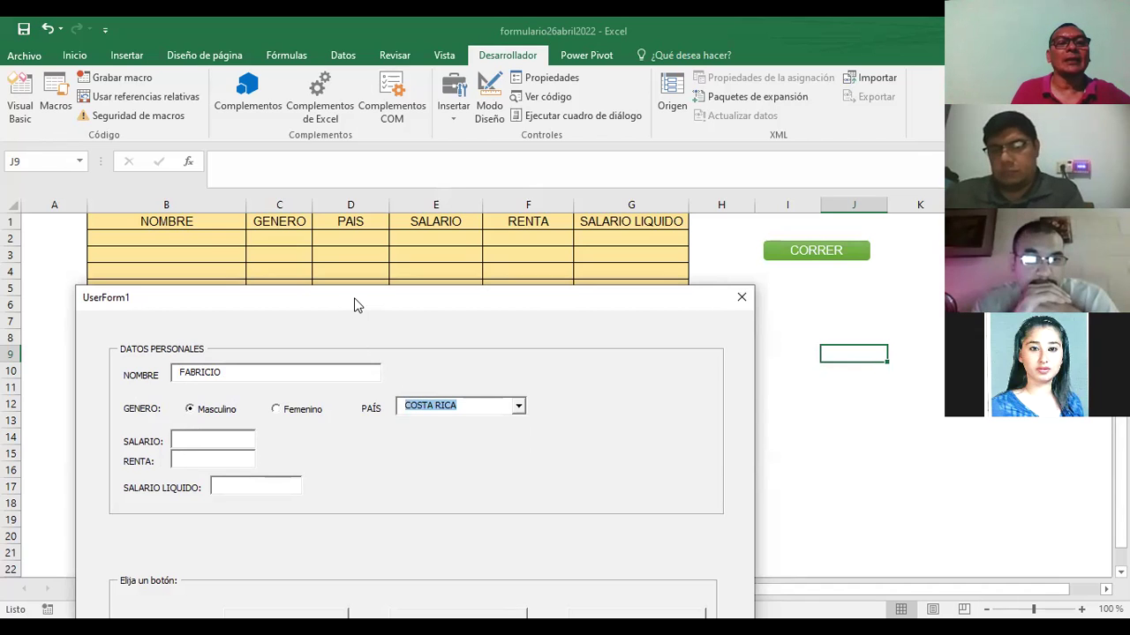
Step: Enter SALARIO 450, RENTA 125 and SALARIO LIQUIDO 1234
click(220, 392)
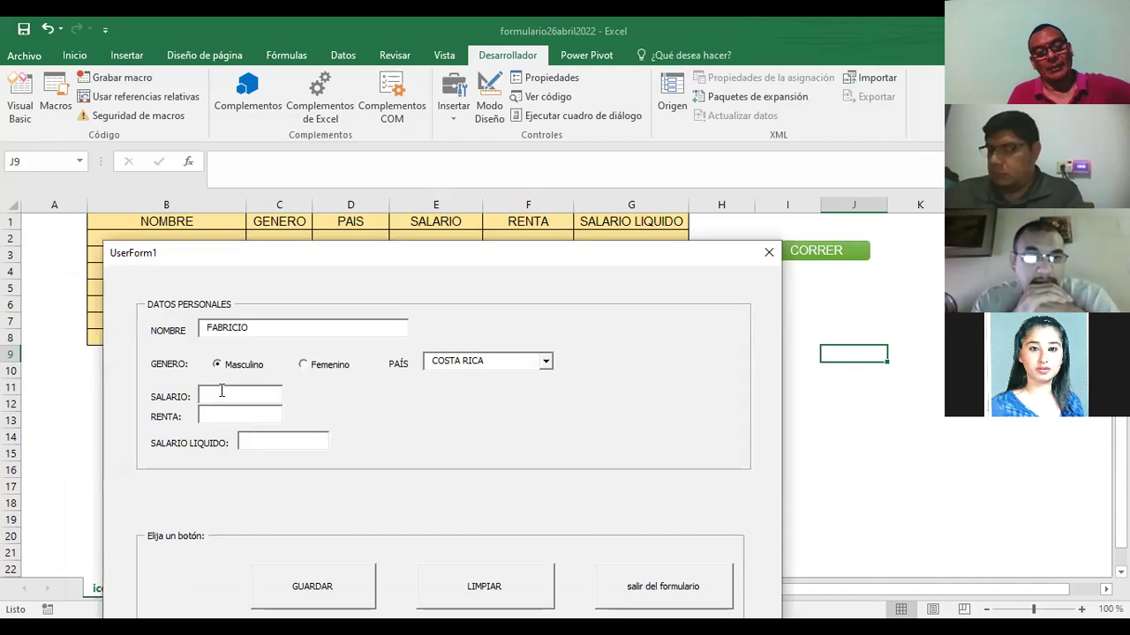
text(45)
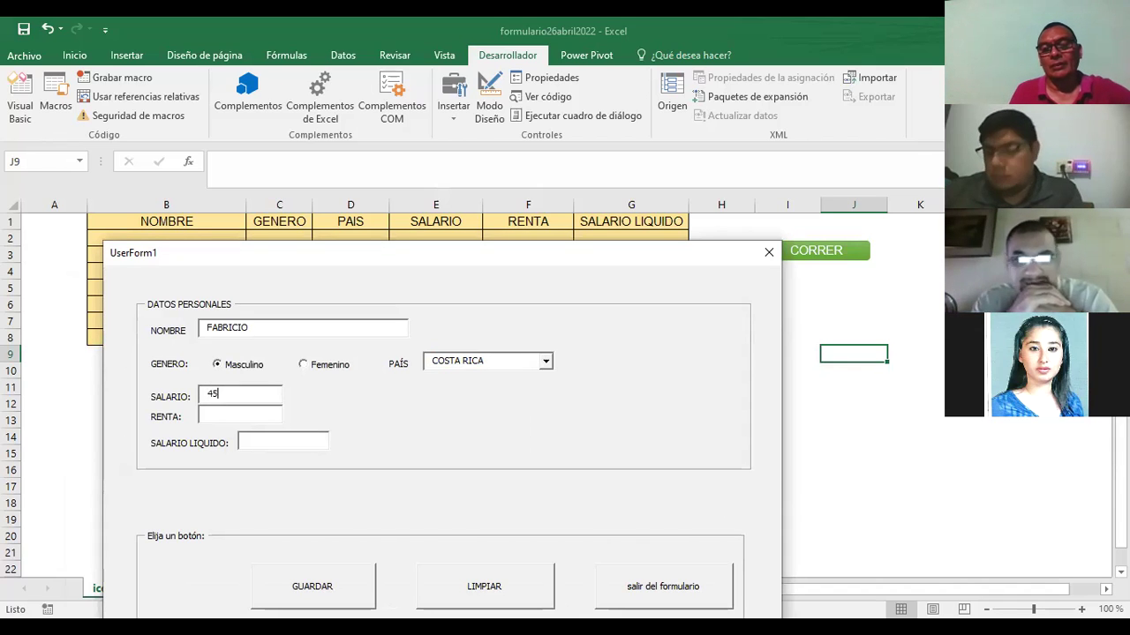
text(0)
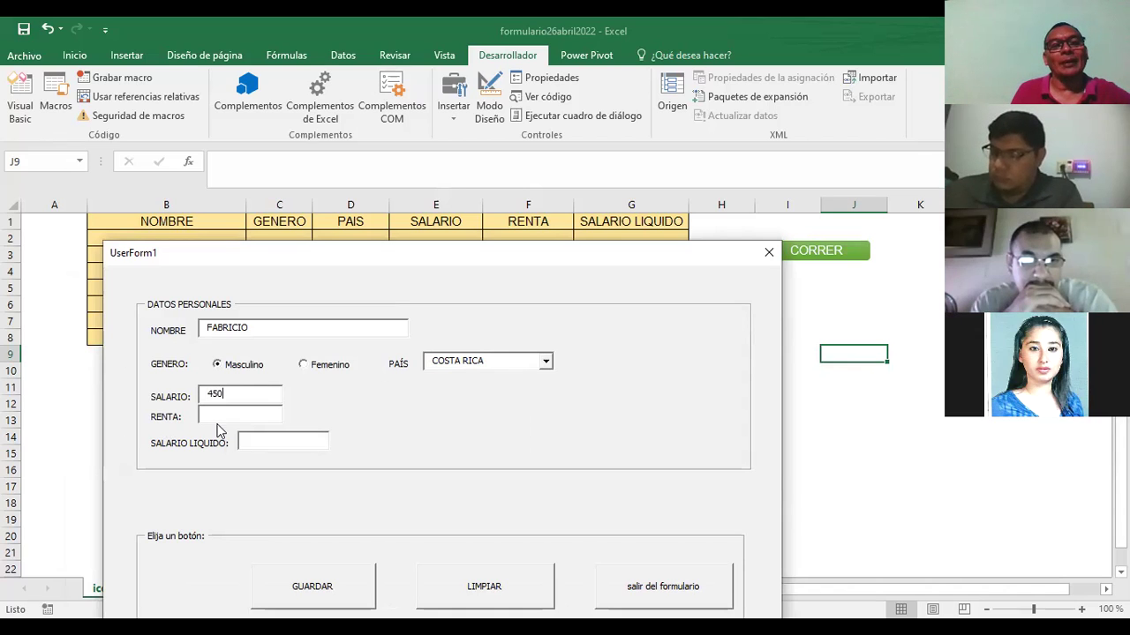
text(1)
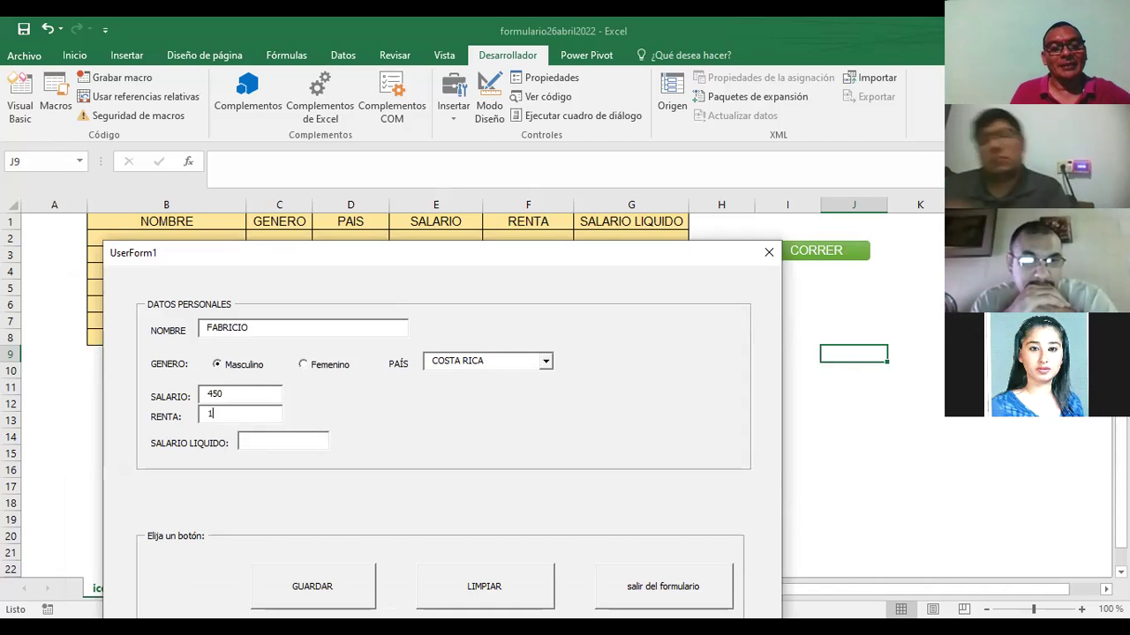
text(25)
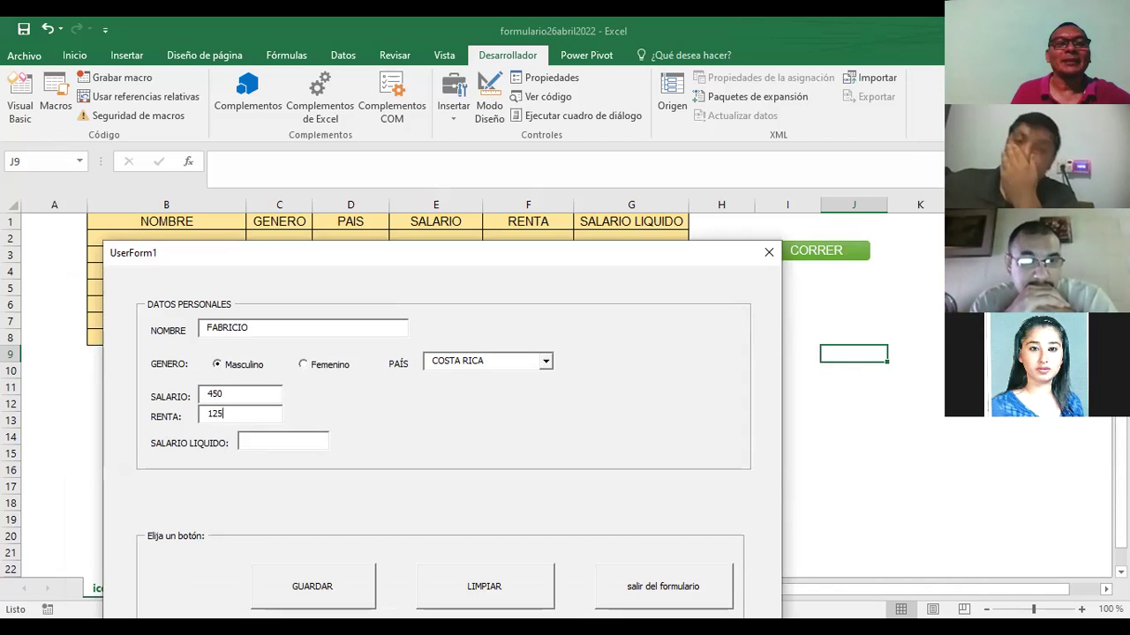
click(245, 441)
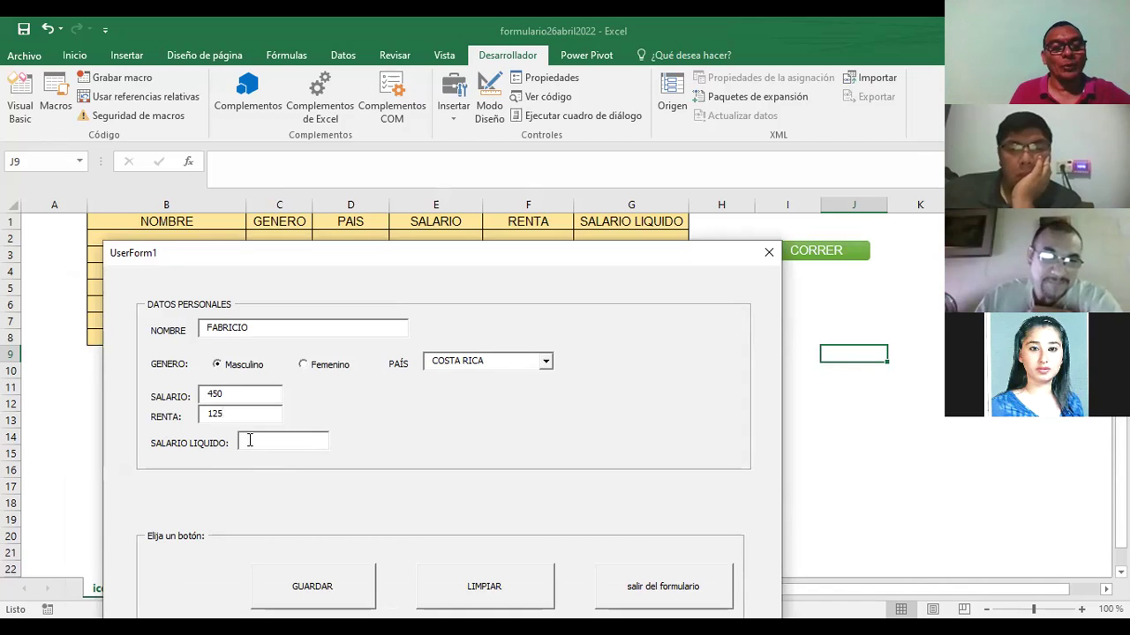
text(1234)
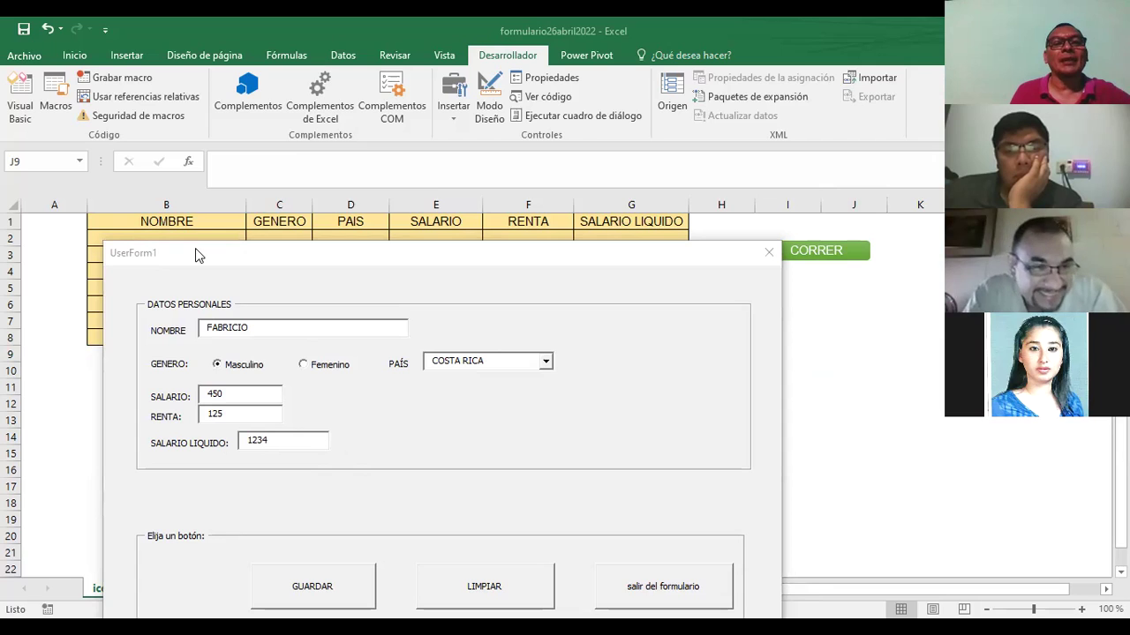
Step: Save the record to row 2 with GUARDAR, then clear the form with LIMPIAR
click(314, 587)
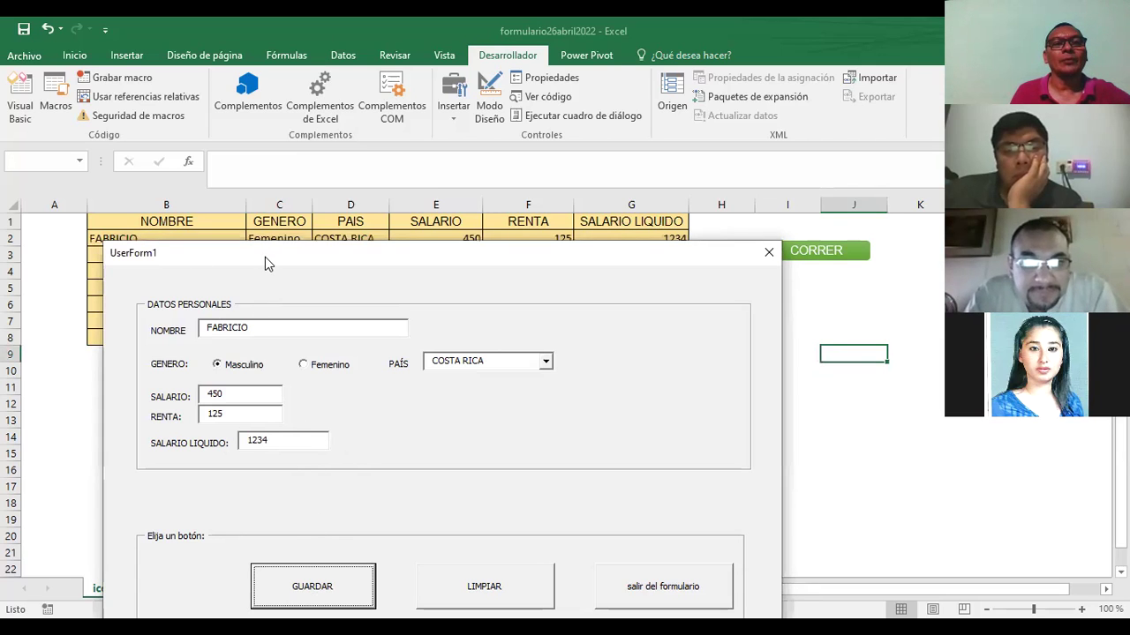
drag(265, 257, 221, 280)
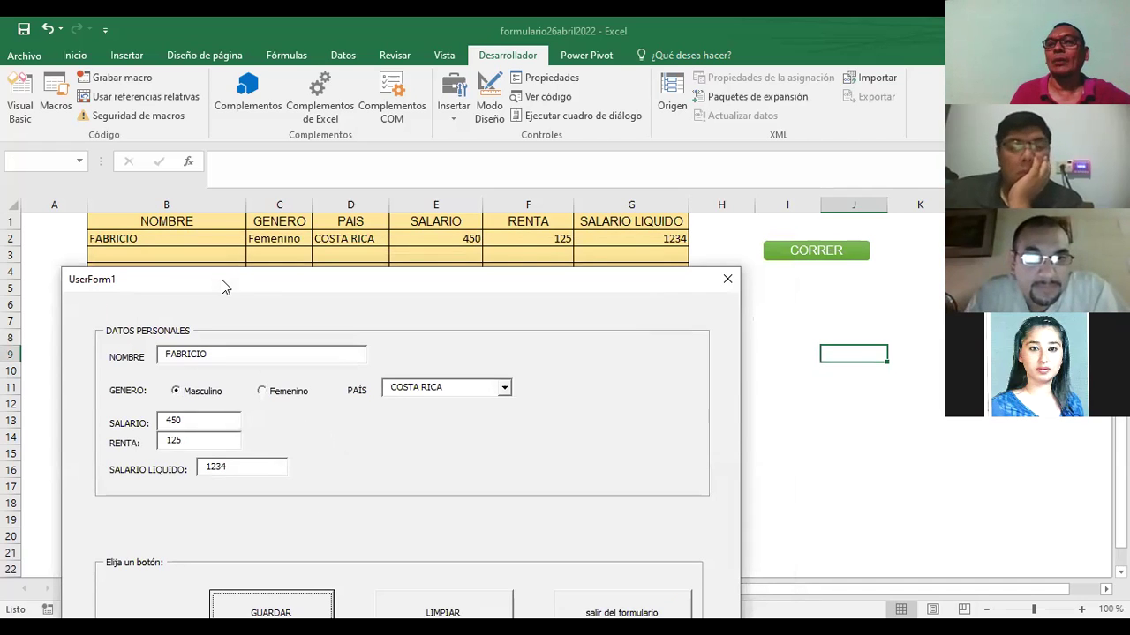
click(248, 353)
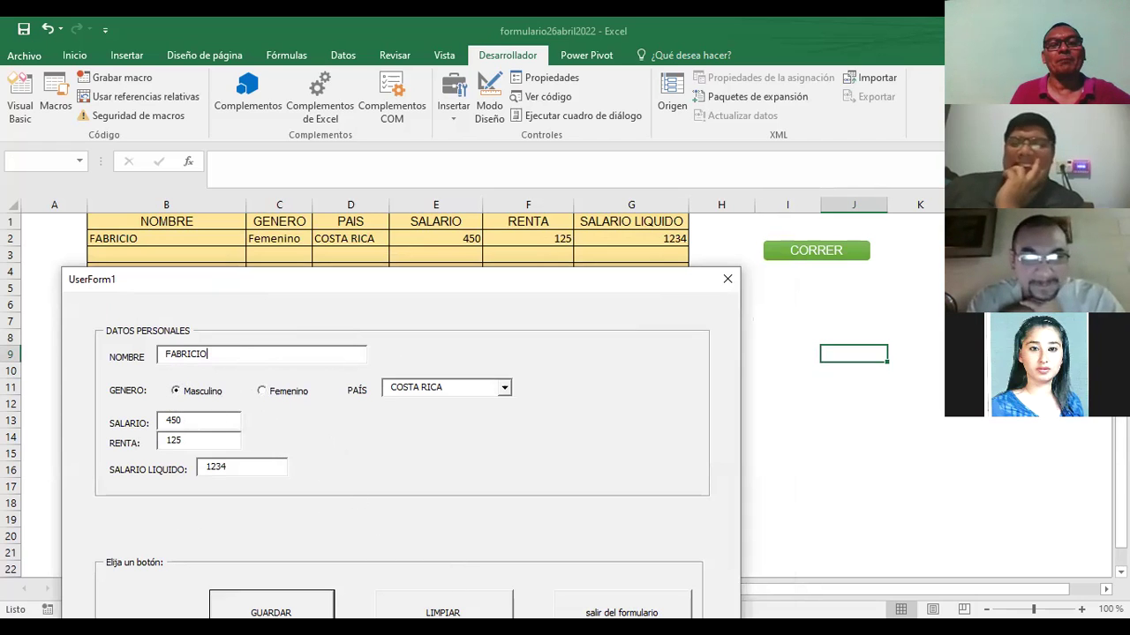
click(443, 609)
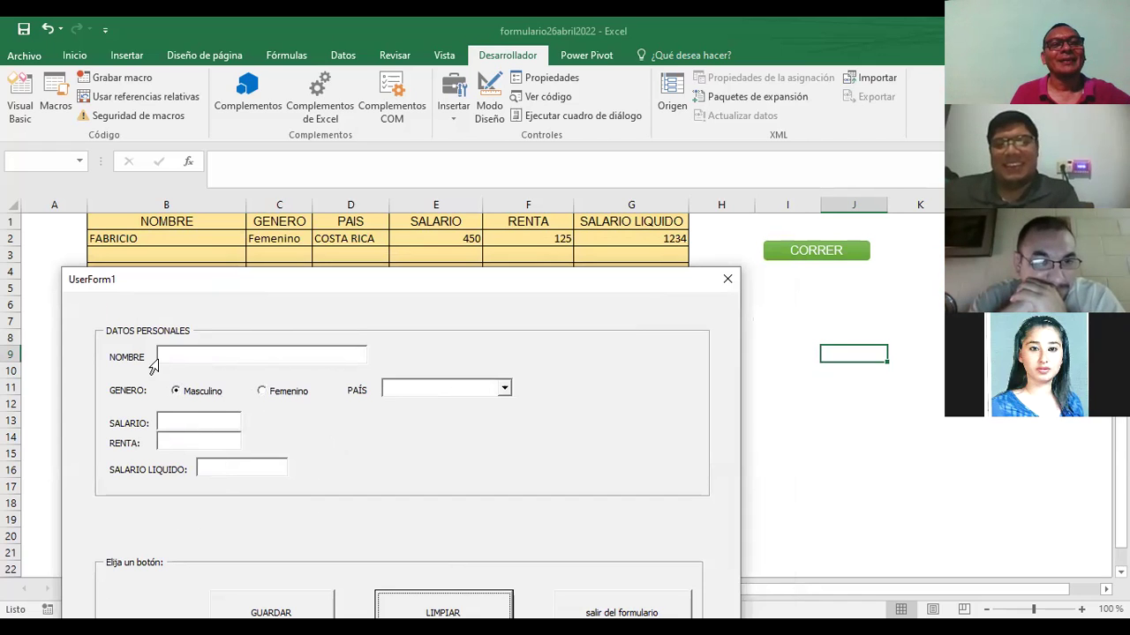
Step: Enter the second person's name in NOMBRE, with gender Femenino and country EL SALVADOR
click(186, 357)
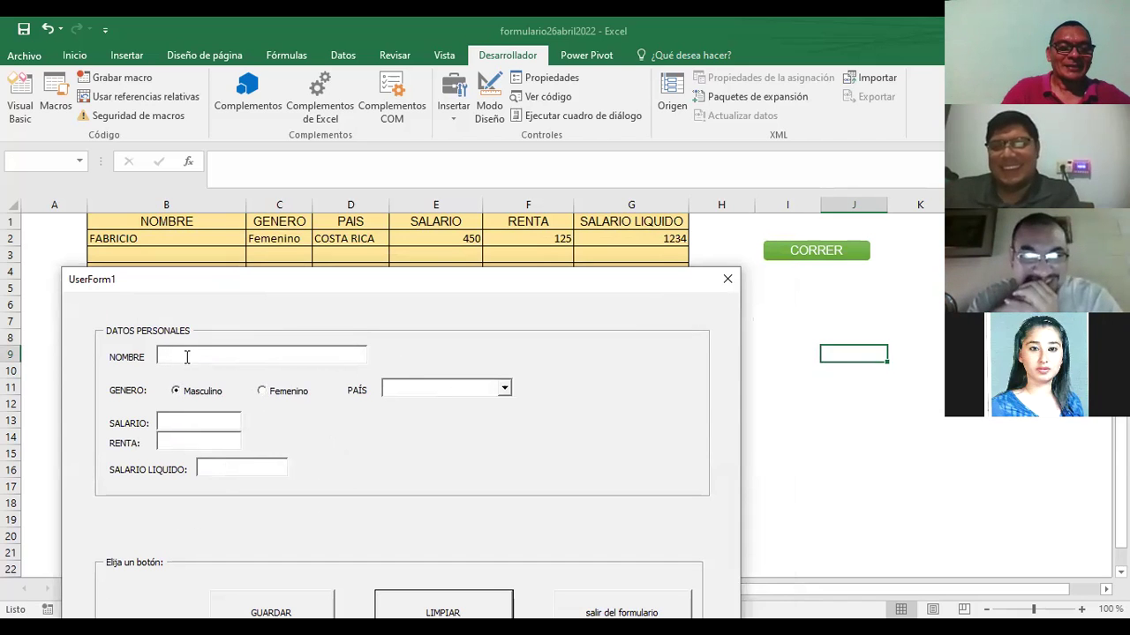
text(ALEJANDRA)
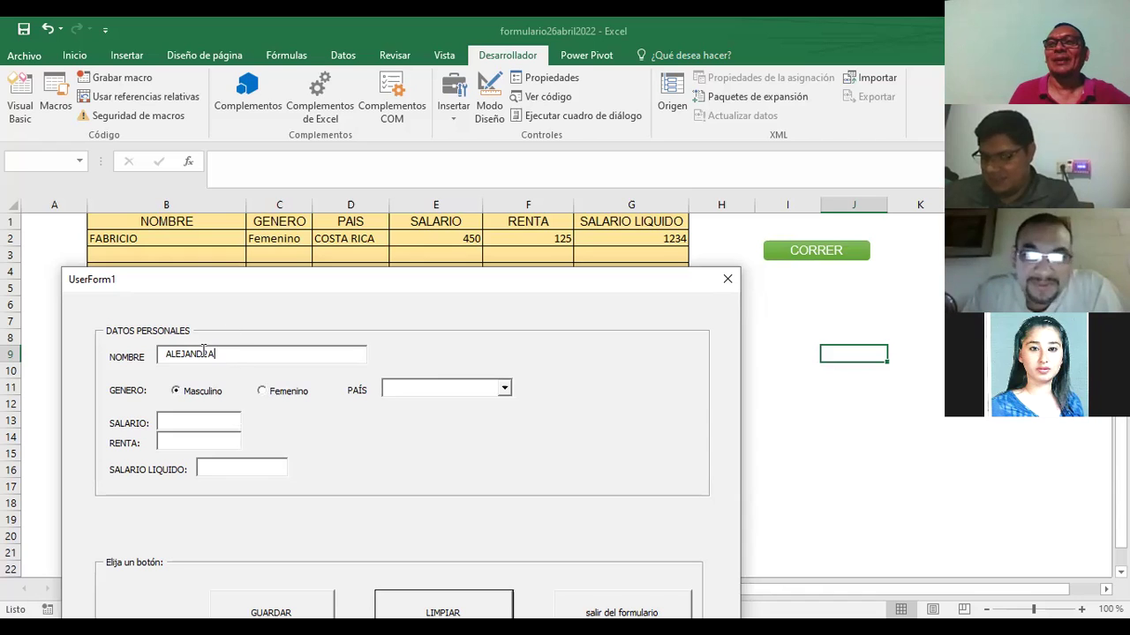
click(262, 392)
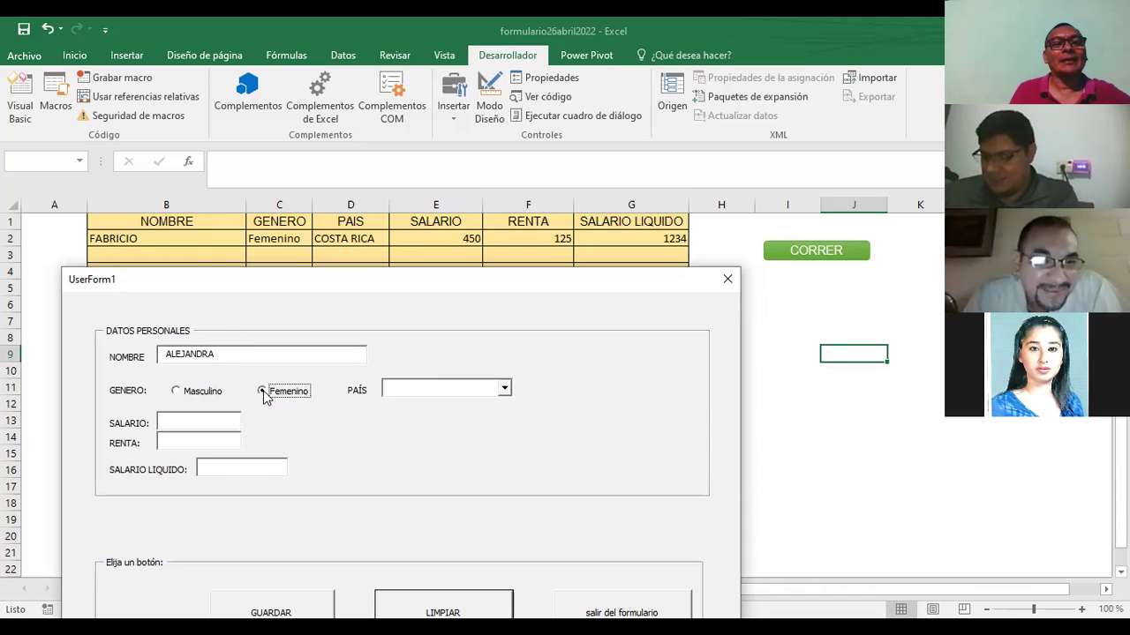
click(504, 389)
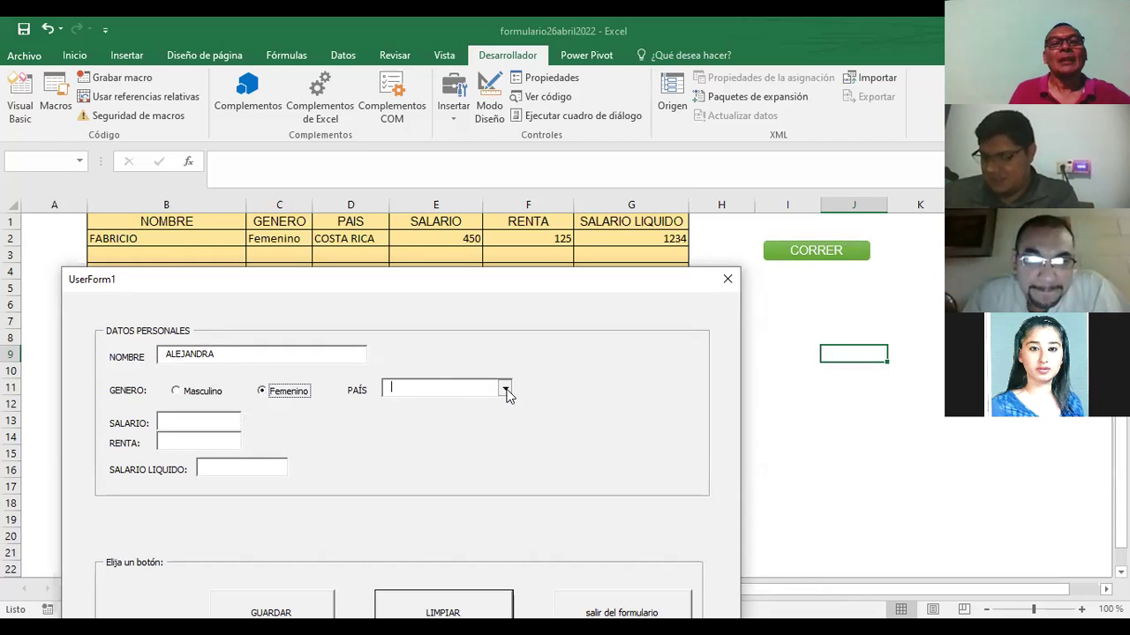
click(424, 405)
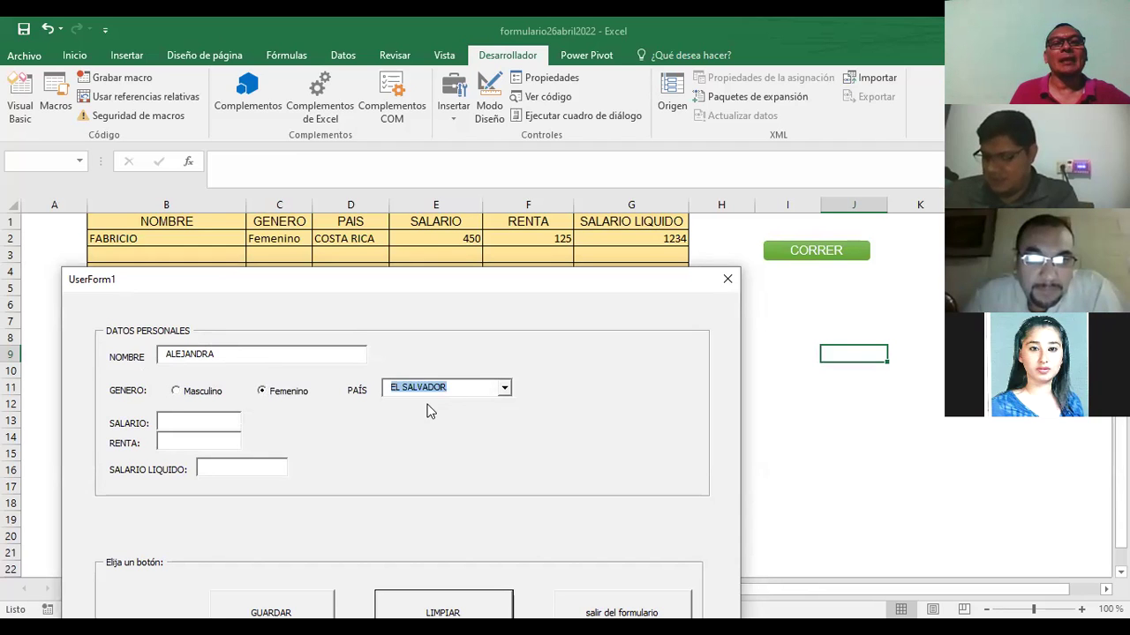
Step: Fill in SALARIO 234, RENTA 456 and SALARIO LIQUIDO 456
click(183, 421)
text(234)
key(Tab)
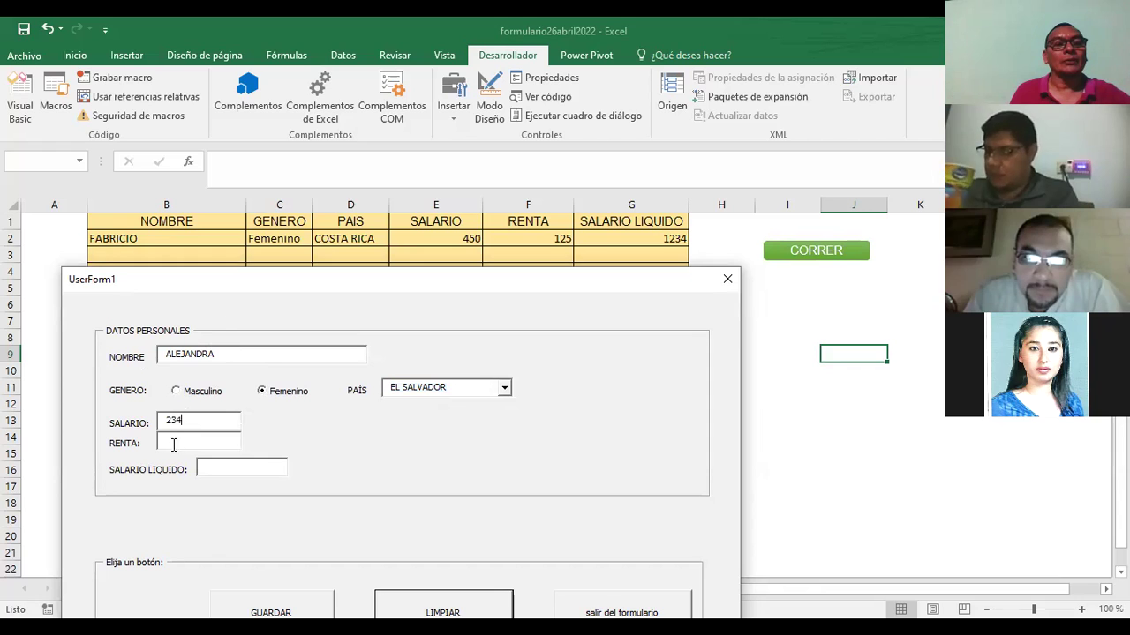
text(456)
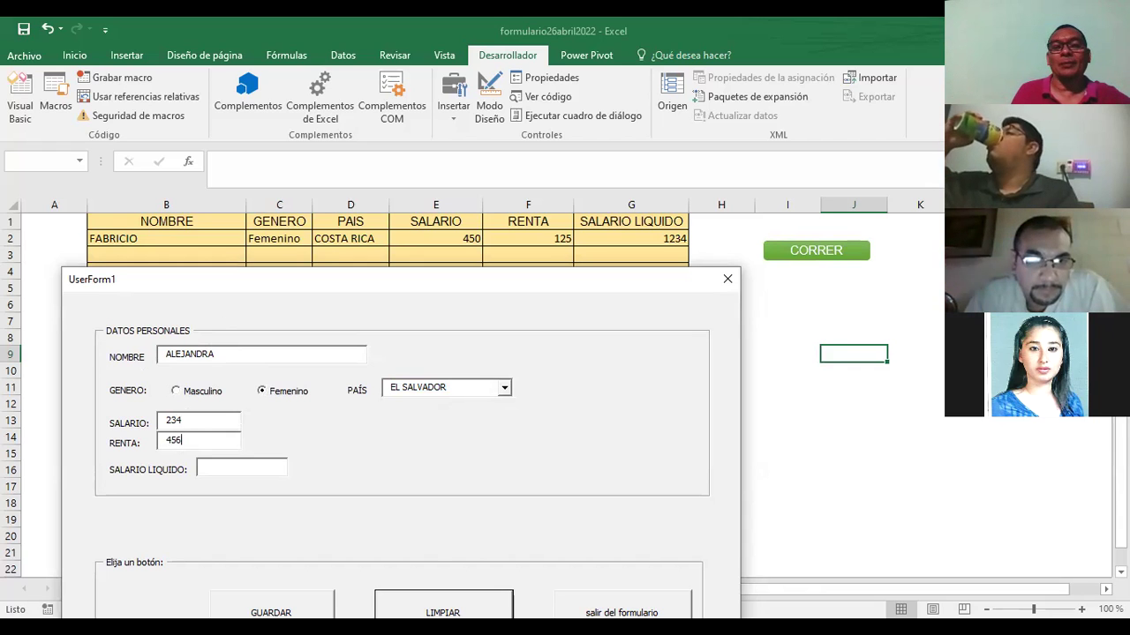
click(213, 470)
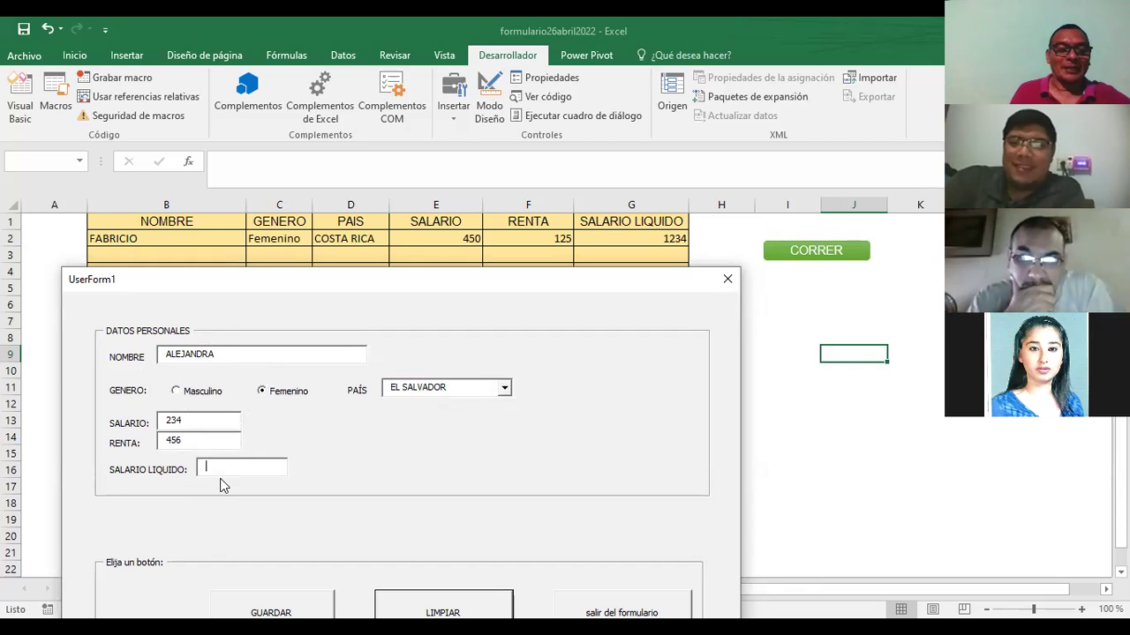
text(456)
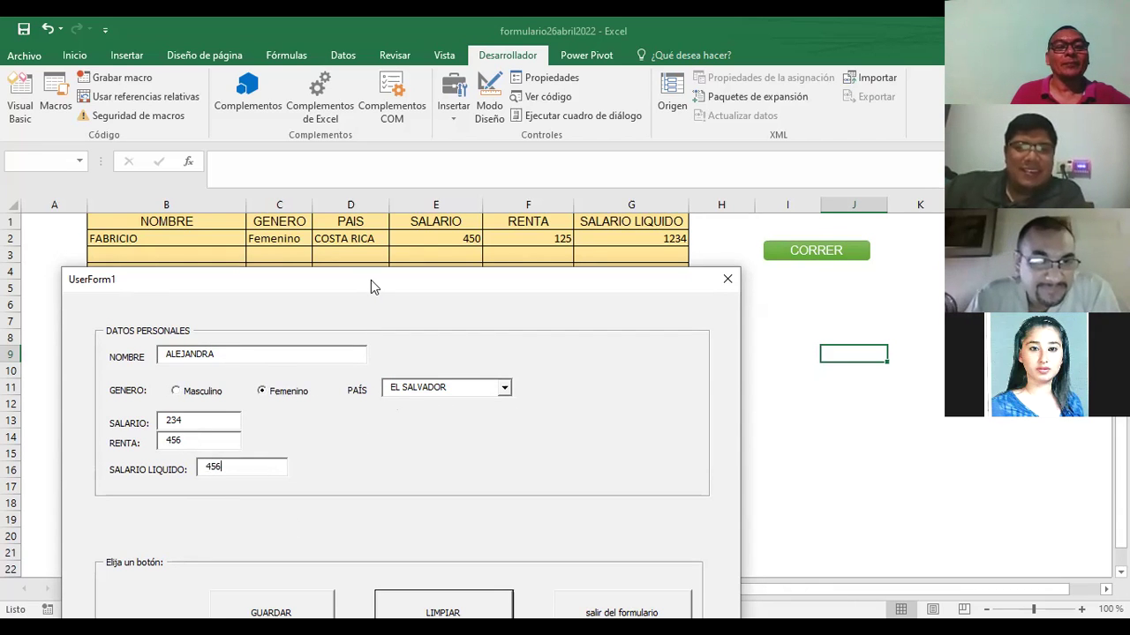
drag(367, 282, 420, 244)
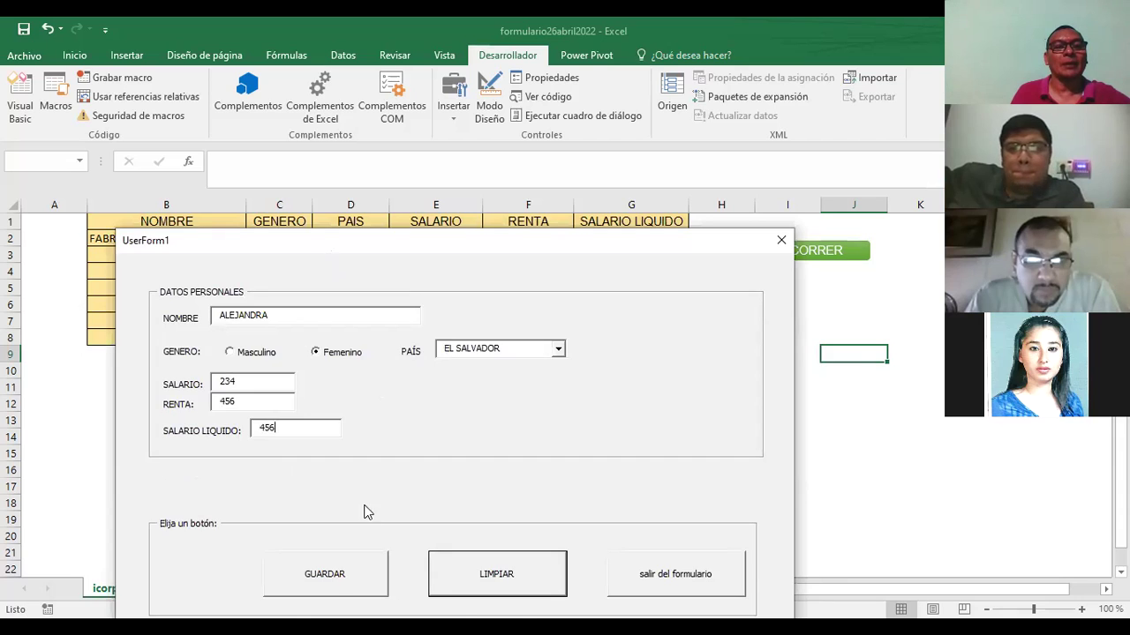
Step: Save the second record into row 3 of the salary table and close the form
click(280, 610)
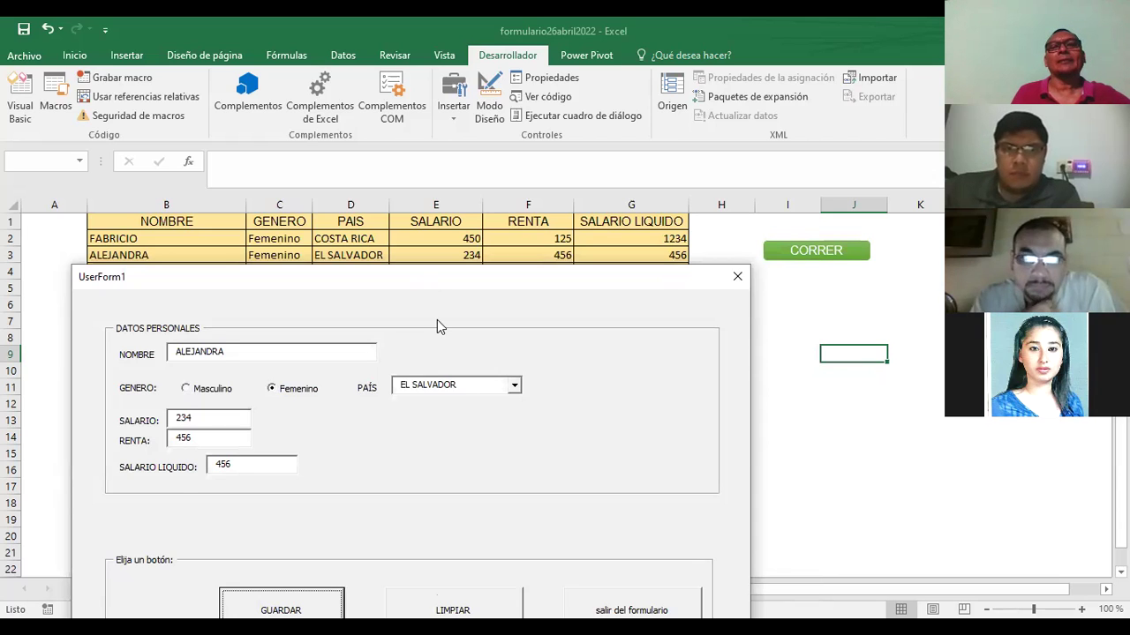
drag(424, 281, 417, 302)
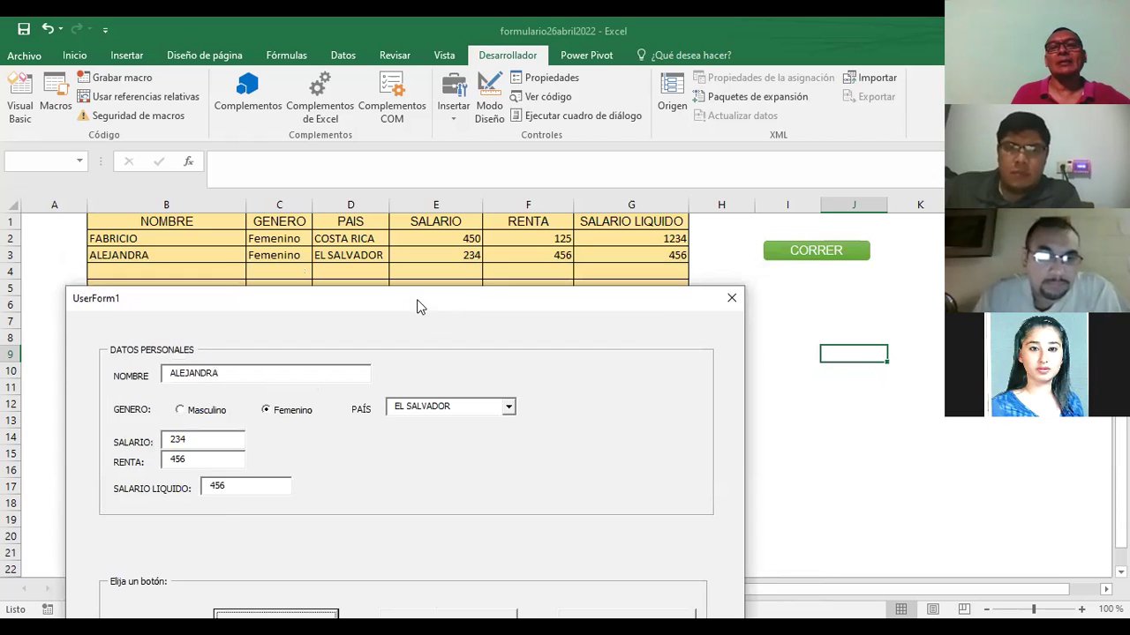
click(731, 300)
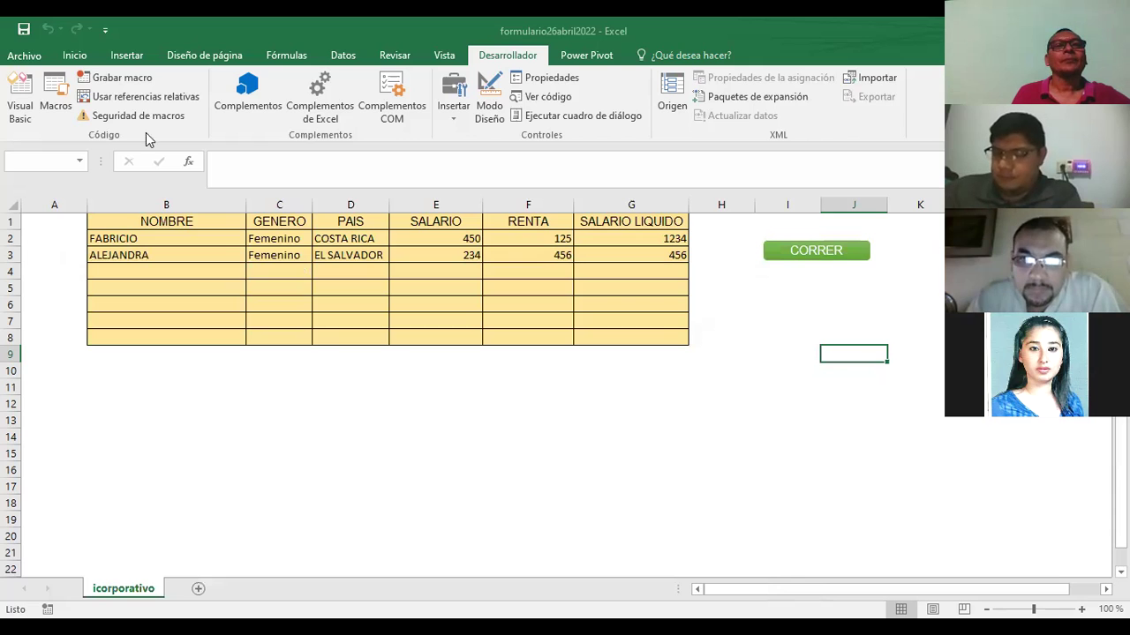
Step: Show the form's cmdguardar_Click code in the VBA editor
click(20, 114)
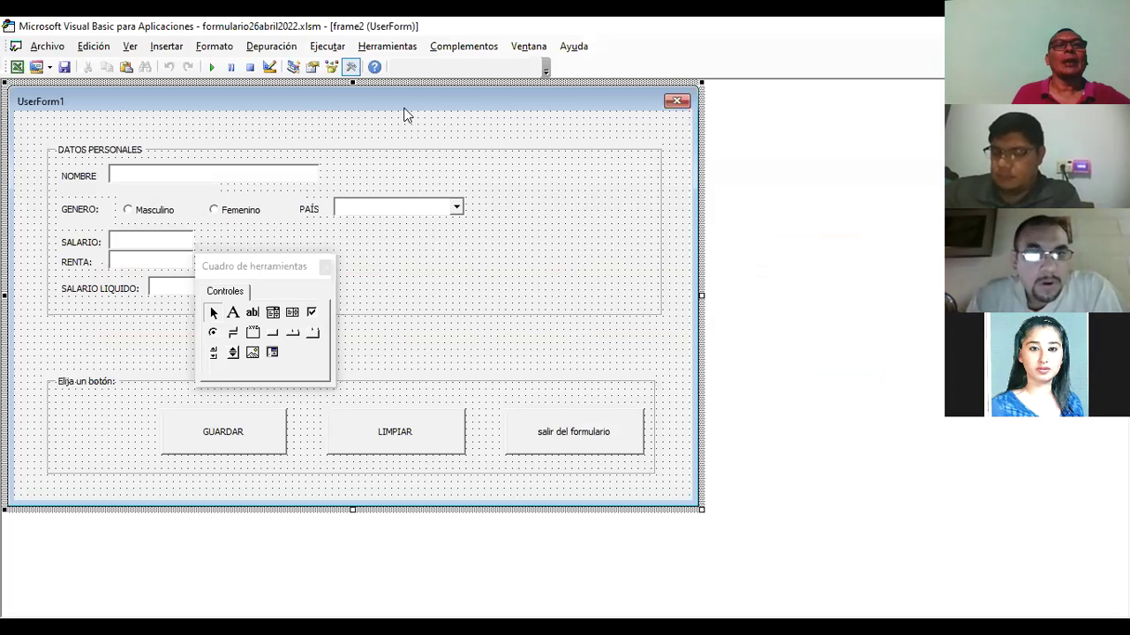
double_click(240, 123)
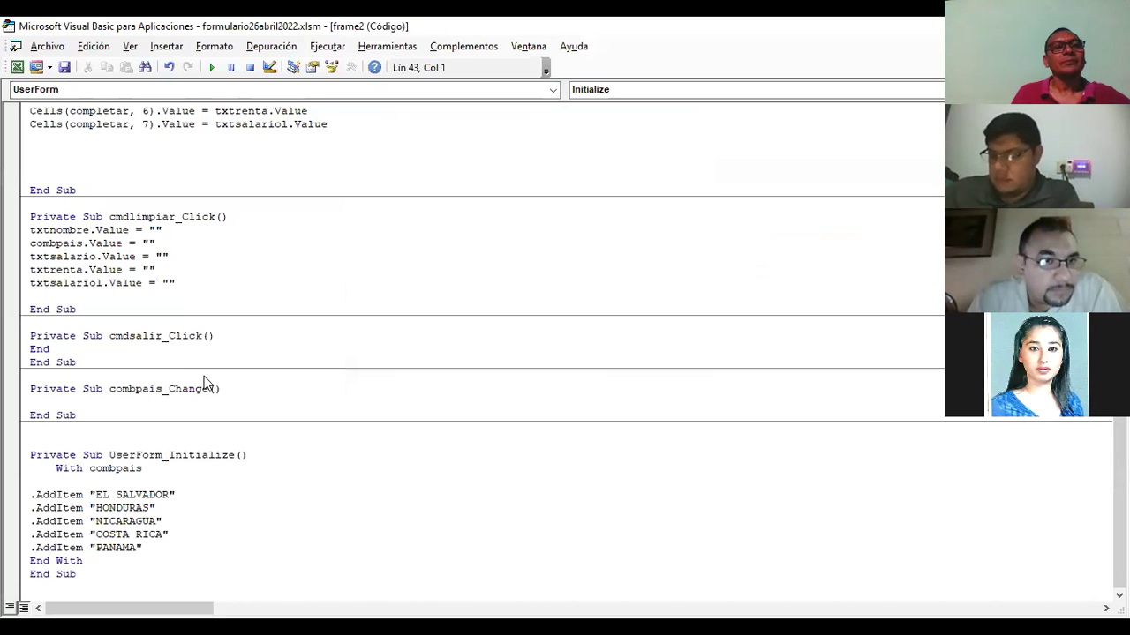
key(ctrl+Up)
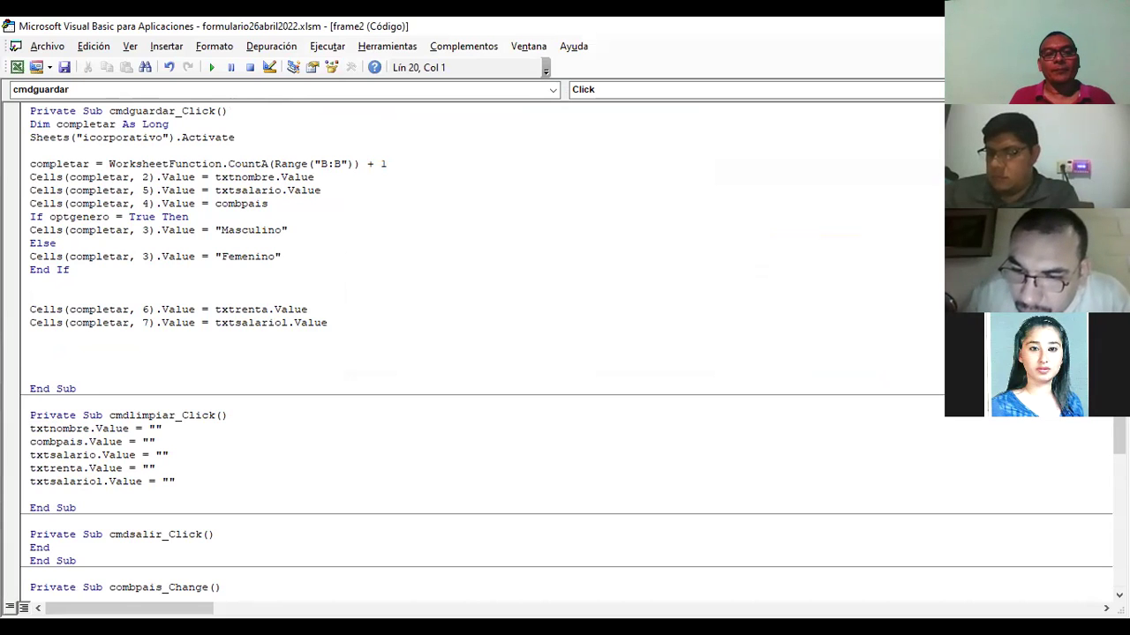
key(alt+F11)
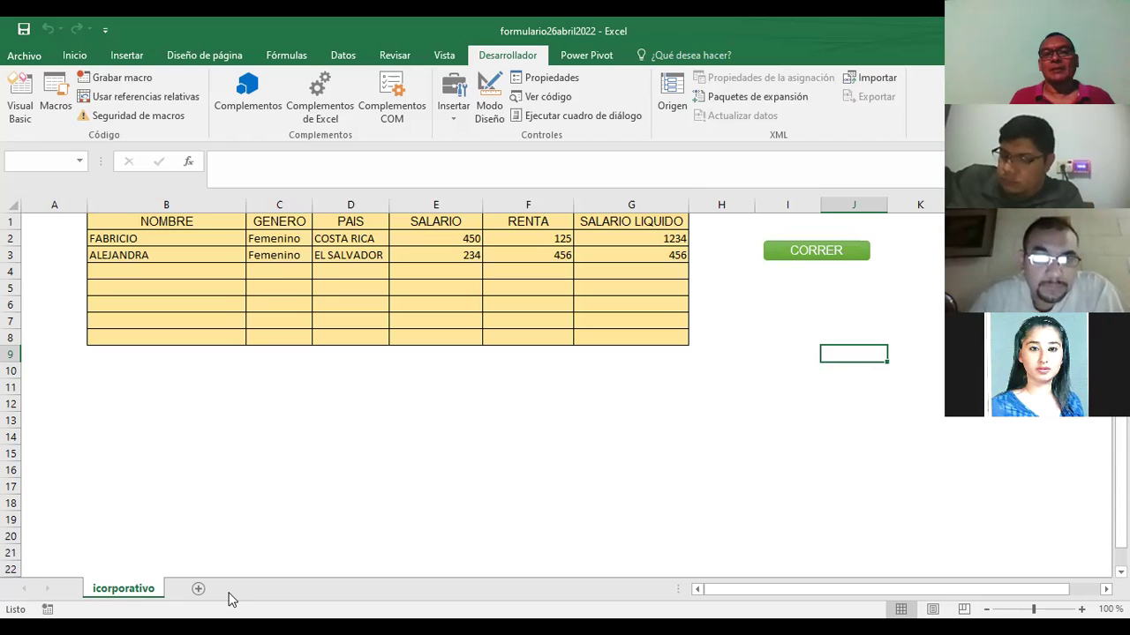
key(alt+Tab)
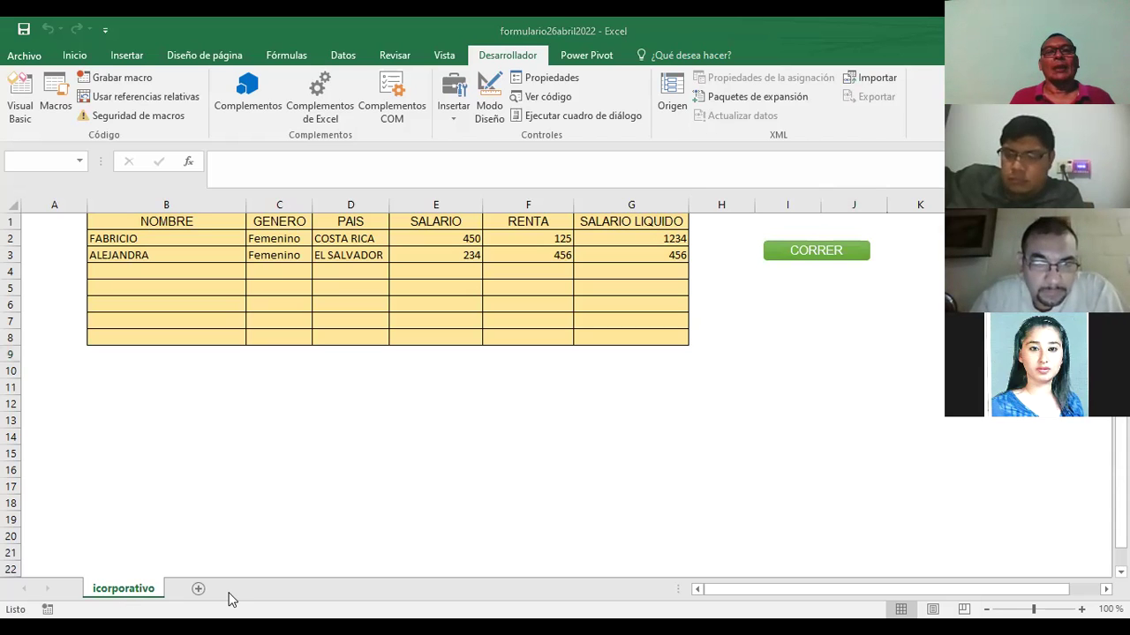
key(alt+Tab)
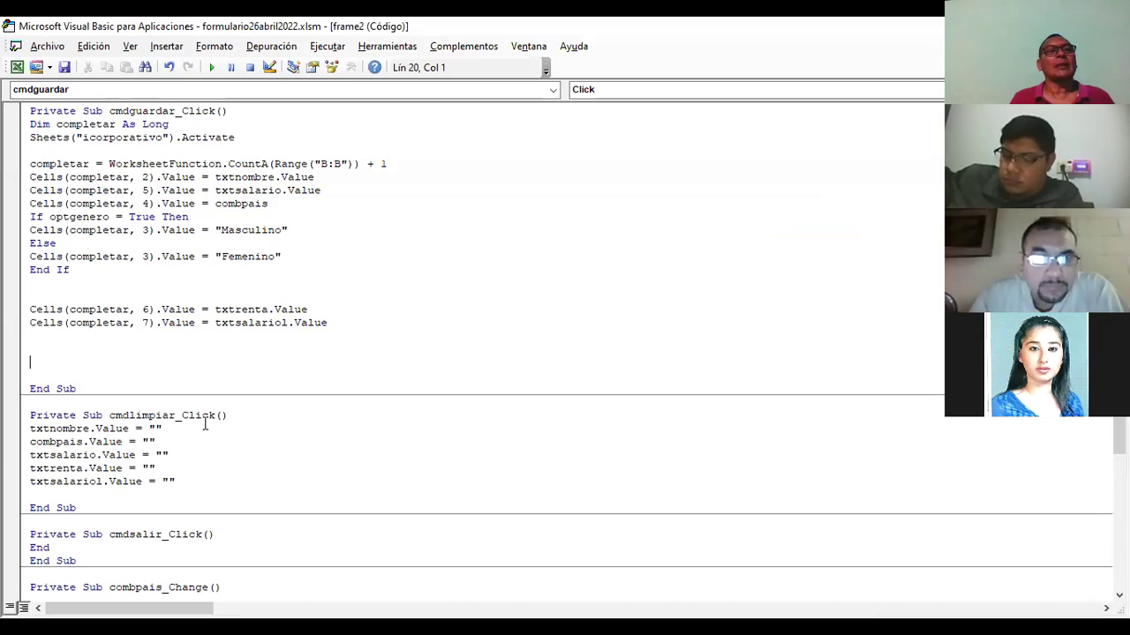
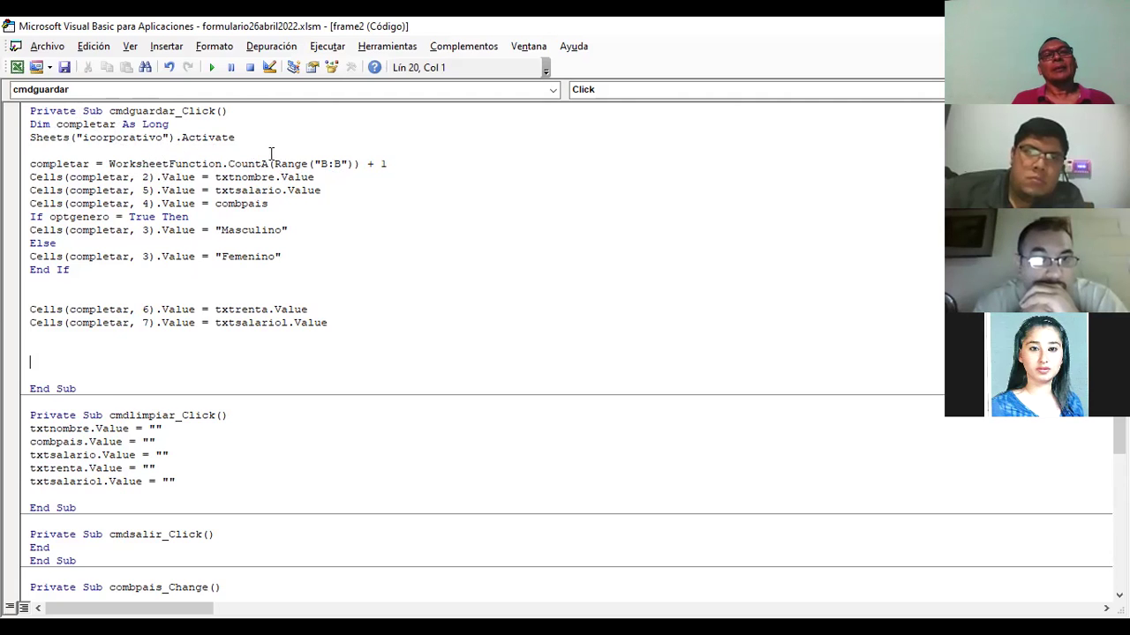
Step: Leave the B:B reference in cmdguardar_Click and return to Excel to view the two saved icorporativo rows
click(321, 163)
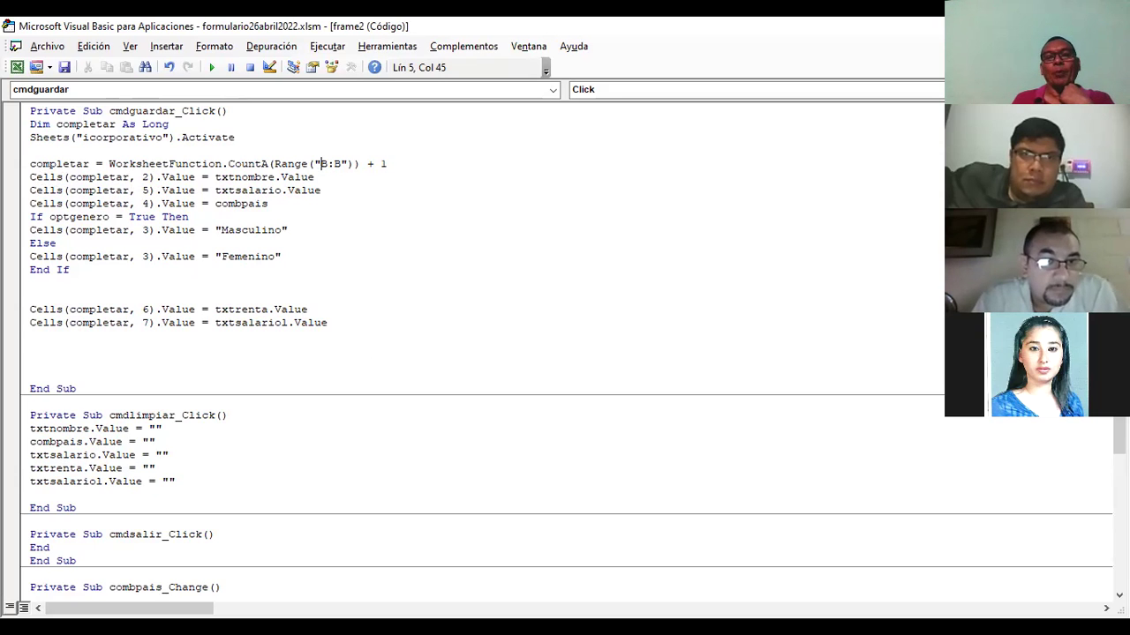
key(alt+F11)
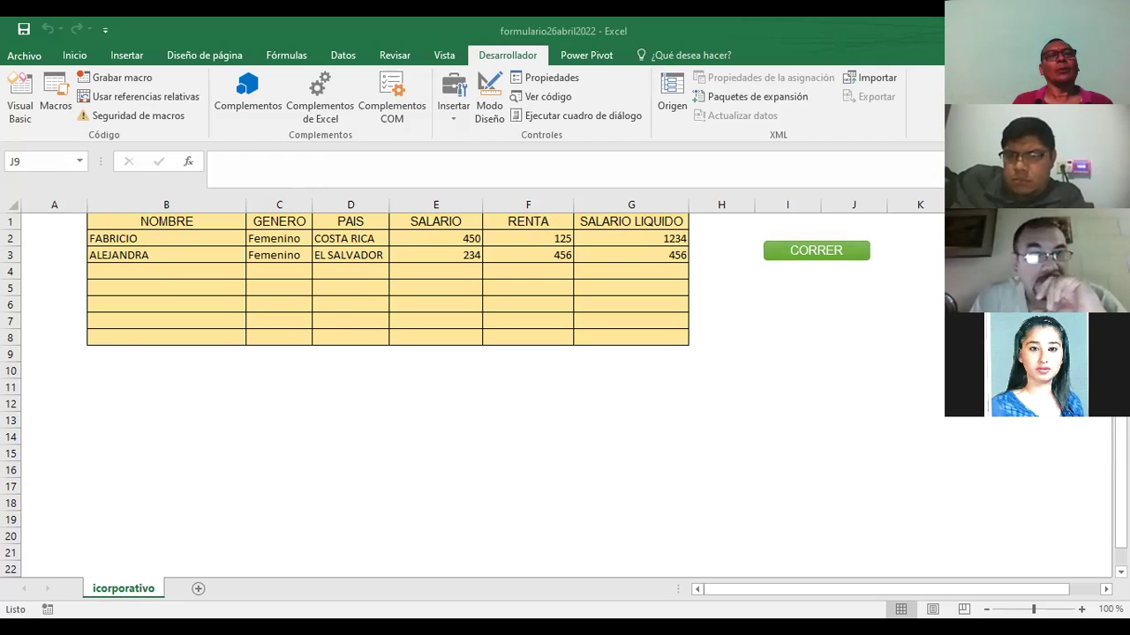
Step: Return to the VBA editor, launch UserForm1 briefly, then close it back to design view
key(alt+F11)
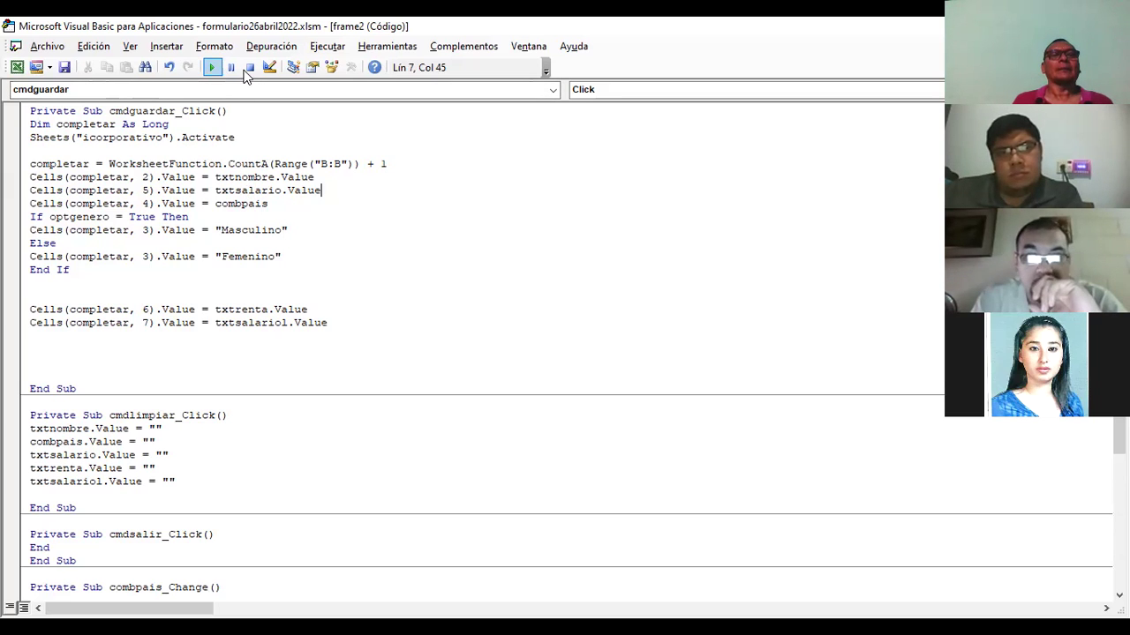
click(215, 73)
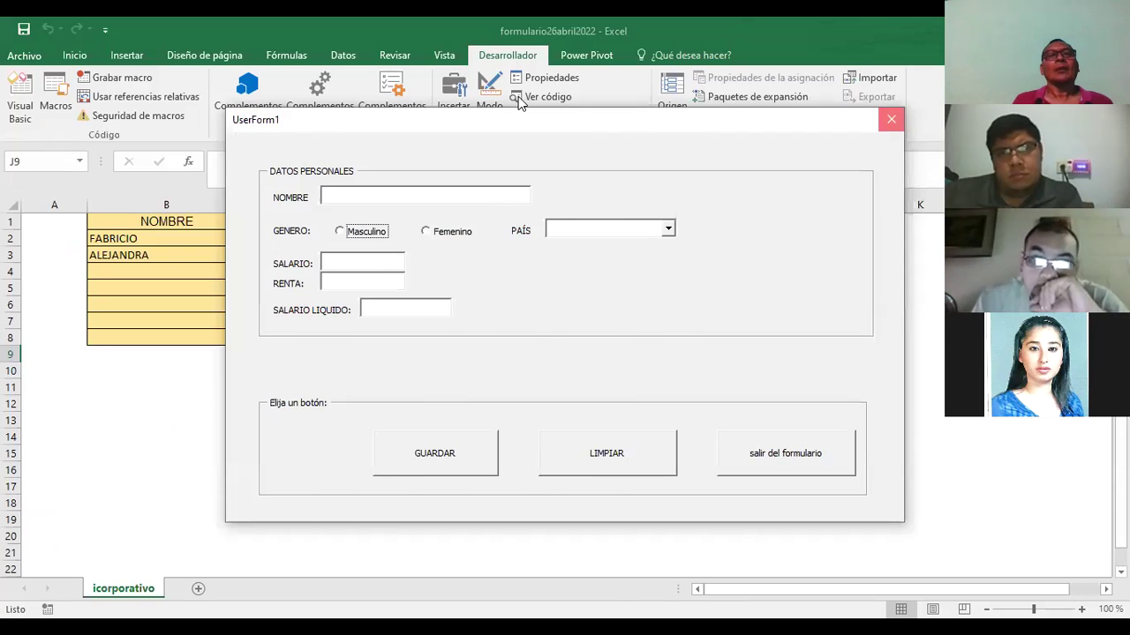
key(alt+F4)
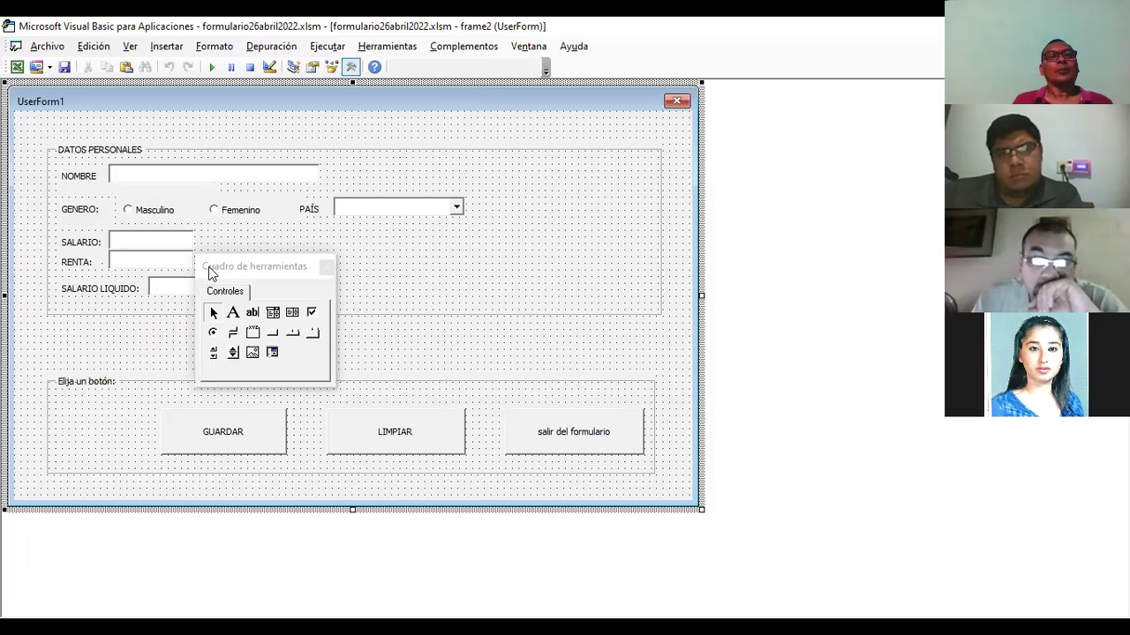
click(173, 177)
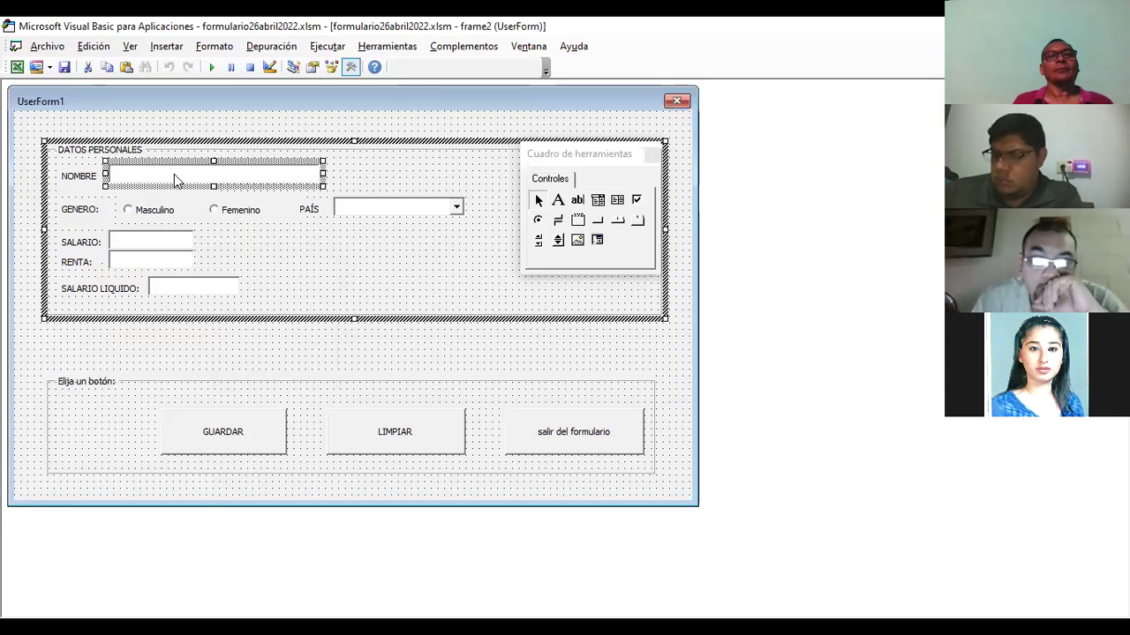
click(388, 218)
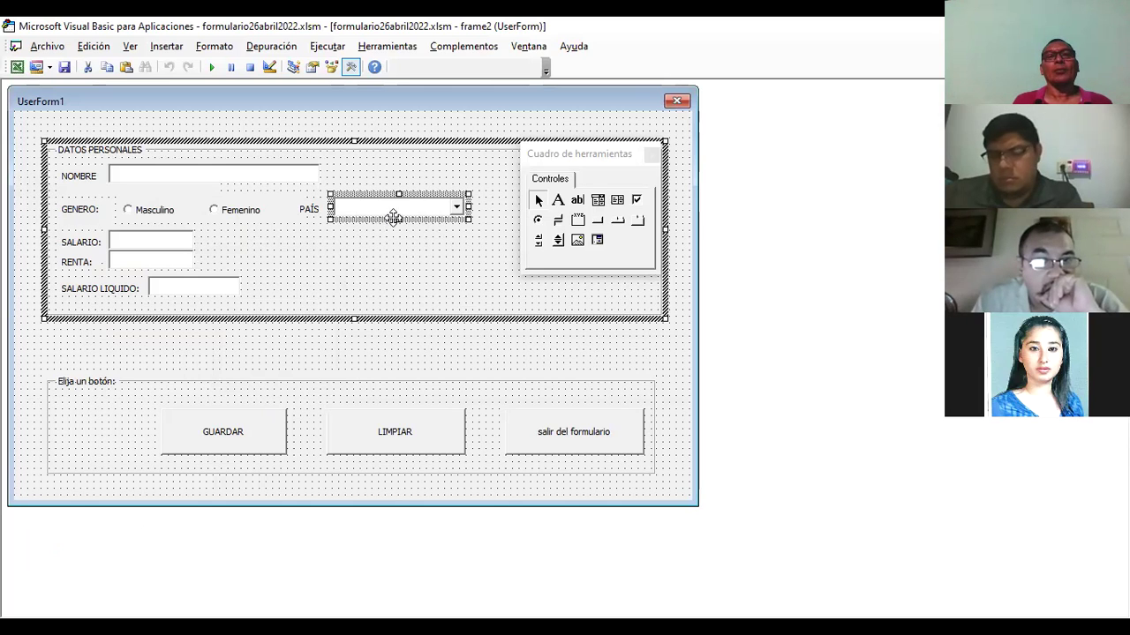
double_click(363, 208)
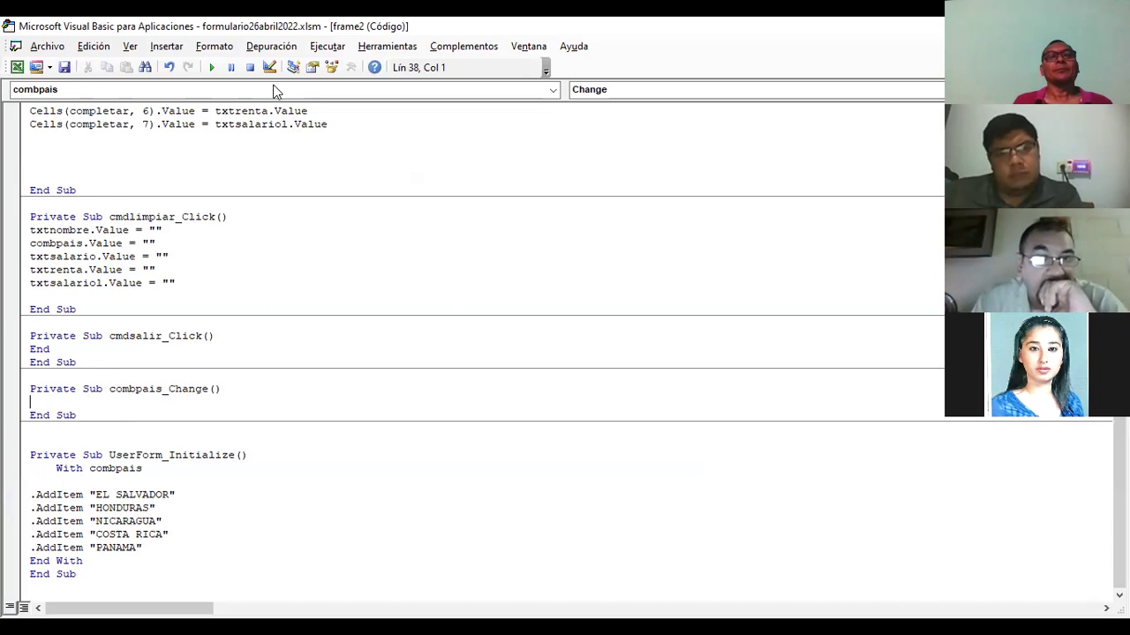
scroll(295, 265, up, 5)
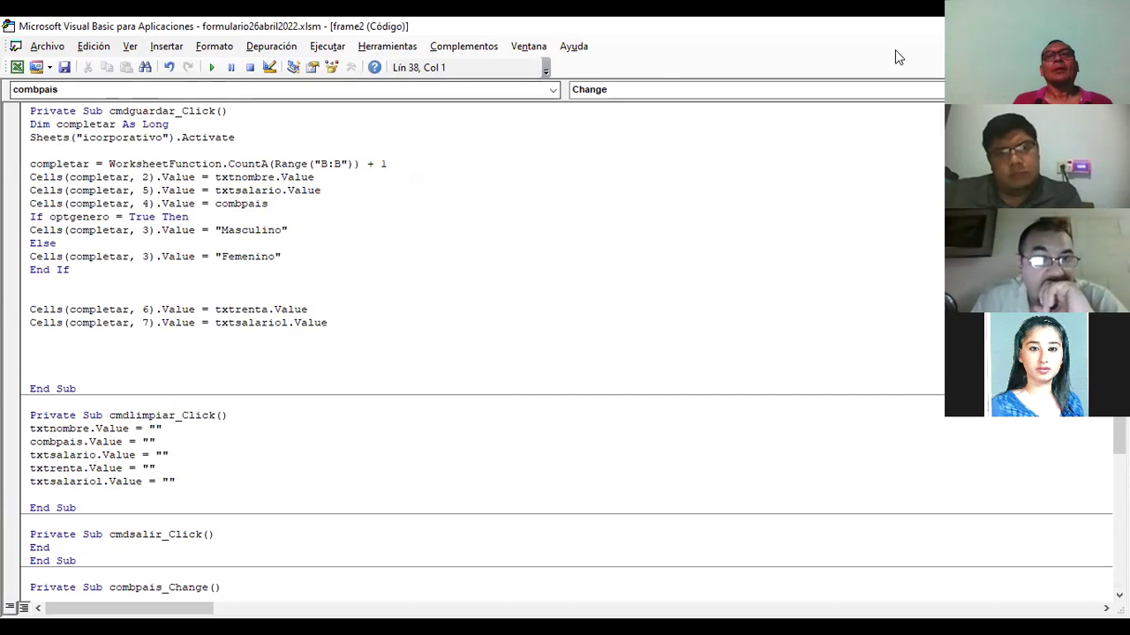
key(shift+F7)
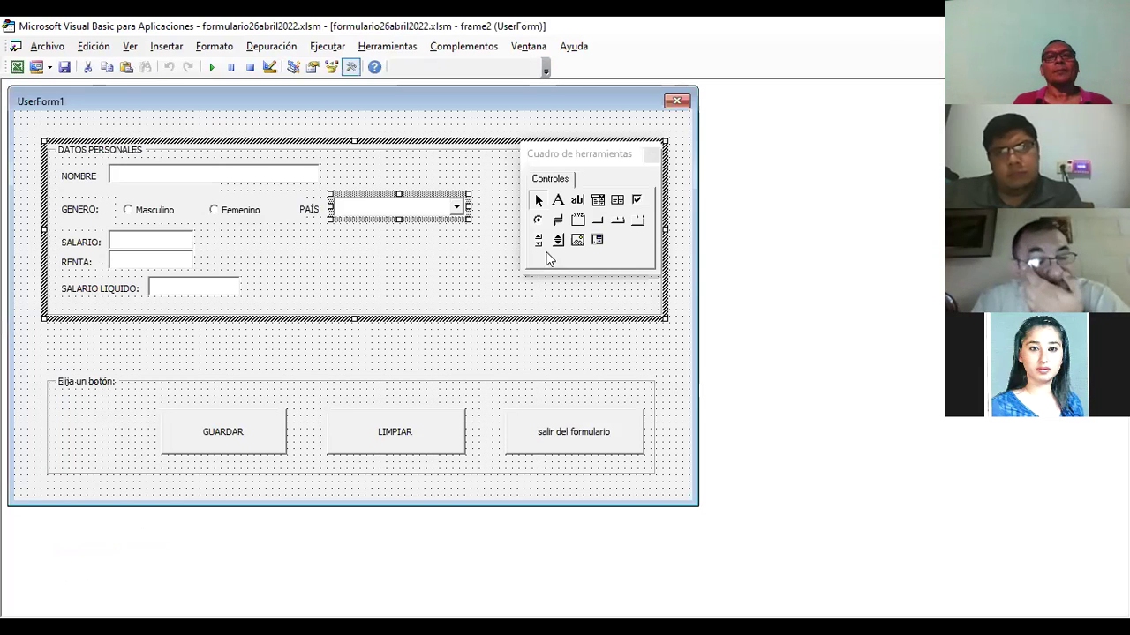
click(323, 282)
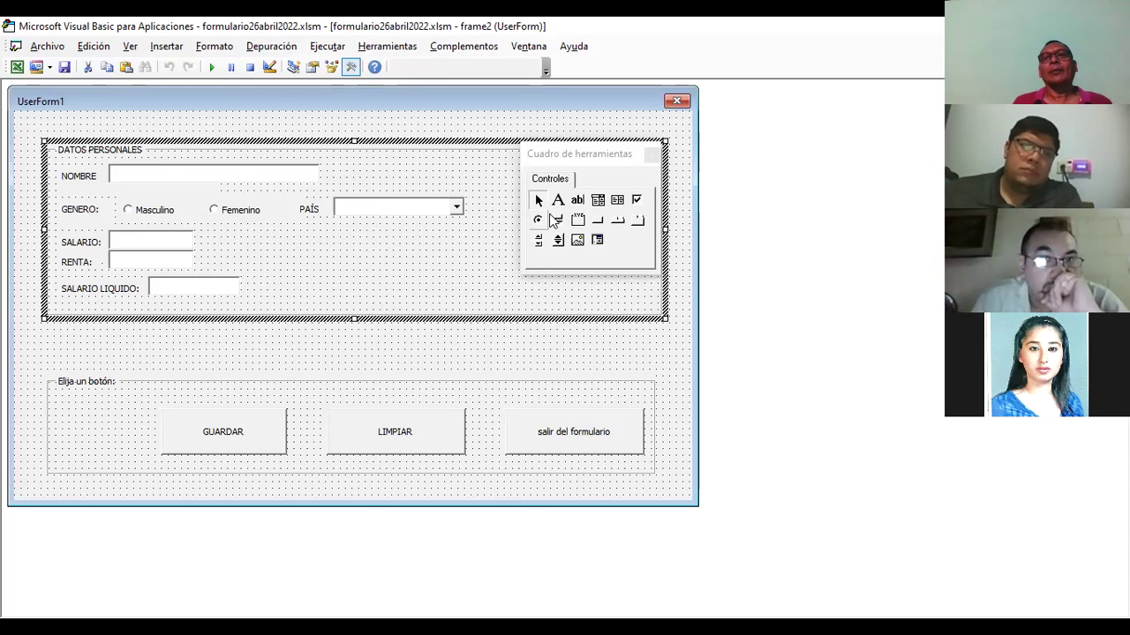
click(617, 201)
drag(282, 342, 379, 364)
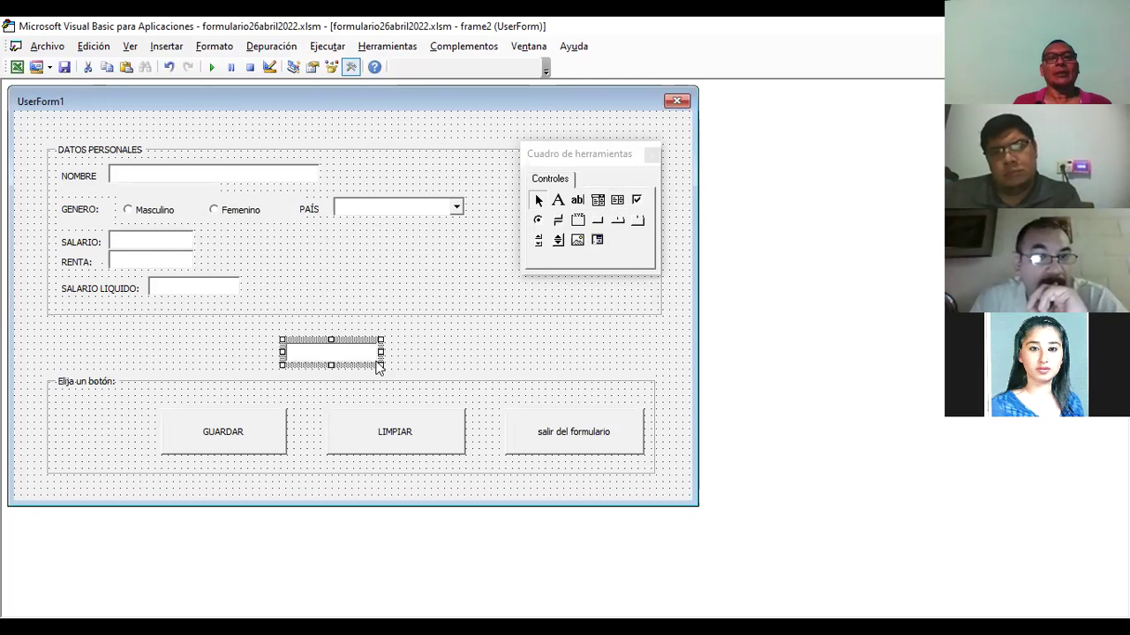
click(442, 247)
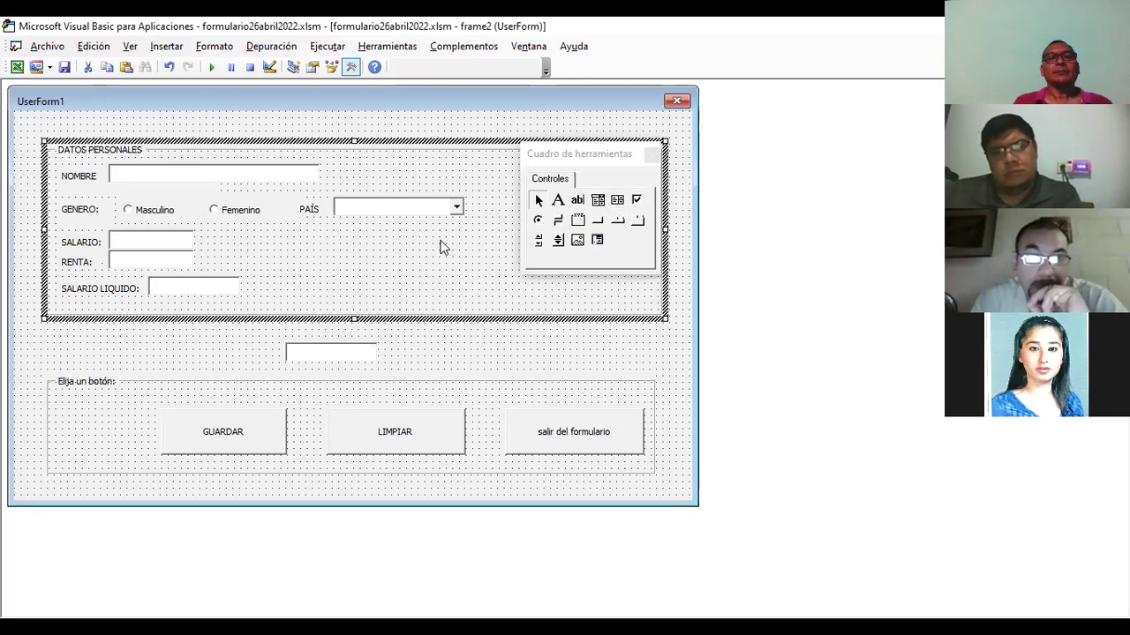
click(598, 200)
drag(420, 333, 501, 352)
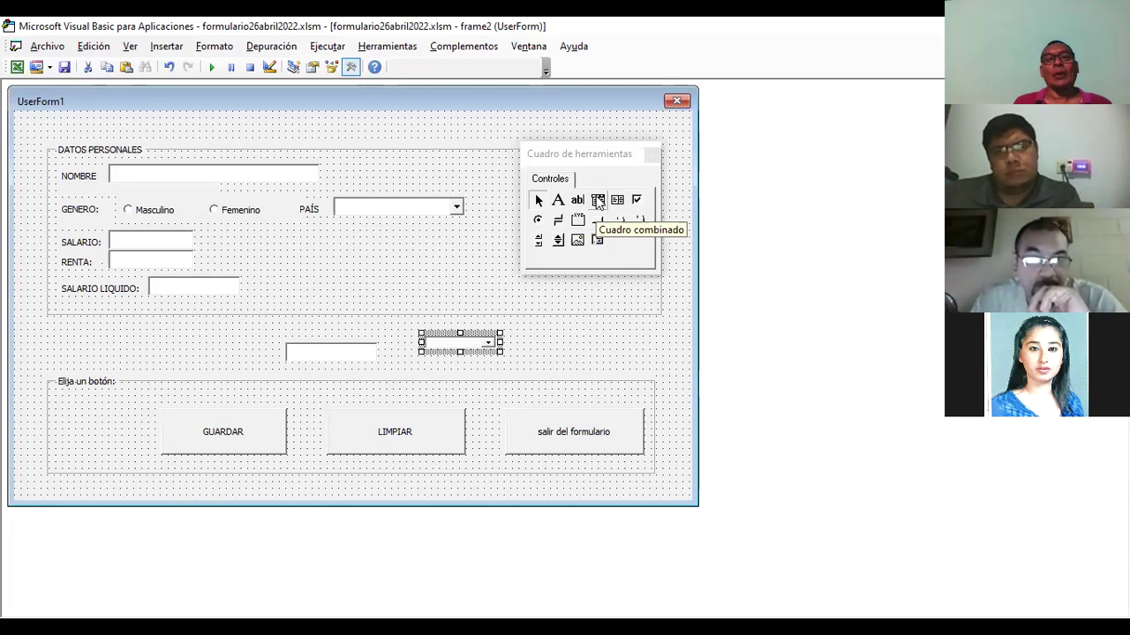
click(359, 351)
key(Delete)
click(469, 346)
key(Delete)
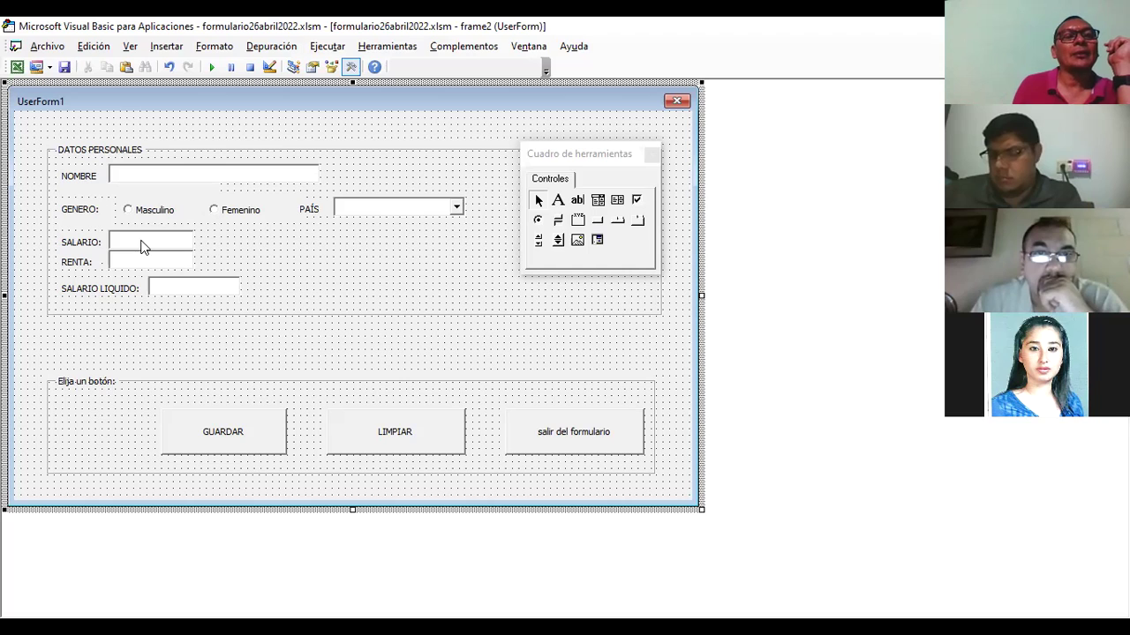
double_click(152, 175)
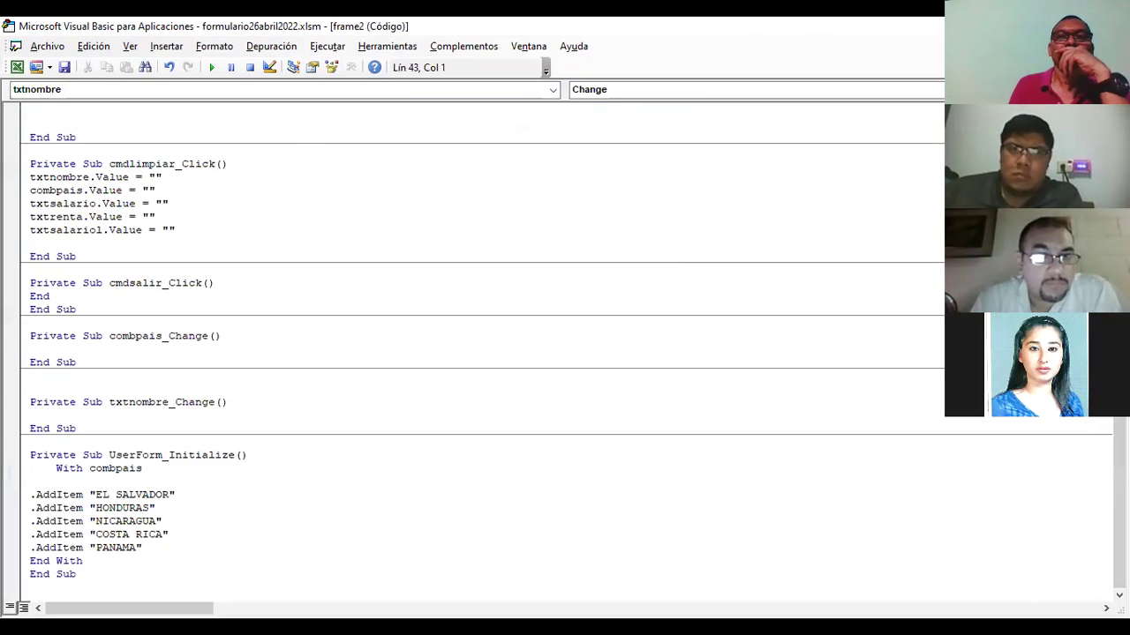
key(shift+F7)
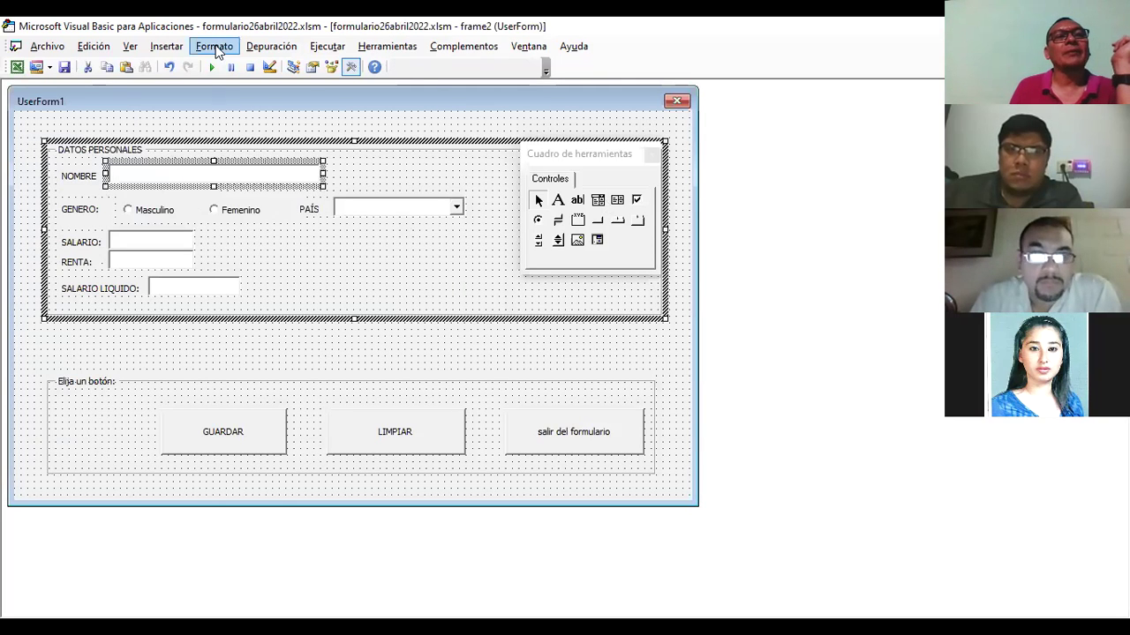
click(129, 45)
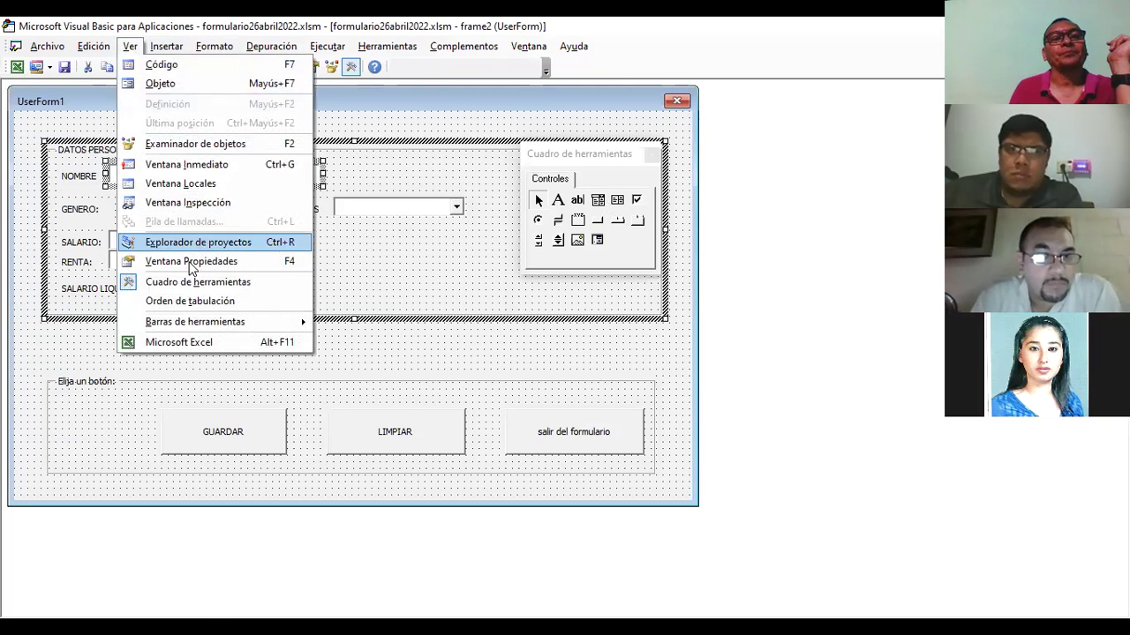
click(190, 262)
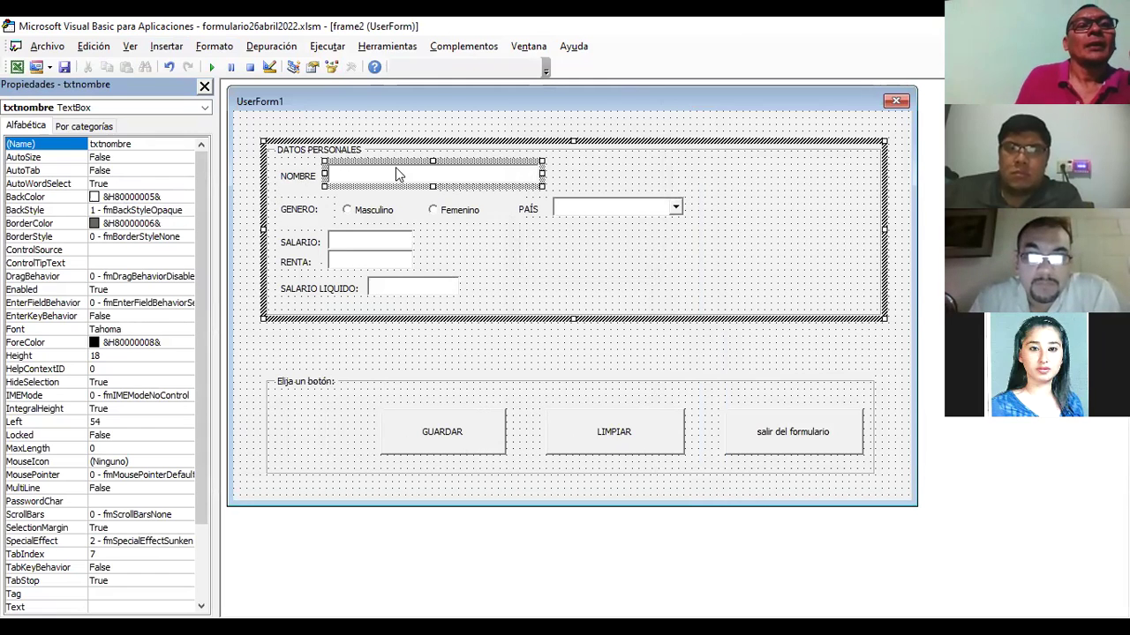
click(137, 144)
drag(137, 143, 88, 143)
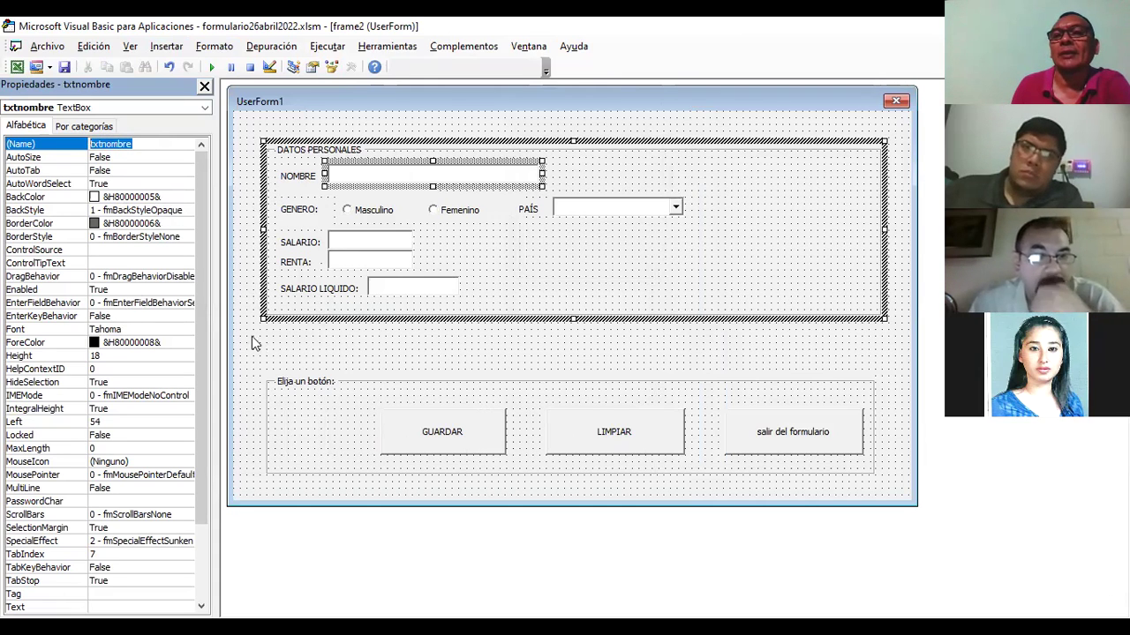
click(591, 171)
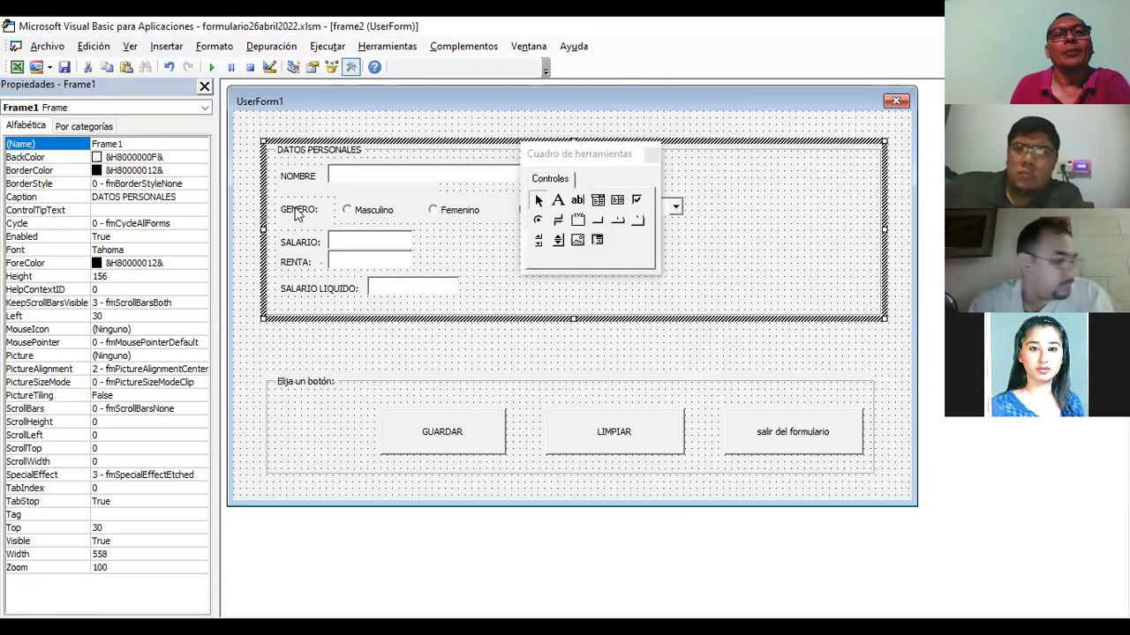
click(375, 216)
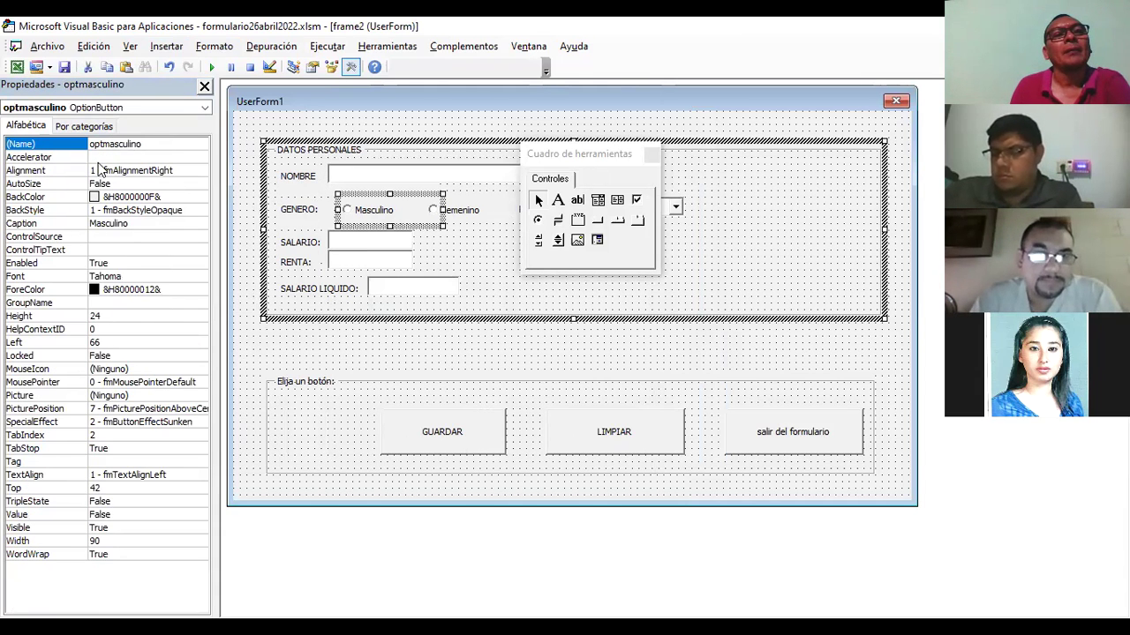
click(467, 216)
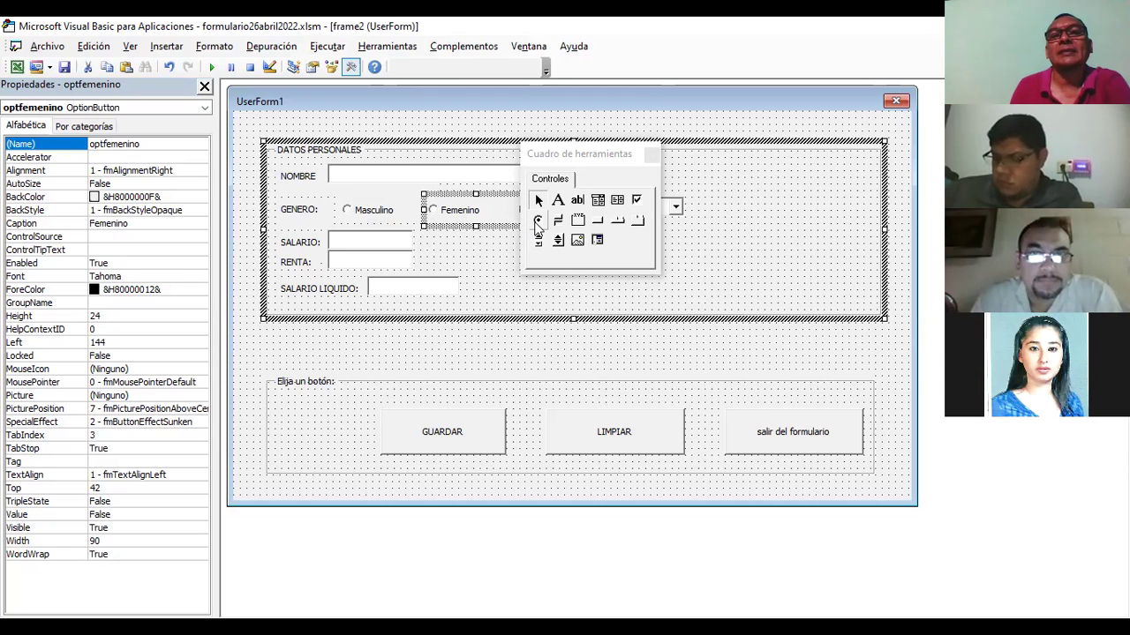
click(759, 196)
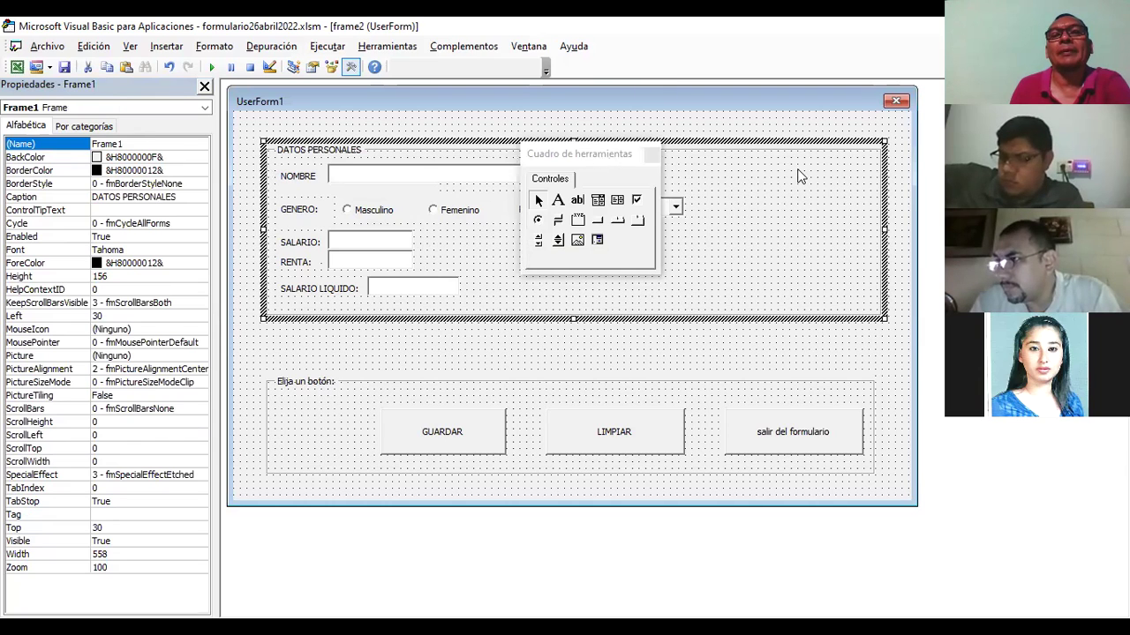
drag(589, 154, 797, 175)
click(602, 212)
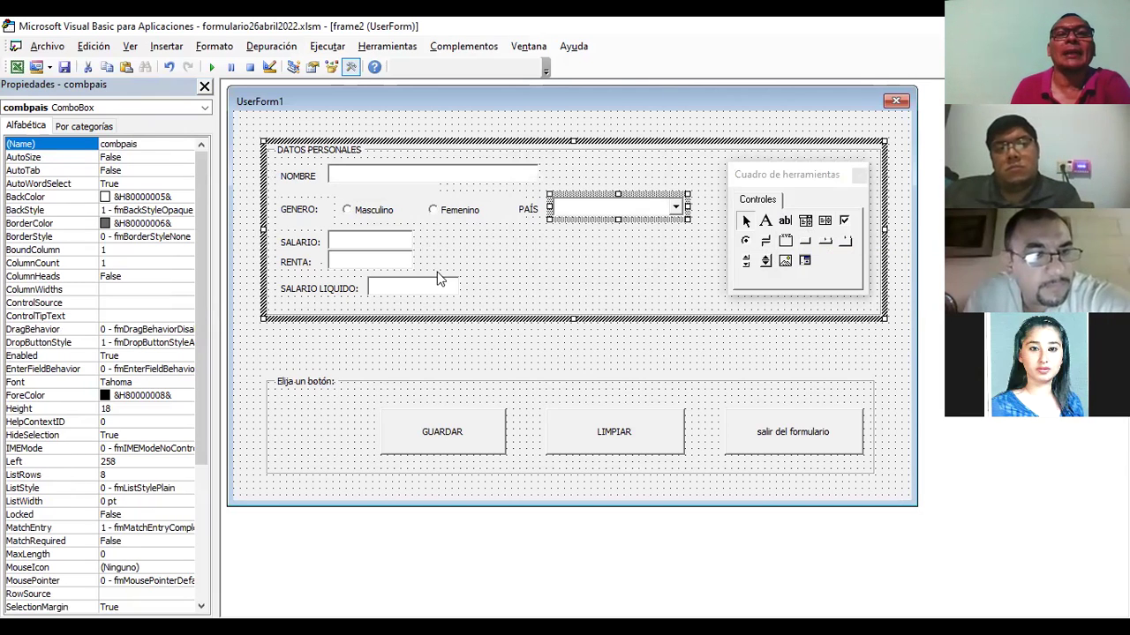
click(350, 242)
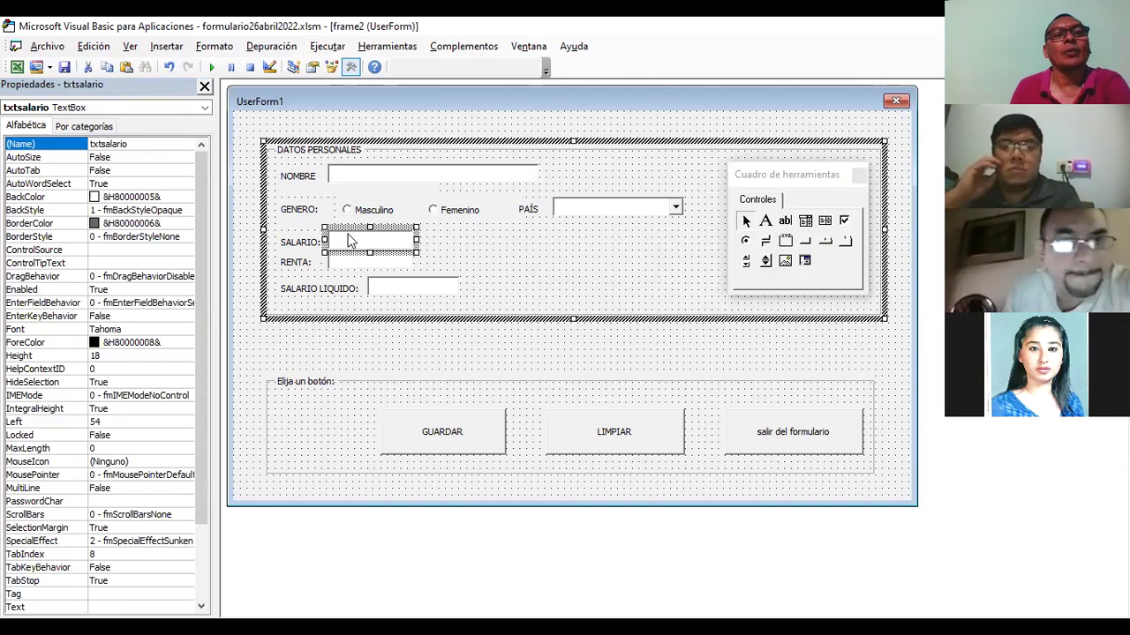
click(368, 262)
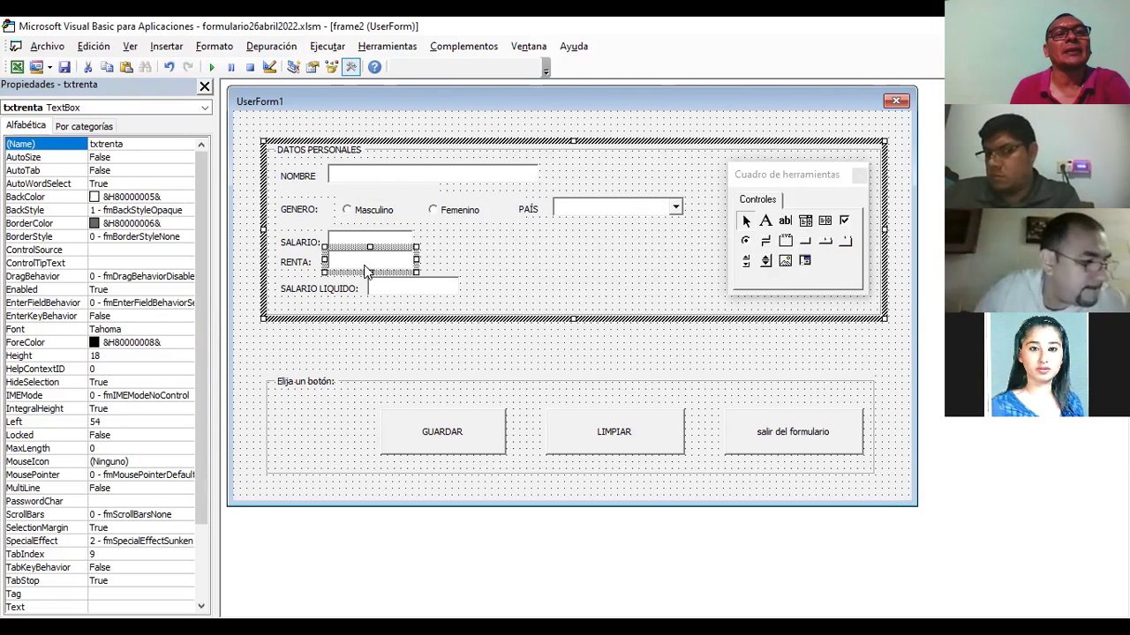
click(346, 242)
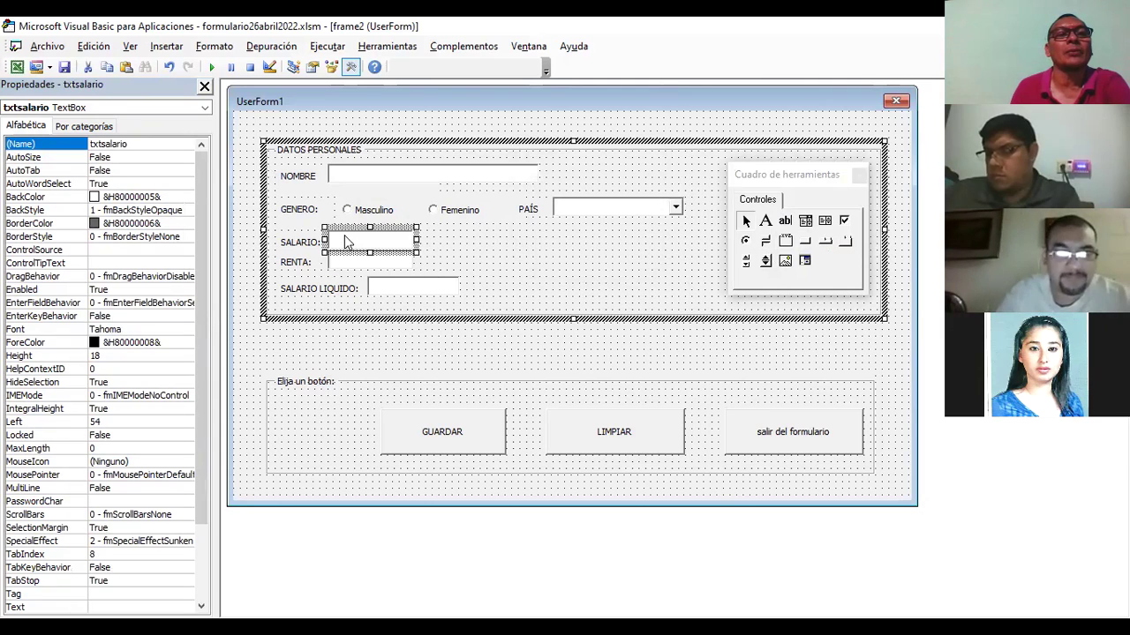
click(408, 288)
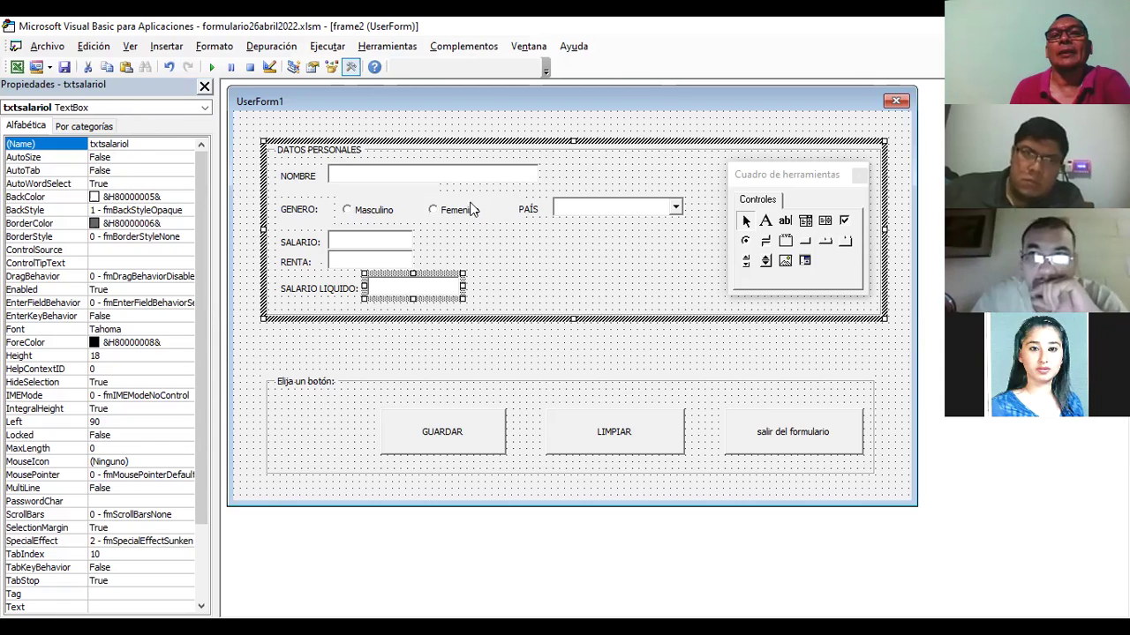
click(712, 123)
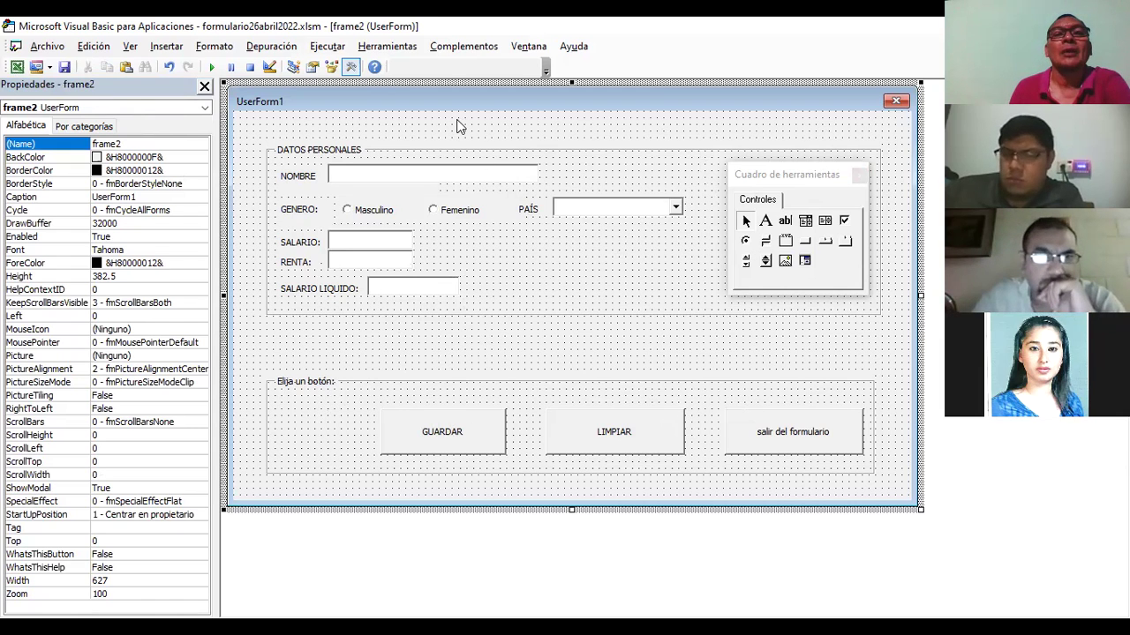
Step: Open UserForm1's code and move up to the Masculino line in cmdguardar_Click
key(F7)
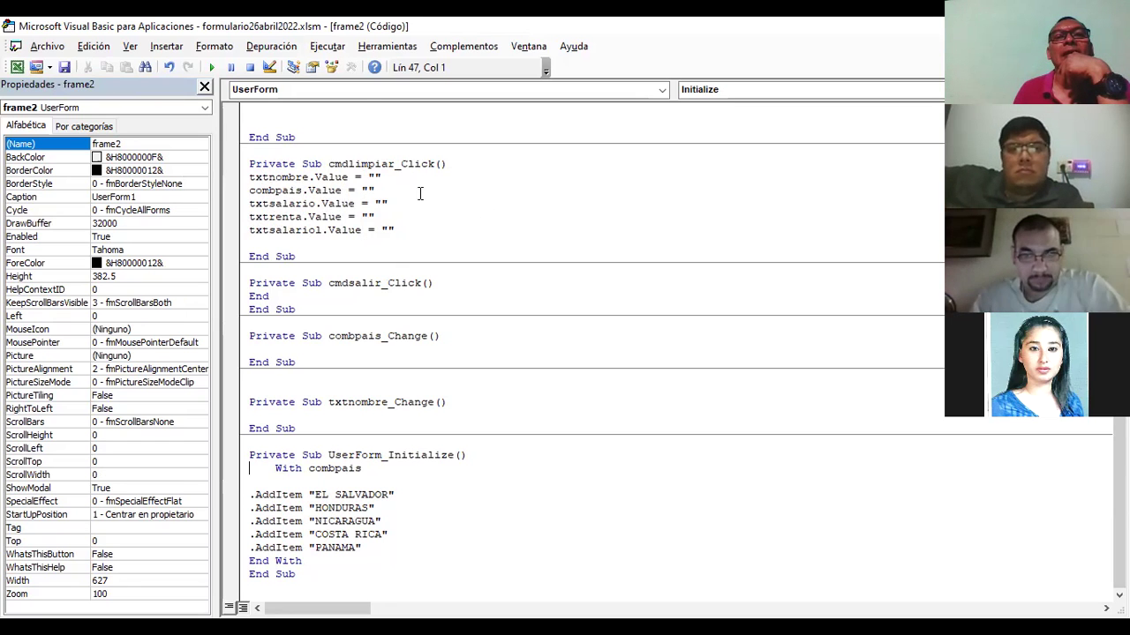
scroll(420, 193, up, 5)
scroll(428, 196, up, 1)
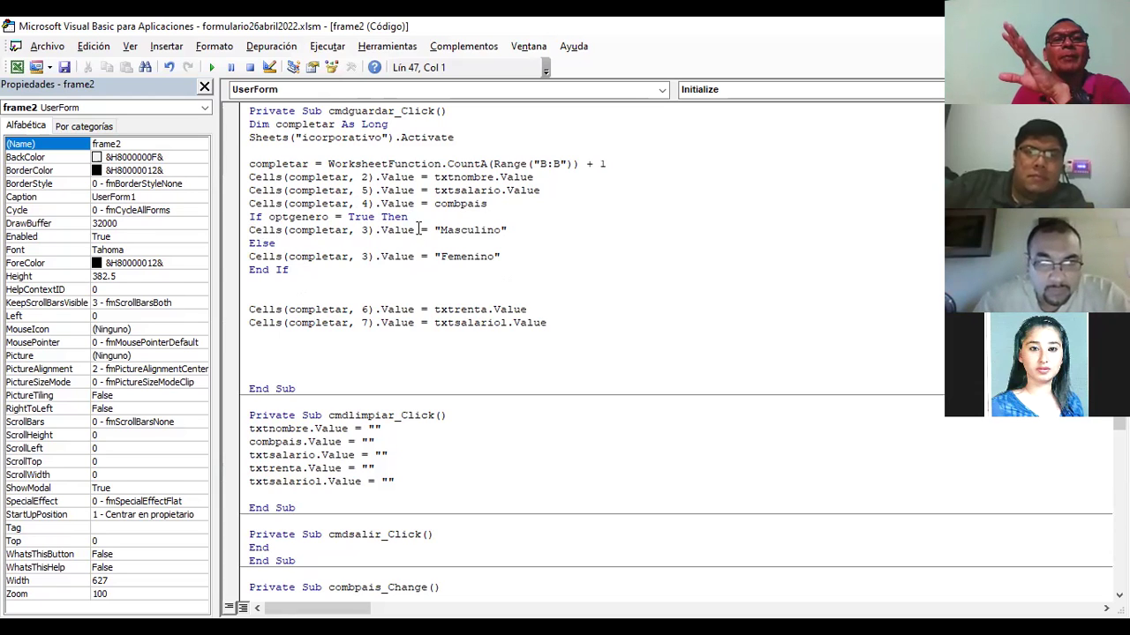
click(248, 231)
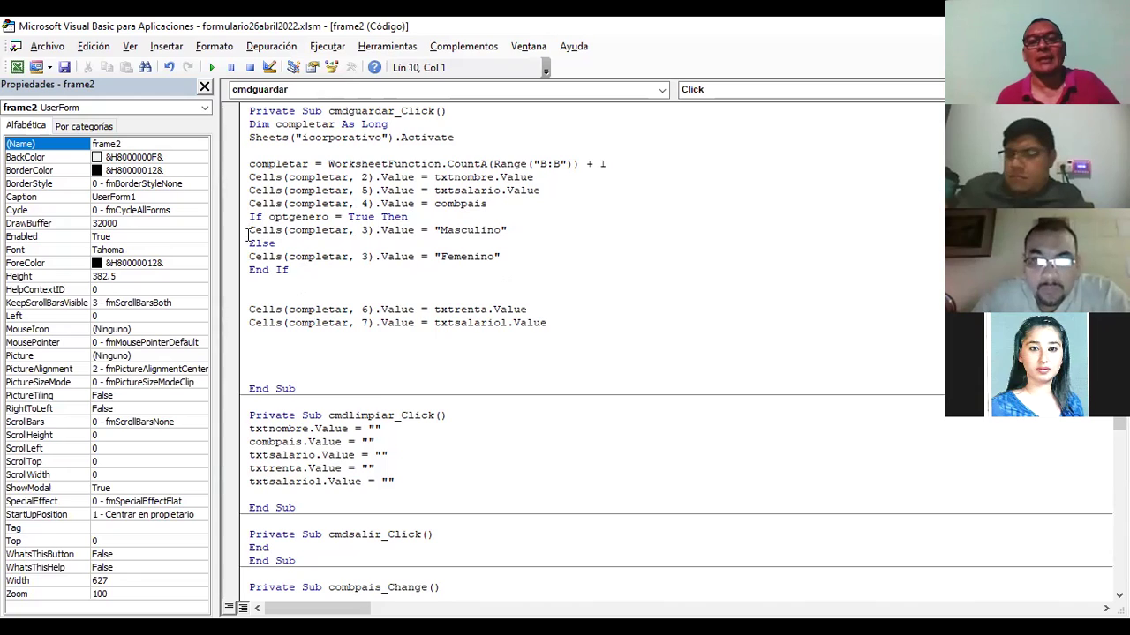
Step: Indent the Masculino and Femenino Cells assignments one tab inside the If…Else block
key(Tab)
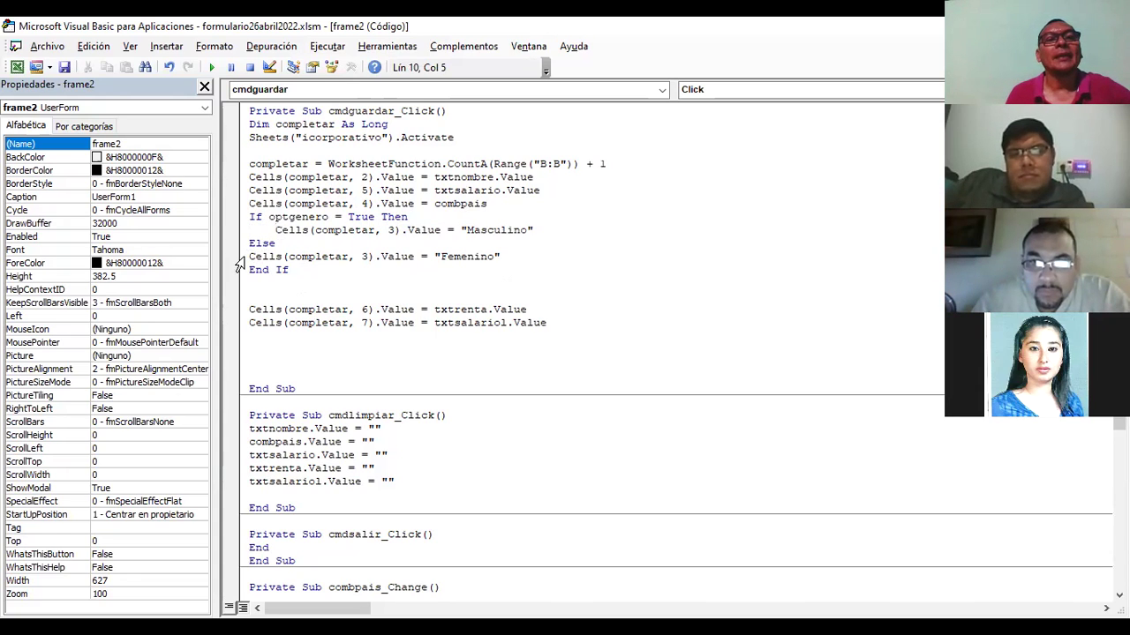
click(250, 257)
key(Tab)
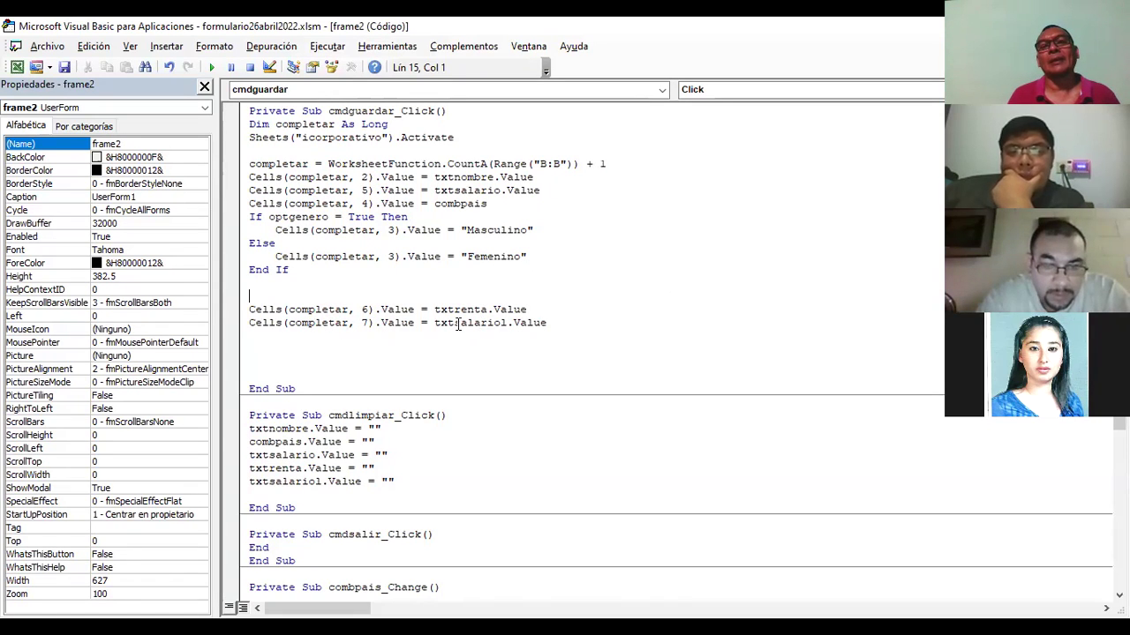
scroll(569, 291, down, 2)
scroll(574, 288, down, 1)
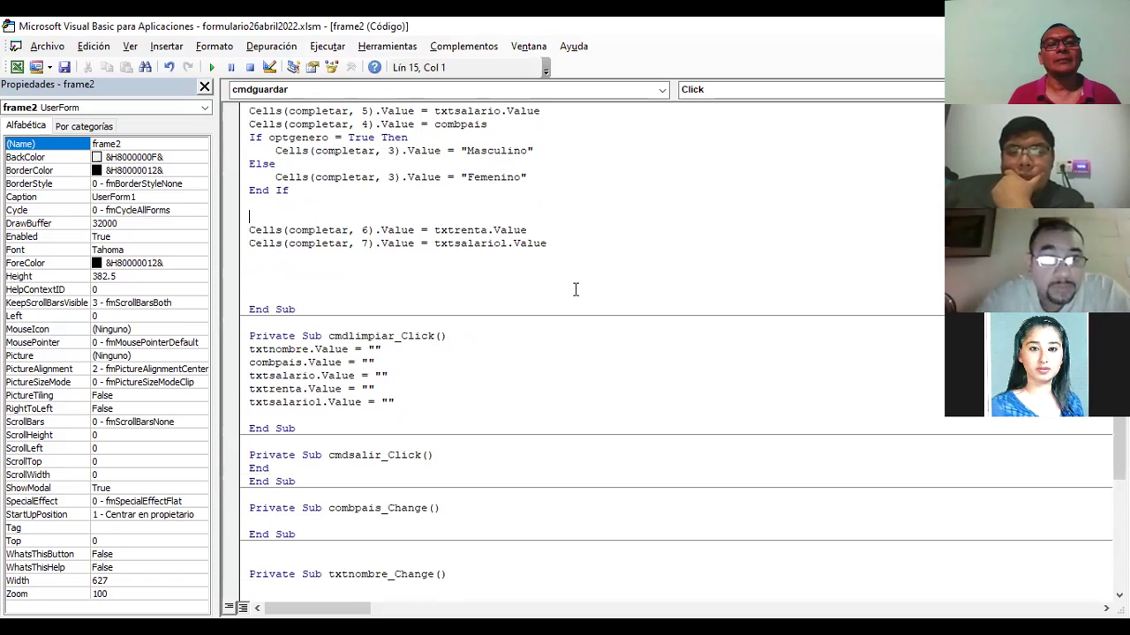
scroll(442, 362, down, 1)
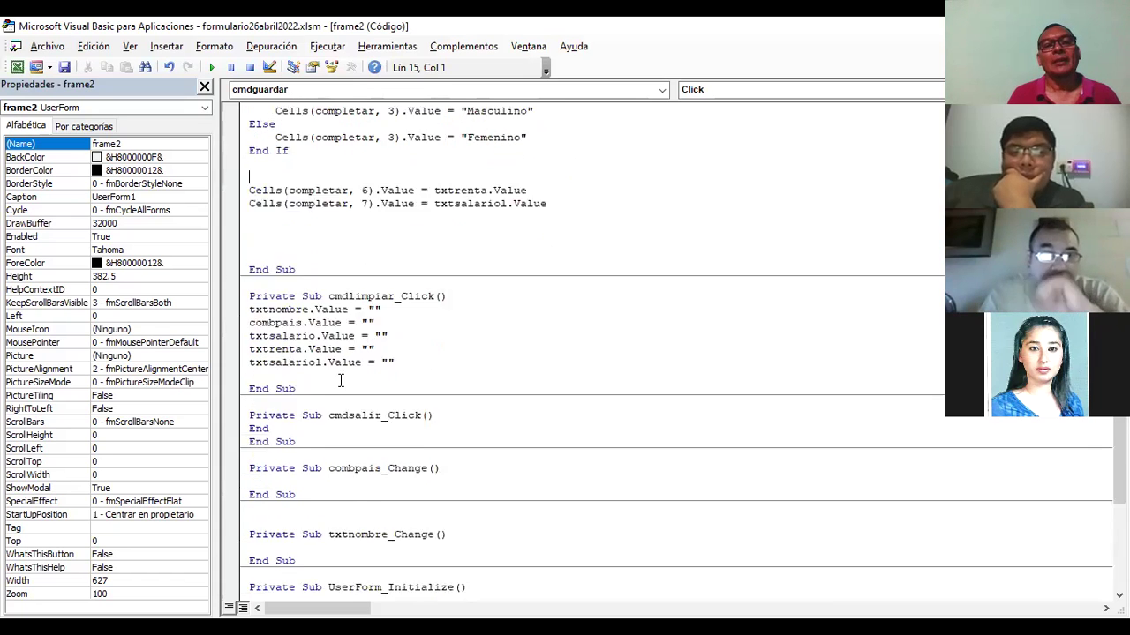
scroll(340, 377, down, 3)
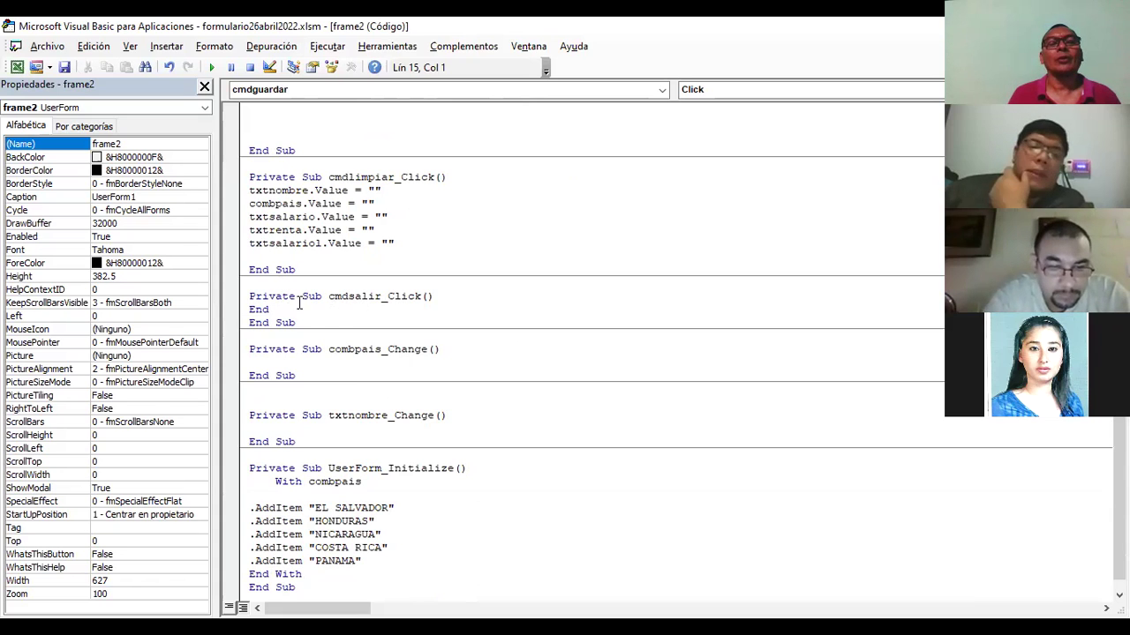
scroll(340, 324, down, 1)
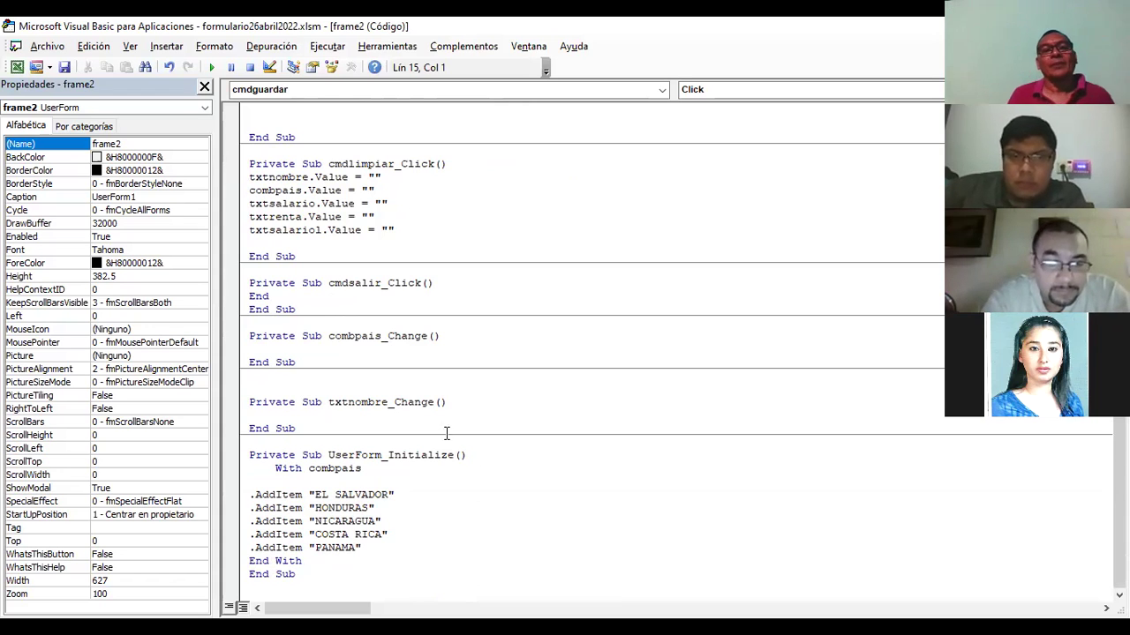
click(473, 454)
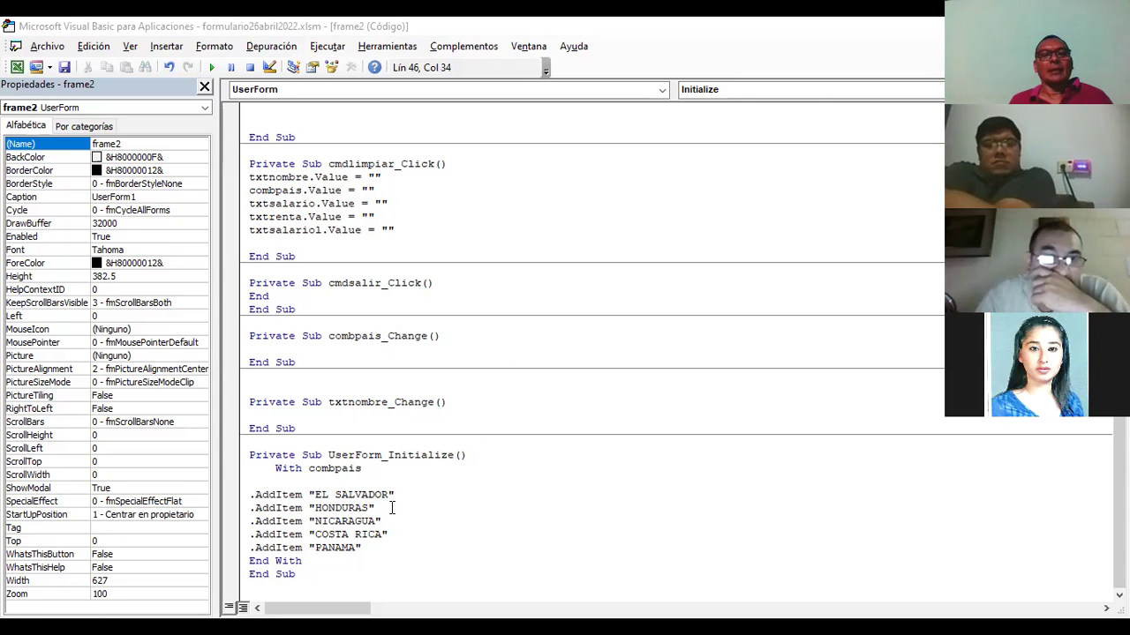
Step: Add a .AddItem "BELICE" line after the PANAMA entry in UserForm_Initialize
click(369, 549)
key(Return)
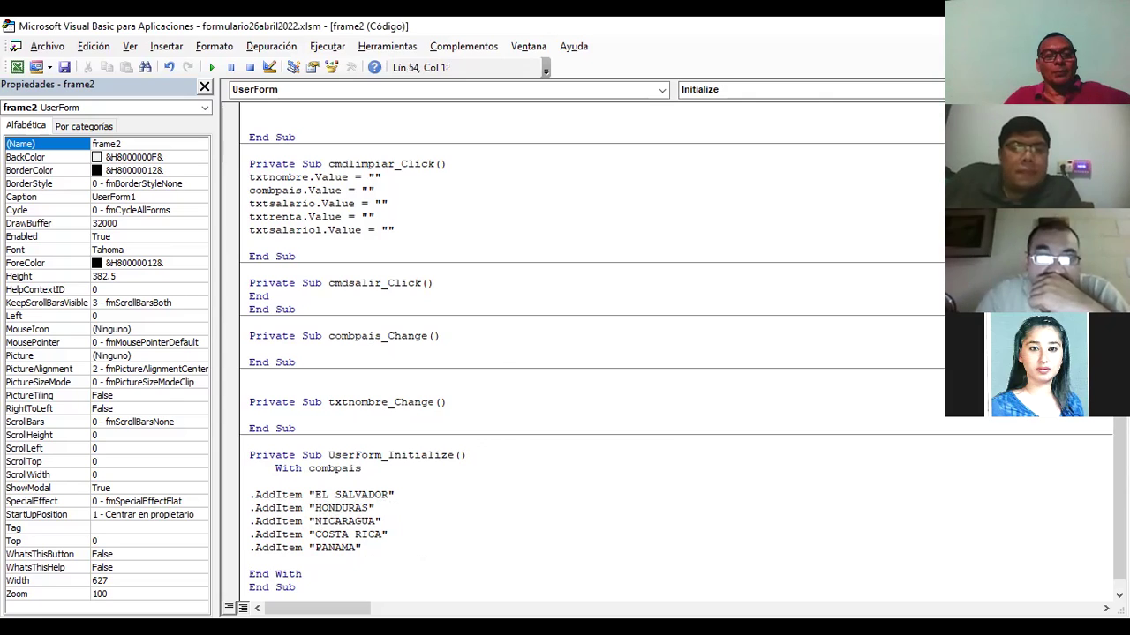
text(.)
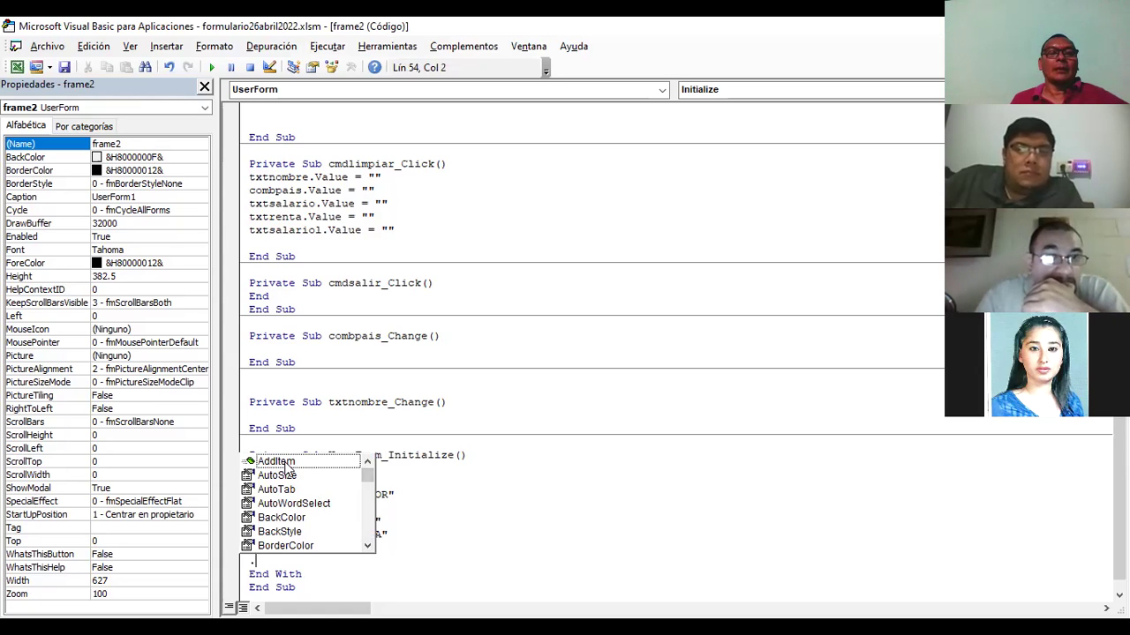
click(289, 464)
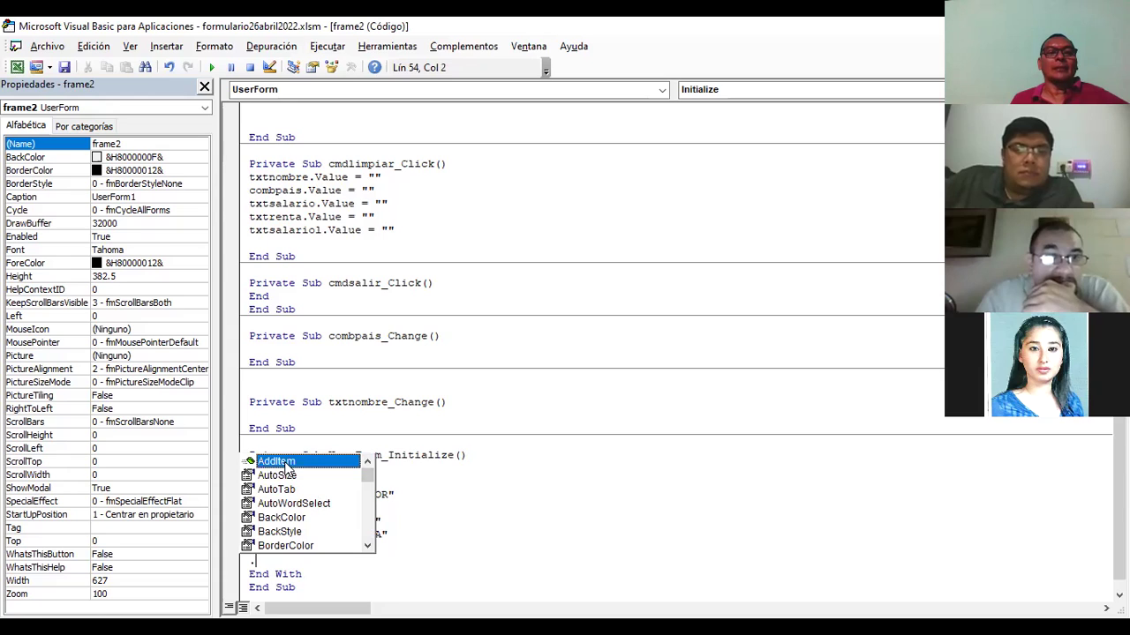
double_click(287, 463)
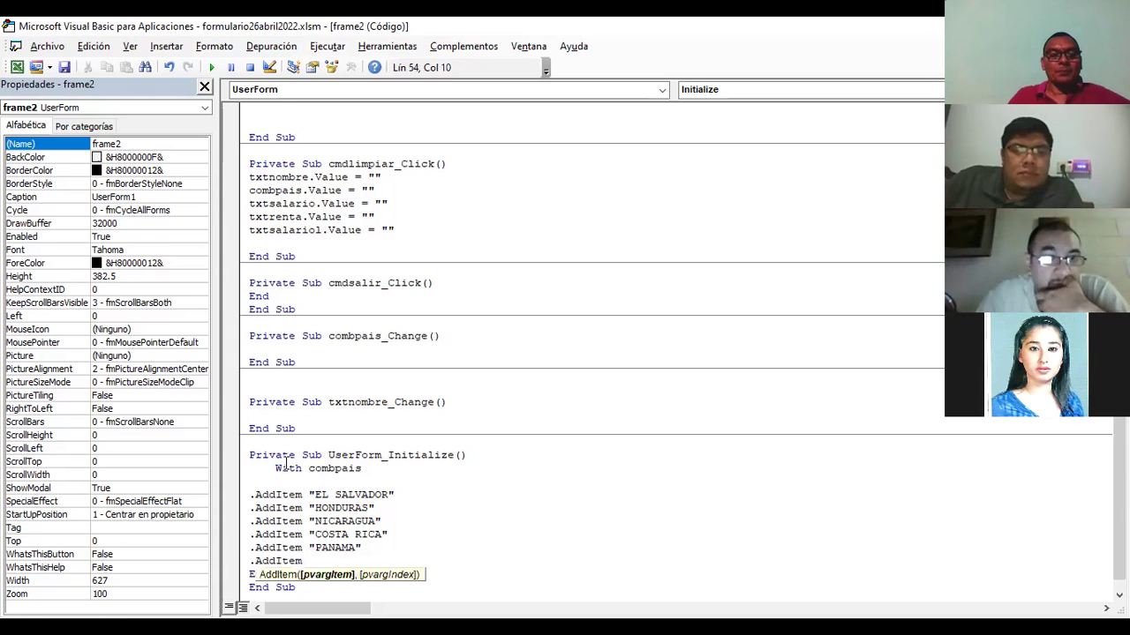
text("BEL)
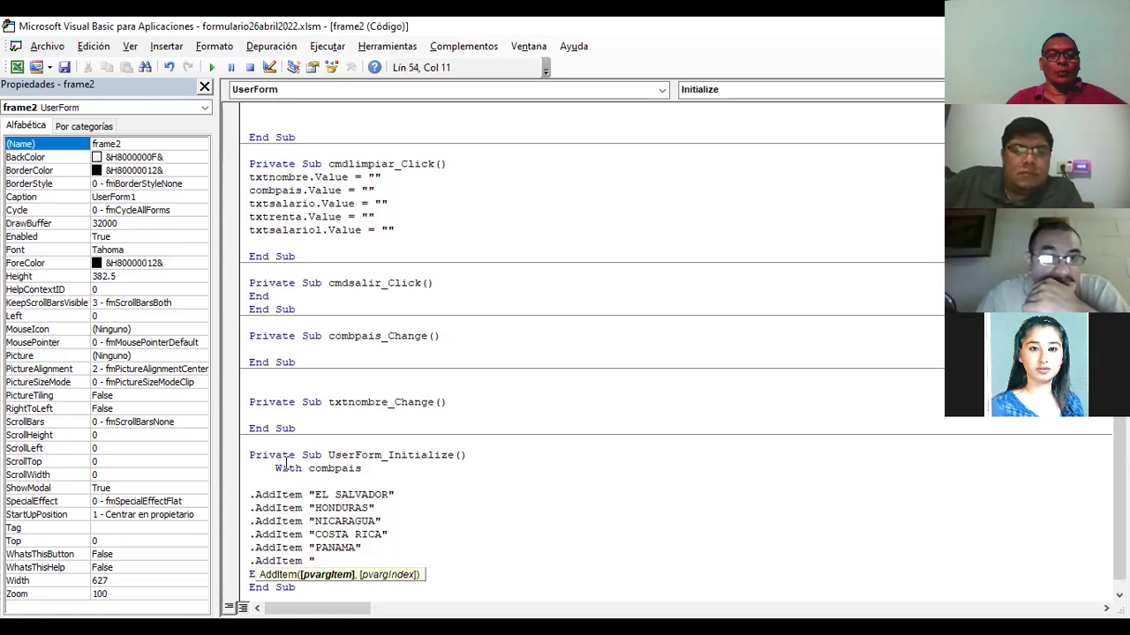
text(ICE)
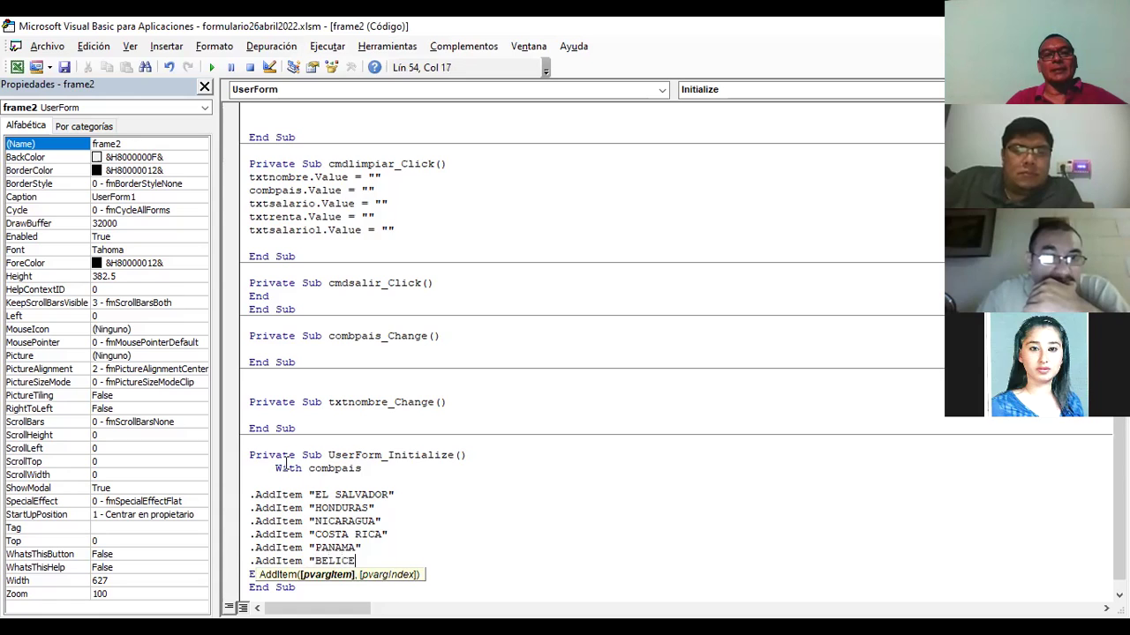
text(")
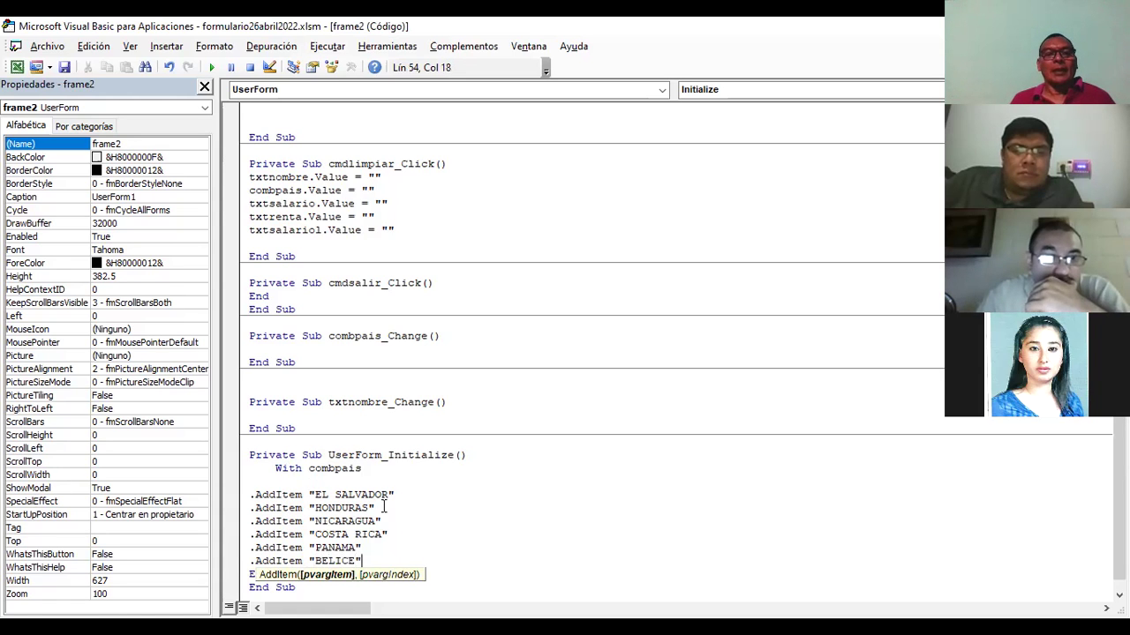
Step: Review the country list and select the combpais name on the With line
scroll(385, 505, down, 1)
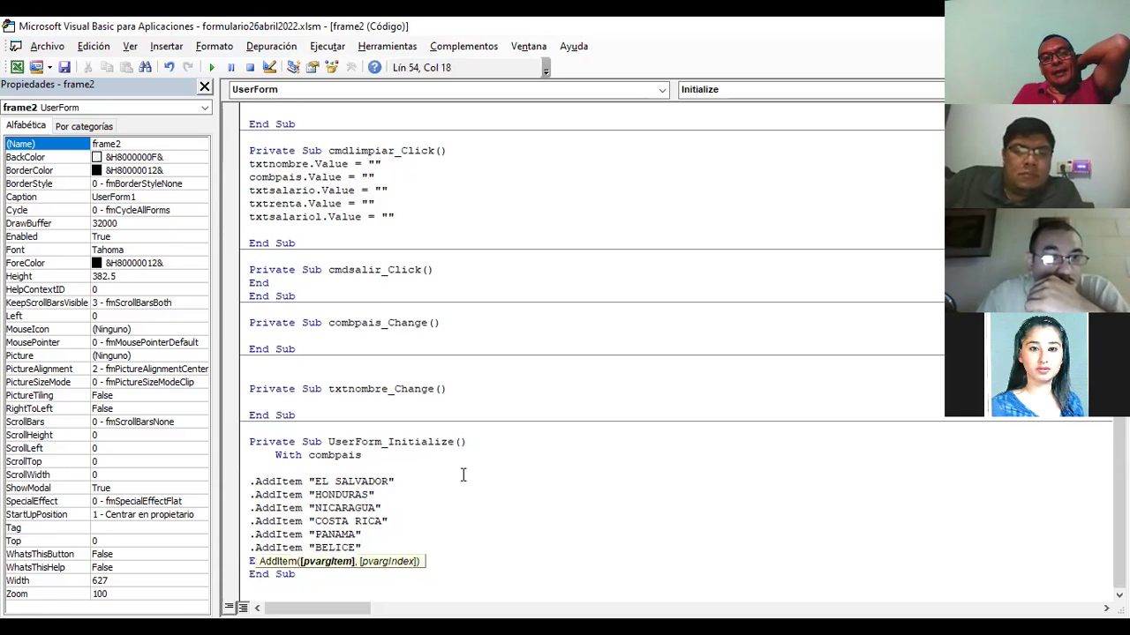
click(436, 479)
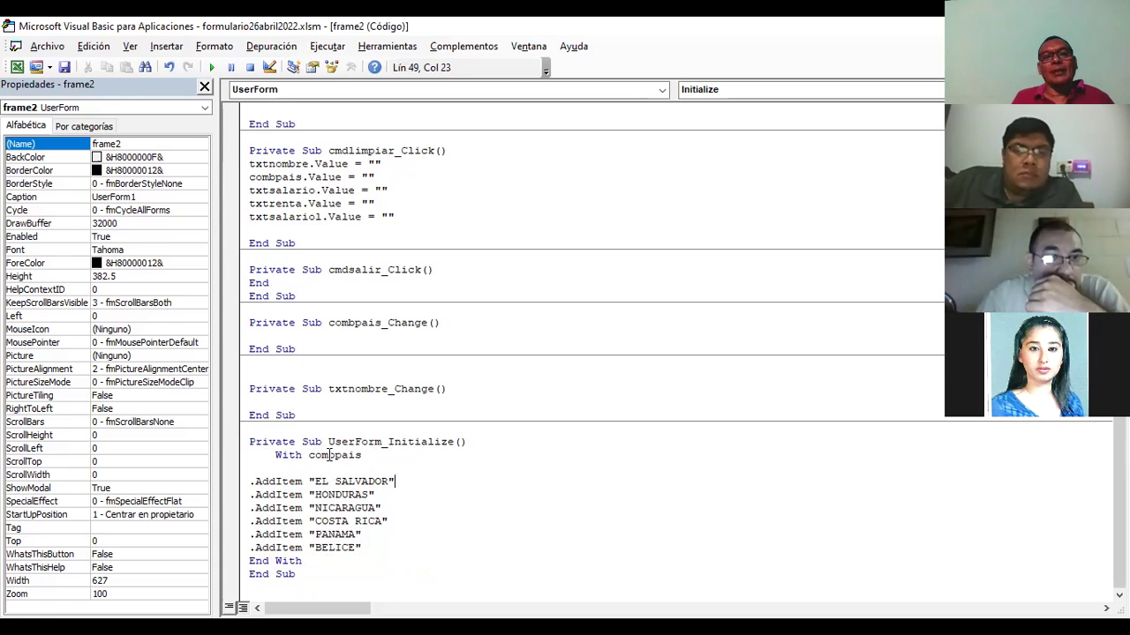
drag(370, 458, 310, 456)
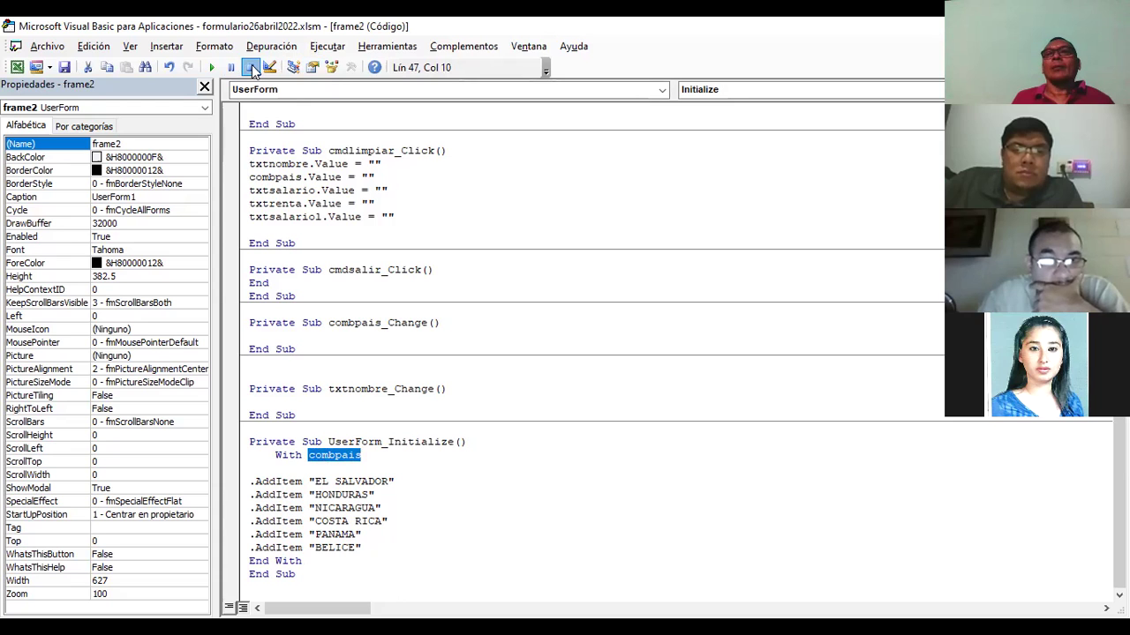
Step: Back in the form design, confirm the country combo box is named combpais
key(shift+F7)
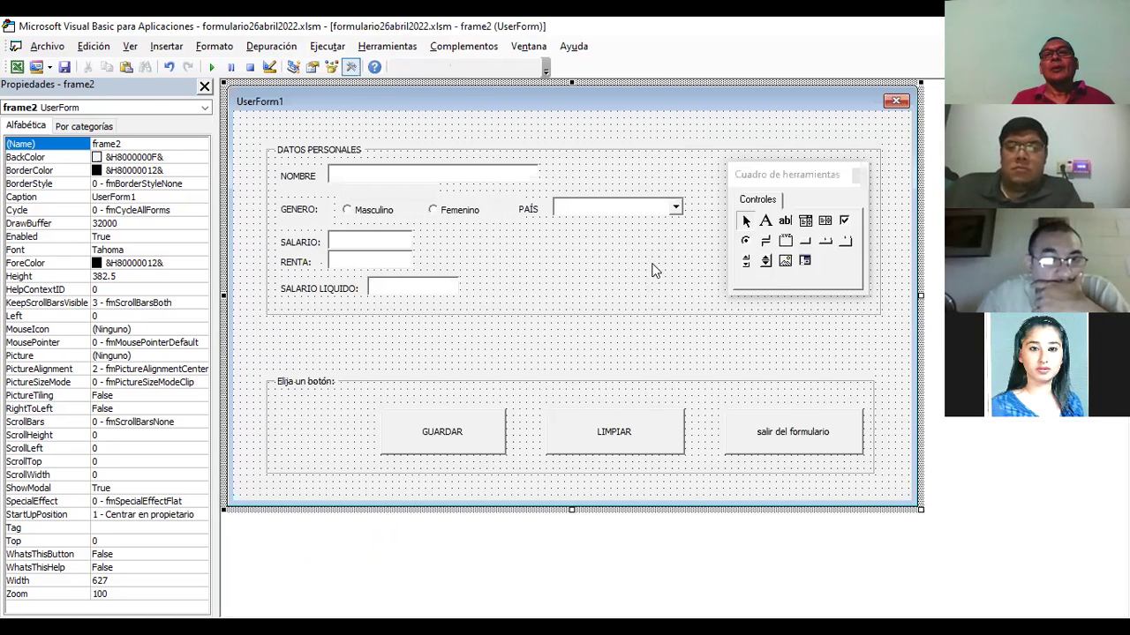
click(627, 215)
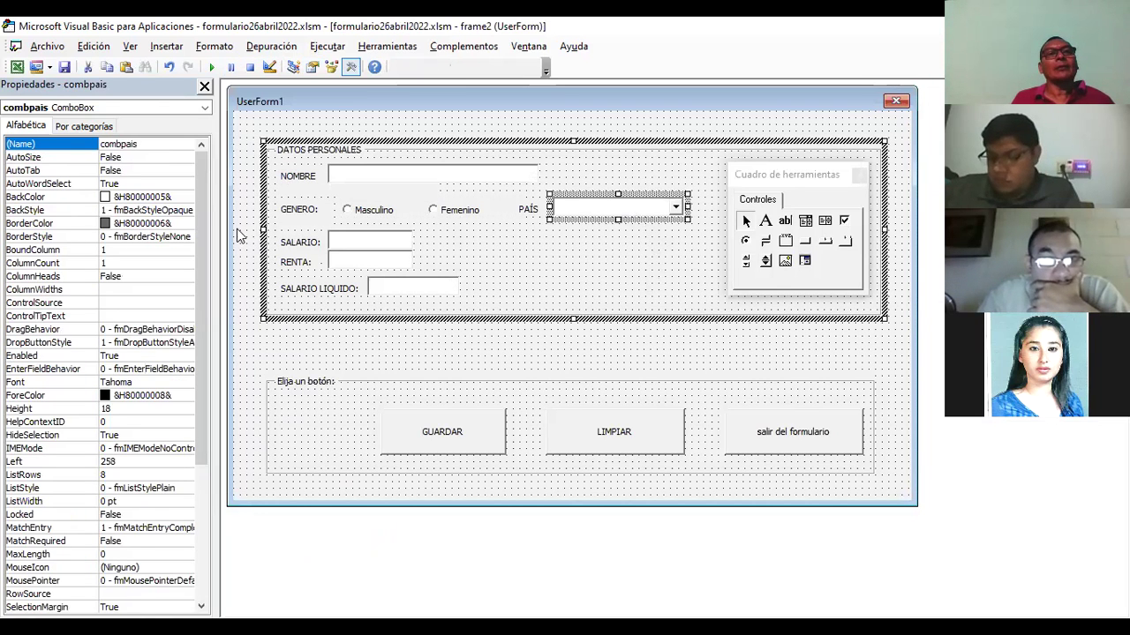
double_click(151, 143)
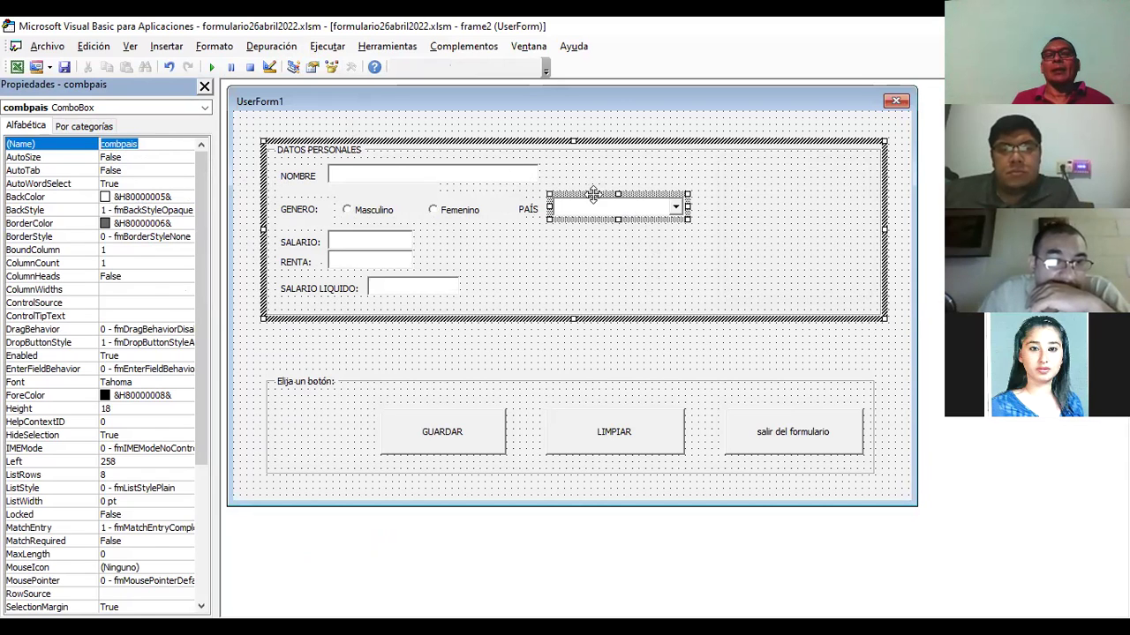
Step: Open the form's code and scroll up to the cmdguardar_Click procedure
click(464, 121)
key(F7)
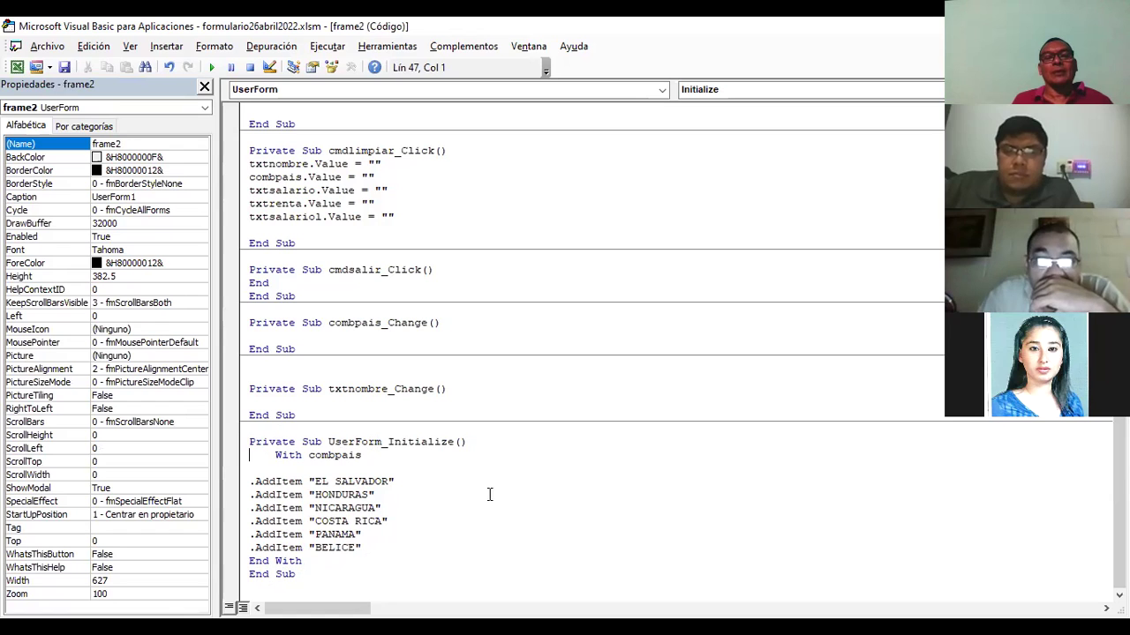
scroll(486, 517, up, 3)
scroll(488, 520, up, 4)
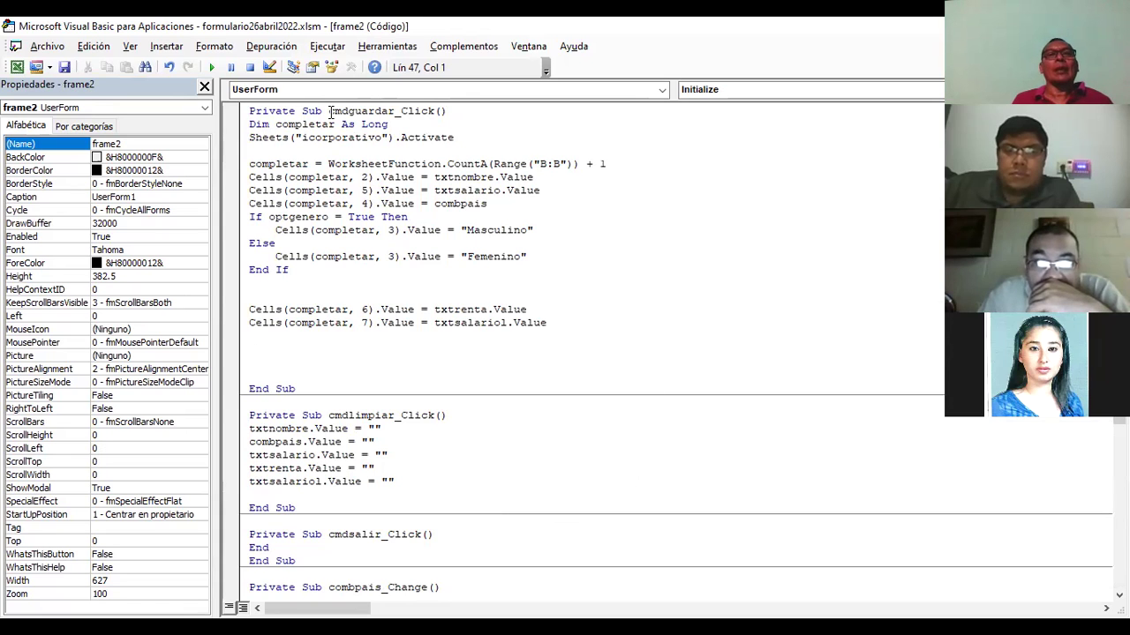
Step: Run the form and enter a test record: a name, BELICE, Femenino, salary values 678, 123, 45
click(212, 68)
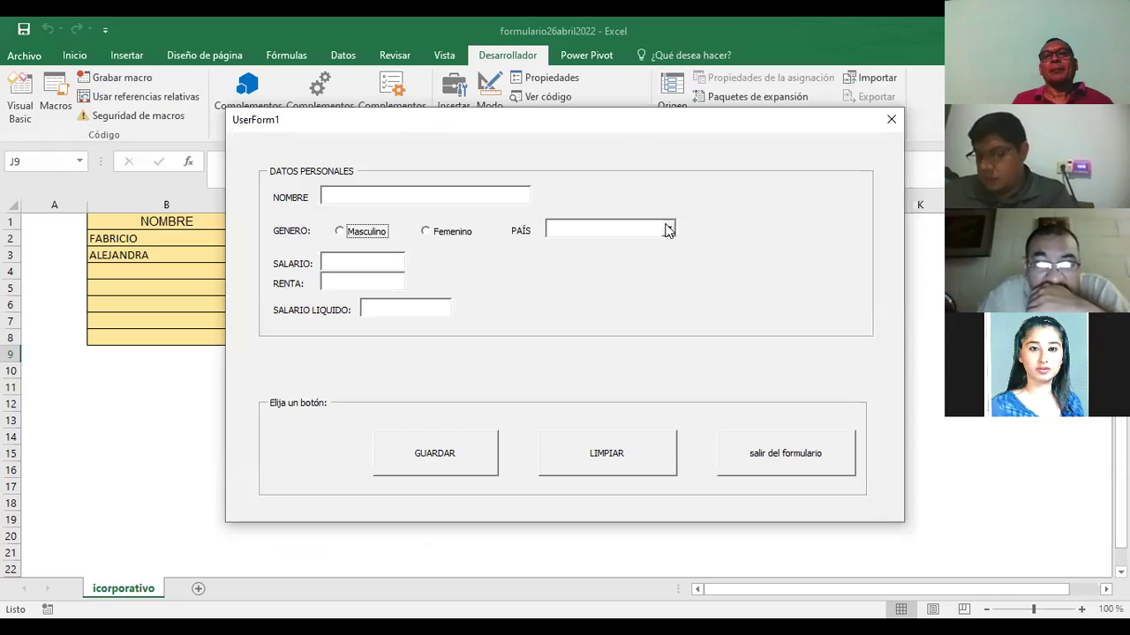
click(668, 229)
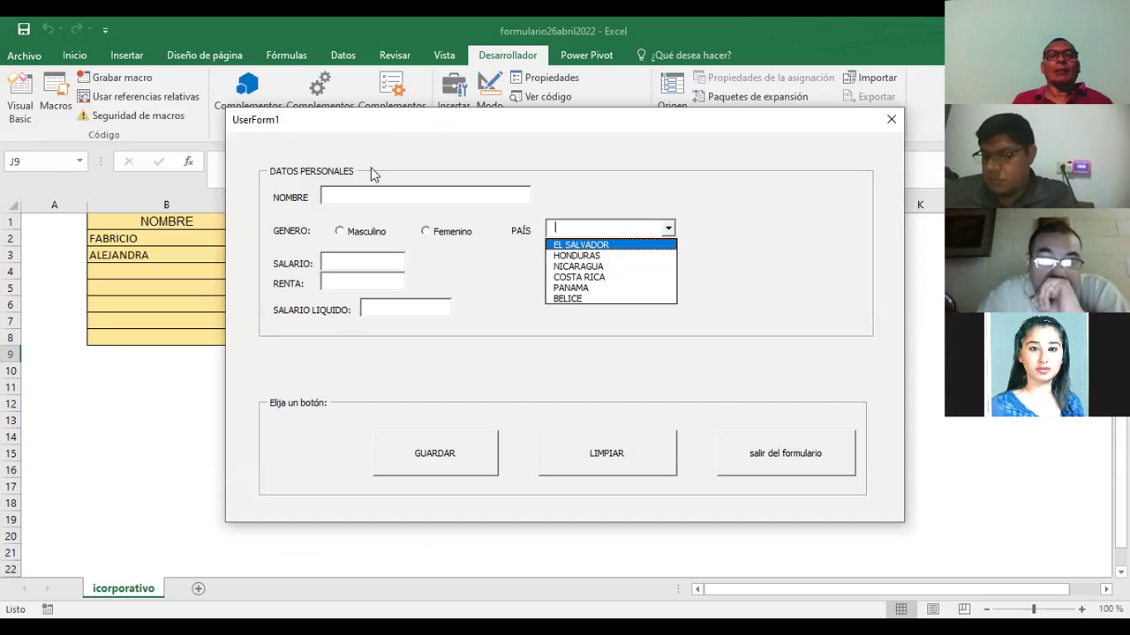
click(580, 299)
click(404, 199)
text(NADIME)
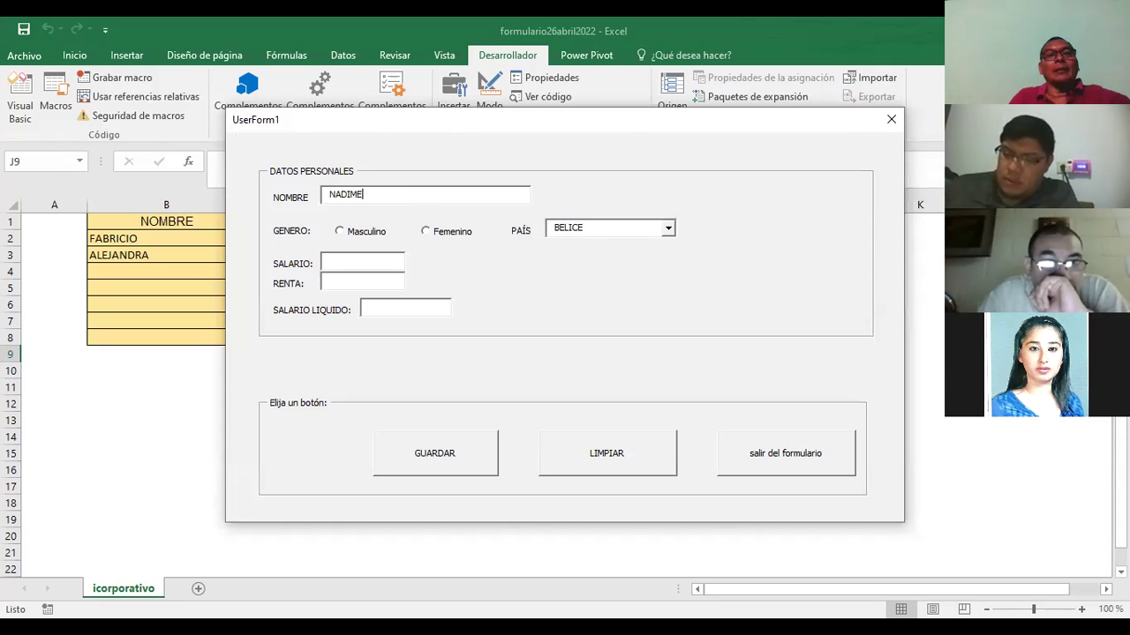
click(431, 232)
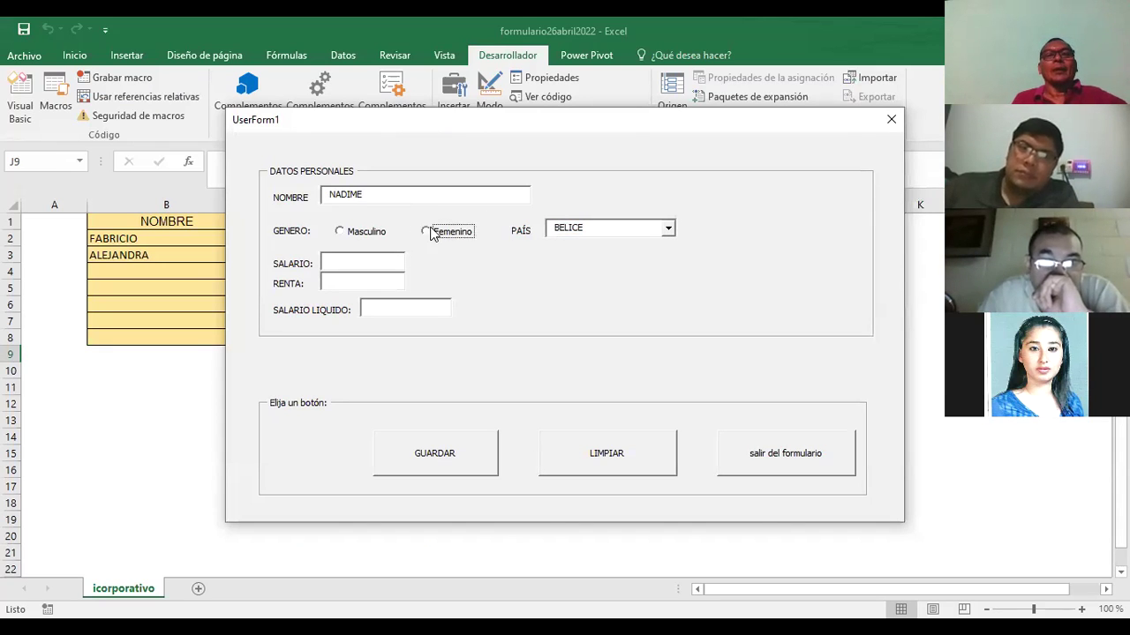
click(360, 266)
click(371, 313)
text(45)
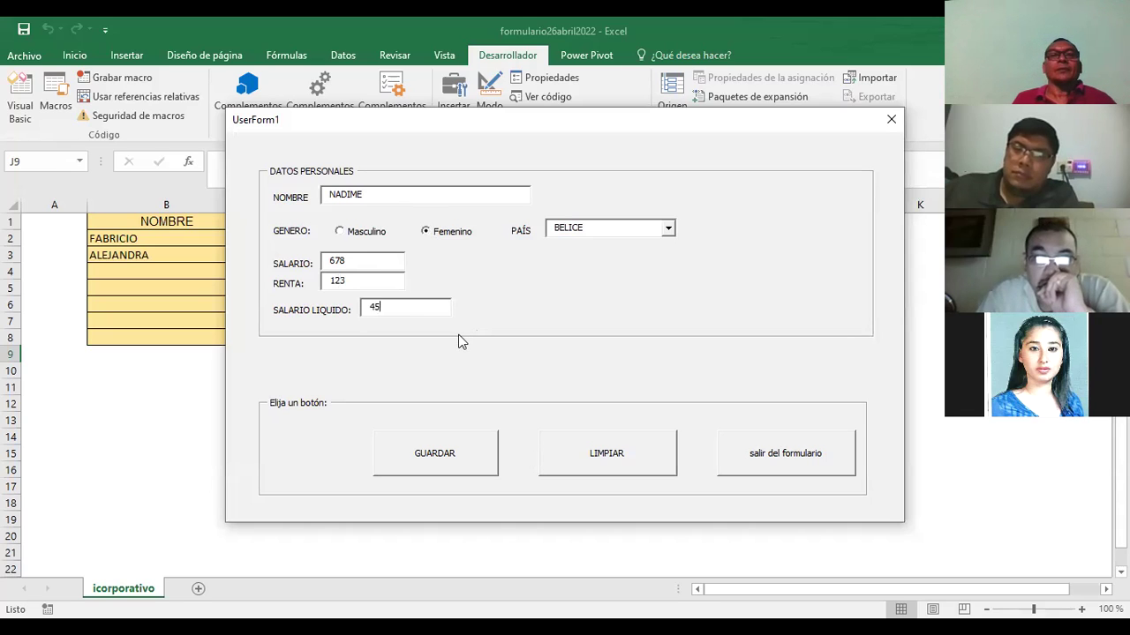
Step: Save the record four times into rows 4–7 of icorporativo, then clear the form
click(447, 453)
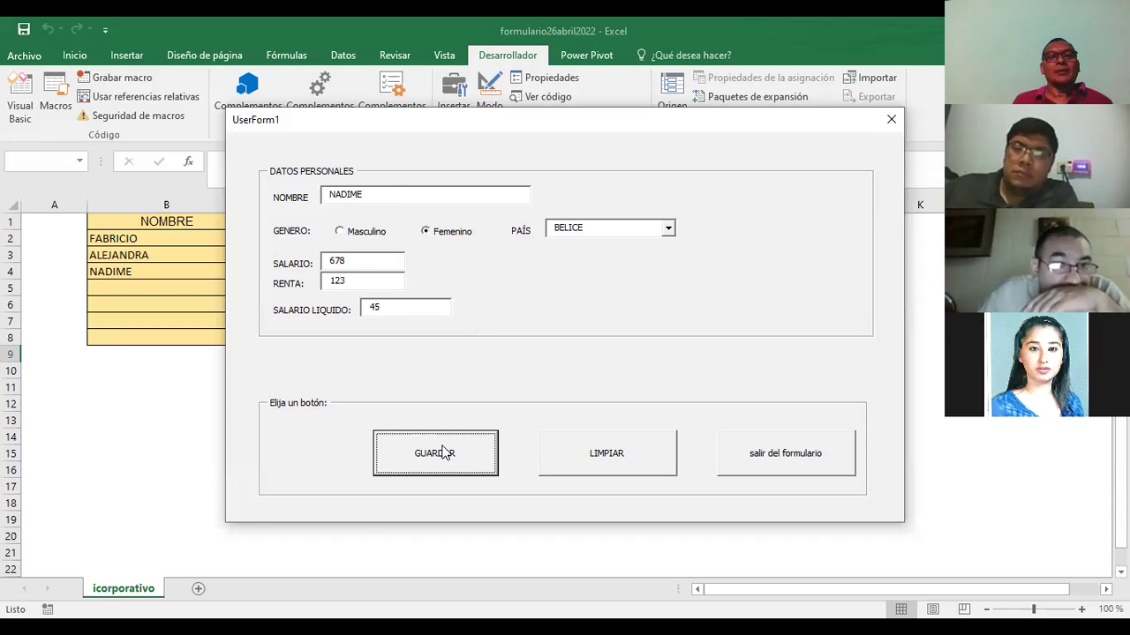
click(445, 454)
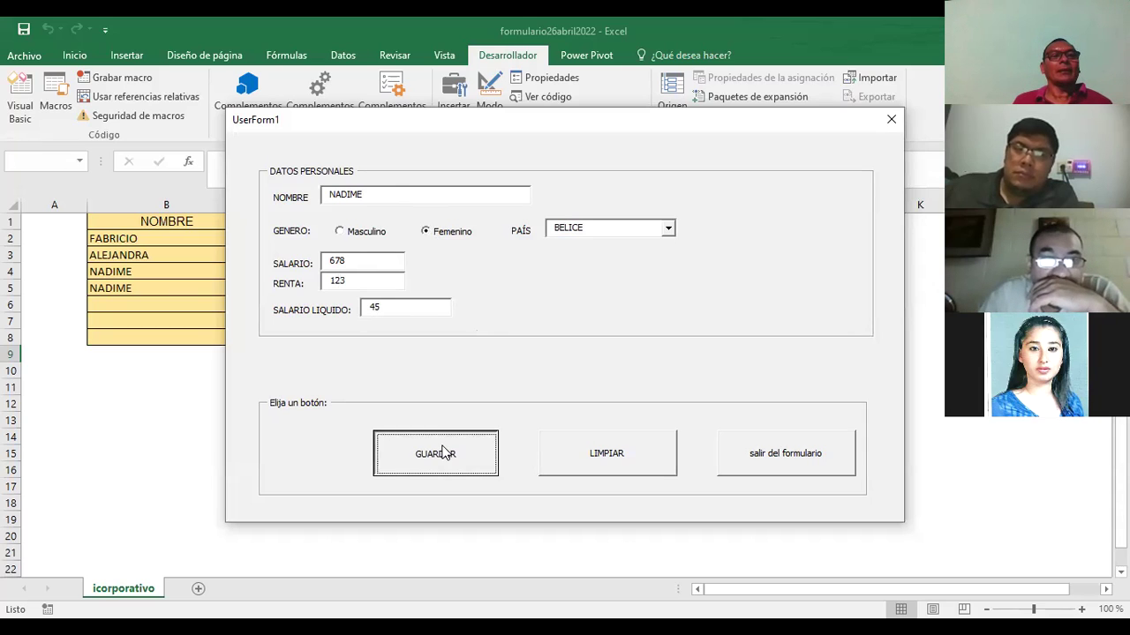
click(445, 453)
click(444, 452)
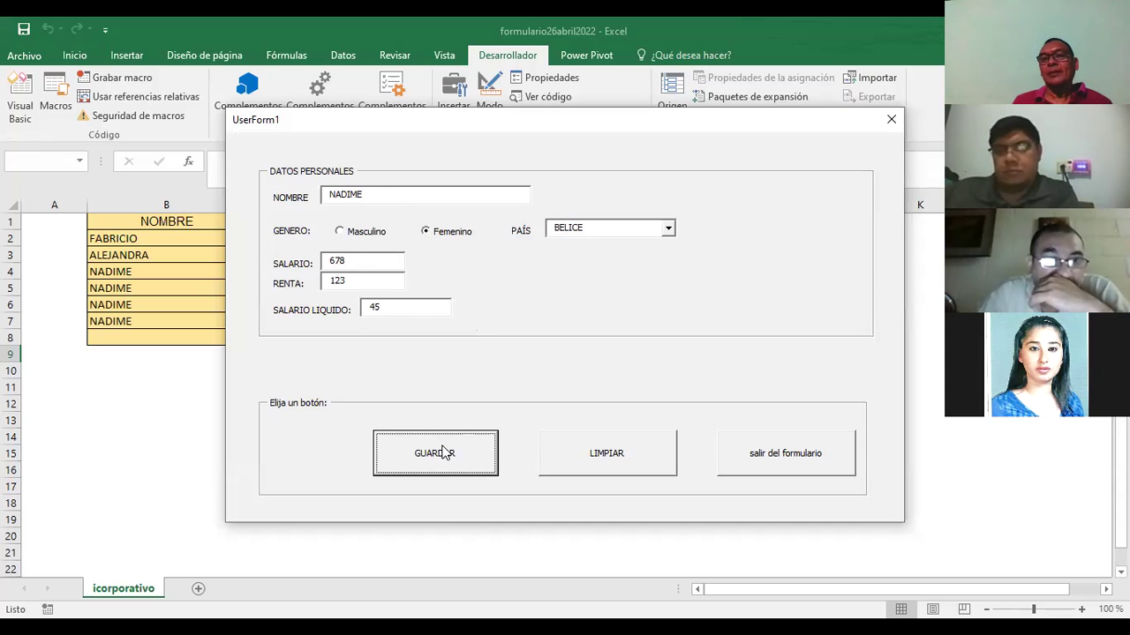
click(604, 472)
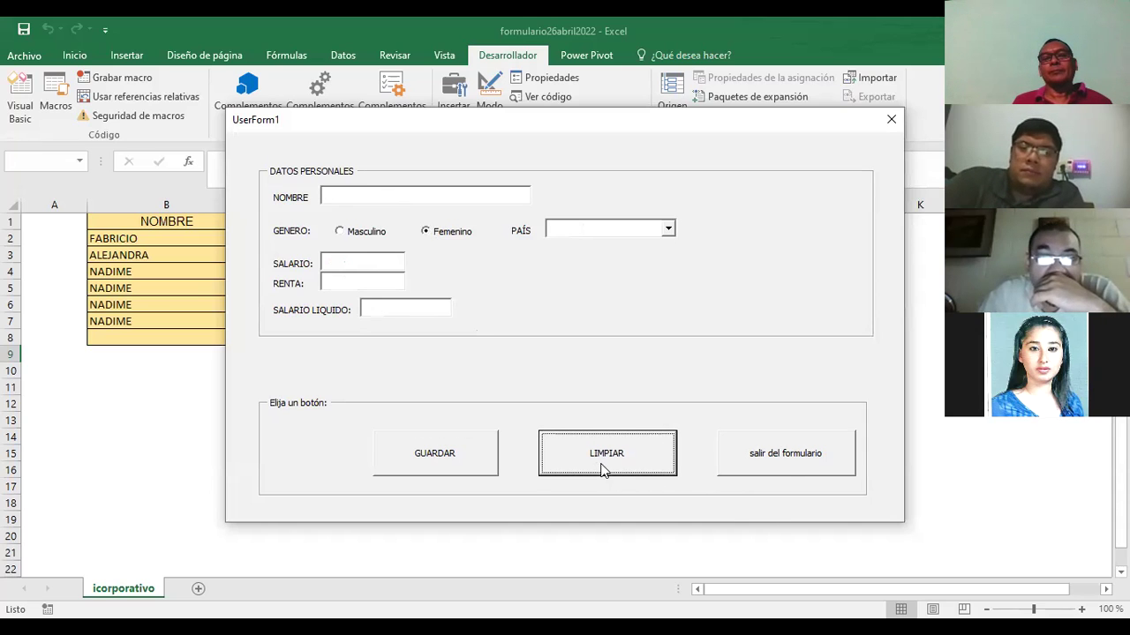
Step: Exit the running form and switch back to the Excel workbook with the four saved records
click(788, 471)
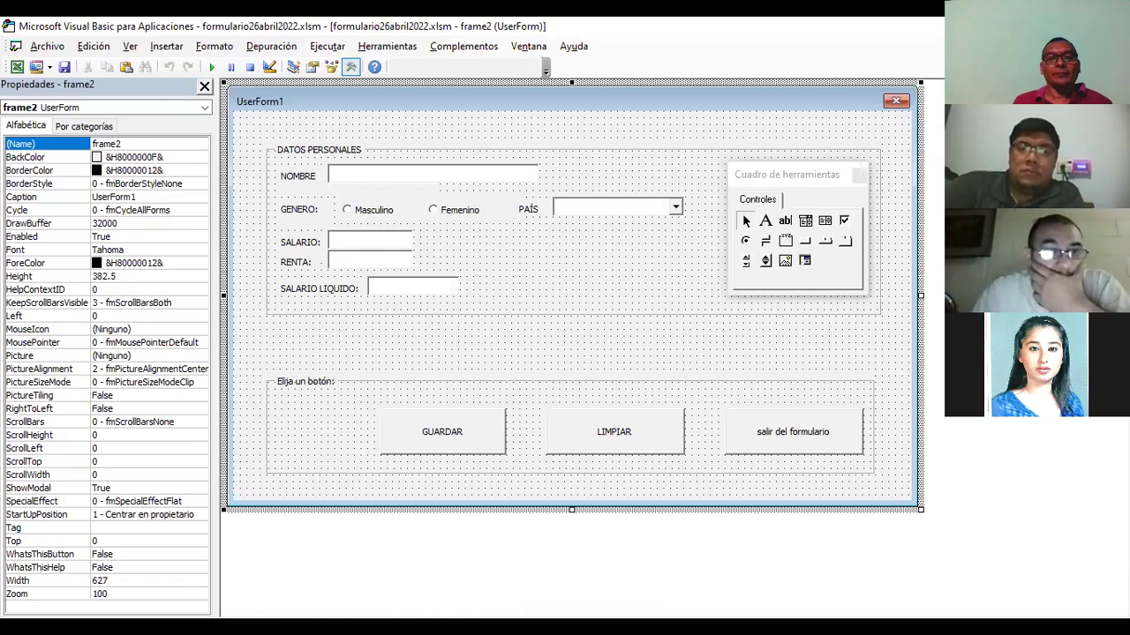
key(alt+Tab)
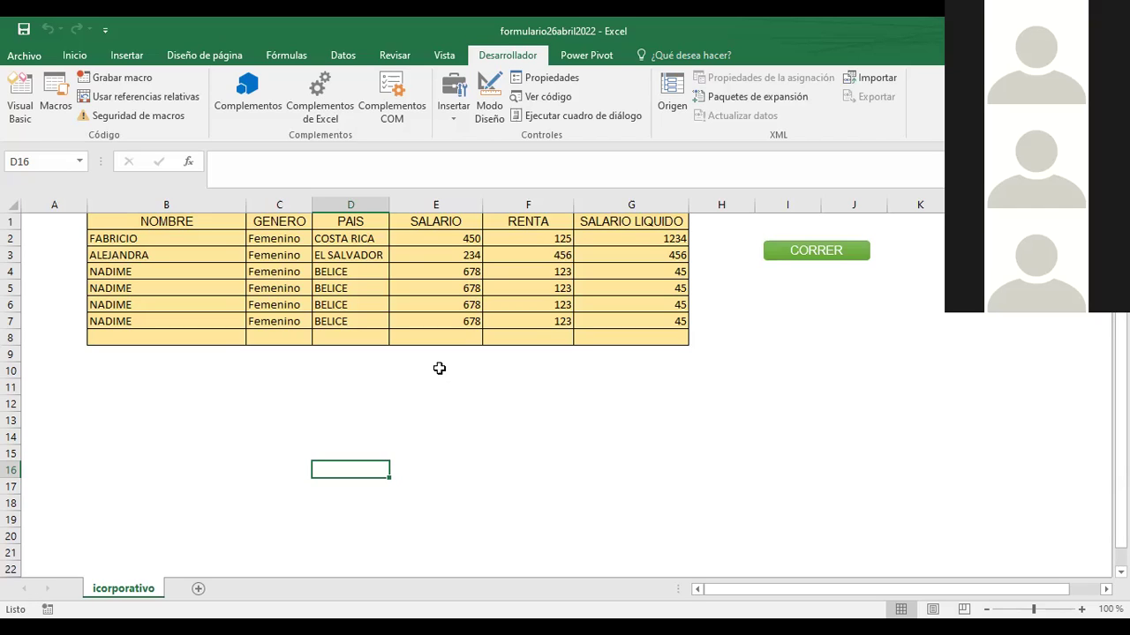
Step: Select cell I9 and reopen the Visual Basic editor from the Desarrollador tab
click(762, 349)
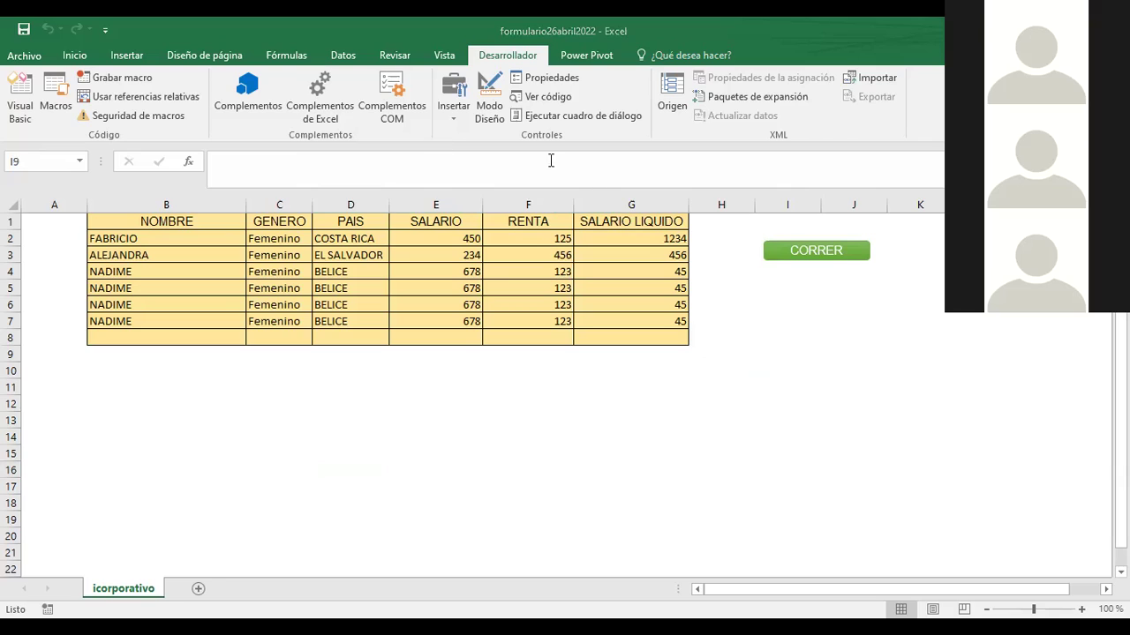
click(20, 106)
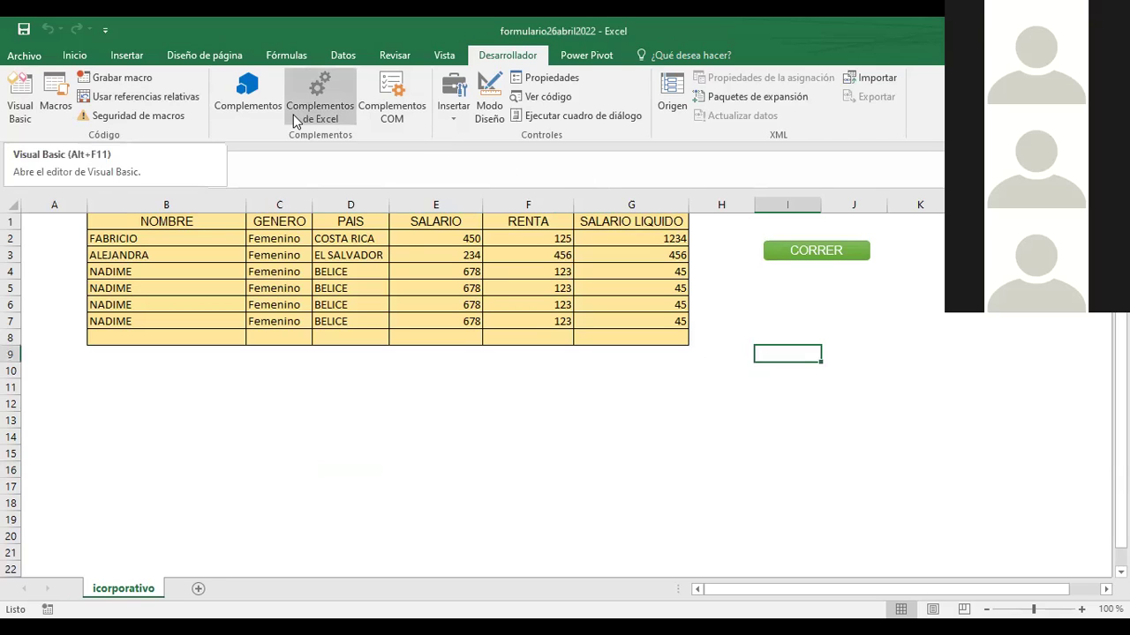
click(14, 99)
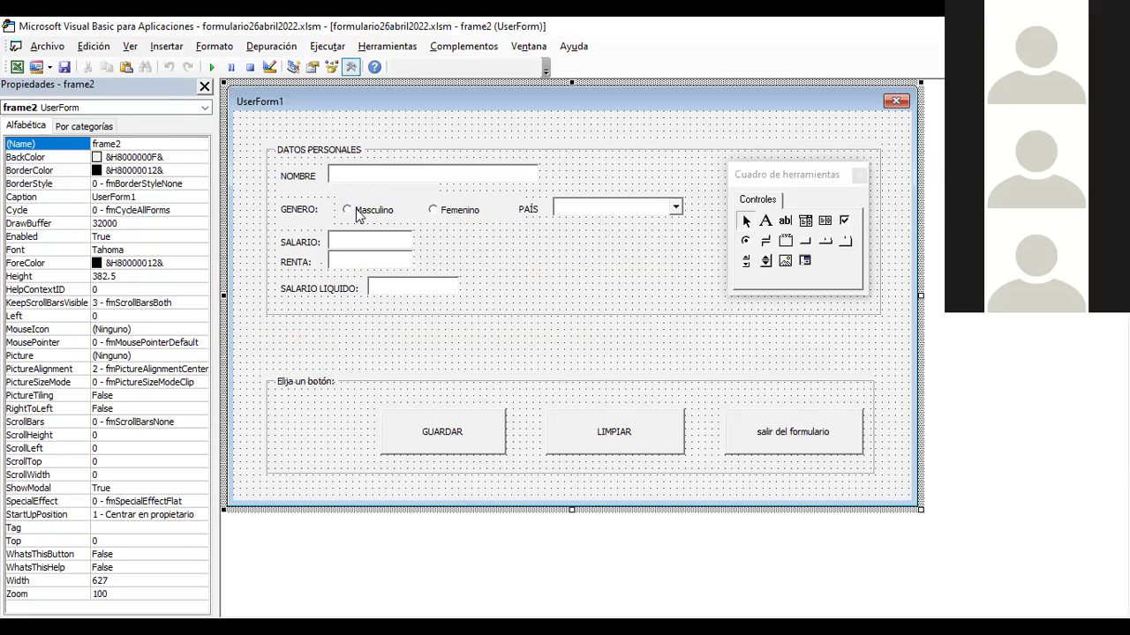
Step: Open frame2's code window and scroll up to the cmdguardar_Click procedure
key(F7)
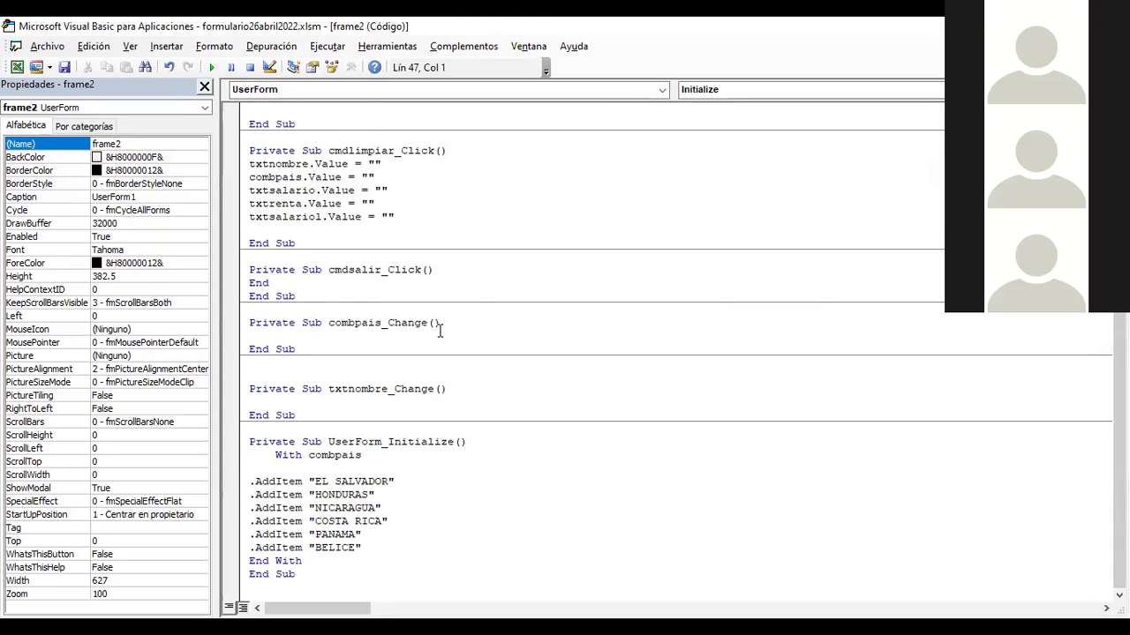
scroll(446, 353, up, 4)
scroll(431, 262, up, 2)
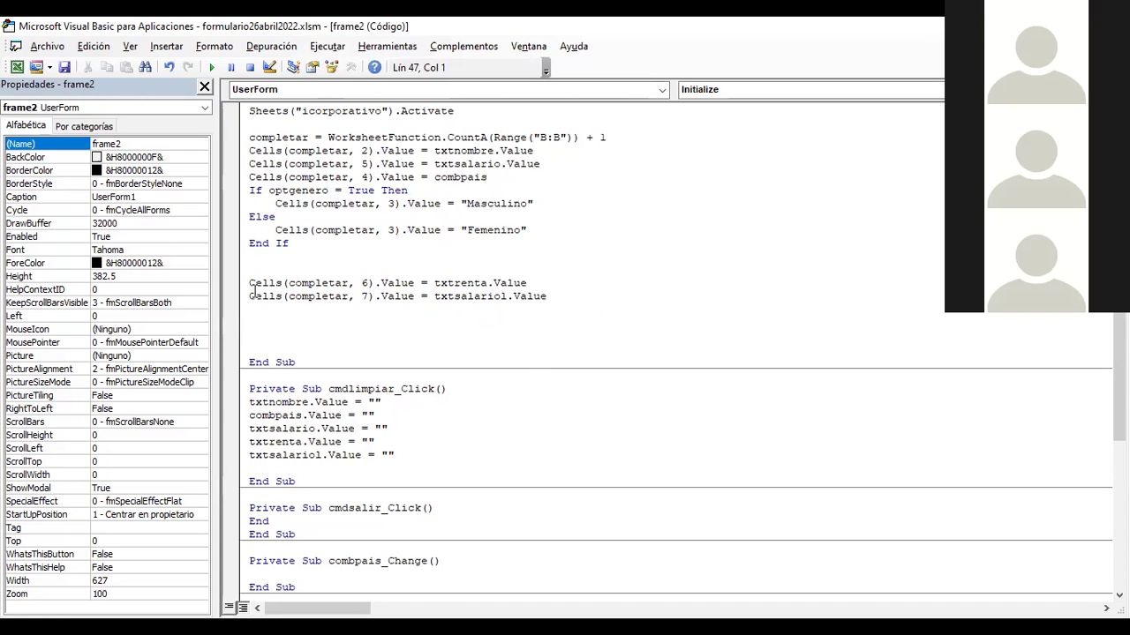
scroll(434, 279, up, 1)
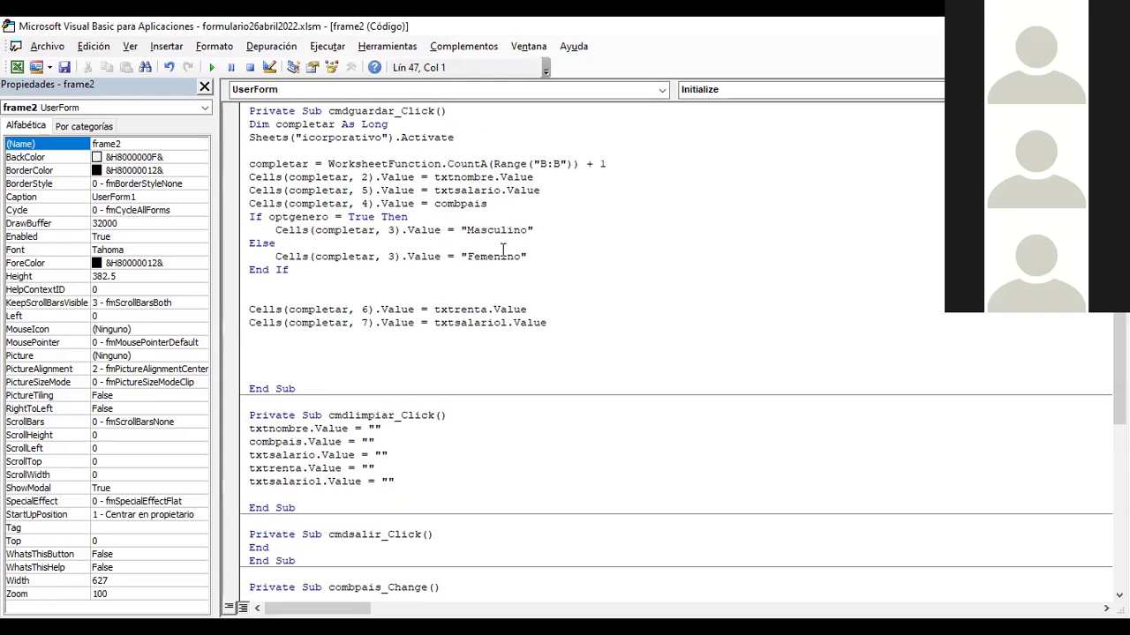
Step: Append 'REM si elijo esta opcion sera masculino' to the Masculino line and run UserForm1
click(571, 231)
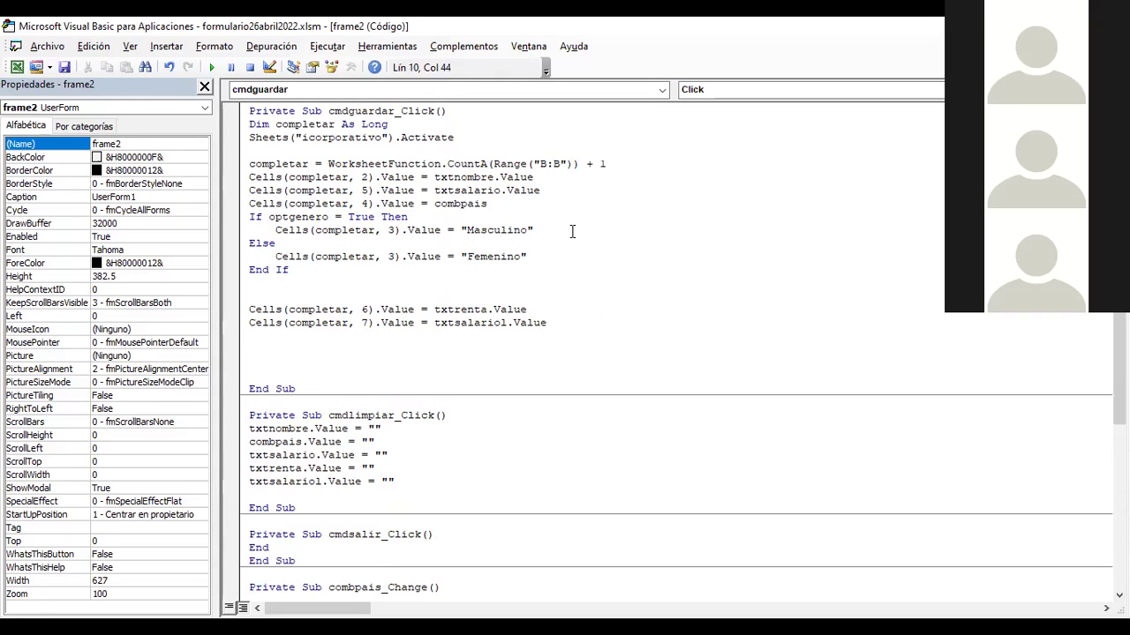
text(REM )
text(si elijo)
text( esta opcion sera)
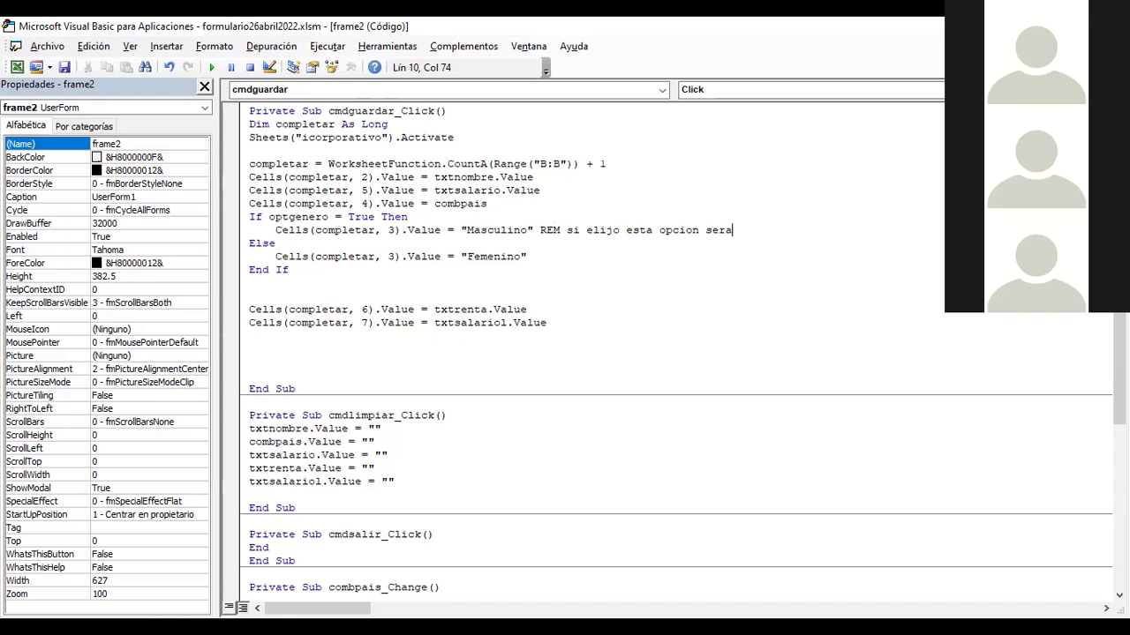
text(masculino)
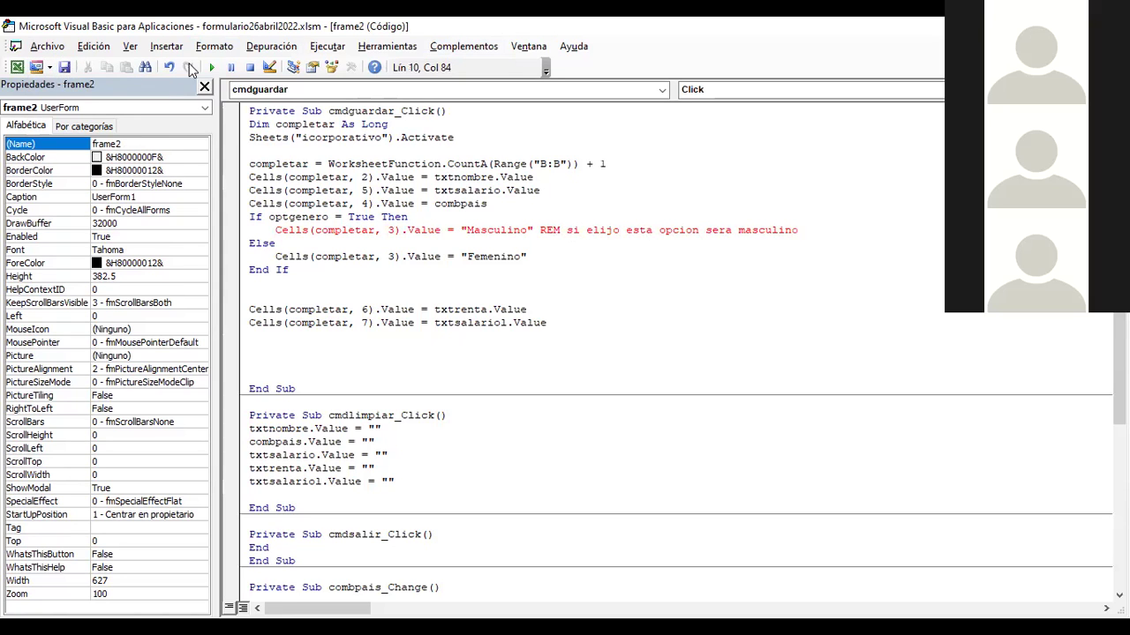
click(212, 68)
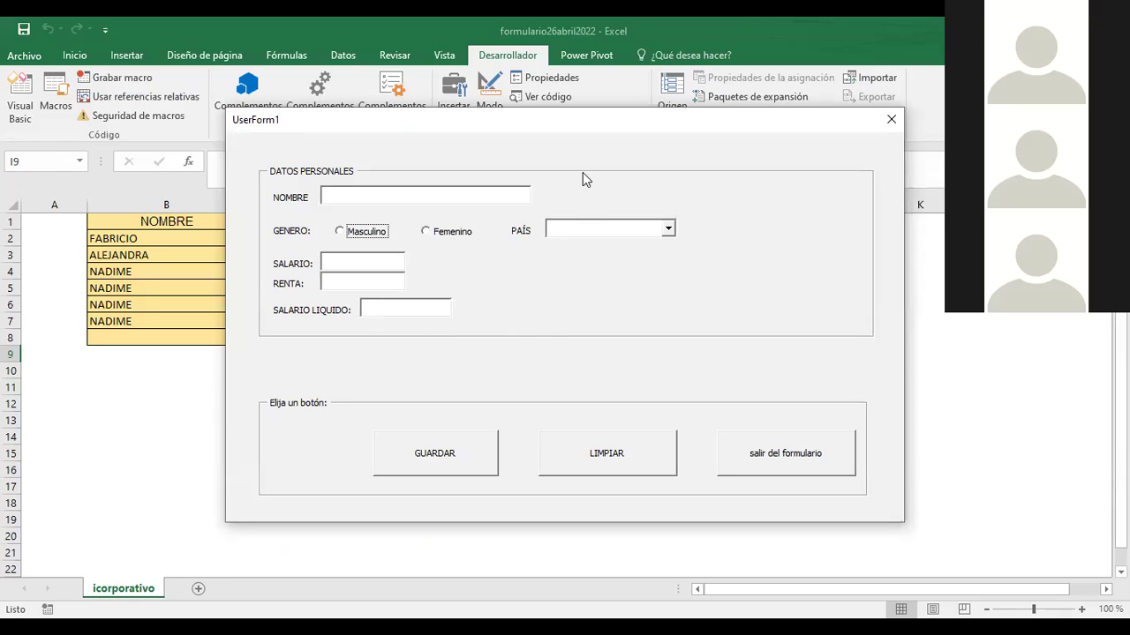
Step: Close the running form, inspect the PAÍS dropdown, and open the personal-data form's code
click(892, 118)
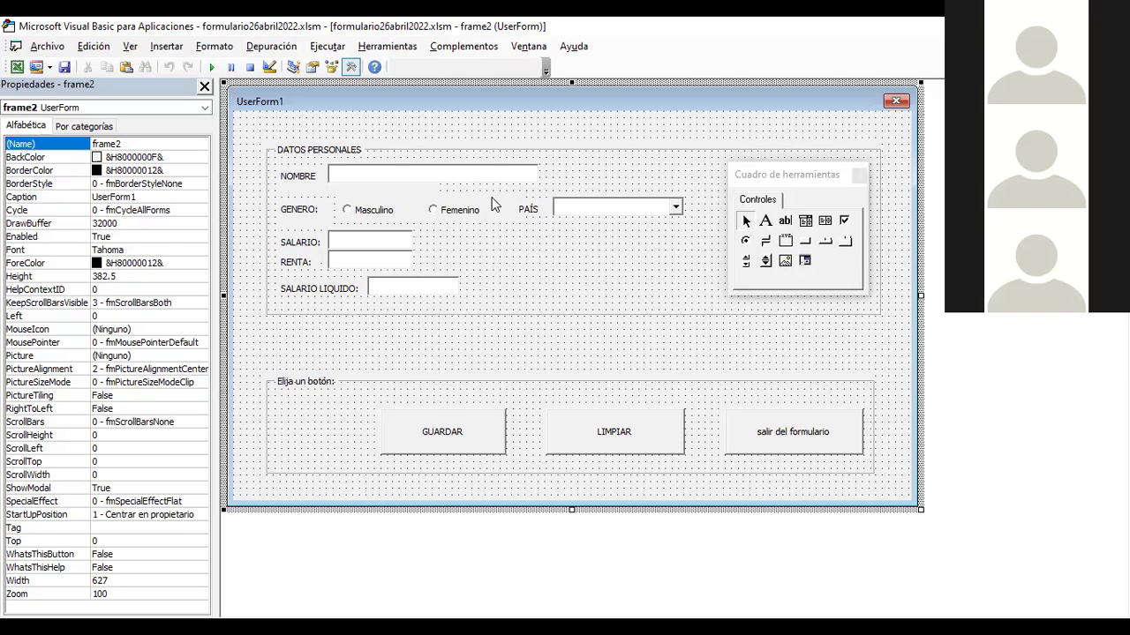
click(596, 206)
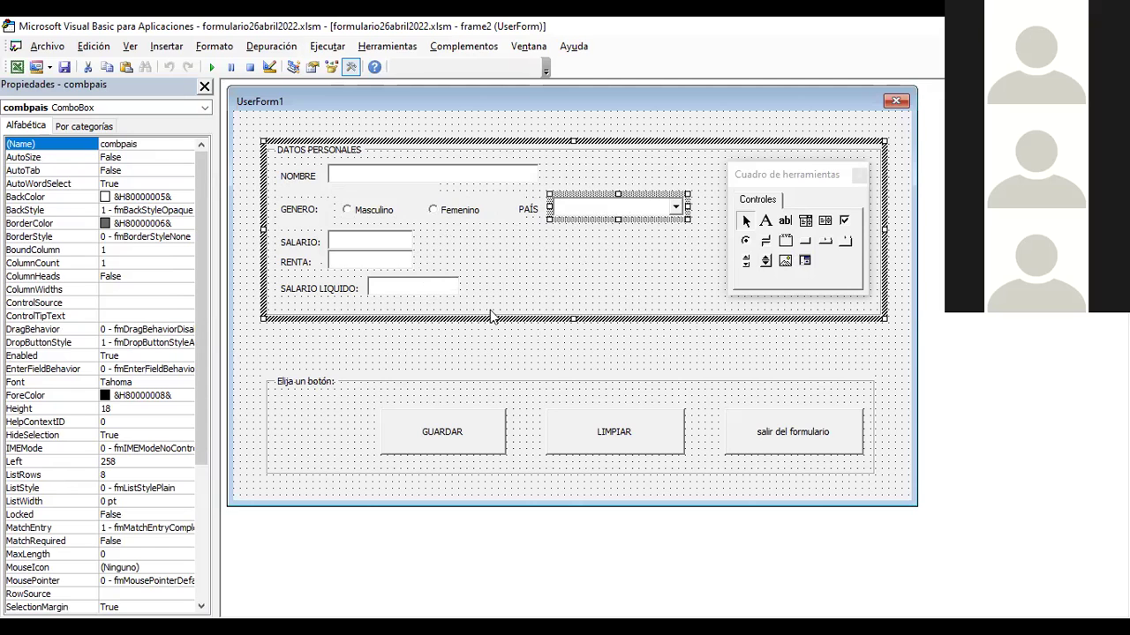
double_click(398, 124)
scroll(480, 198, up, 4)
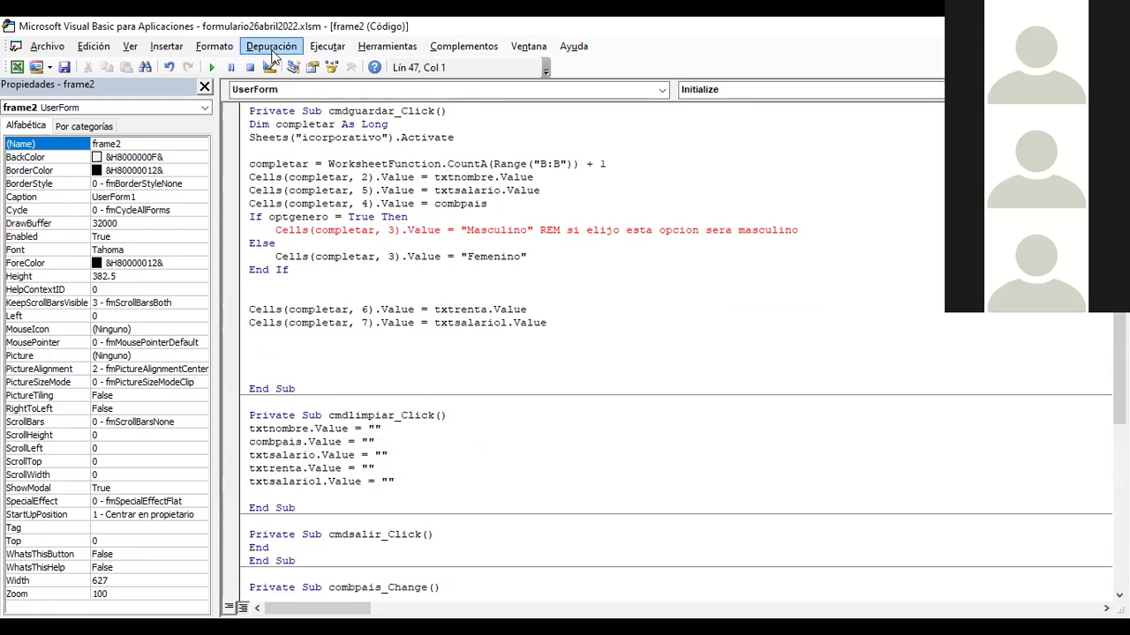
Step: Run the form, choose Masculino, enter a test name and pick HONDURAS as PAÍS
click(215, 68)
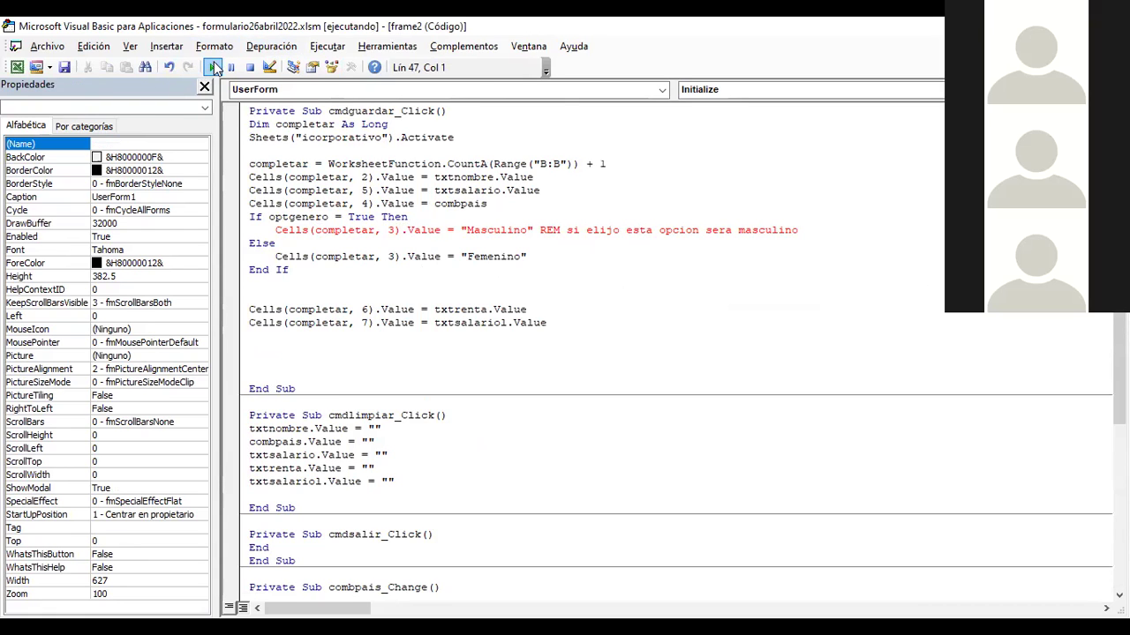
click(344, 232)
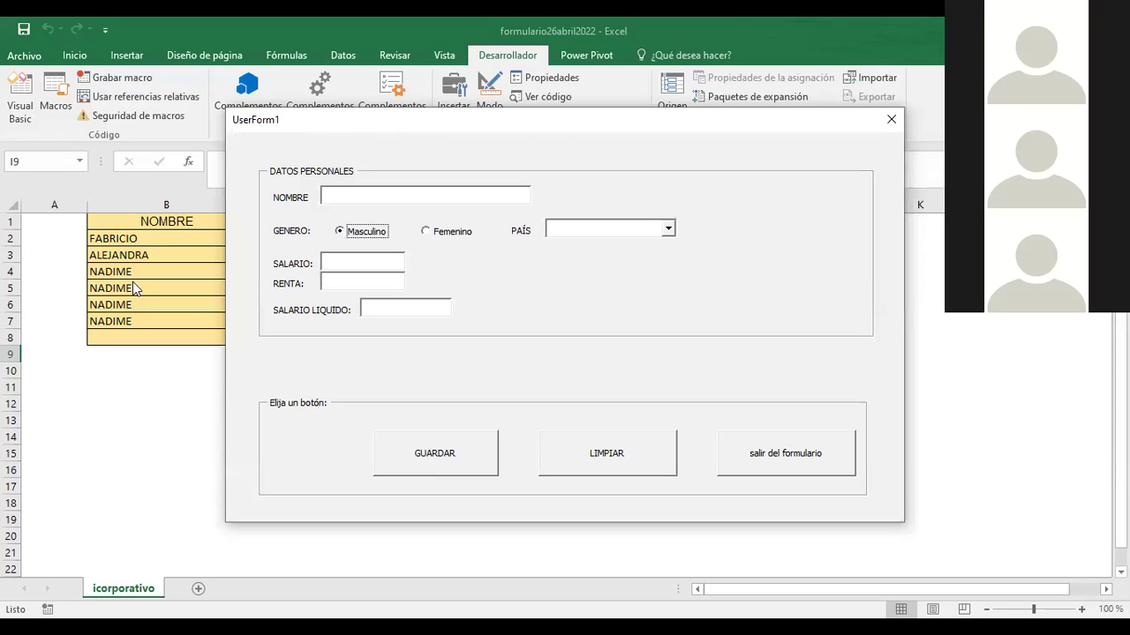
click(359, 198)
text(ces)
click(668, 230)
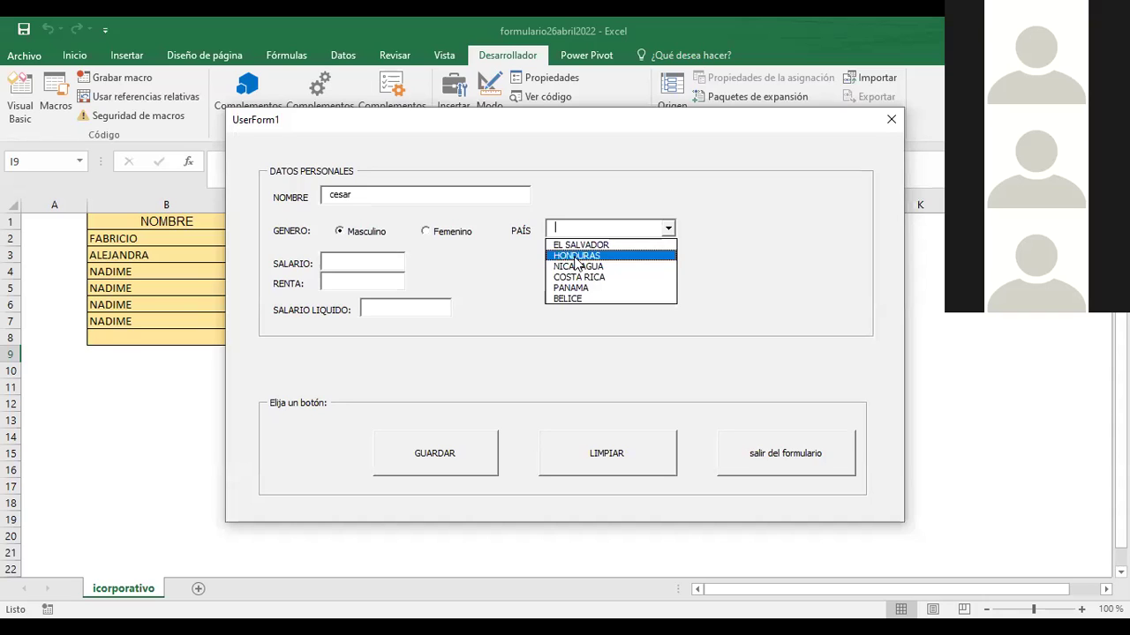
click(576, 256)
Step: Enter SALARIO 345, RENTA 6564 and SALARIO LIQUIDO 6565, then submit with GUARDAR
click(337, 263)
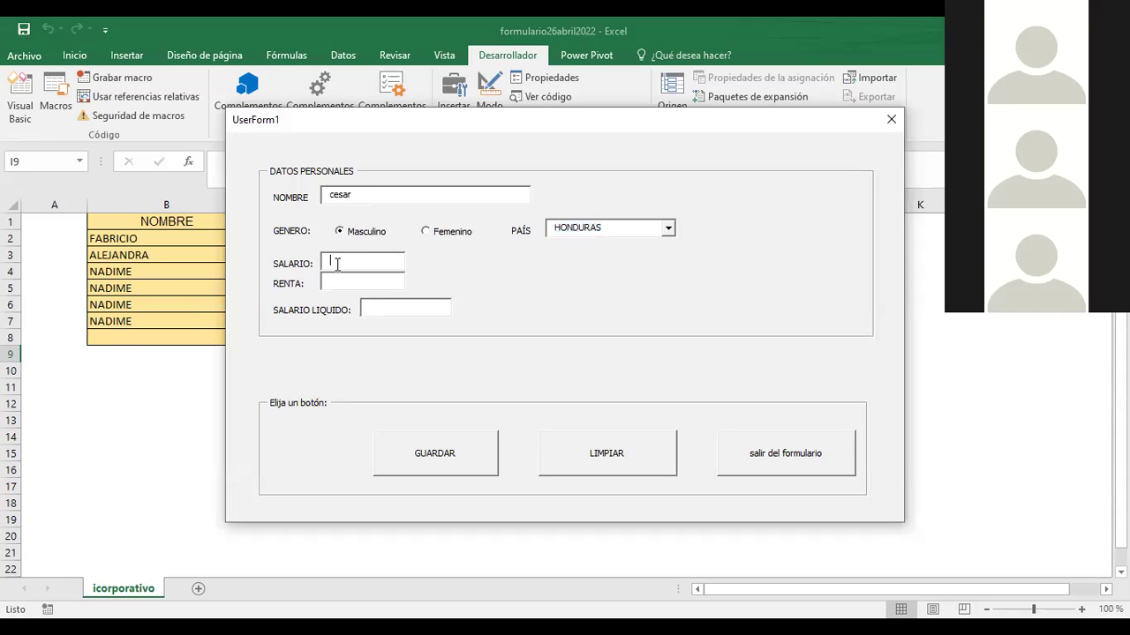
text(345)
click(333, 281)
text(6564)
click(379, 308)
text(6565)
click(467, 448)
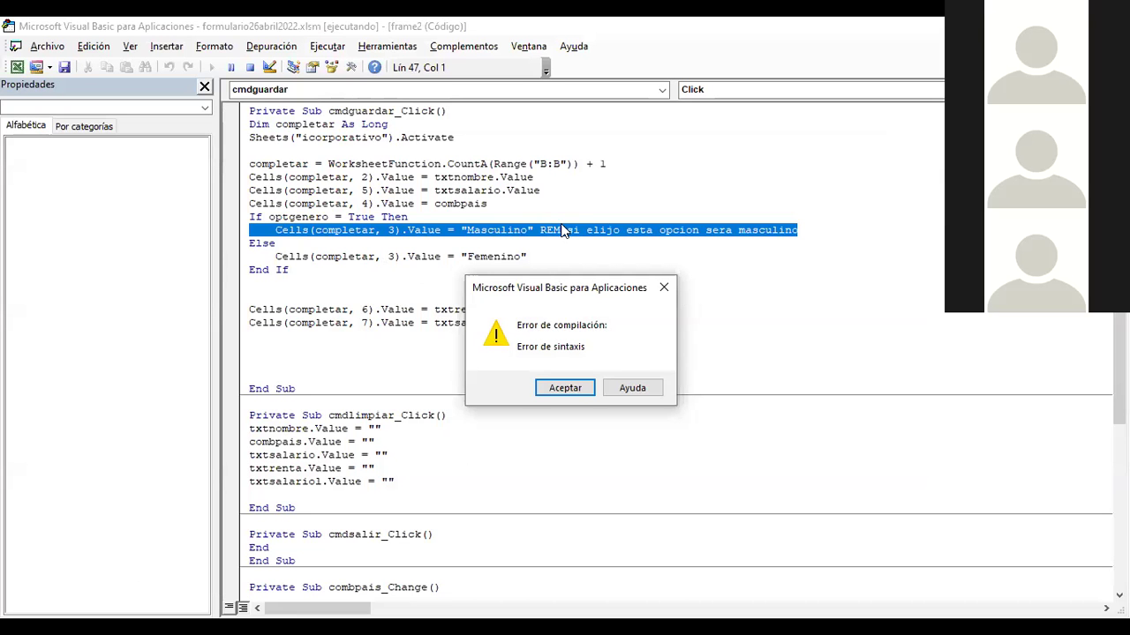
Step: Dismiss the syntax error and delete the broken REM comment from the Masculino line
click(662, 289)
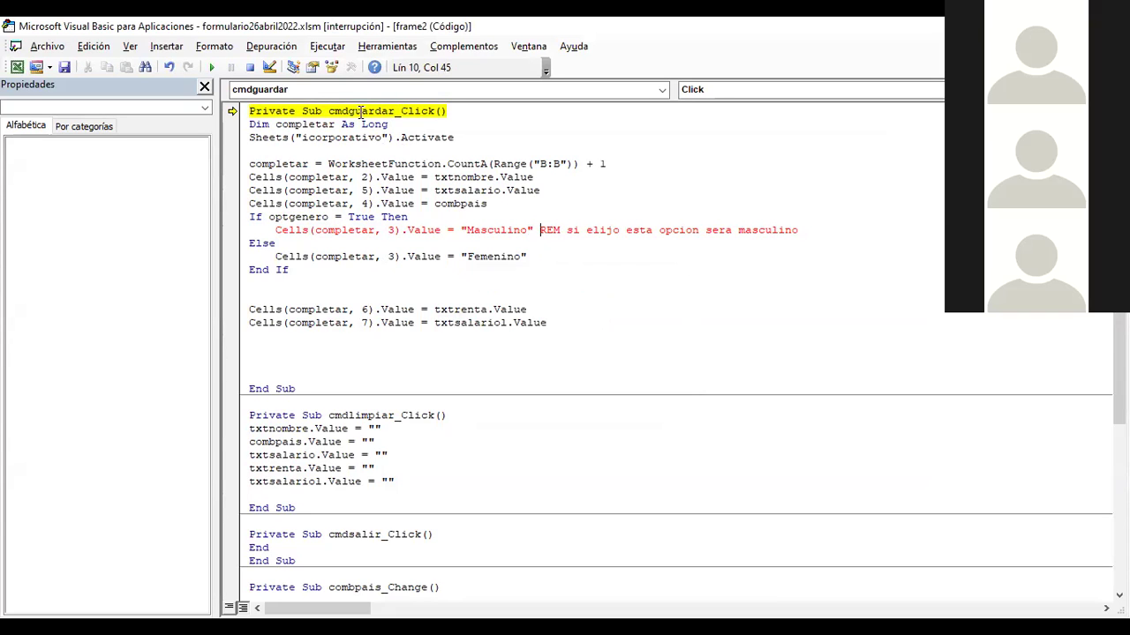
drag(799, 230, 545, 225)
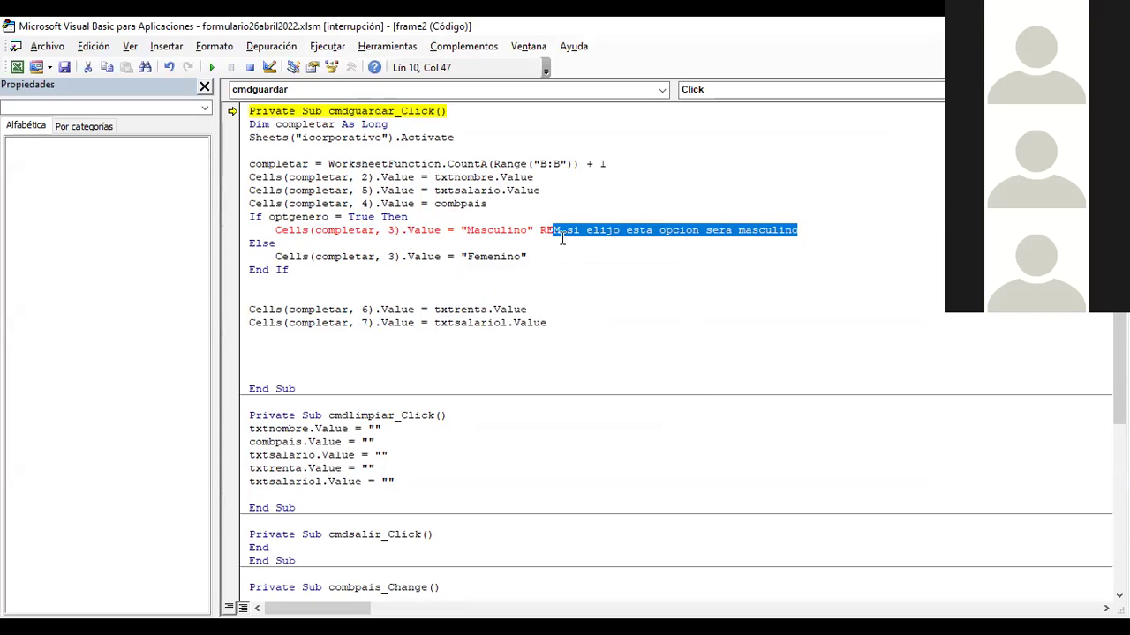
key(BackSpace)
key(BackSpace)
key(BackSpace)
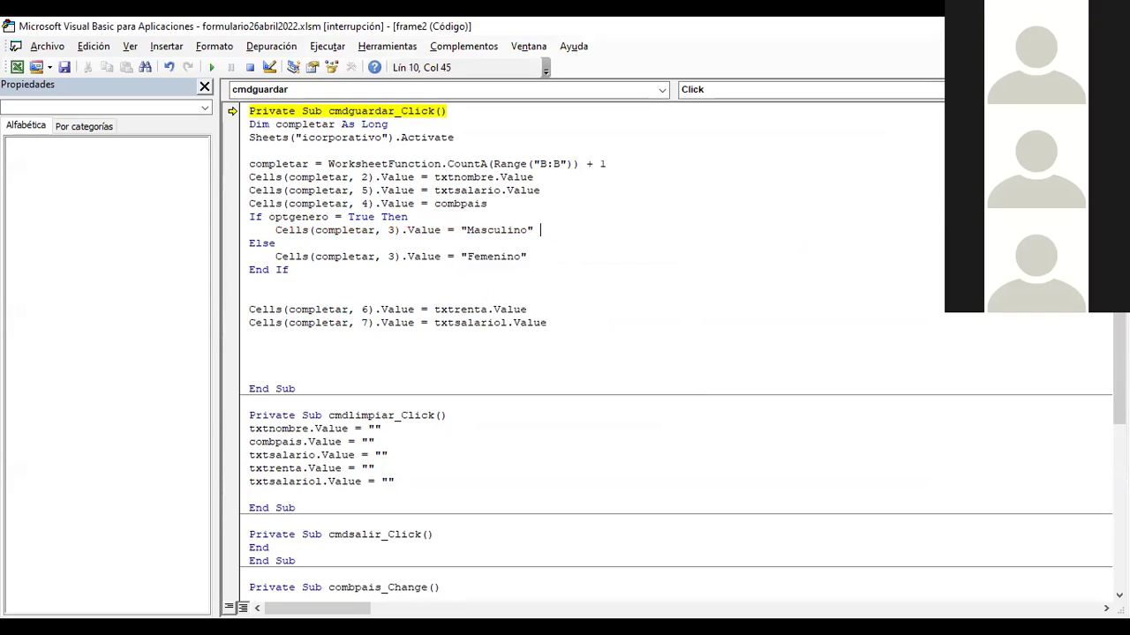
click(657, 221)
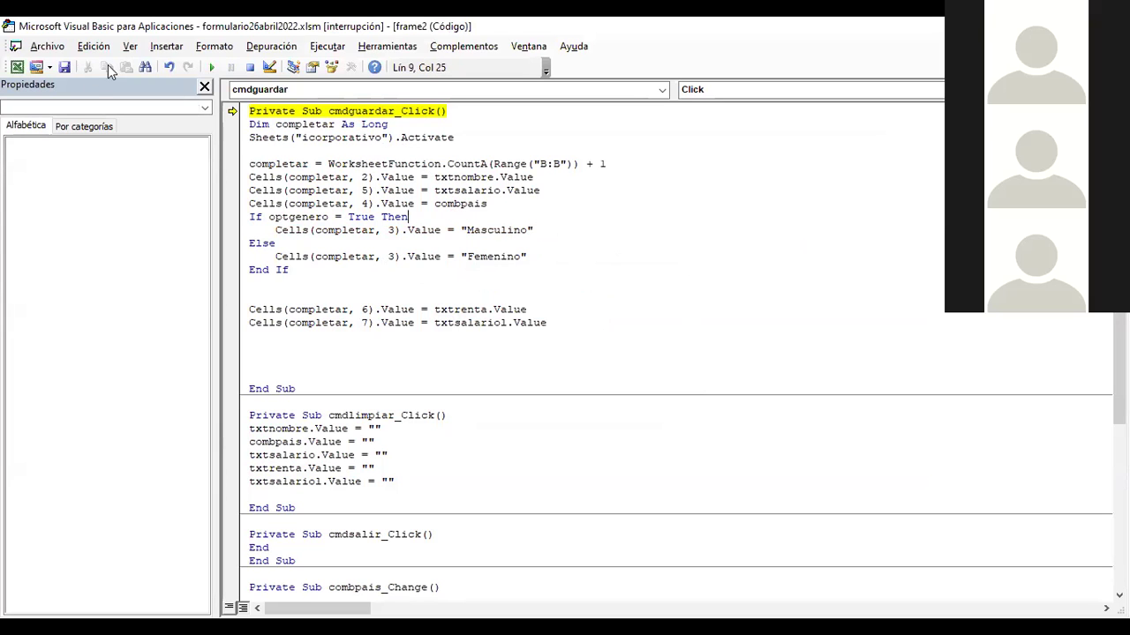
Step: Resume the macro, save the record with GUARDAR, and close UserForm1
click(211, 67)
click(442, 462)
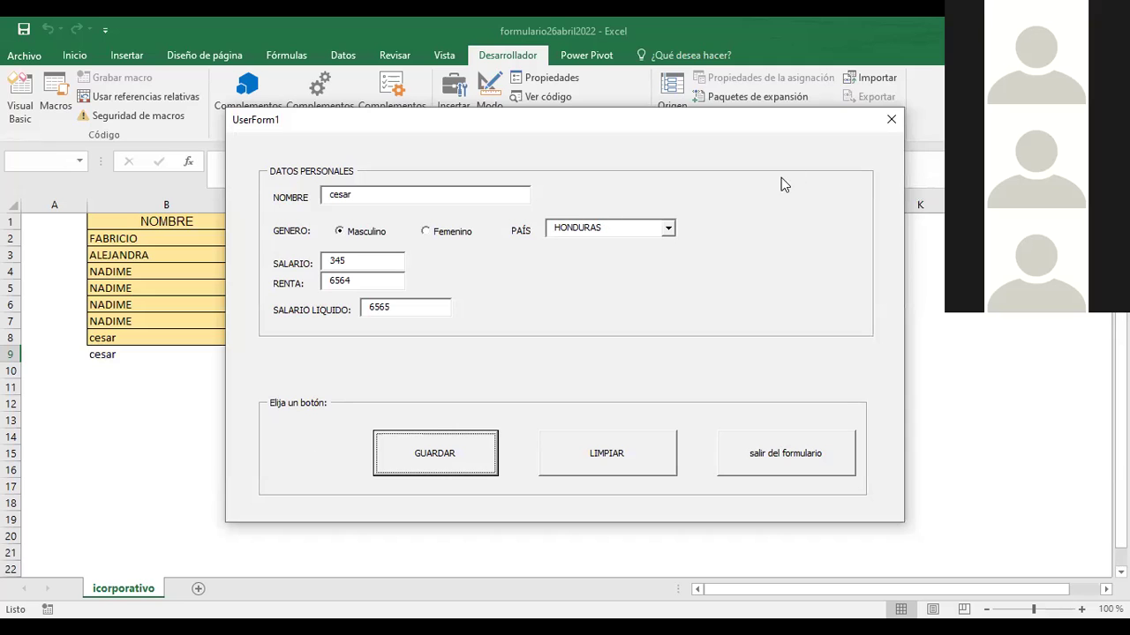
click(891, 119)
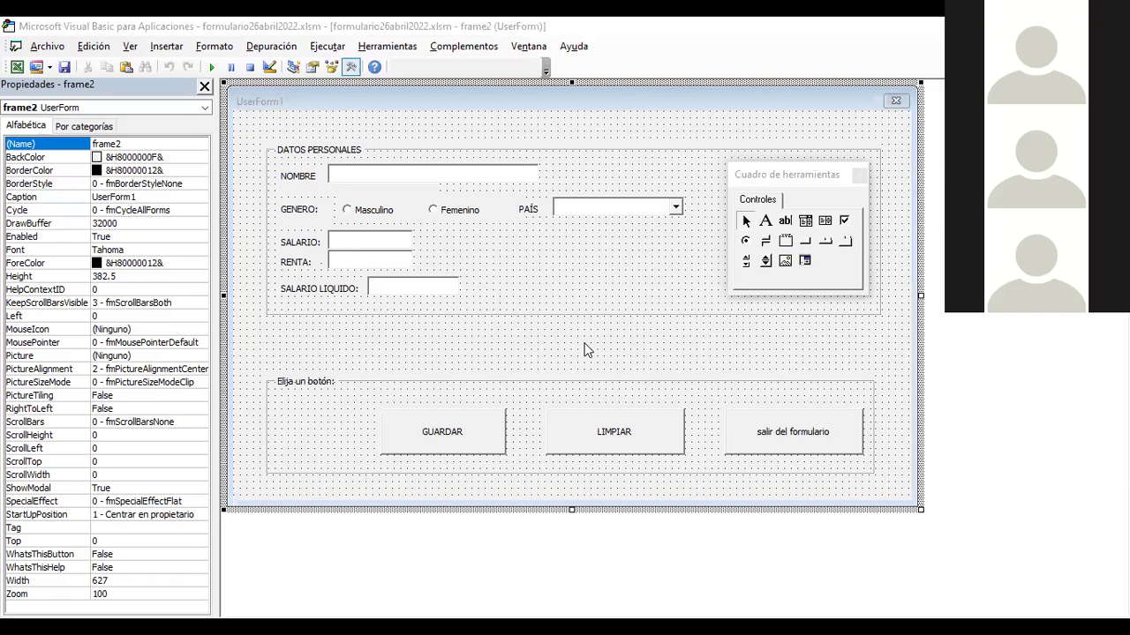
Step: Go to Google and search for 'instrucciones de visusl basic'
click(433, 71)
text(google.com/)
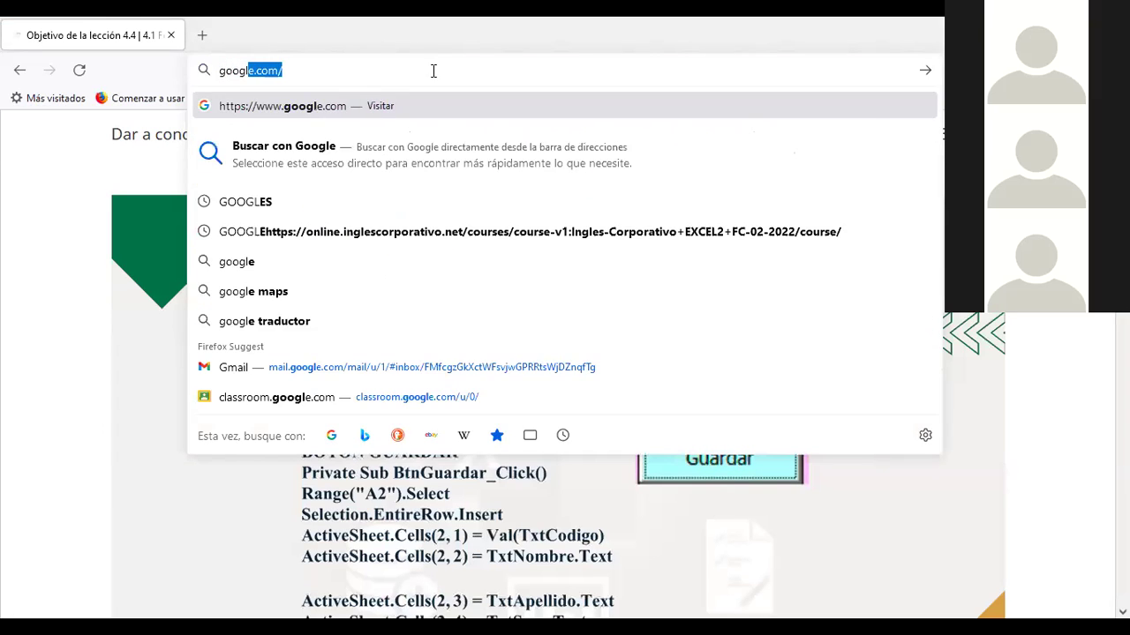
key(Return)
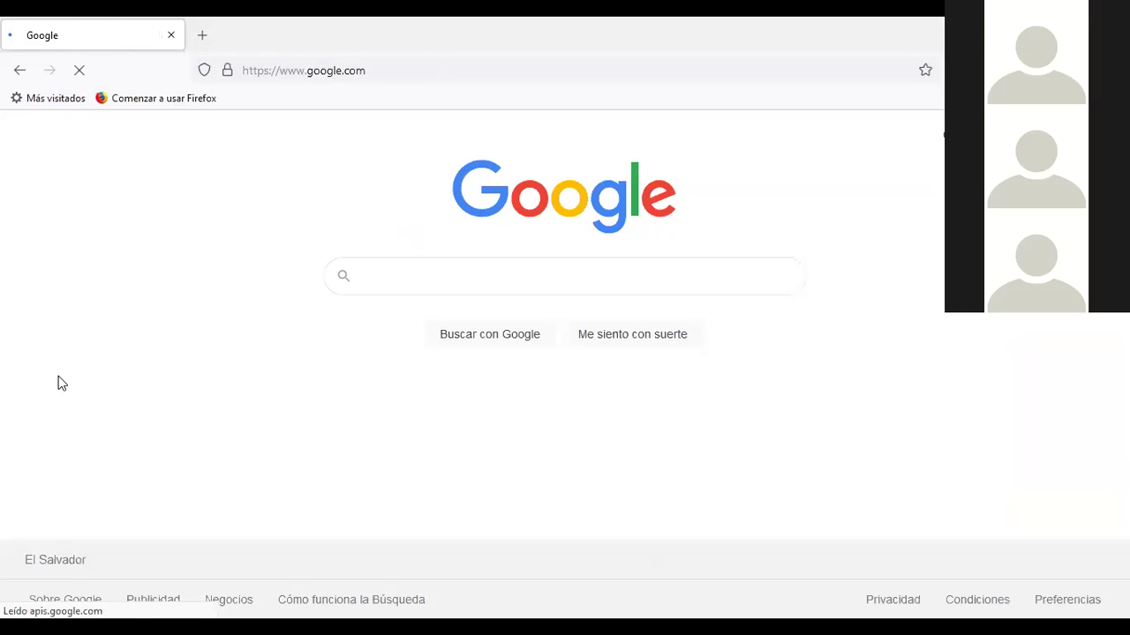
click(428, 272)
text(instrucciones de v)
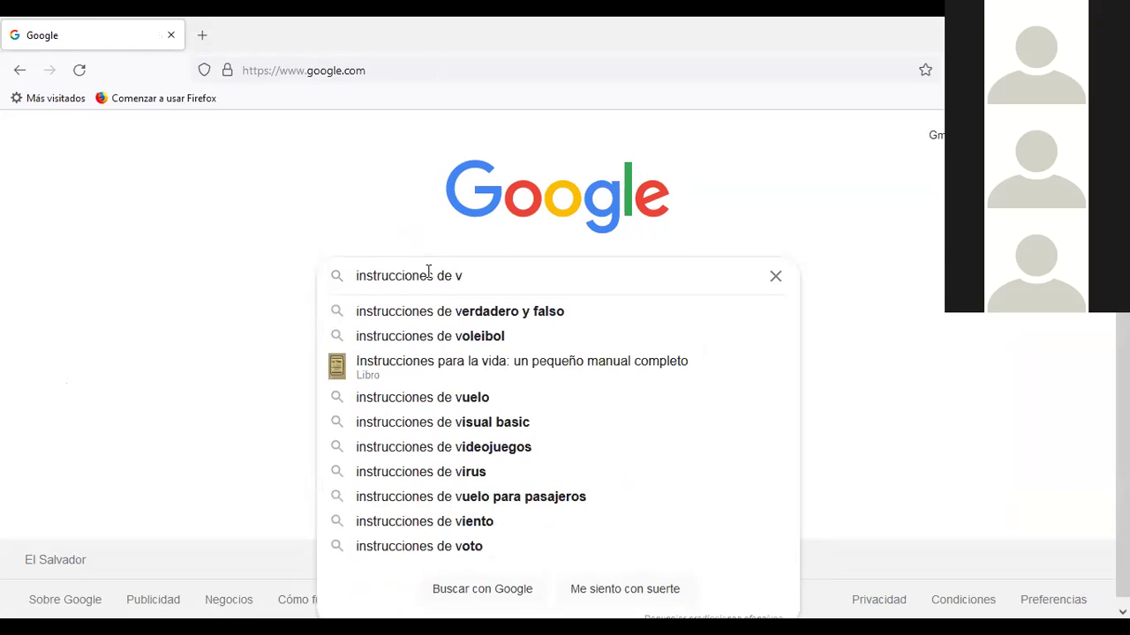
text(isusl basic)
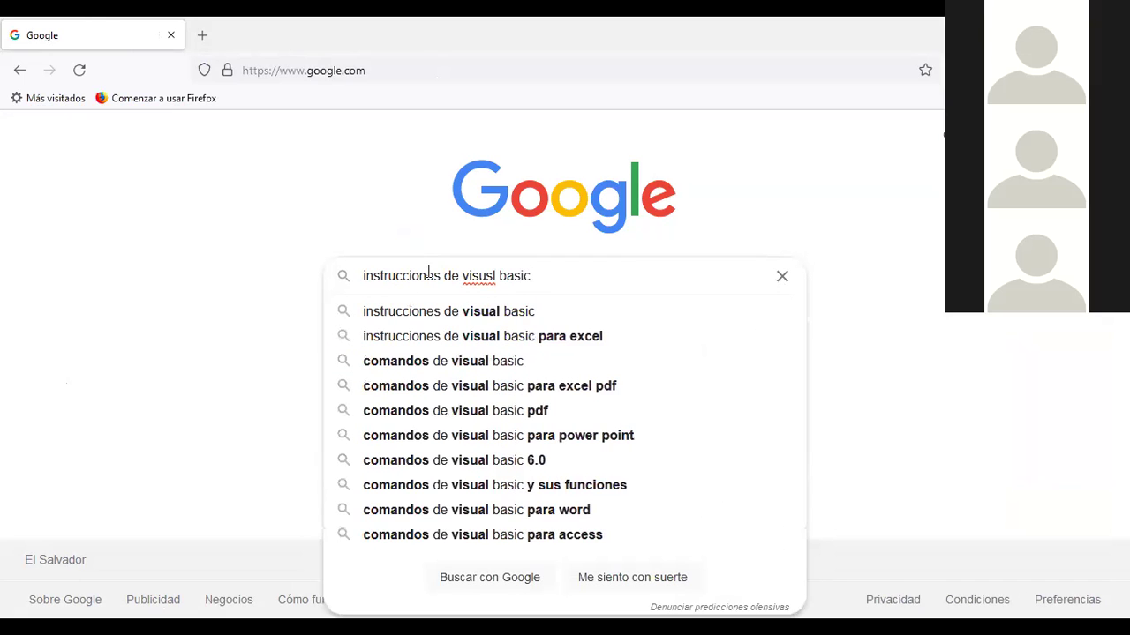
key(Return)
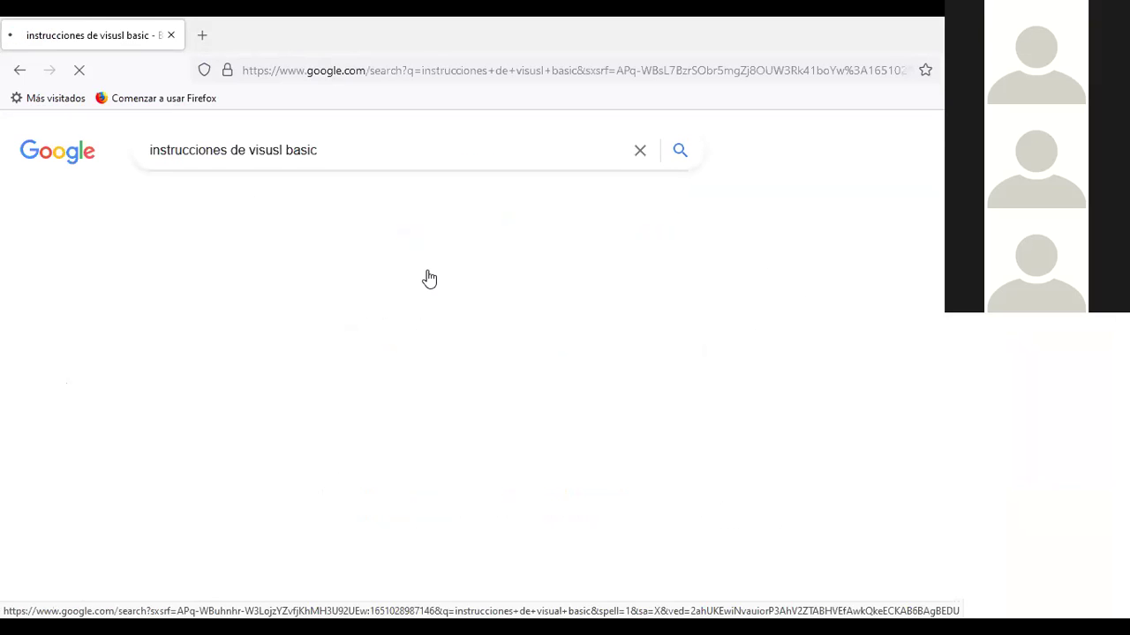
Step: Refine the search to a list of Visual Basic commands for Excel and open the first result in a new tab
click(373, 157)
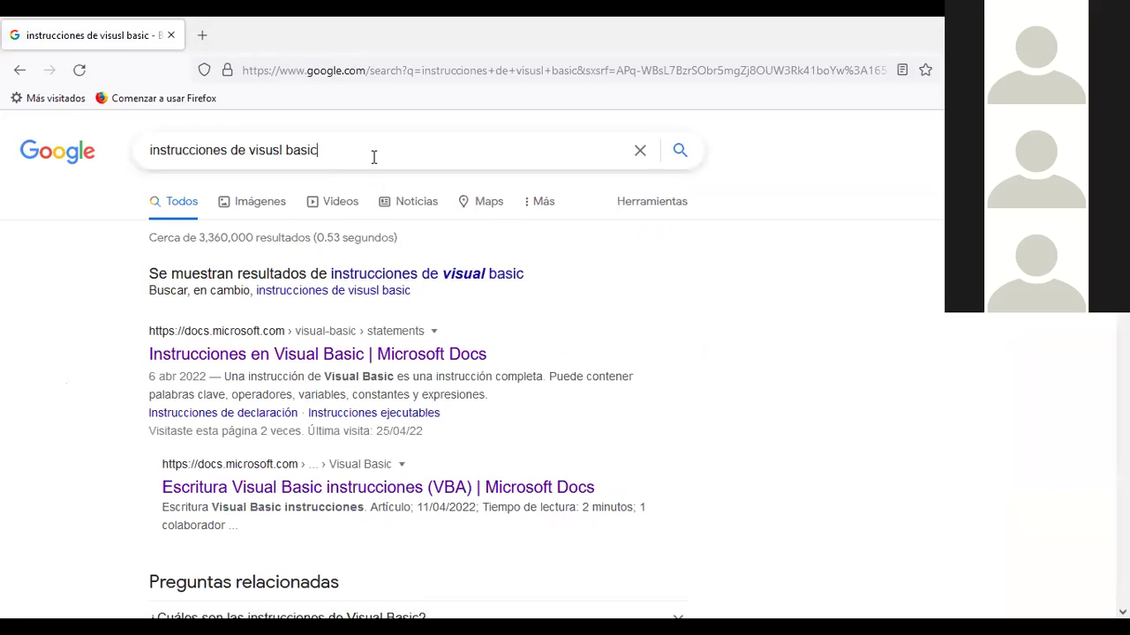
click(374, 210)
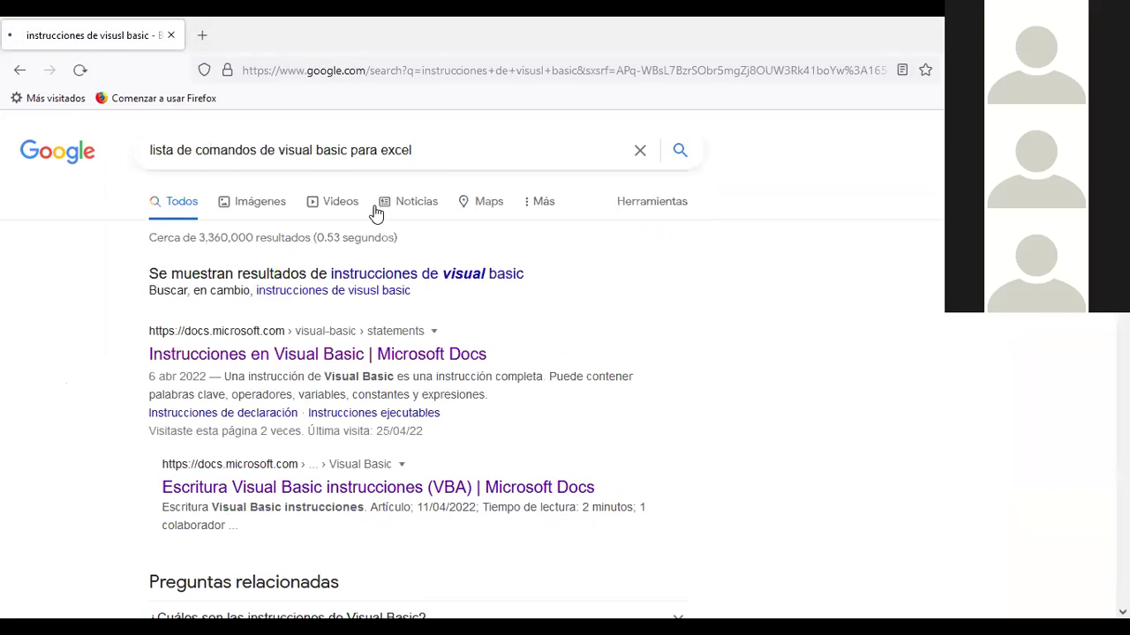
right_click(376, 293)
click(379, 311)
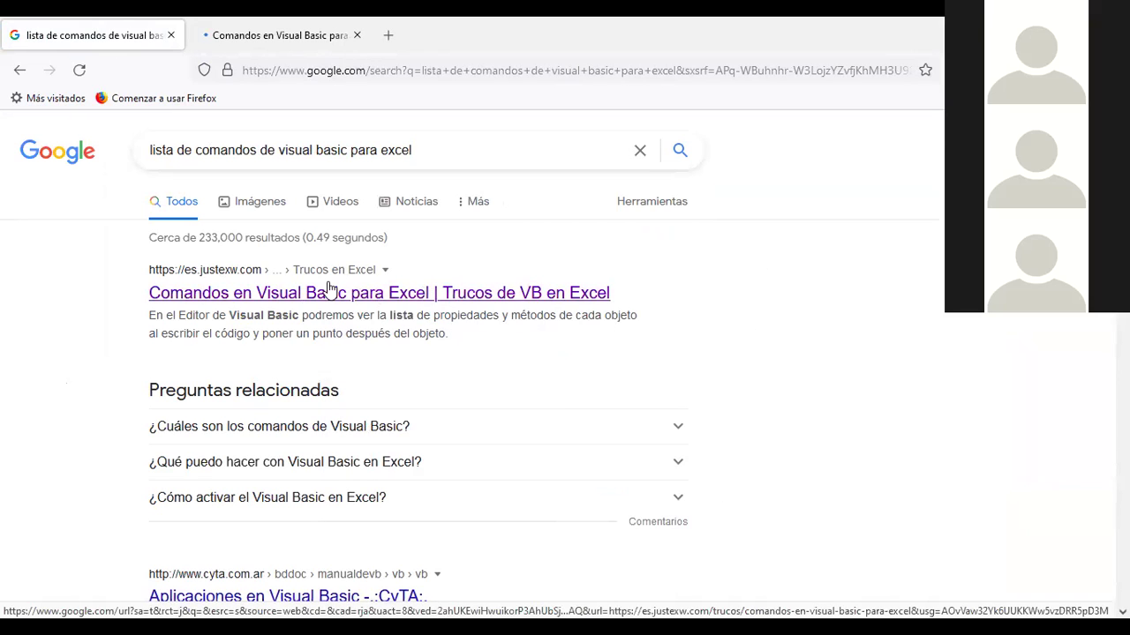
Step: Read through the article's list of VBA instructions such as Sheets("Hoja").Select and MsgBox
click(276, 39)
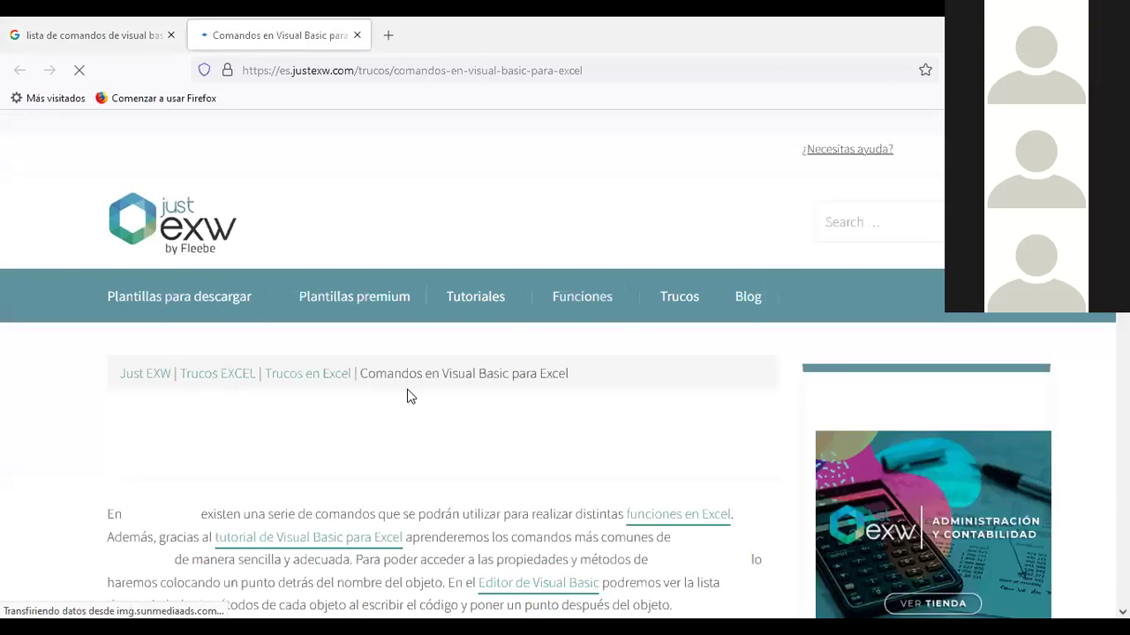
scroll(410, 389, down, 3)
scroll(410, 389, down, 5)
scroll(408, 393, down, 3)
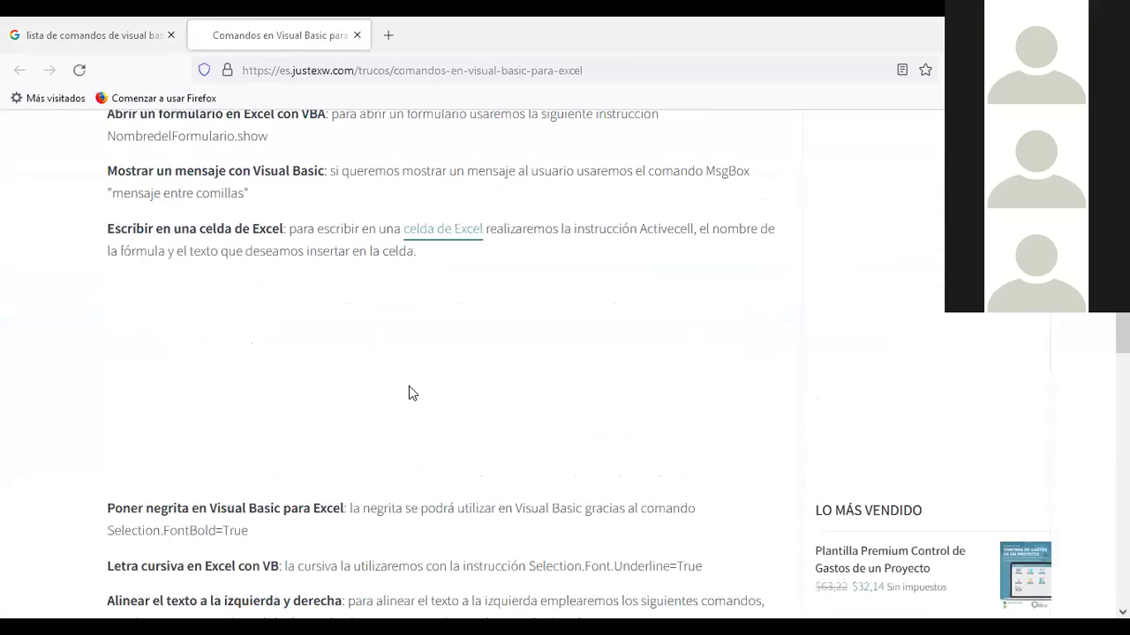
scroll(411, 379, down, 3)
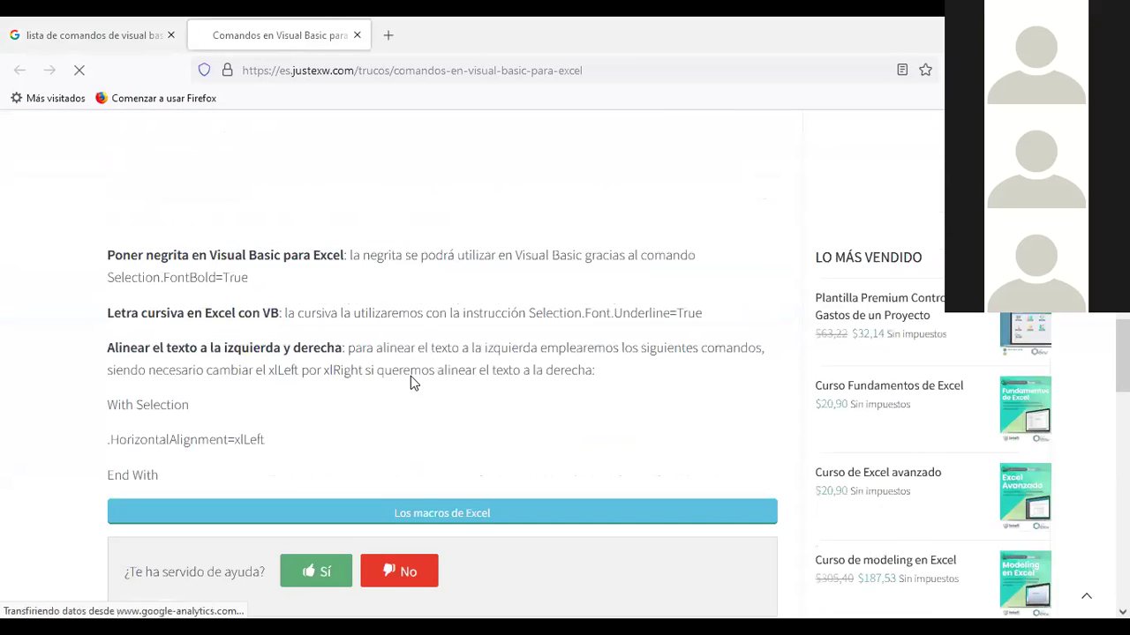
scroll(410, 376, down, 2)
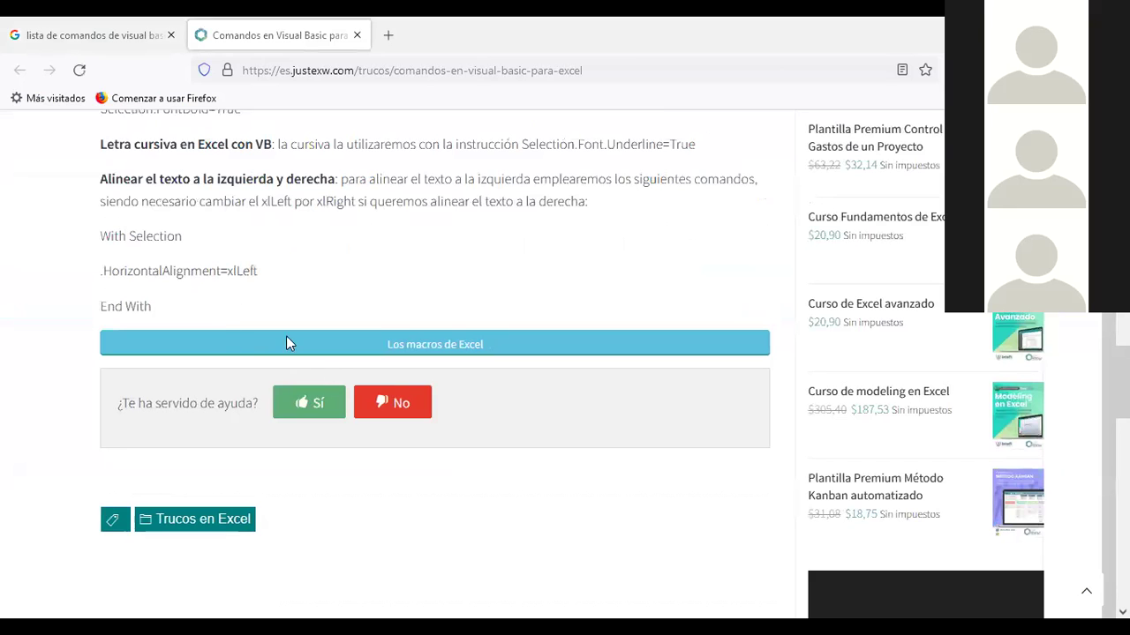
scroll(293, 267, down, 1)
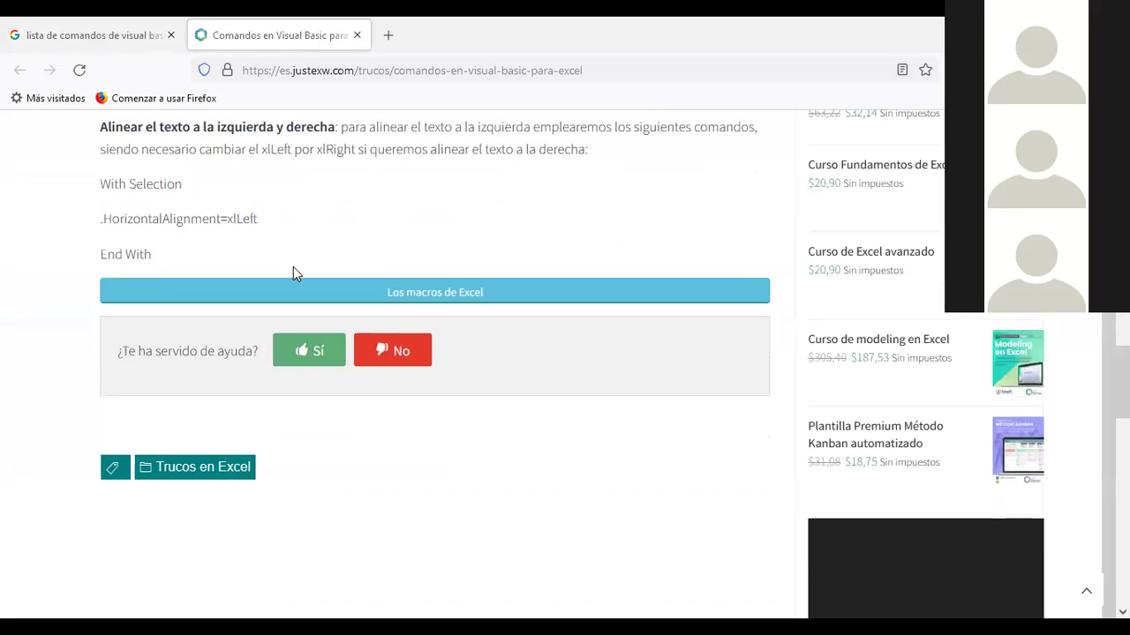
scroll(293, 266, up, 1)
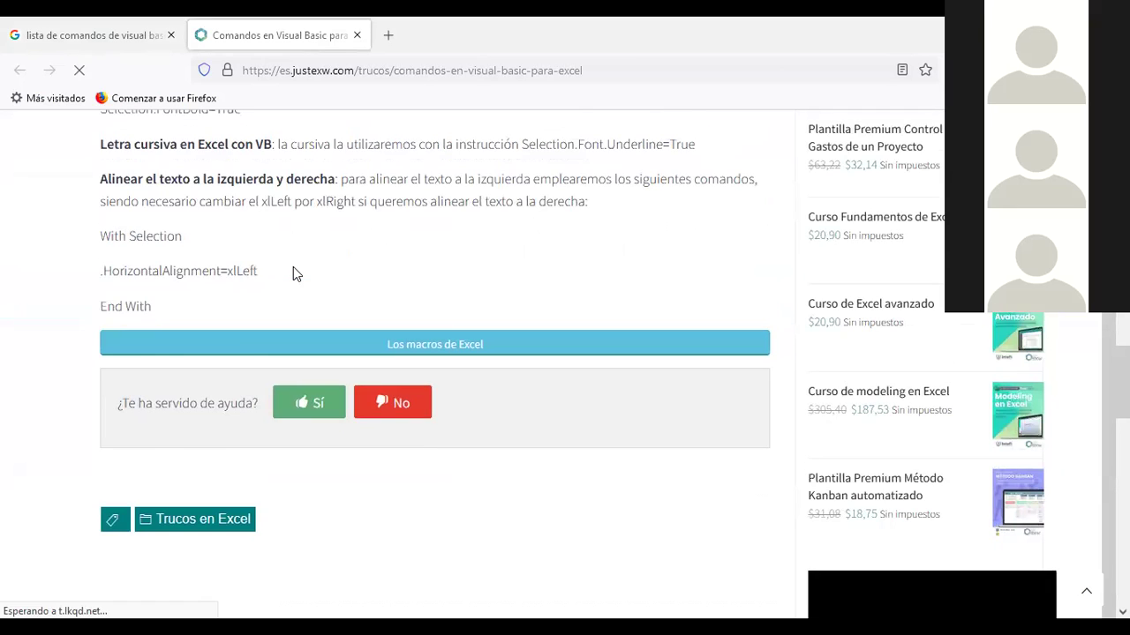
scroll(293, 266, up, 5)
scroll(292, 266, up, 3)
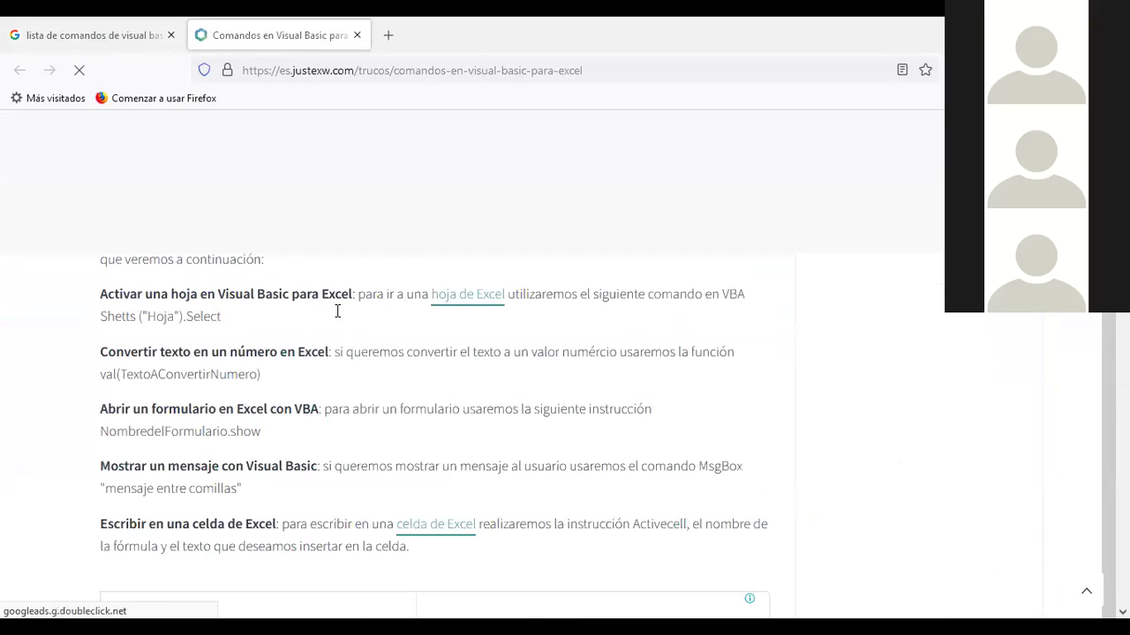
scroll(317, 305, up, 2)
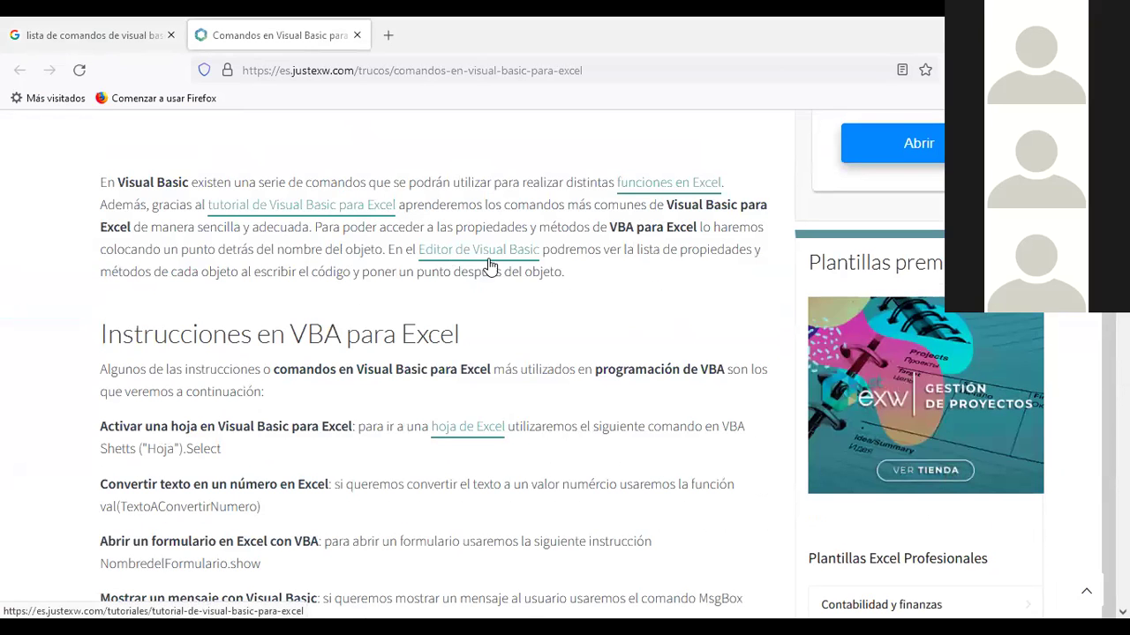
scroll(495, 255, up, 1)
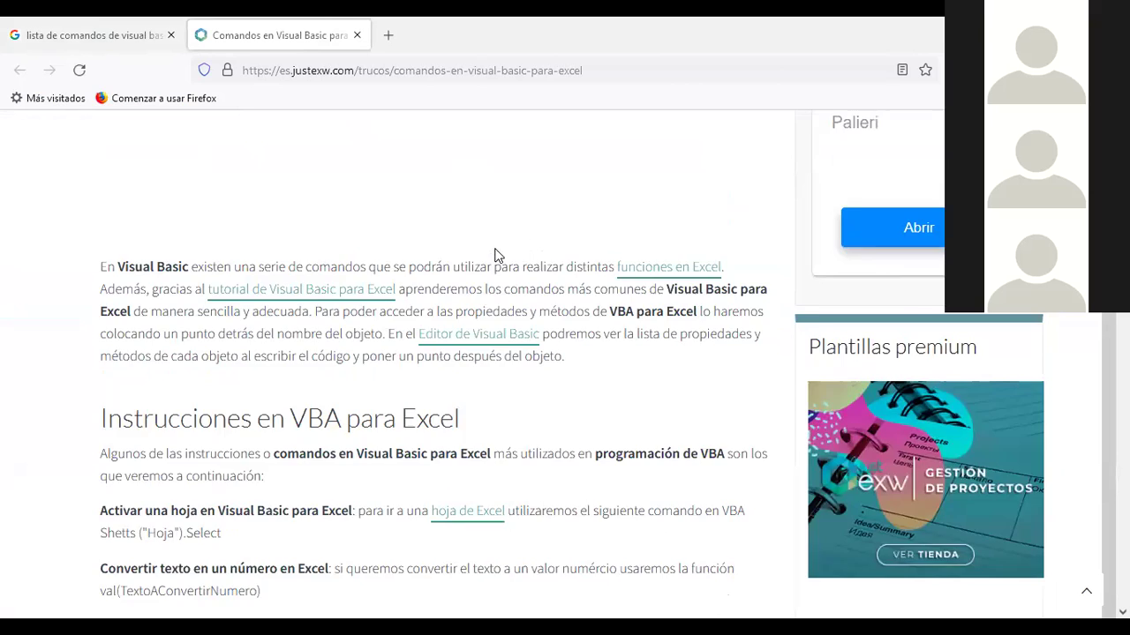
scroll(494, 255, down, 4)
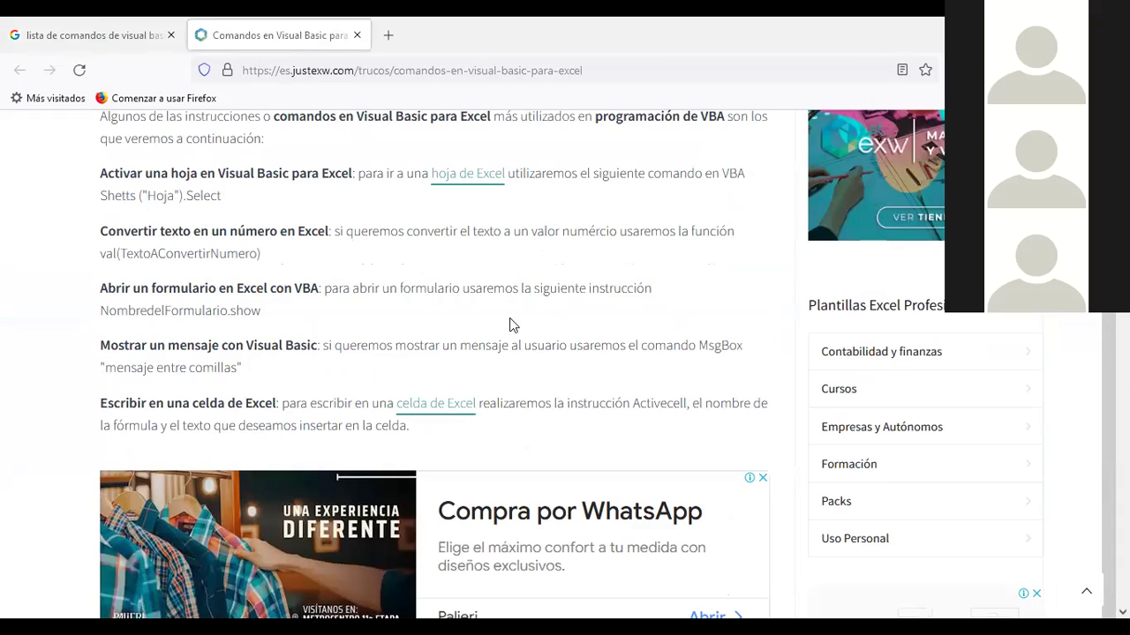
scroll(510, 324, up, 10)
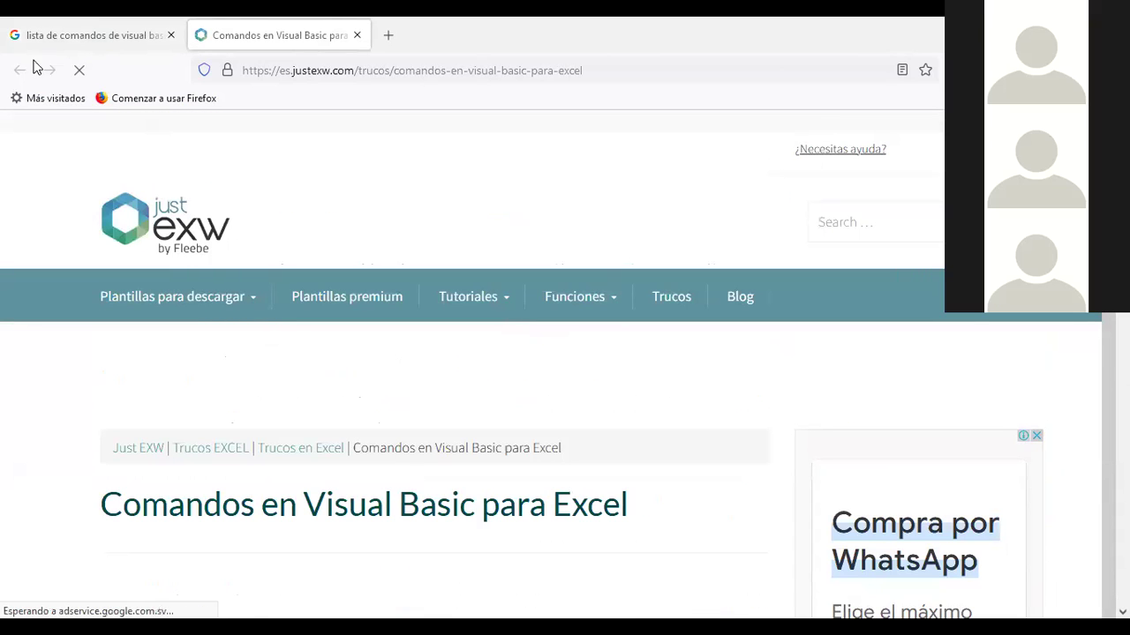
Step: On the Google tab, replace 'comandos' with 'eventos' in the query and run the search
click(84, 40)
click(445, 153)
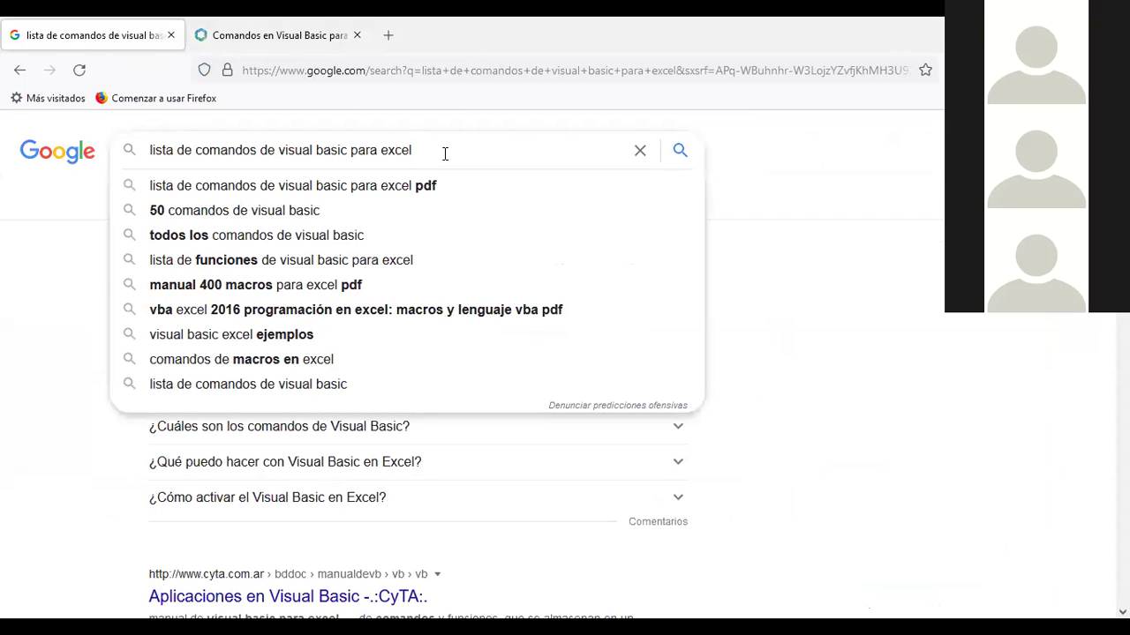
click(259, 150)
key(BackSpace)
key(BackSpace)
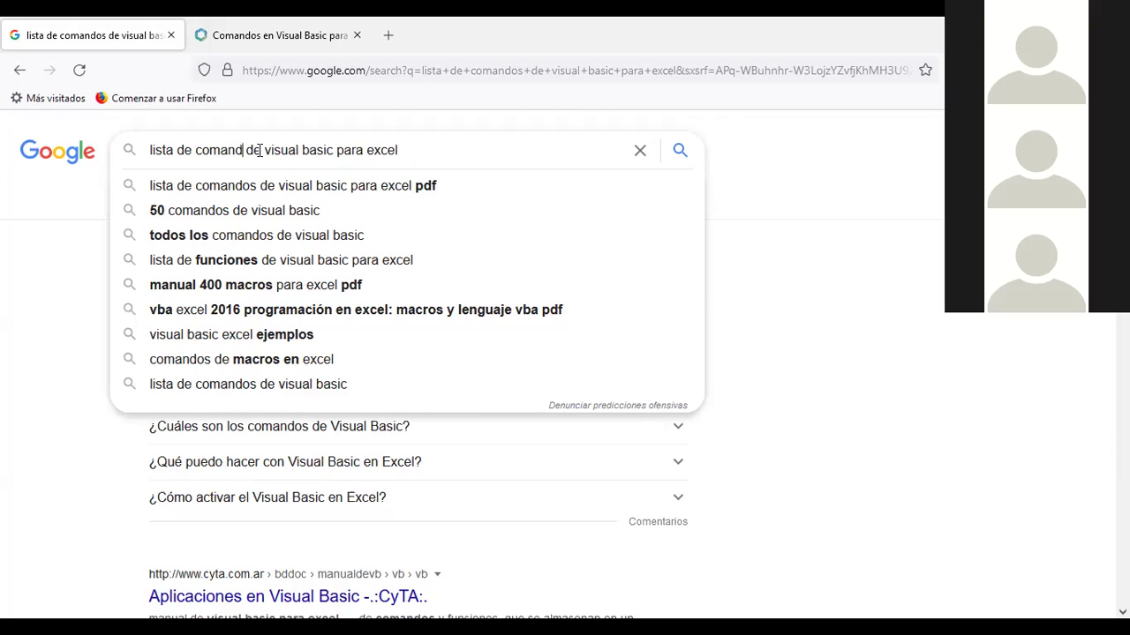
key(BackSpace)
key(BackSpace)
key(BackSpace)
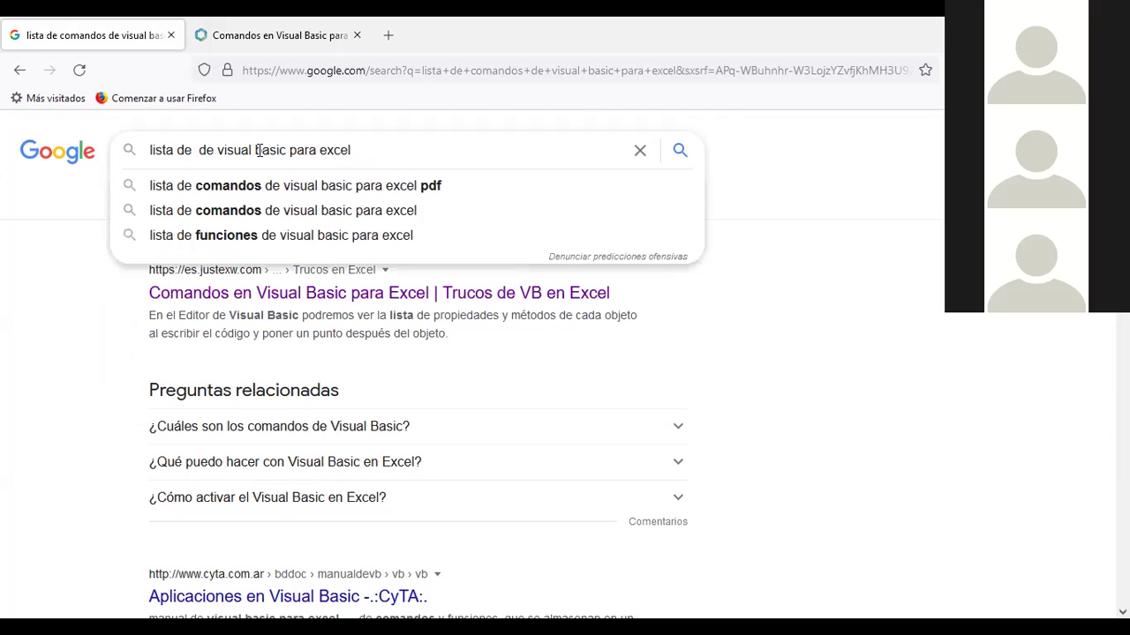
text(eventos)
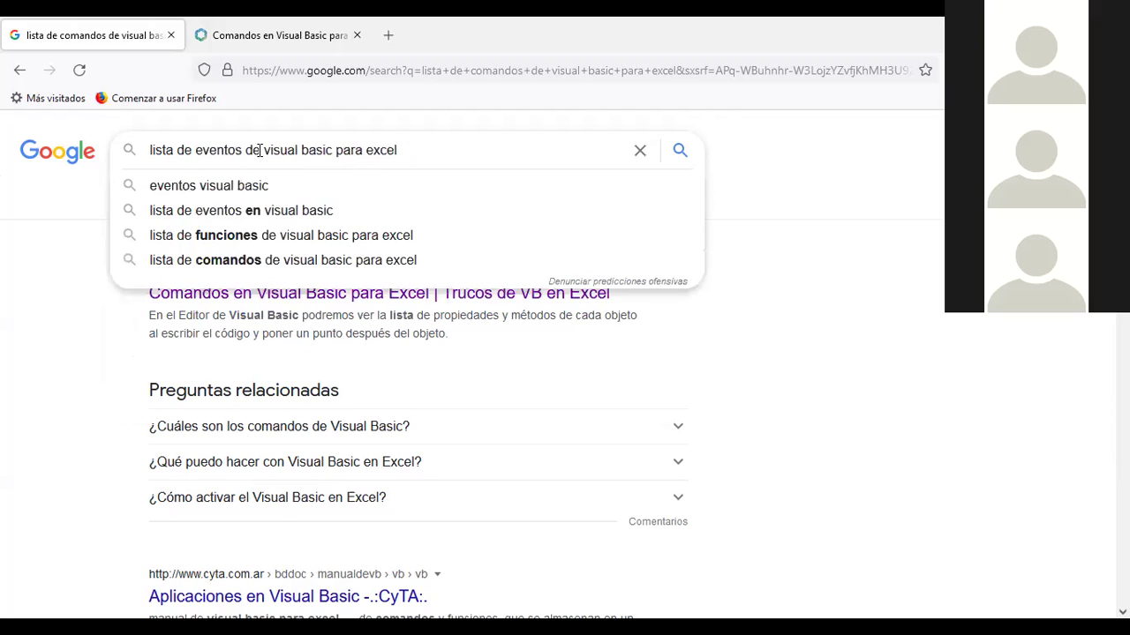
key(Return)
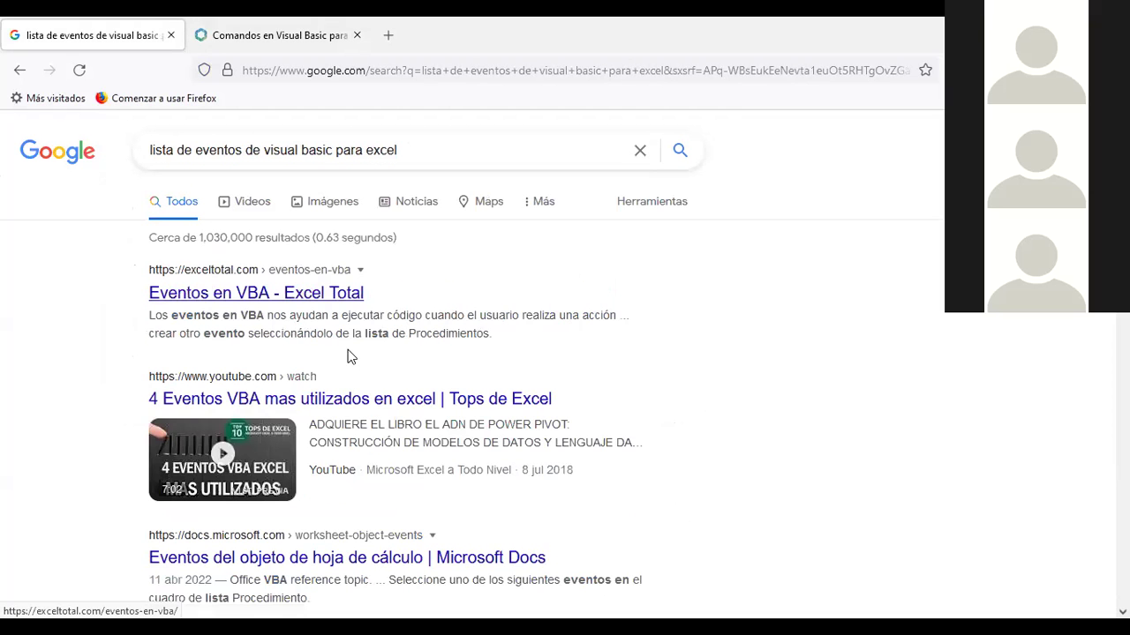
Step: Scroll the results and bring up link options for the Microsoft Docs result
scroll(346, 357, down, 2)
scroll(341, 315, down, 1)
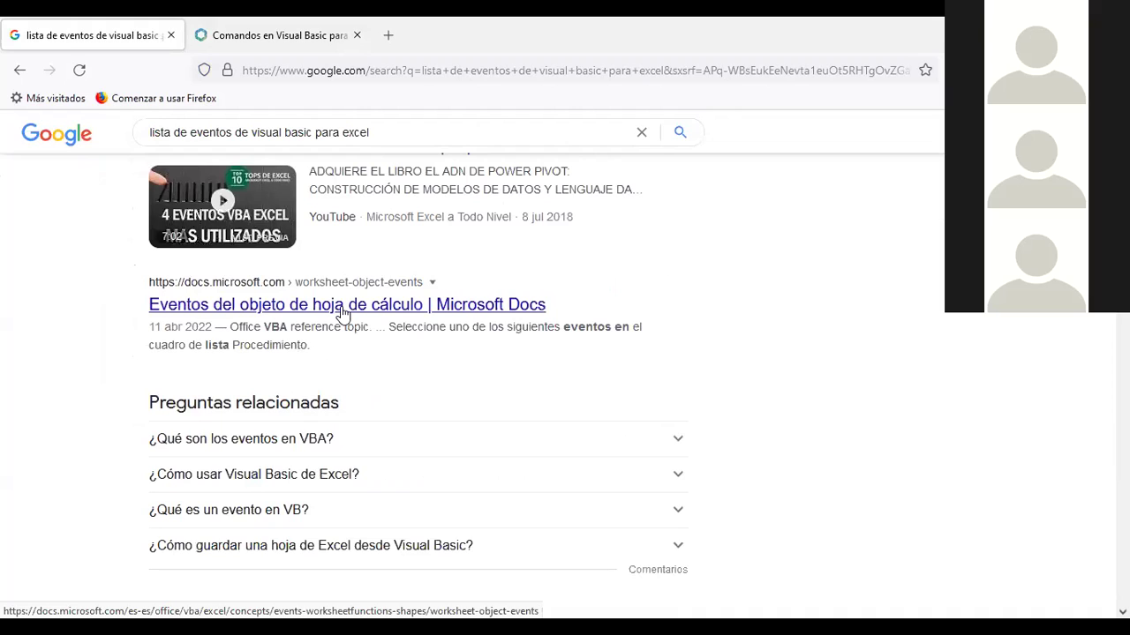
right_click(342, 312)
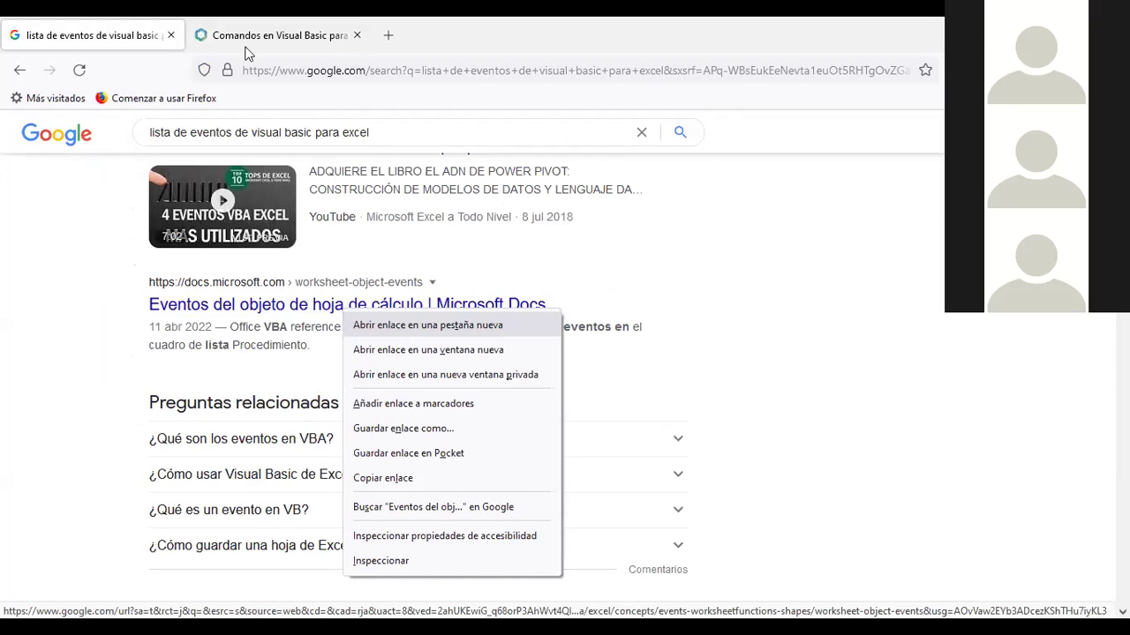
Step: Open 'Eventos del objeto de hoja de cálculo' in a new tab, read its worksheet events, then return to Excel
click(400, 327)
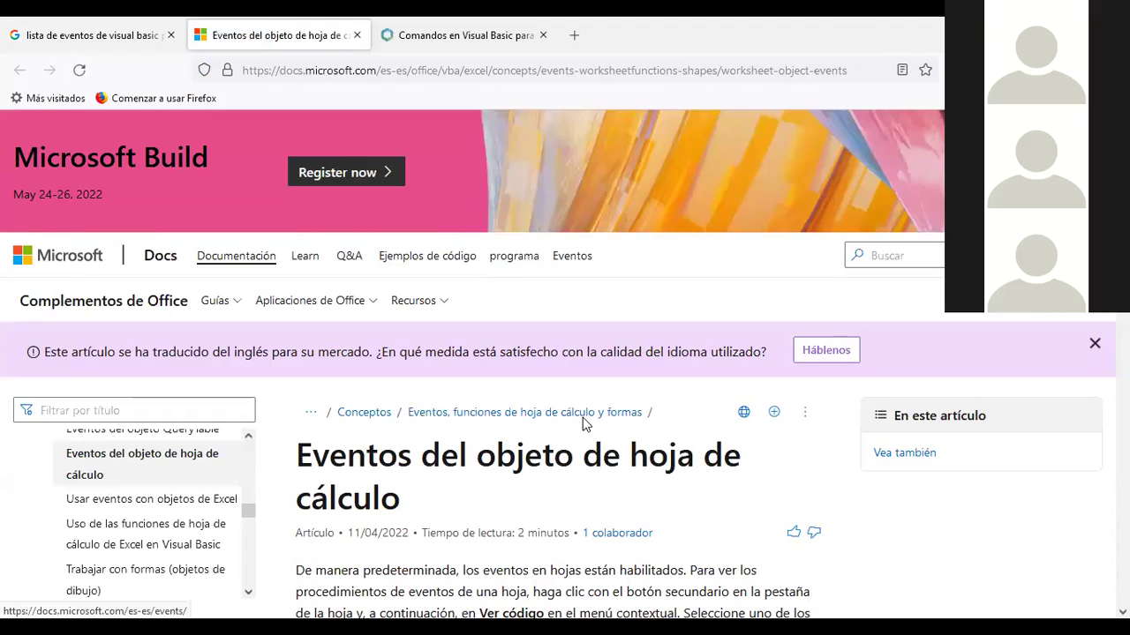
scroll(583, 423, down, 5)
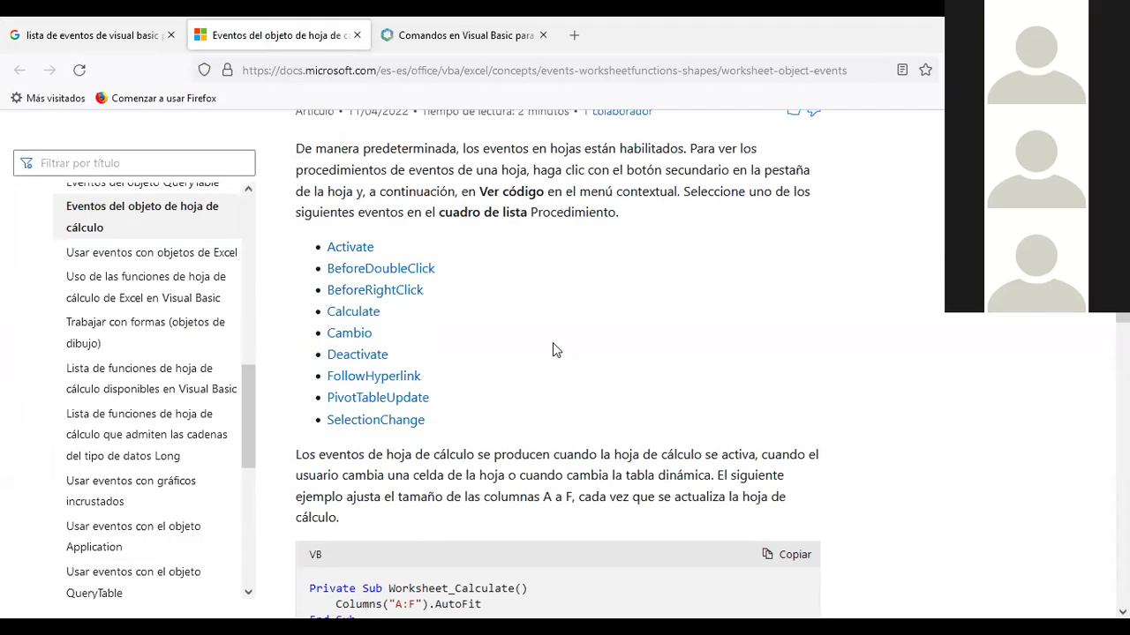
scroll(518, 278, down, 3)
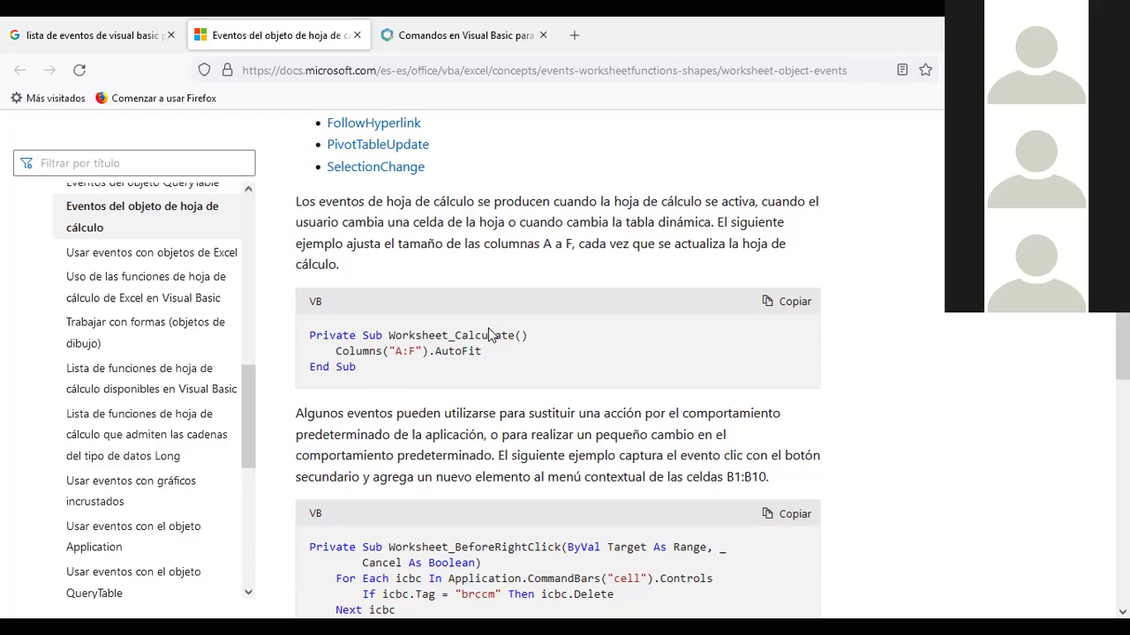
scroll(438, 410, down, 3)
scroll(438, 409, down, 3)
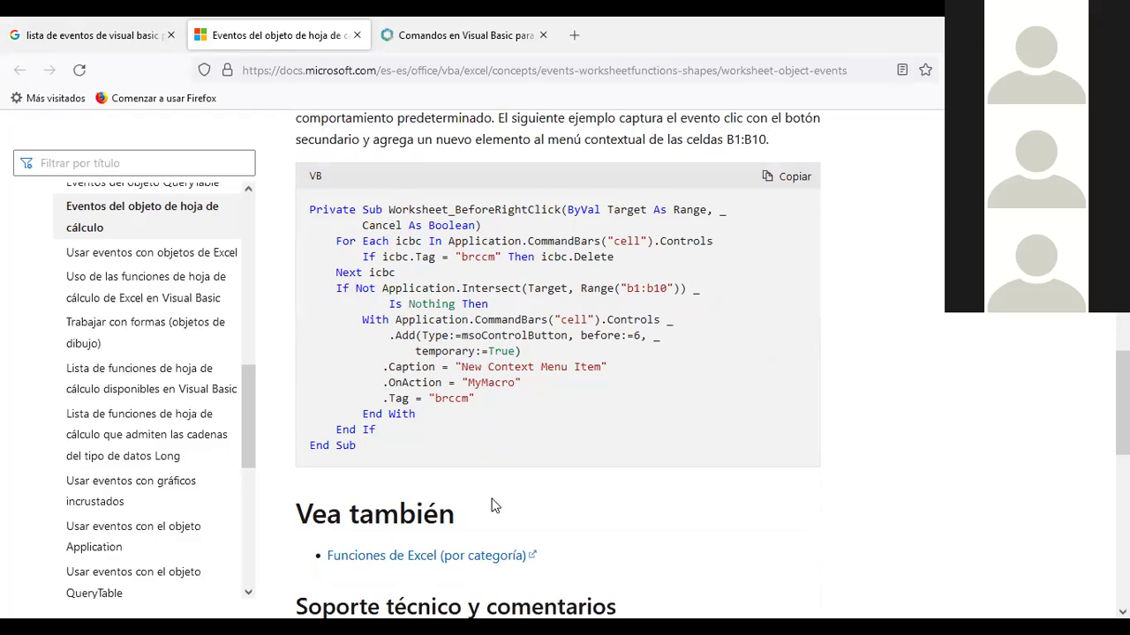
key(alt+Tab)
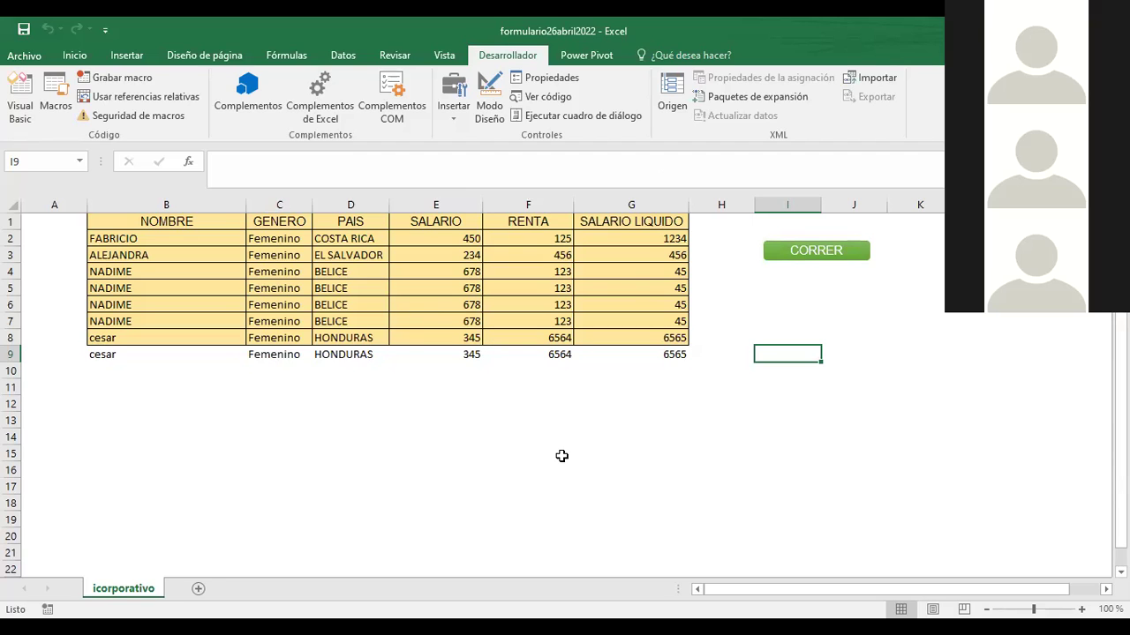
scroll(562, 456, down, 2)
scroll(512, 459, down, 1)
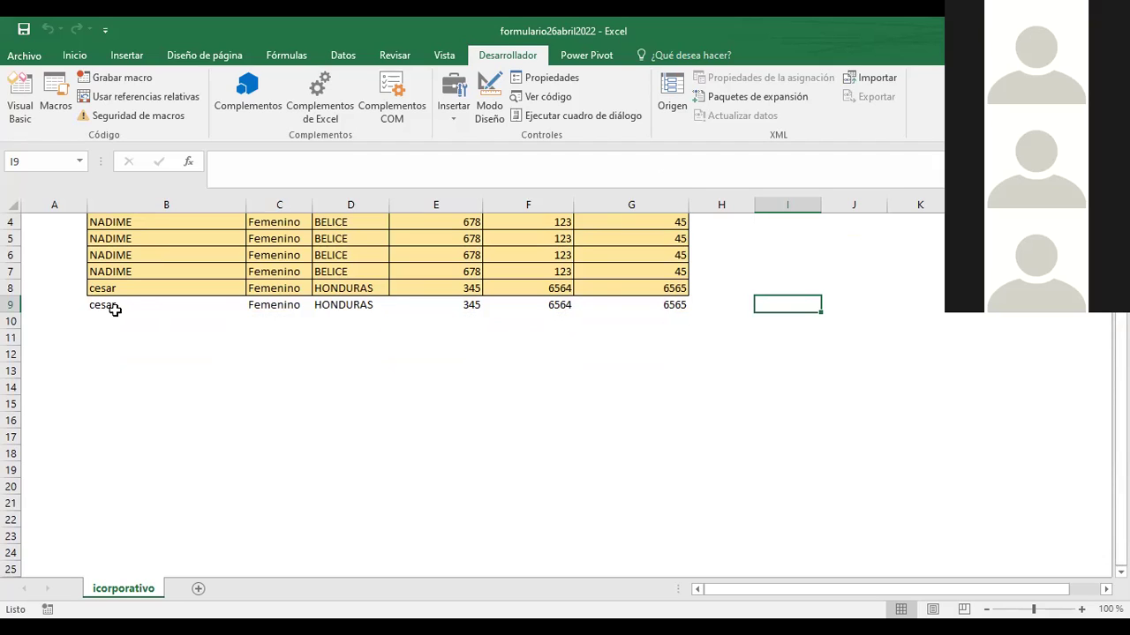
mouse_move(111, 309)
mouse_down()
mouse_move(548, 307)
mouse_move(600, 339)
mouse_up()
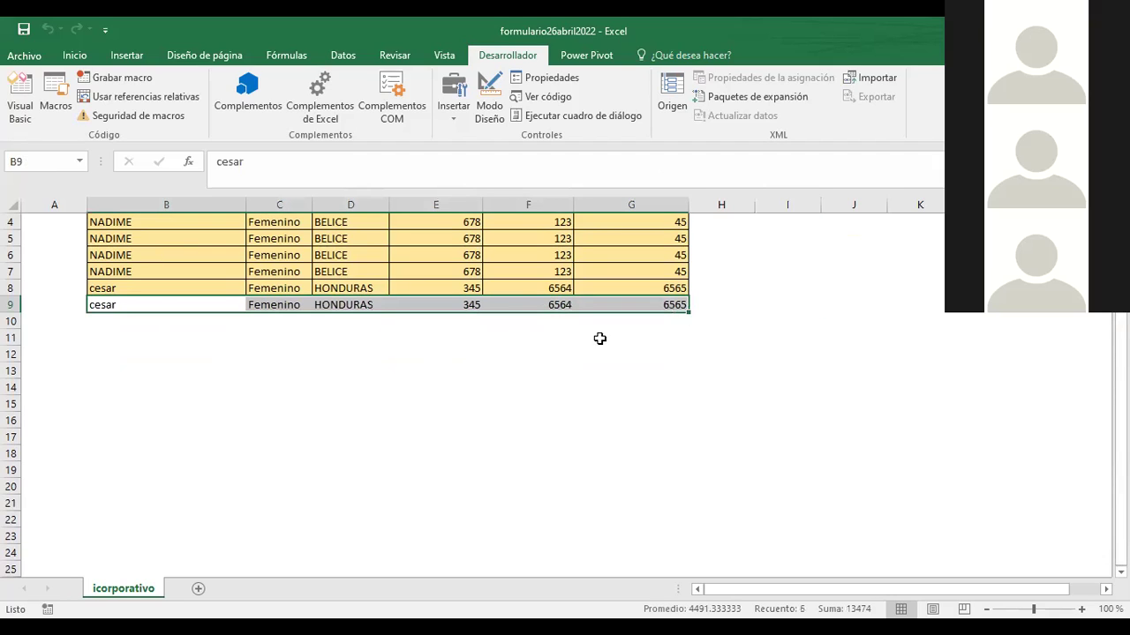
click(336, 358)
drag(97, 307, 653, 292)
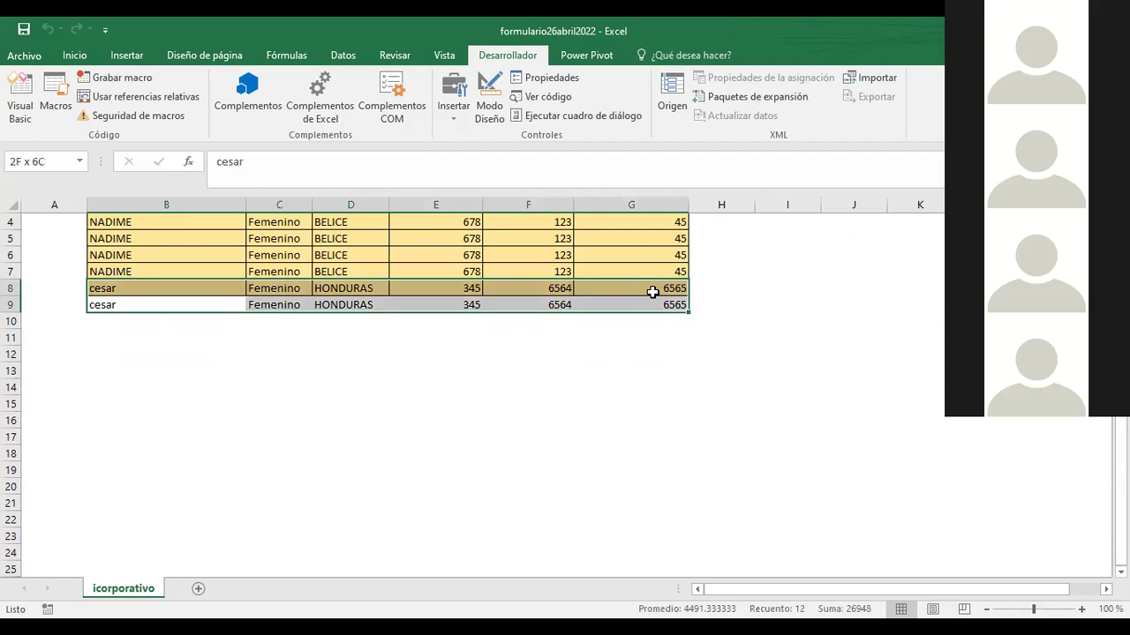
click(825, 256)
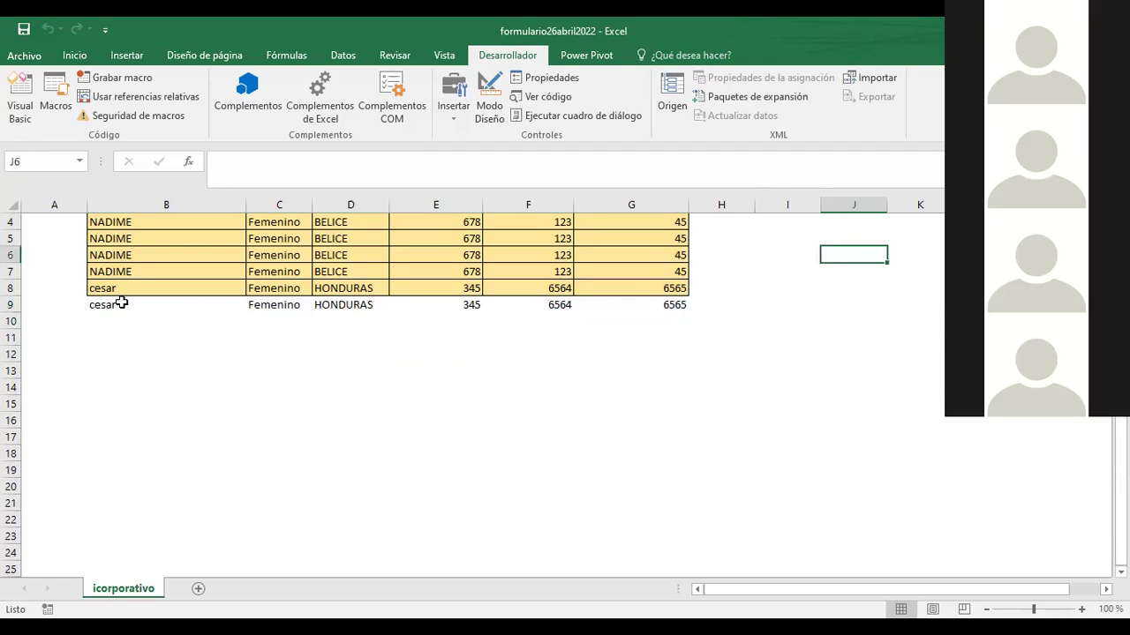
drag(101, 310, 726, 293)
click(769, 300)
drag(98, 304, 790, 268)
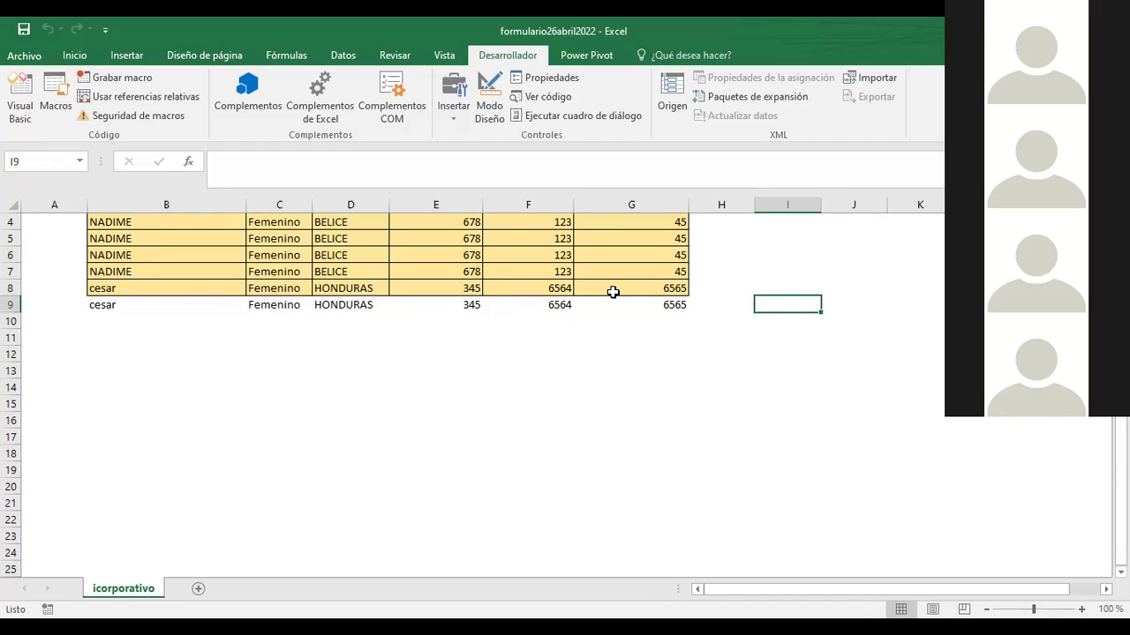
click(781, 267)
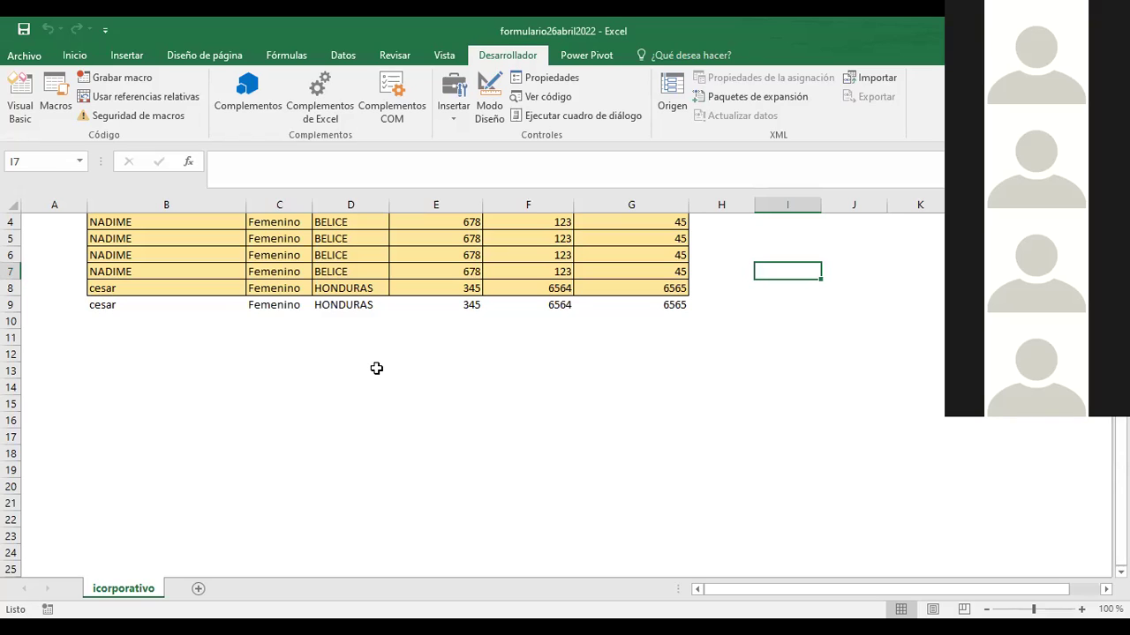
click(476, 368)
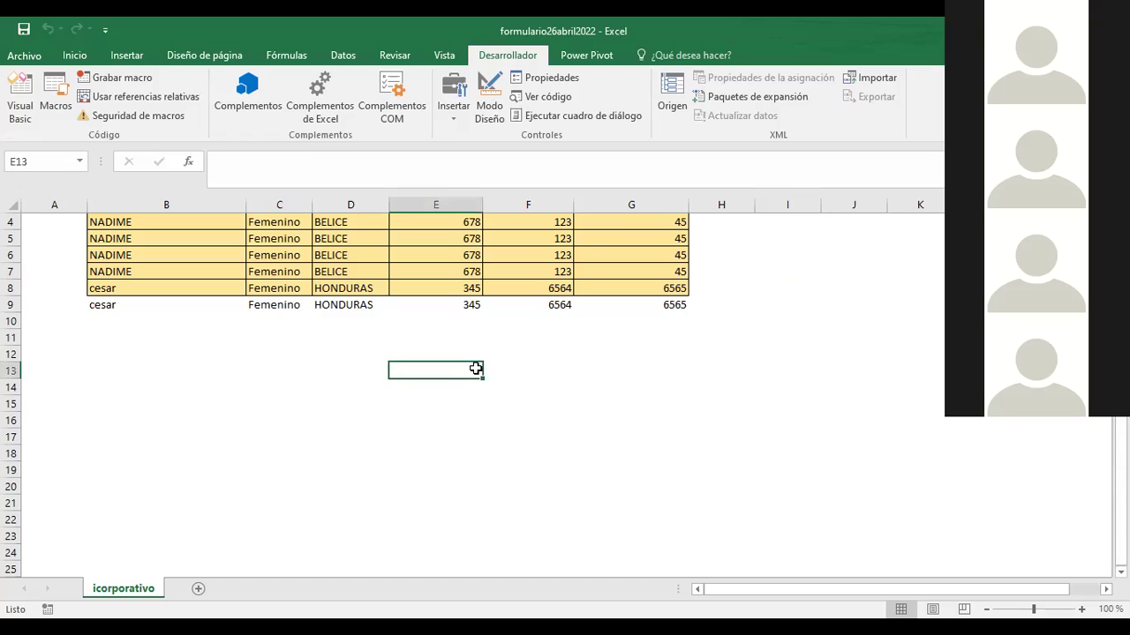